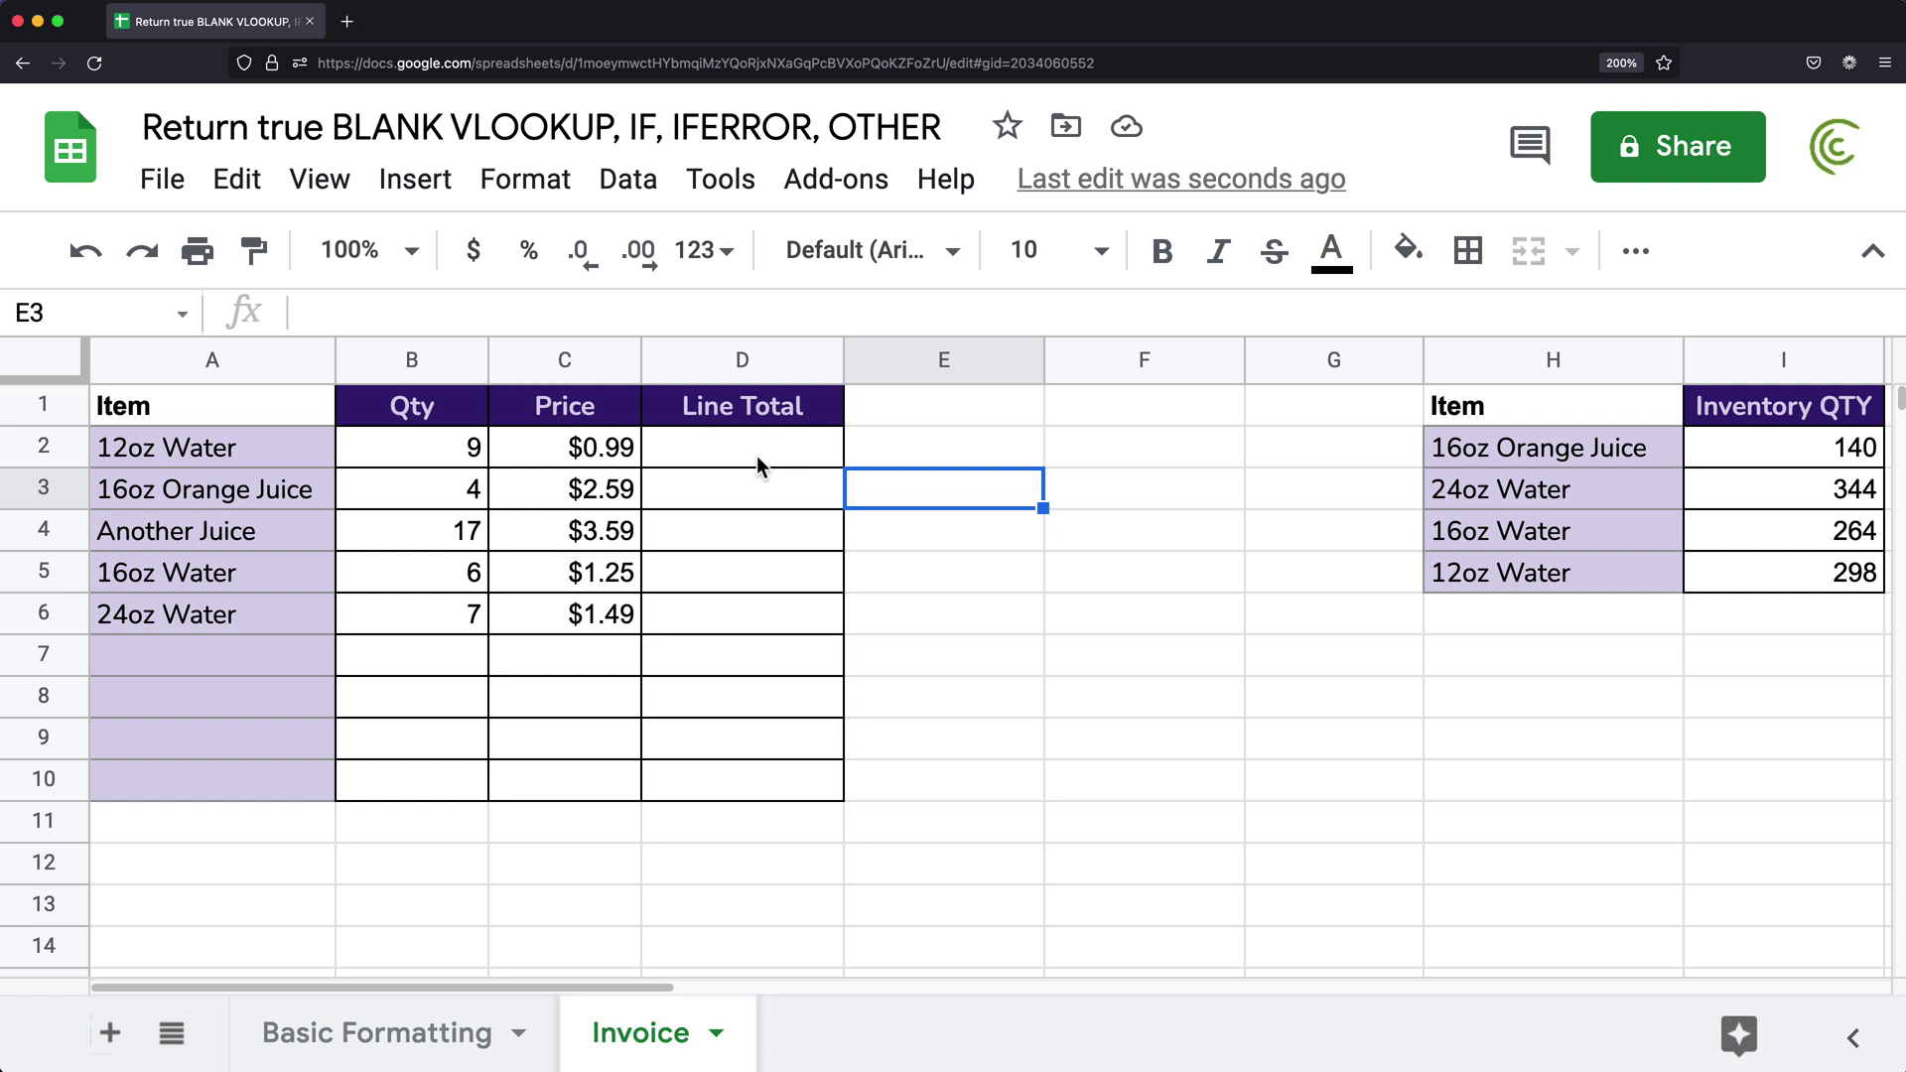
- Enter the Line Total formula =B2*C2 in D2
{"action": "left_click", "coordinate": [758, 458]}
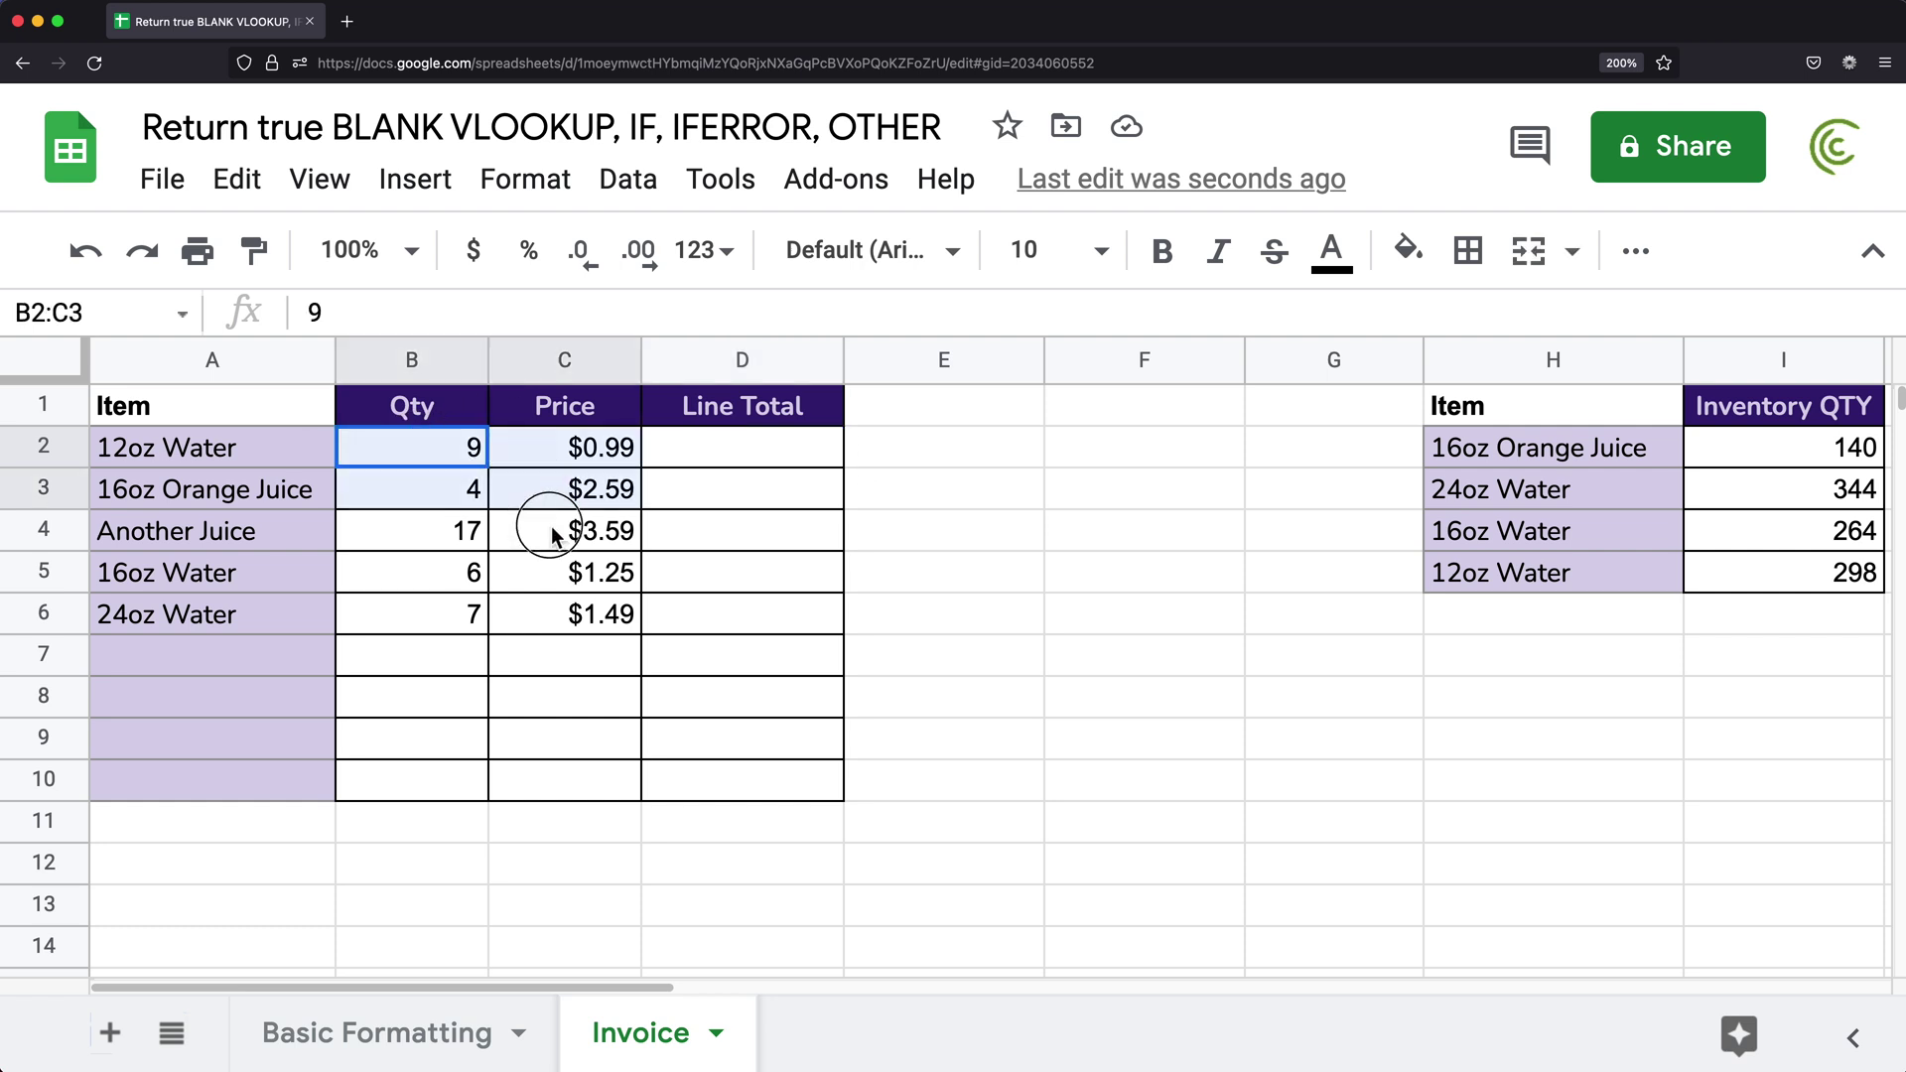
{"action": "left_click_drag", "start_coordinate": [421, 445], "coordinate": [570, 753]}
{"action": "left_click", "coordinate": [695, 452]}
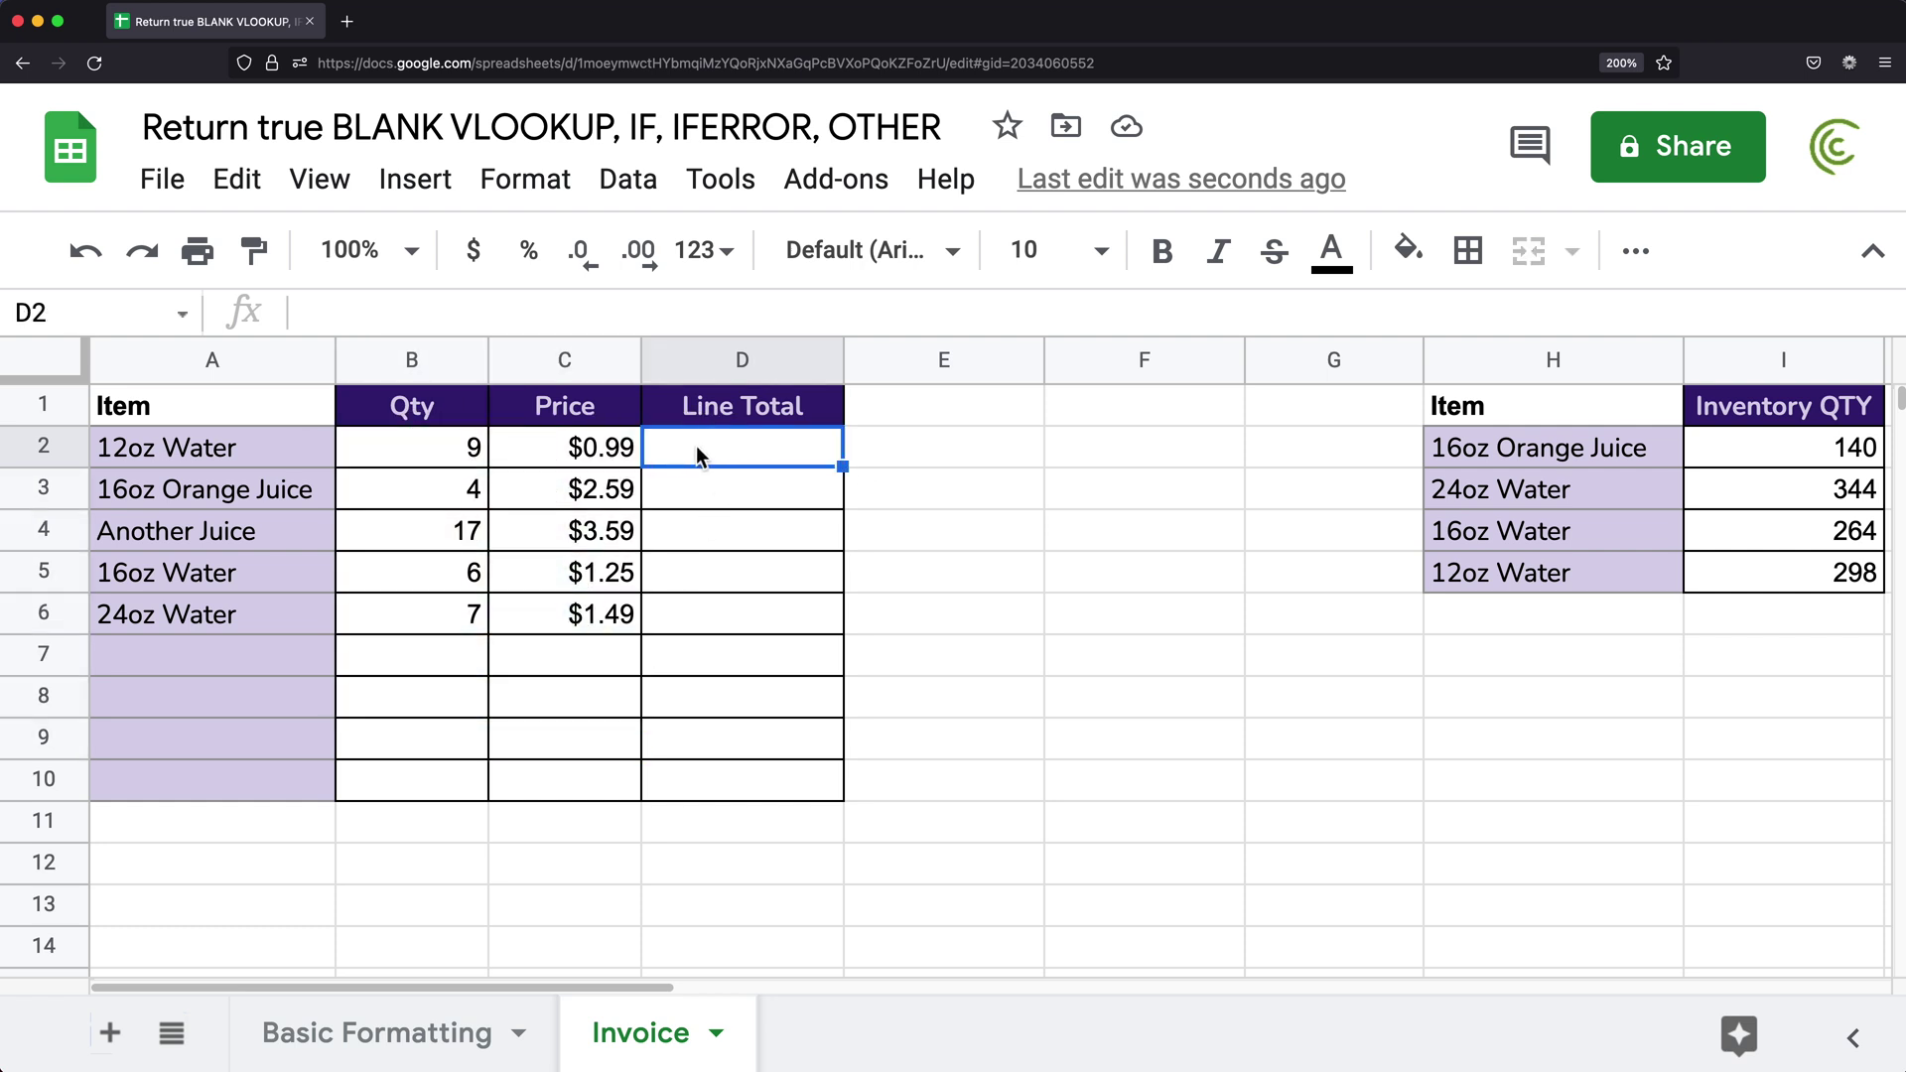
{"action": "type", "text": "="}
{"action": "left_click", "coordinate": [428, 449]}
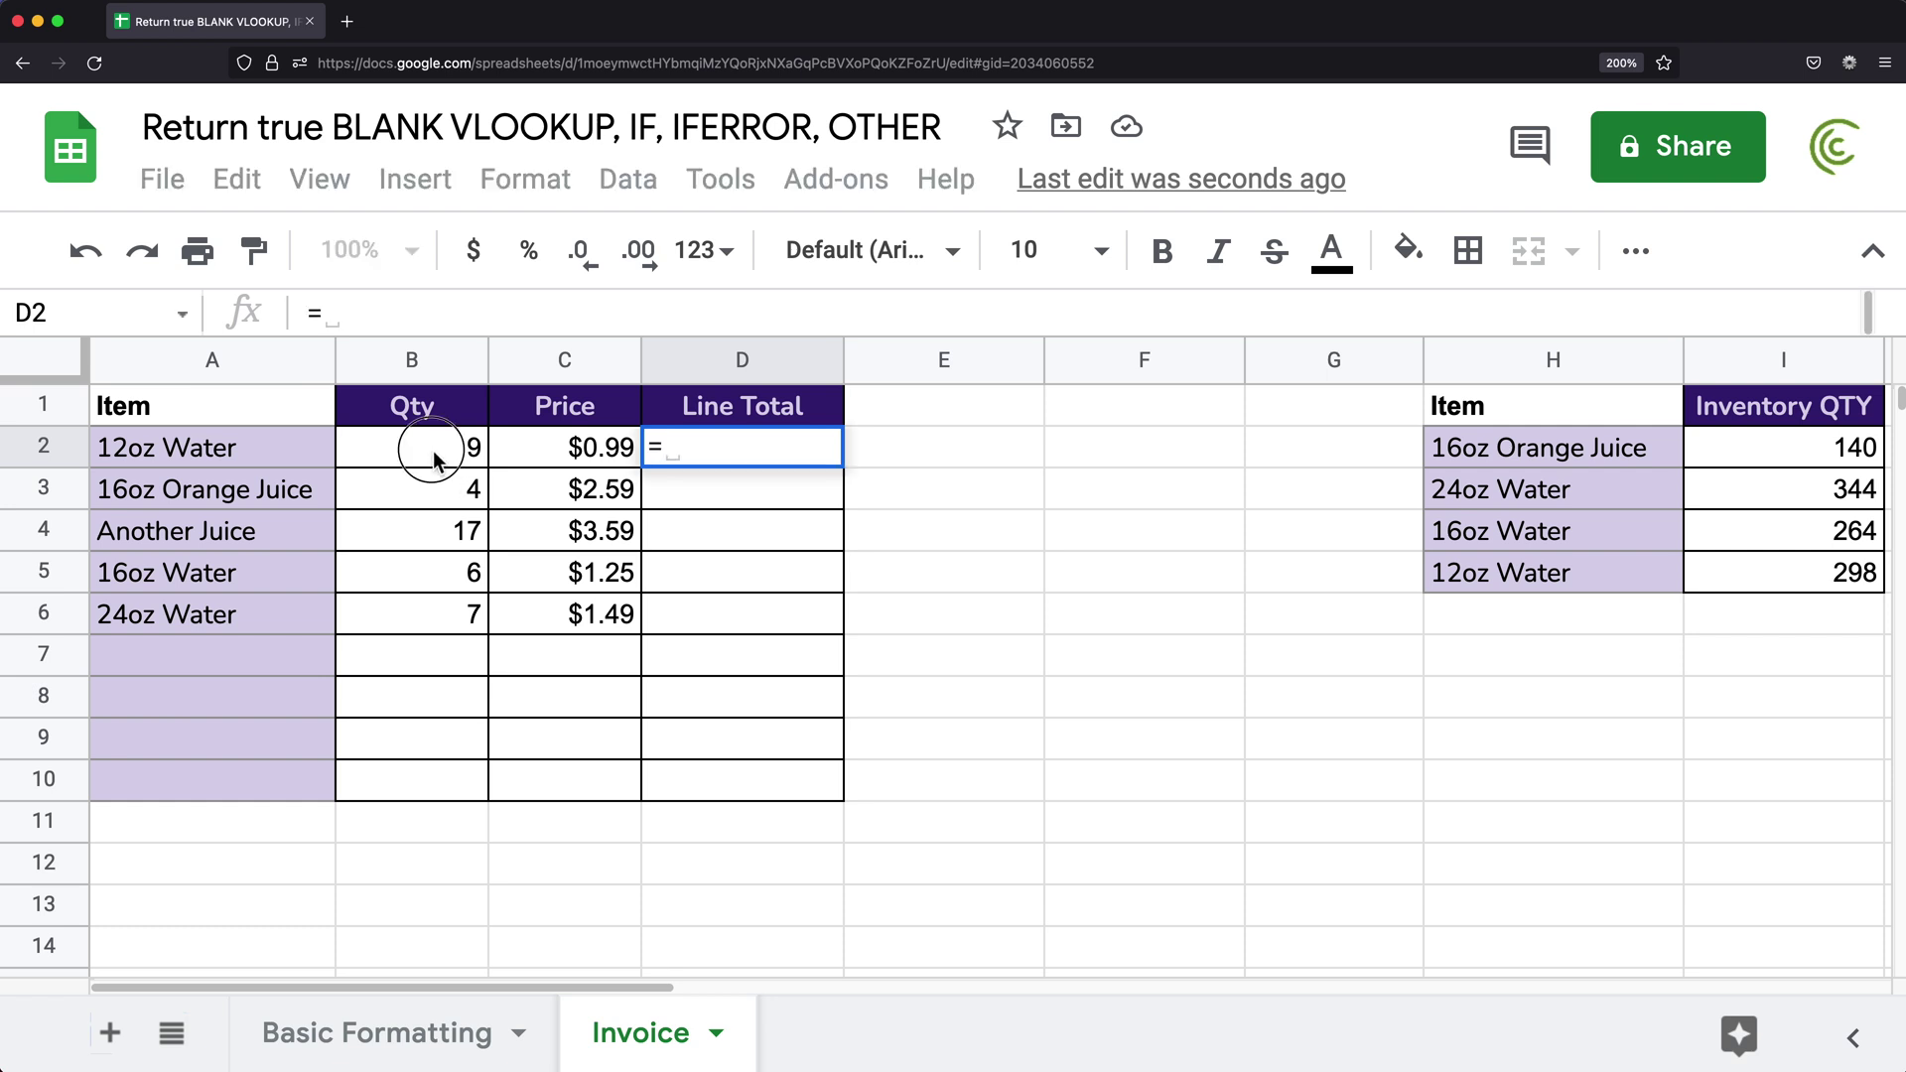
{"action": "type", "text": "*"}
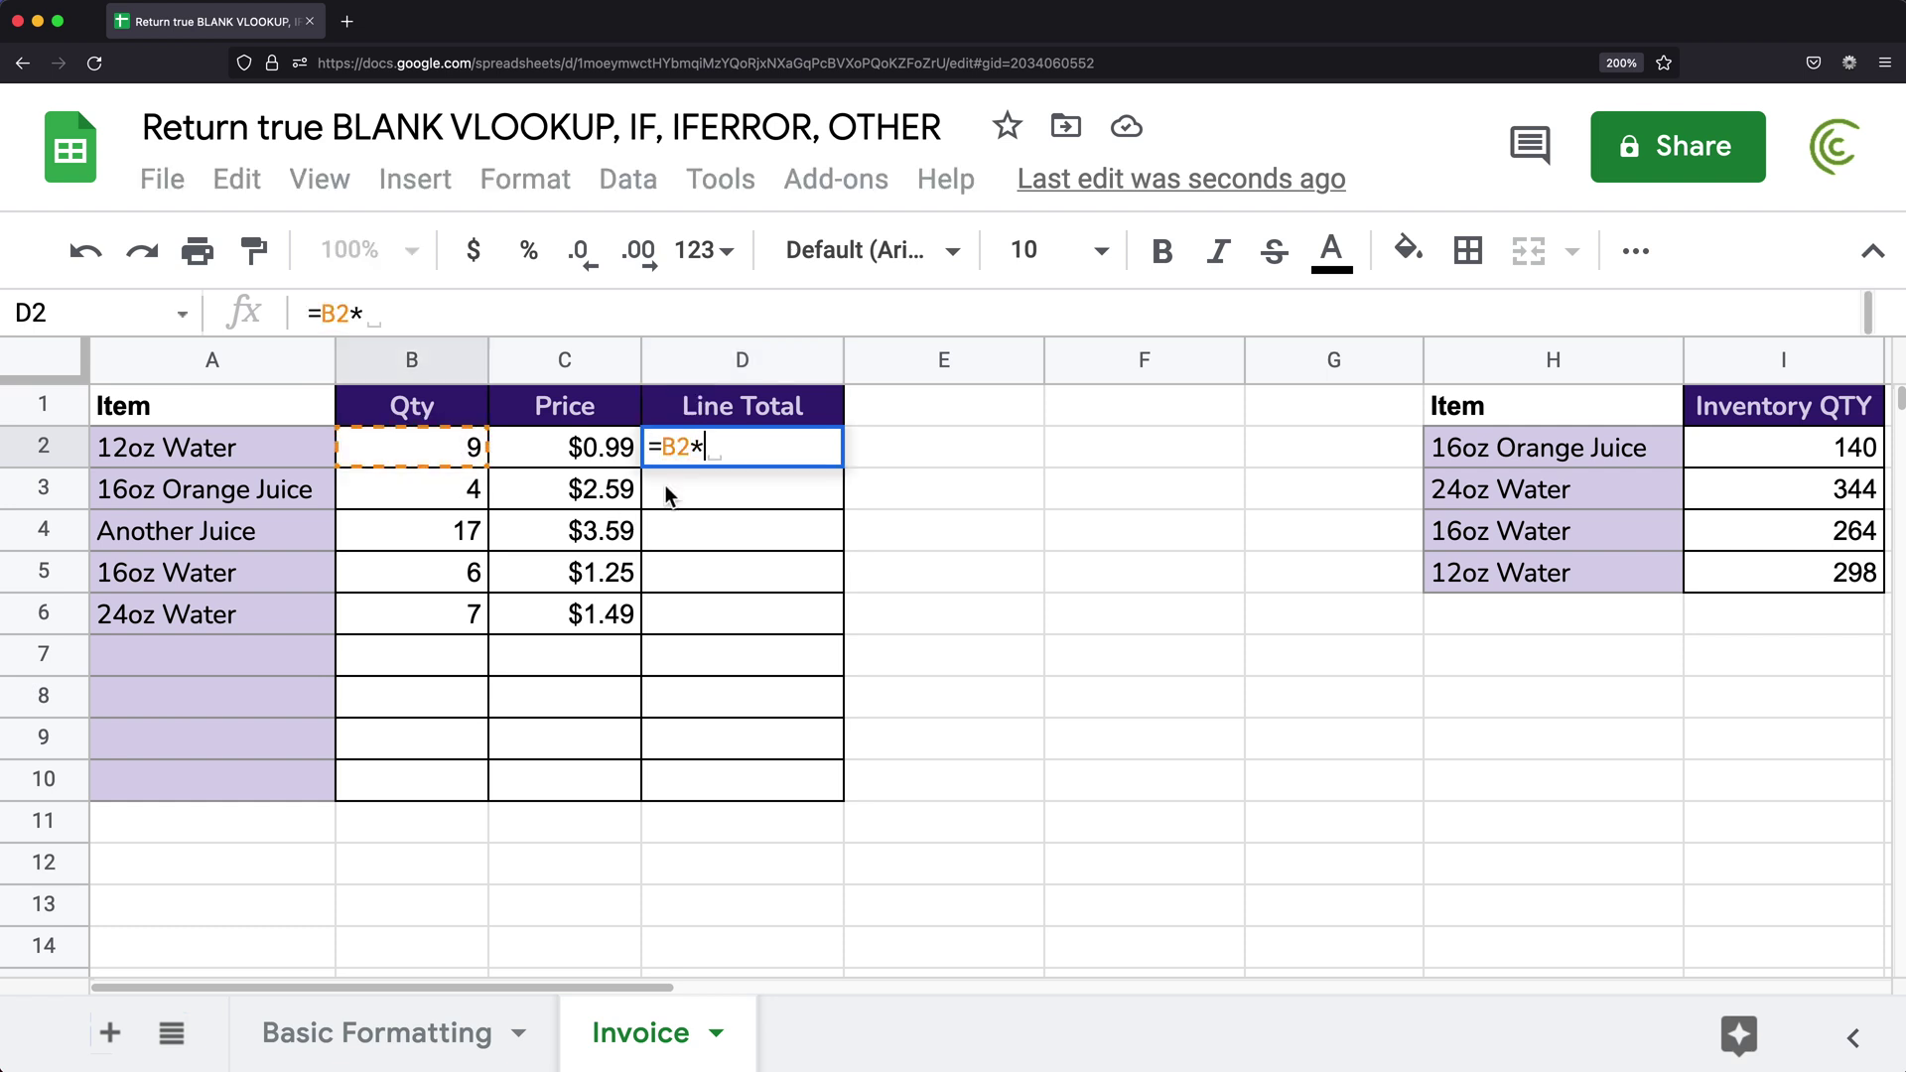
{"action": "left_click", "coordinate": [605, 467]}
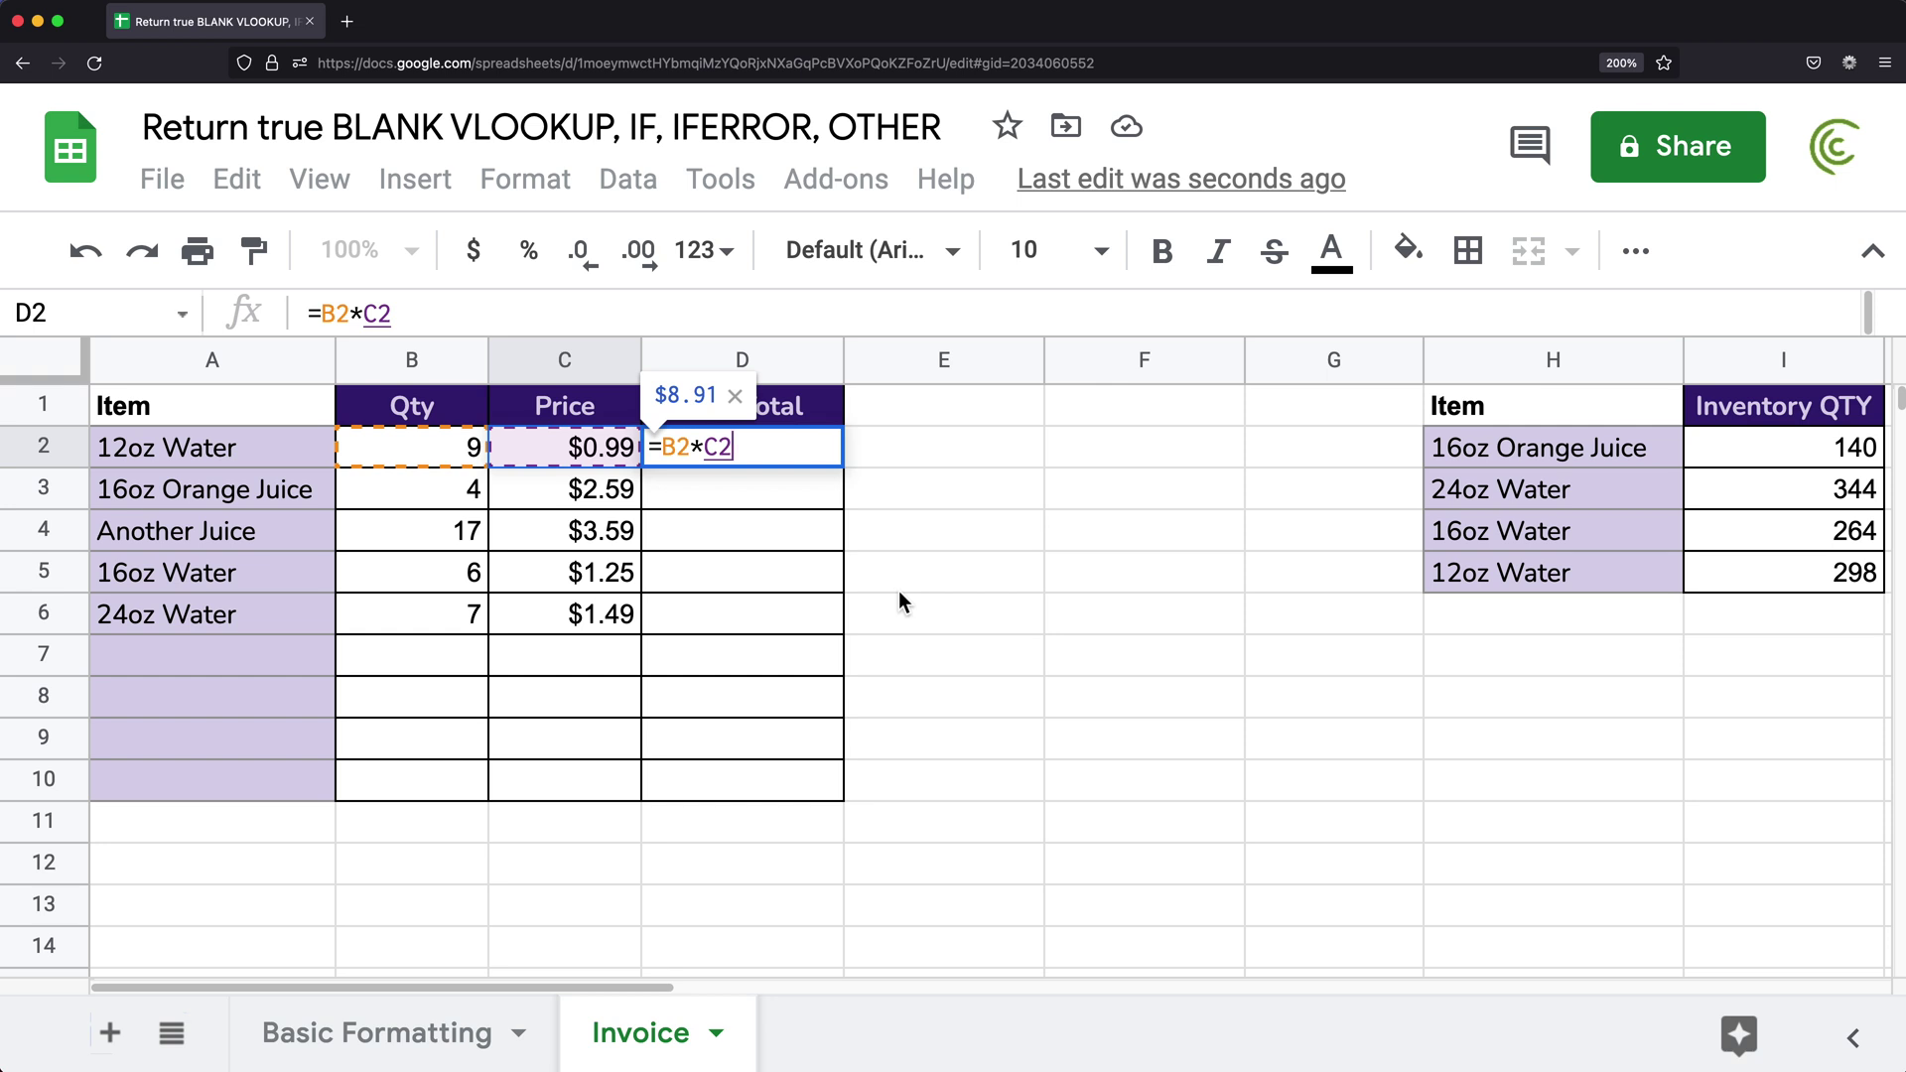
{"action": "key", "text": "Return"}
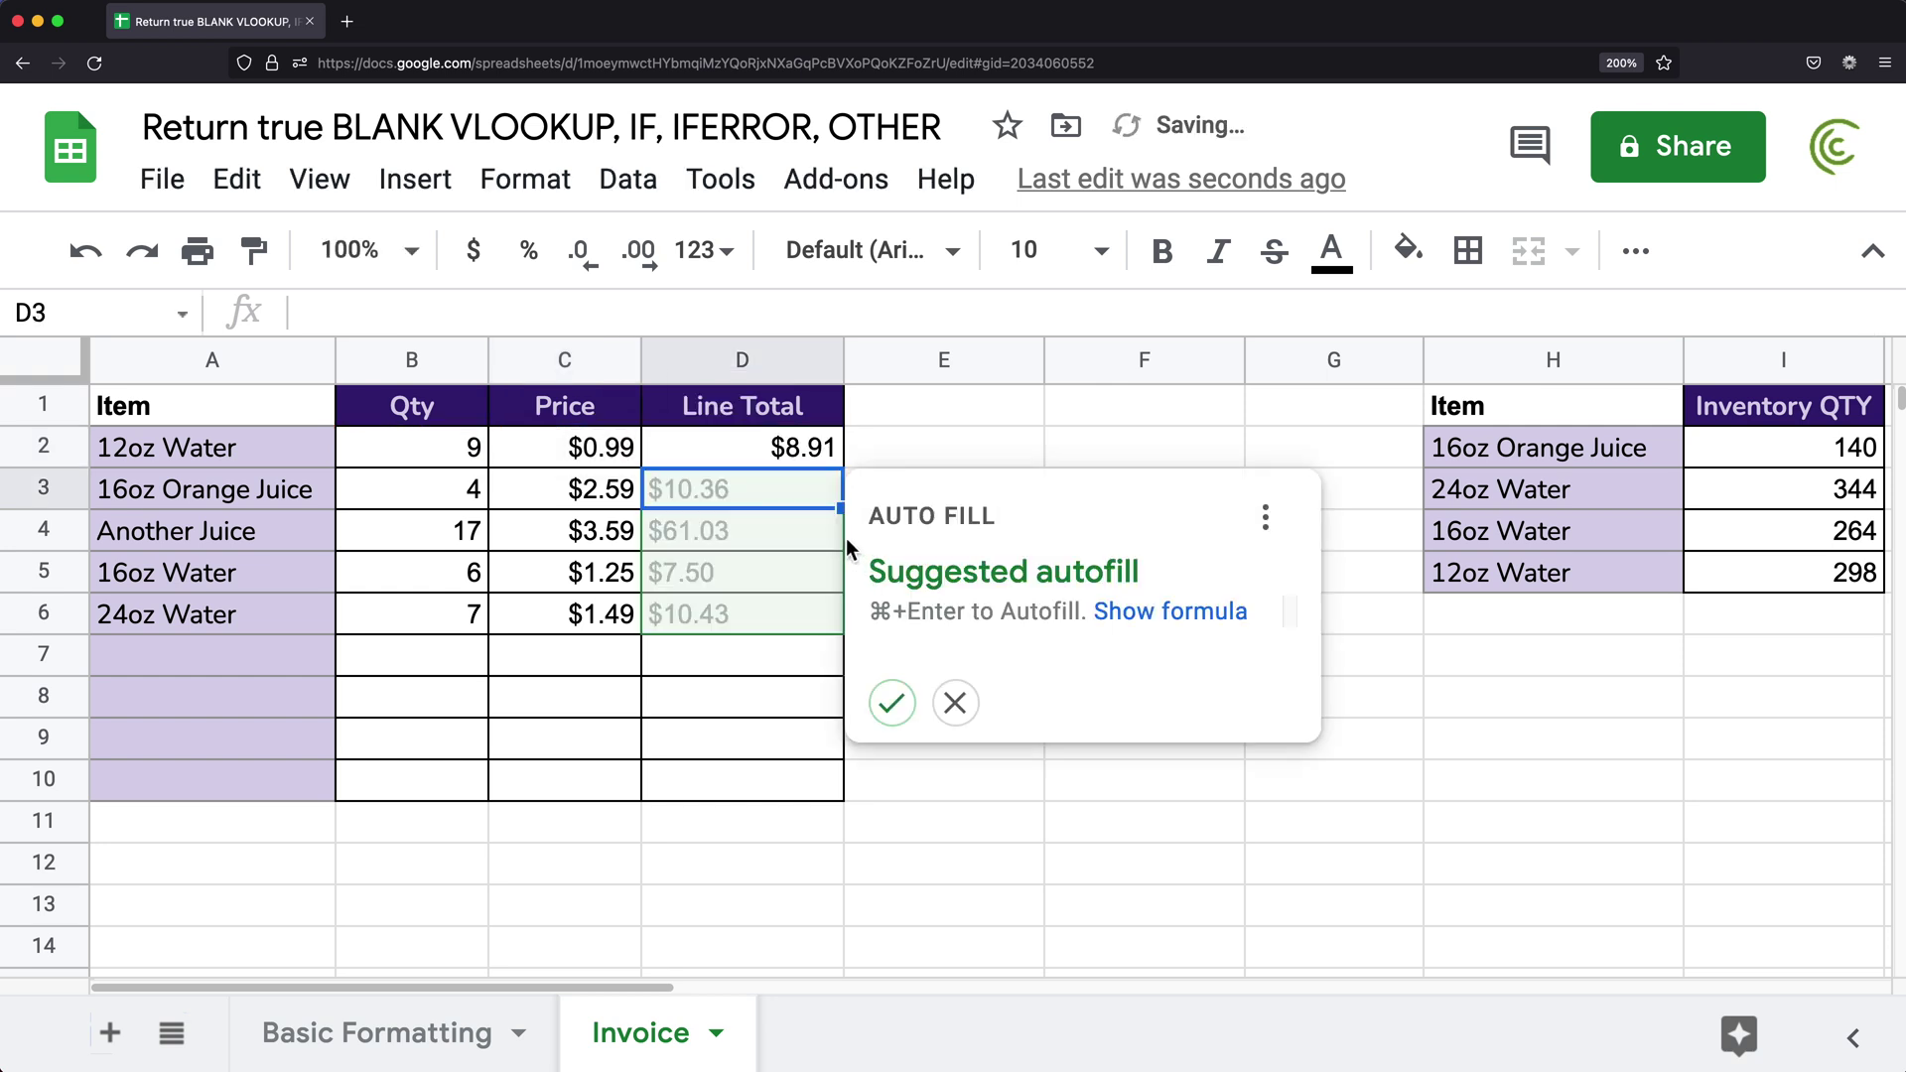
- Fill the Line Total formula down to D10 and inspect the $0.00 results on empty rows
{"action": "left_click", "coordinate": [890, 702]}
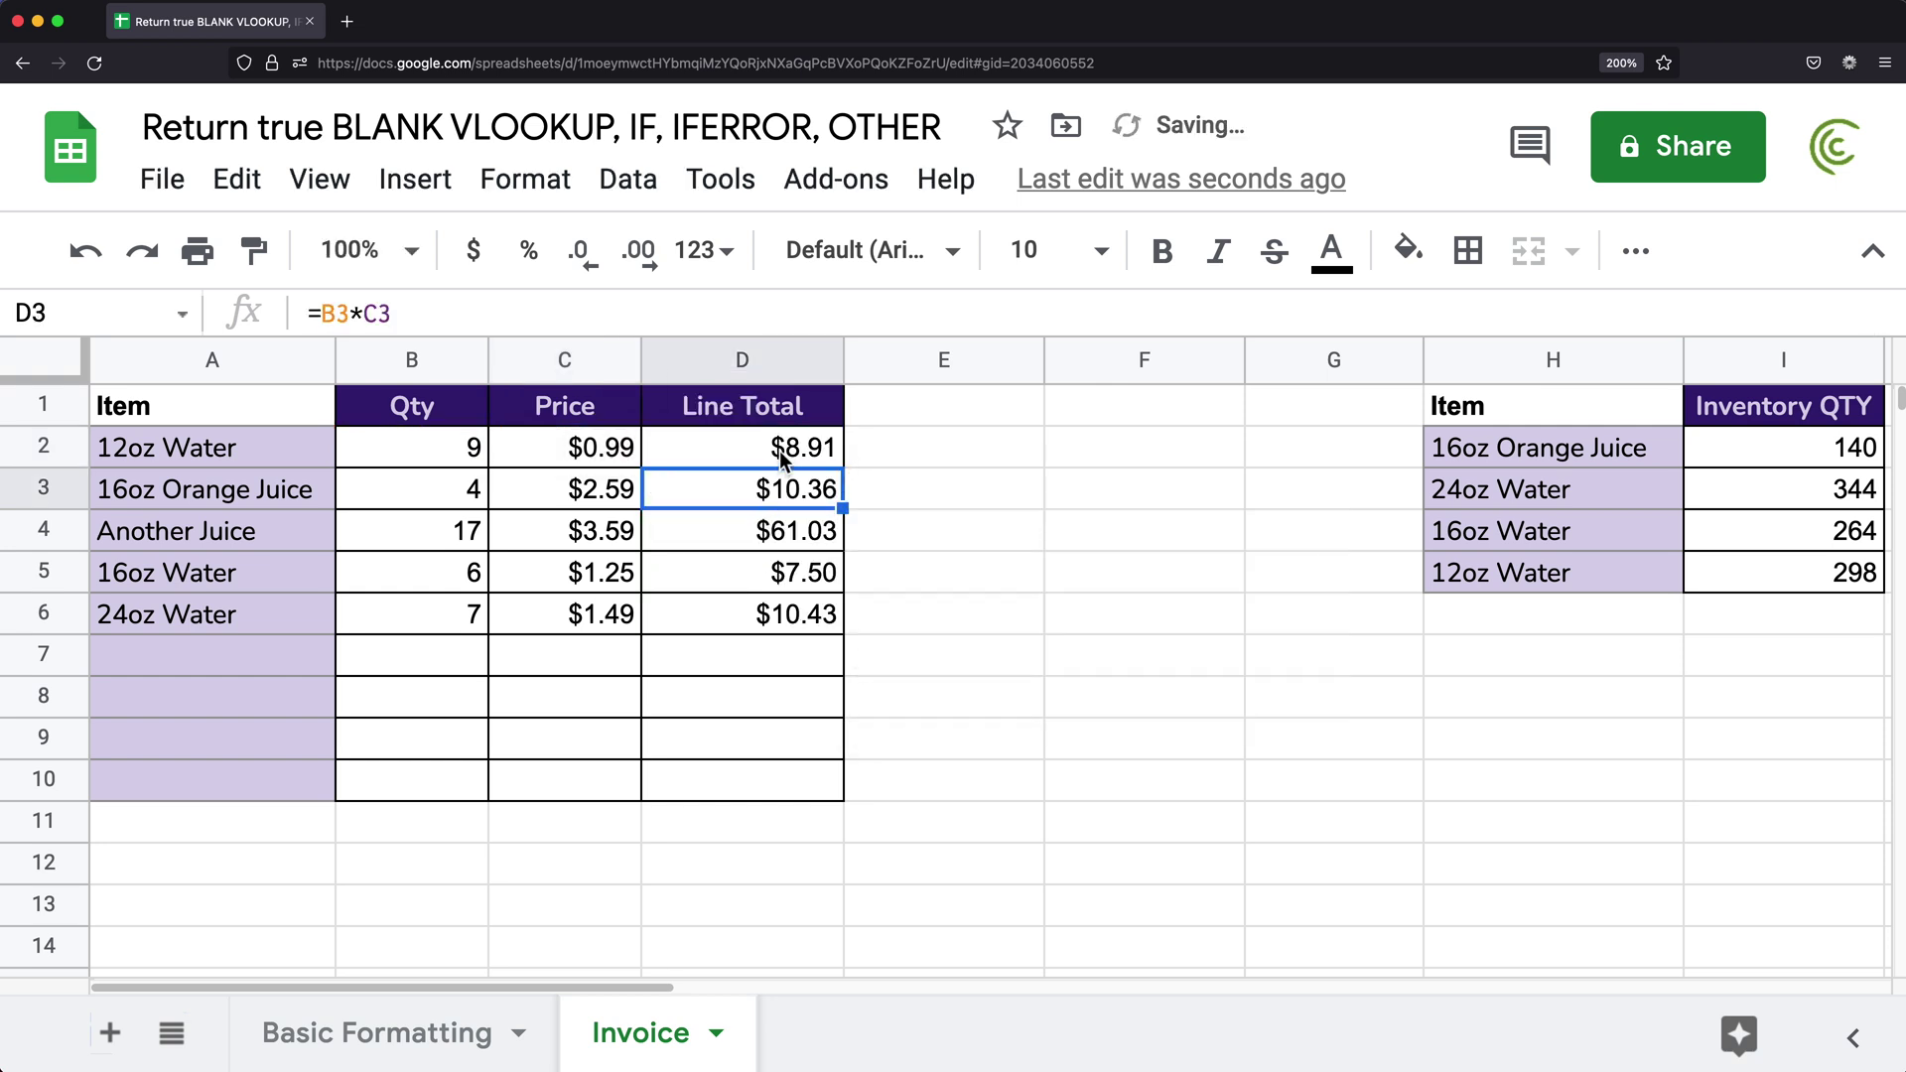
{"action": "left_click", "coordinate": [827, 465]}
{"action": "left_click_drag", "start_coordinate": [842, 466], "coordinate": [826, 792]}
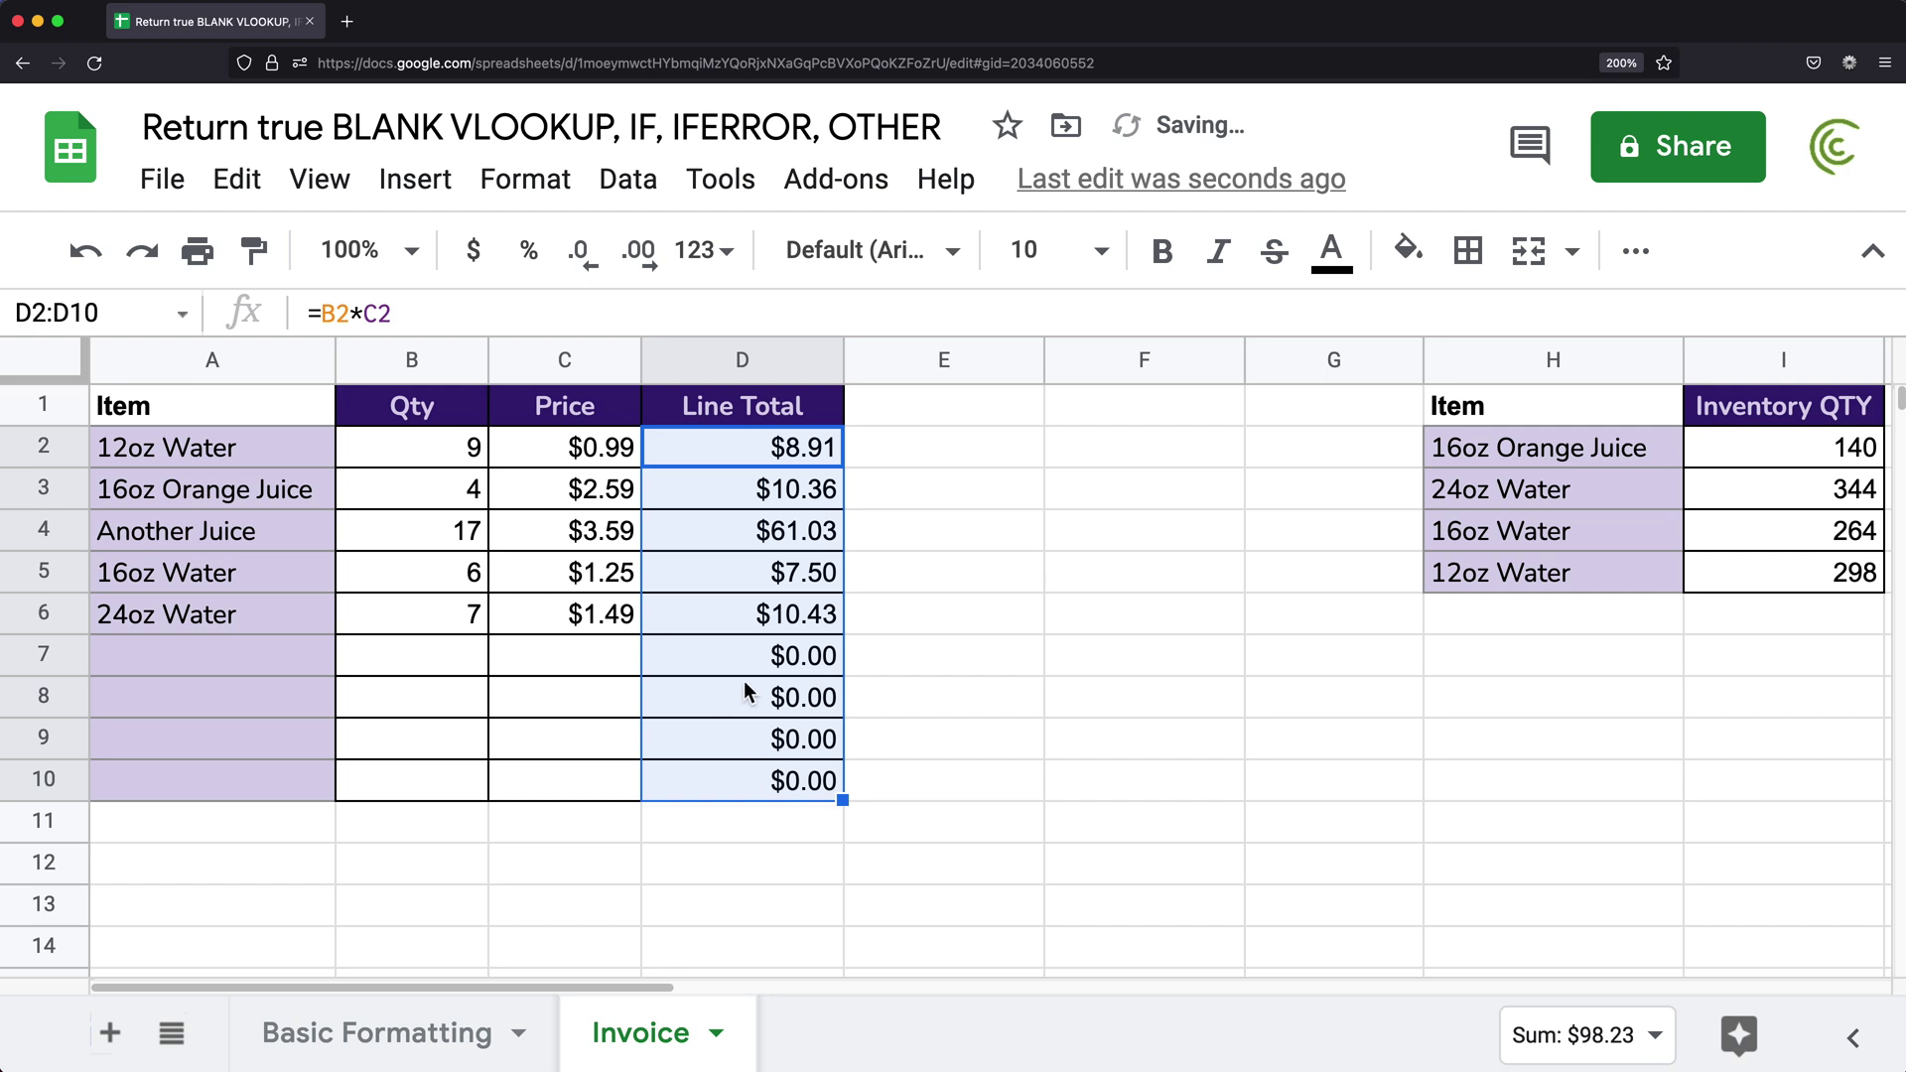
{"action": "left_click_drag", "start_coordinate": [756, 668], "coordinate": [758, 790]}
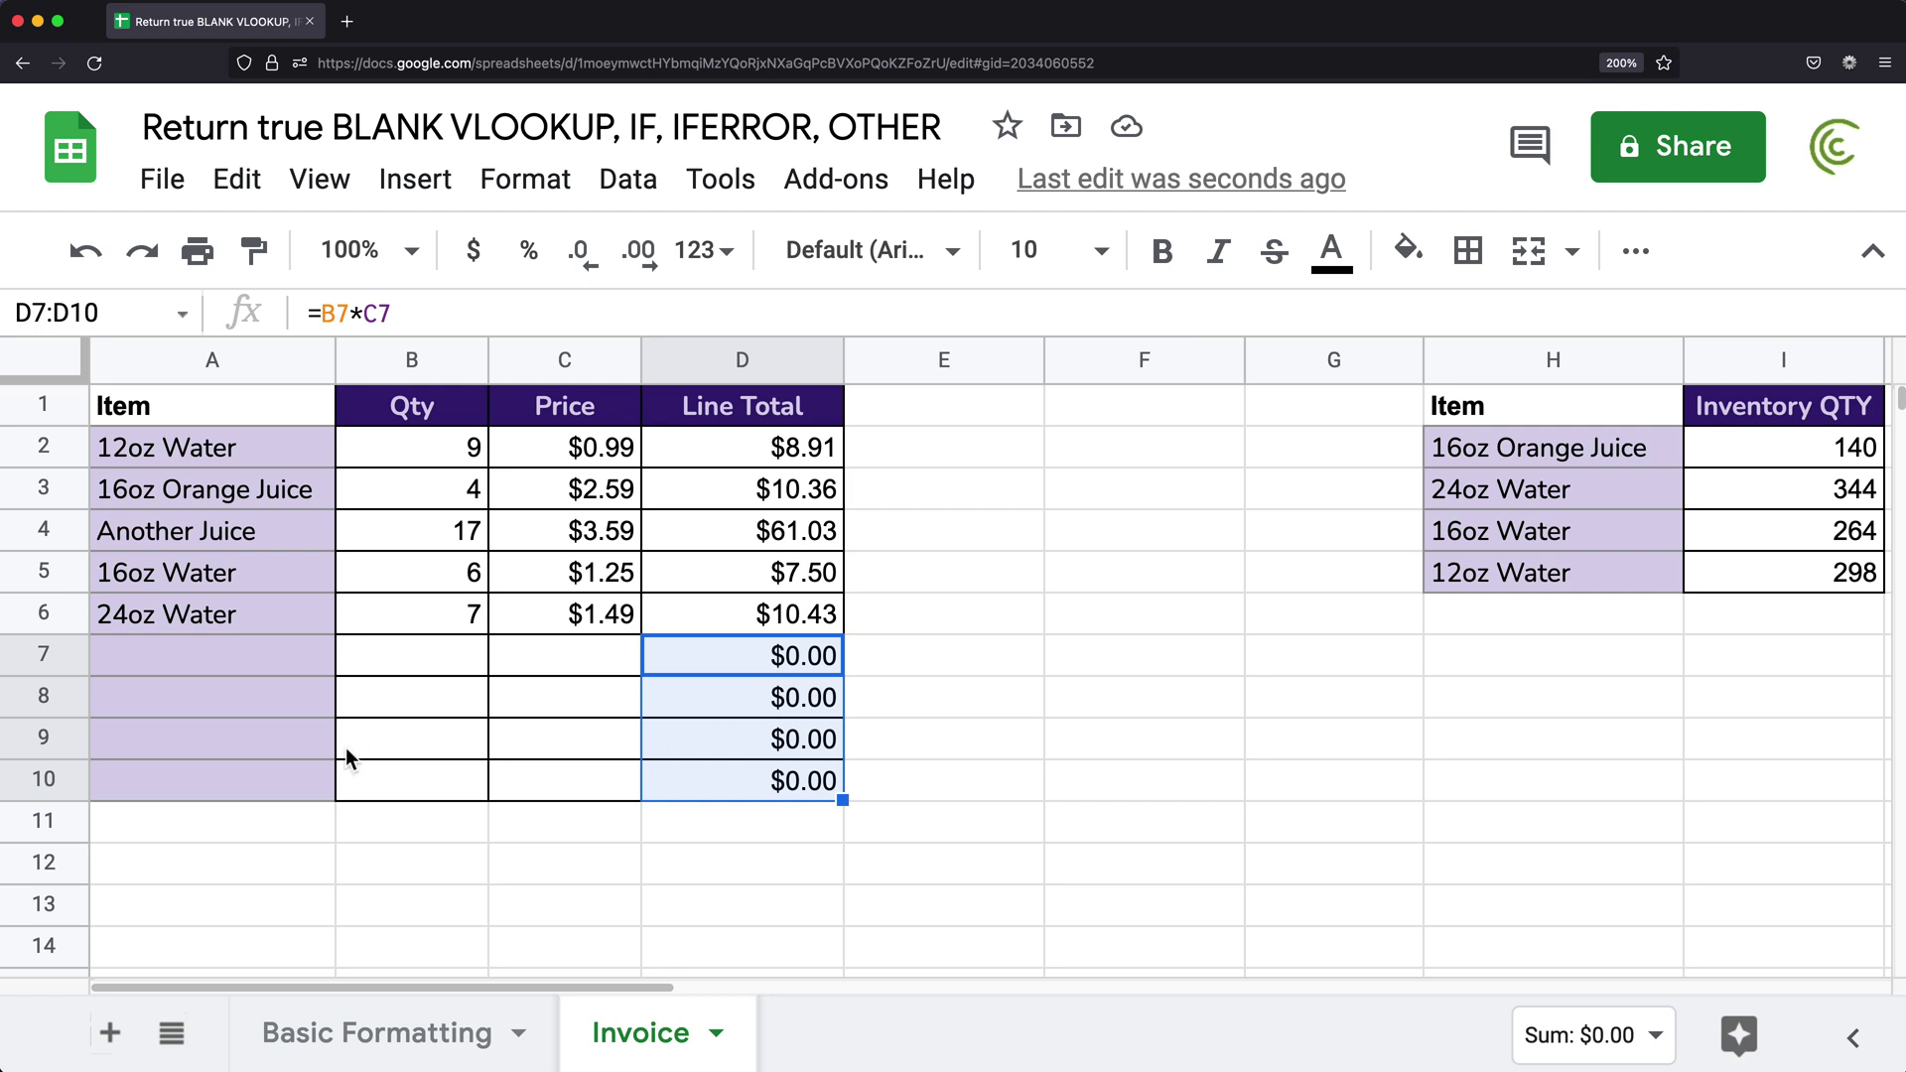
{"action": "left_click", "coordinate": [447, 651]}
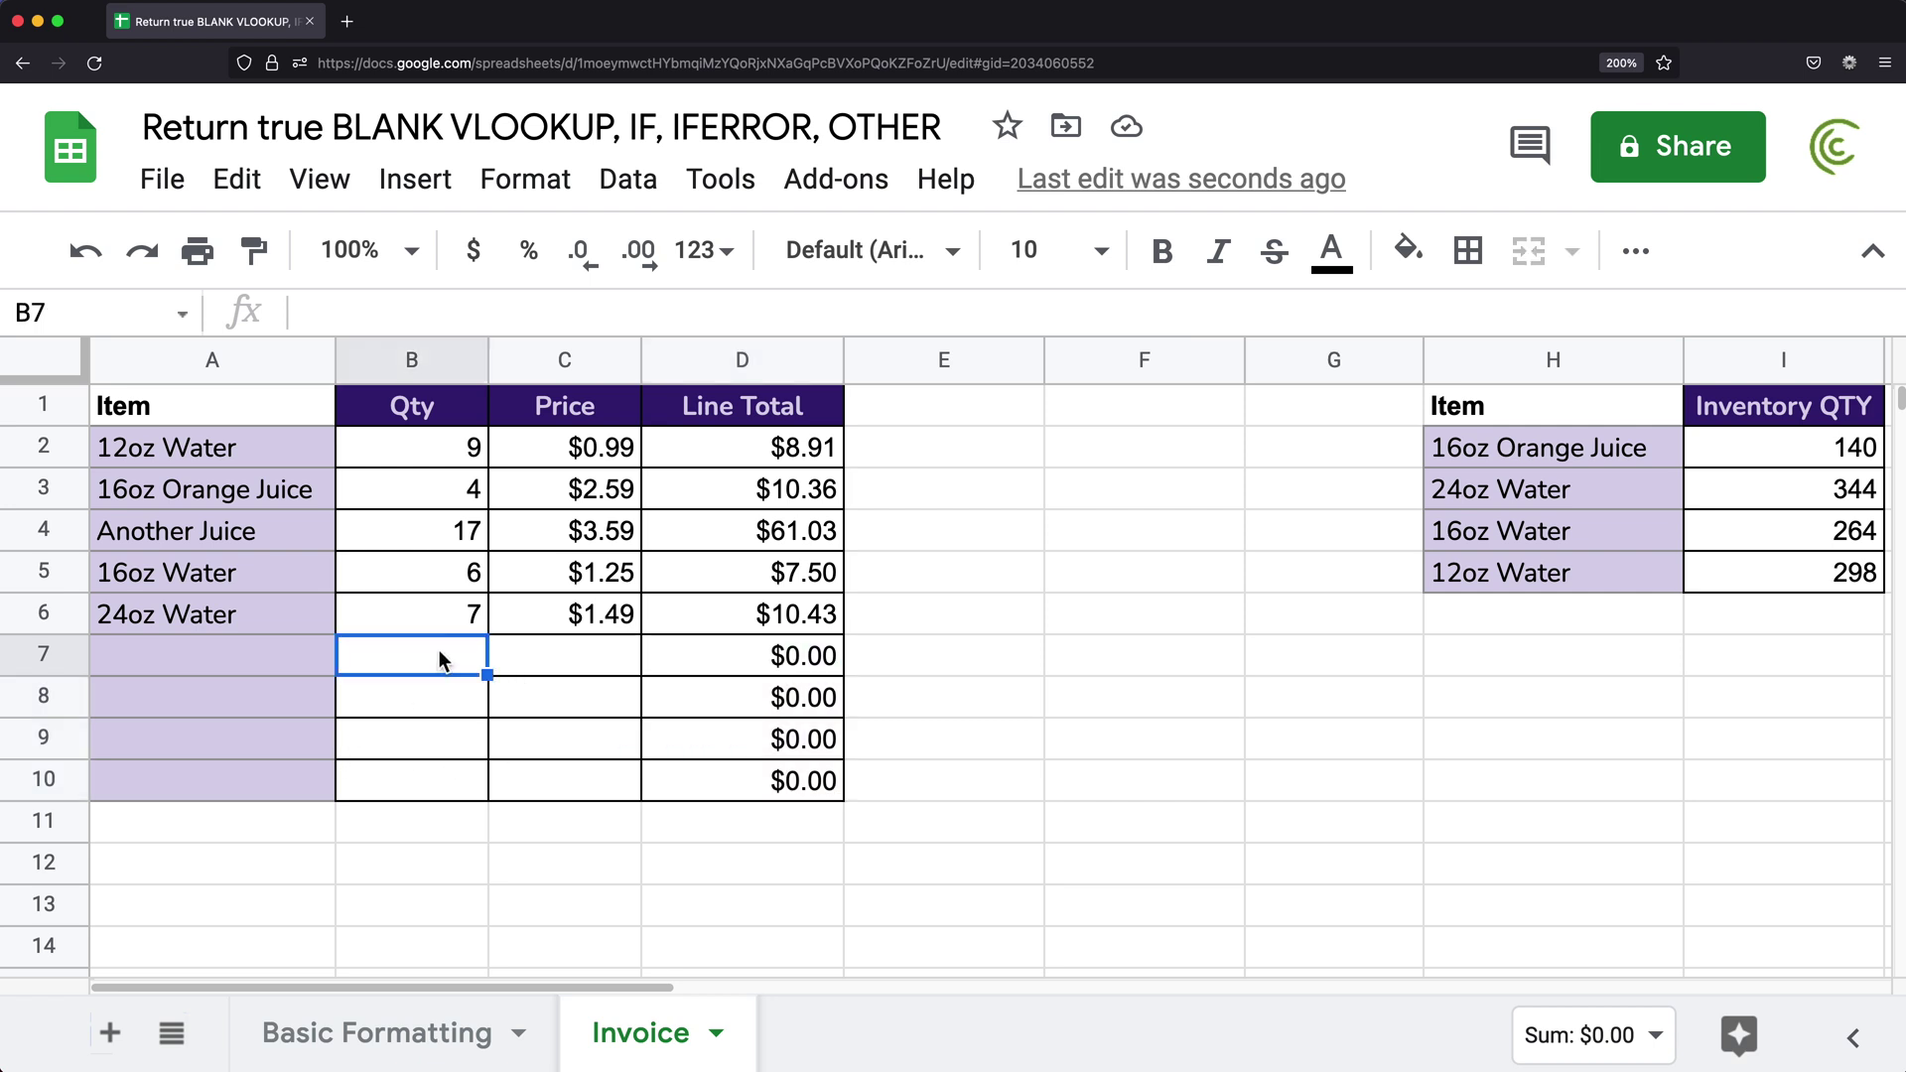
{"action": "left_click", "coordinate": [586, 671]}
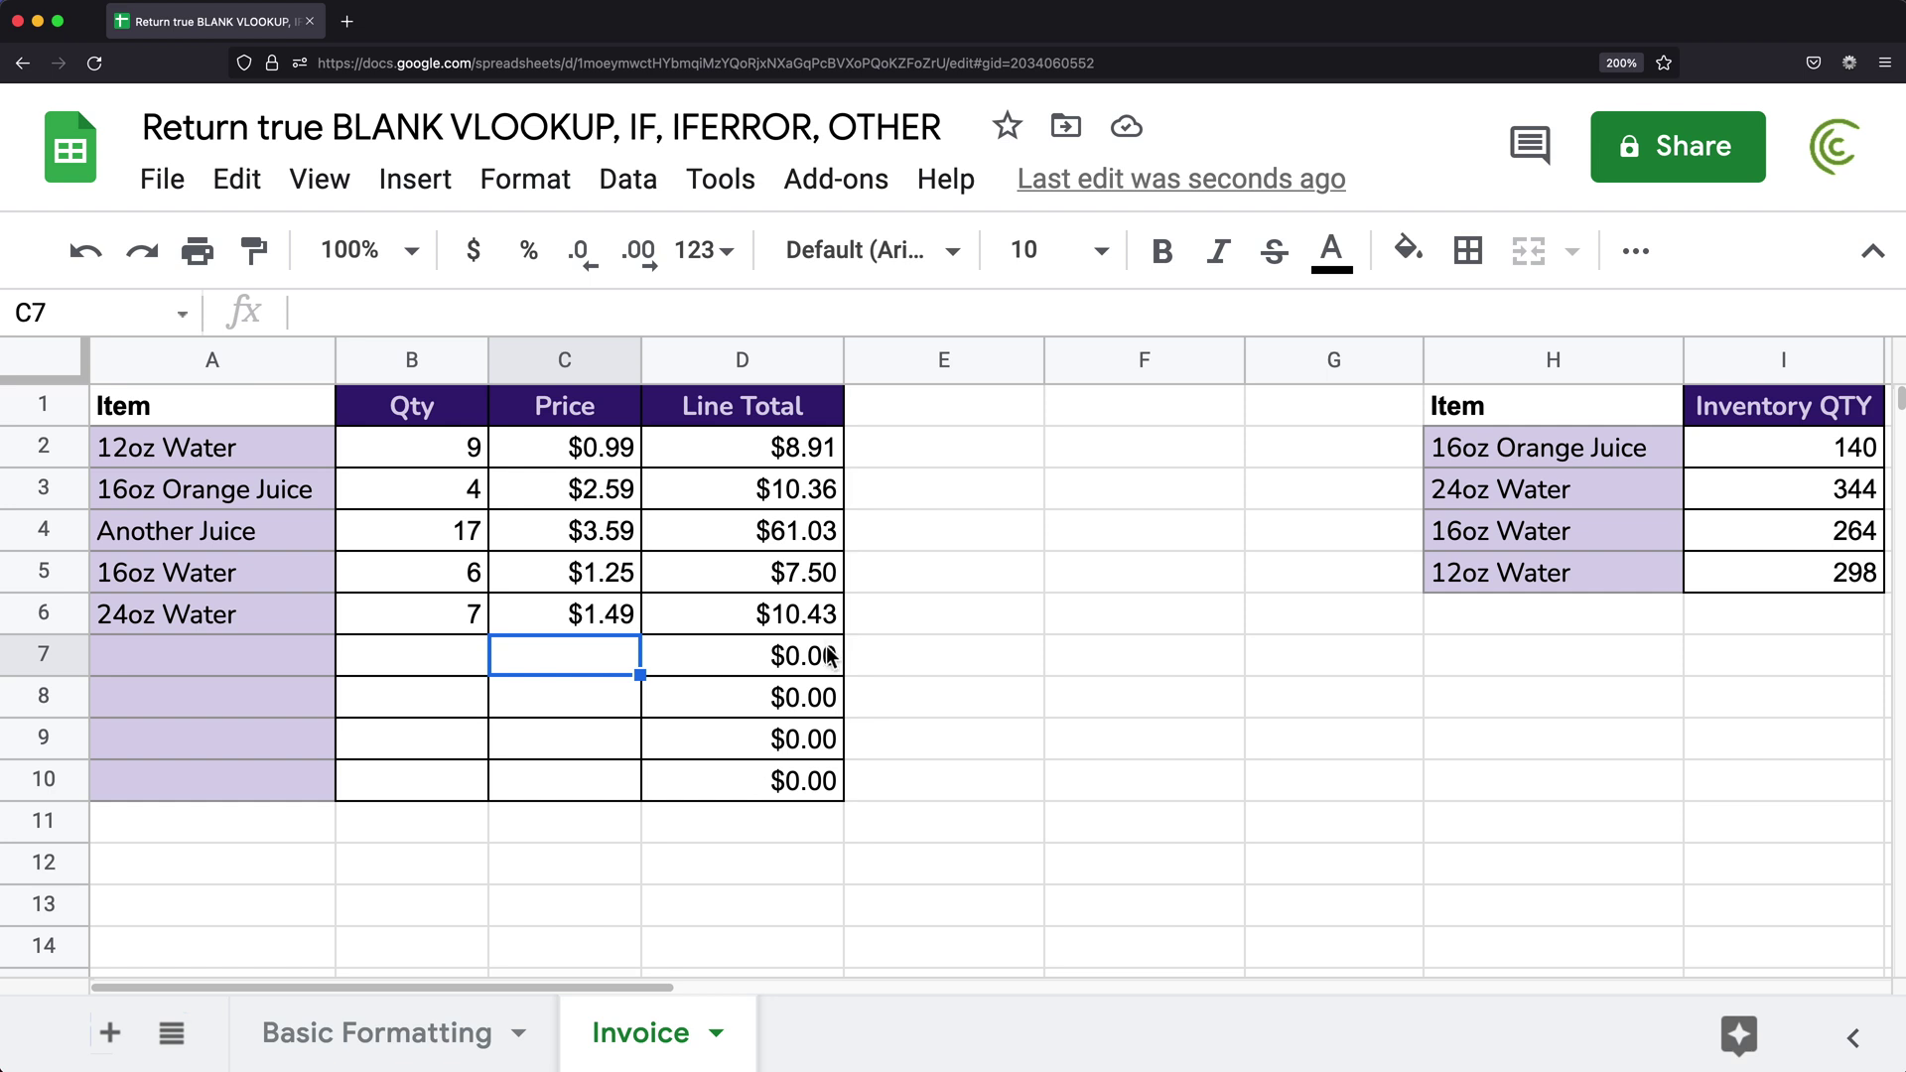
{"action": "left_click", "coordinate": [784, 663]}
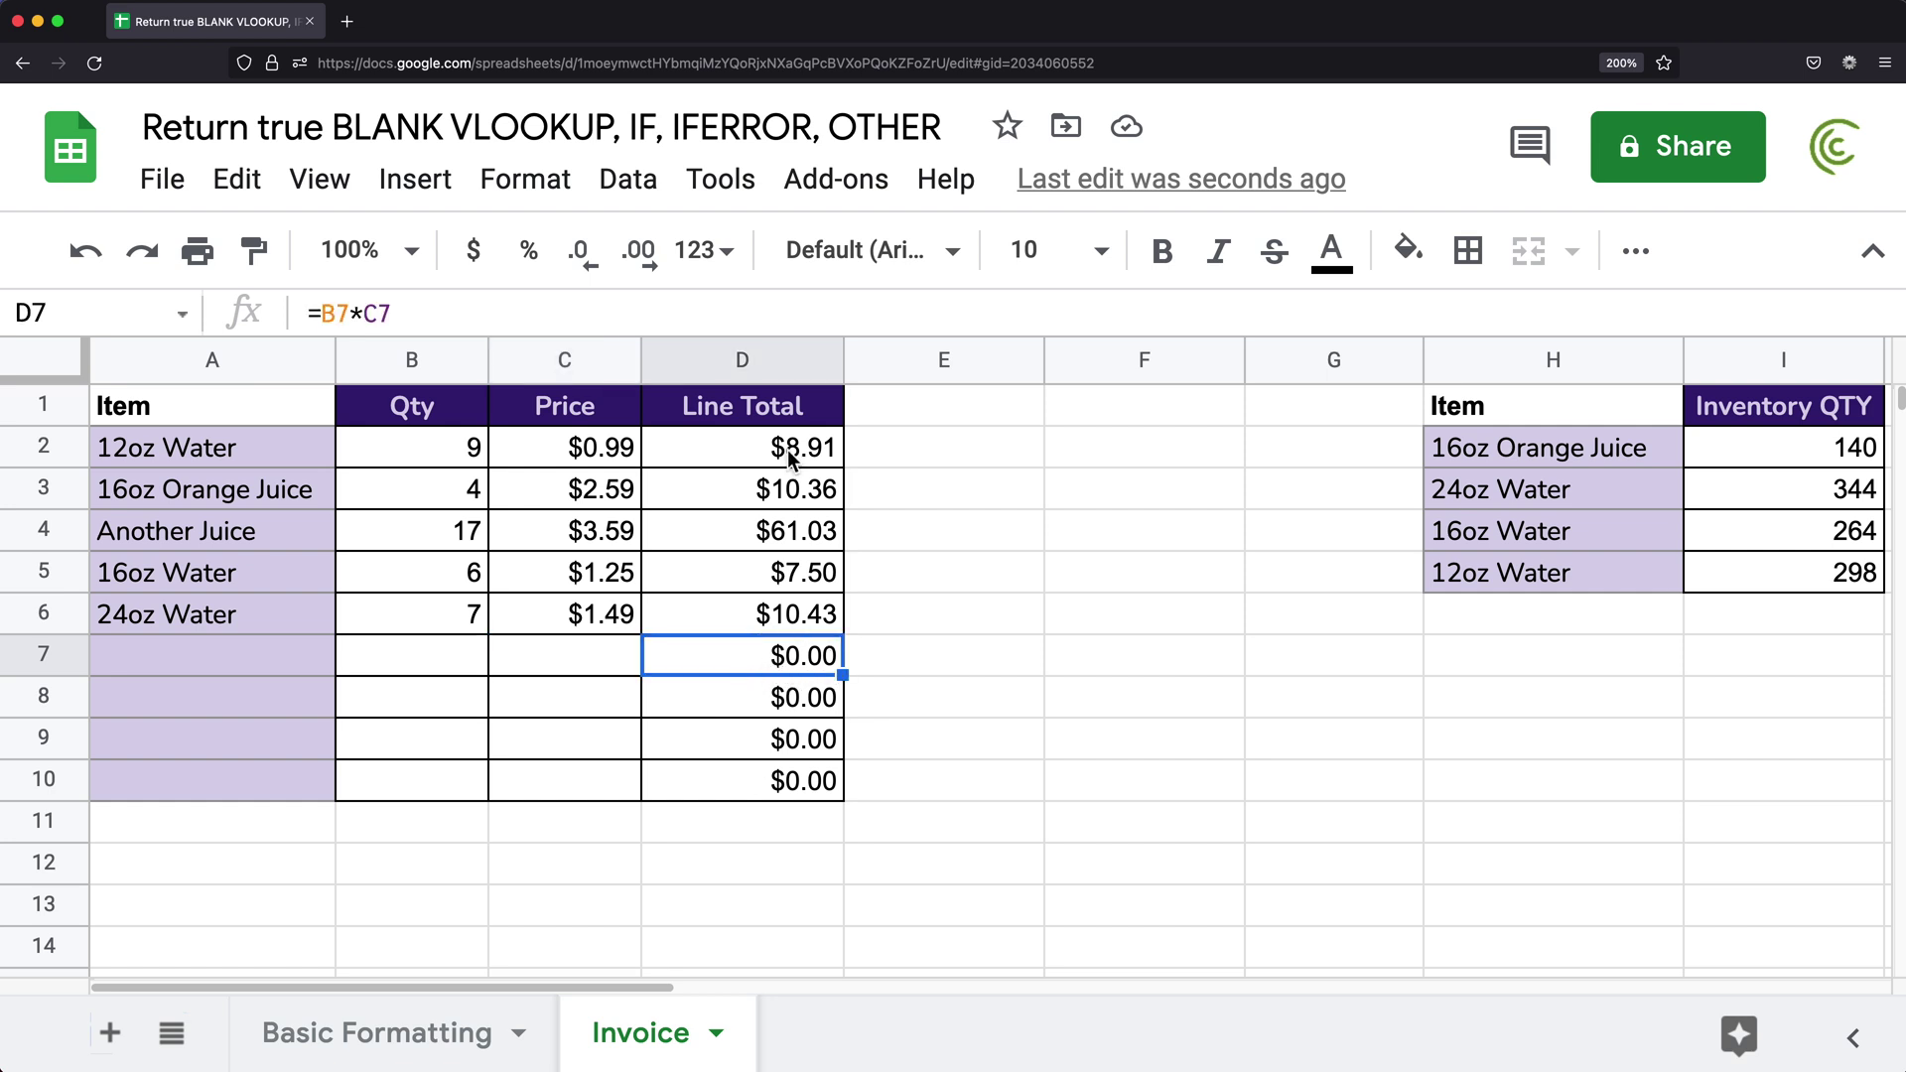
{"action": "left_click_drag", "start_coordinate": [785, 452], "coordinate": [782, 802]}
- Clear D2:D10 and enter =IF(COUNT(B2:C2)<2,"",B2*C2) in D2
{"action": "key", "text": "Delete"}
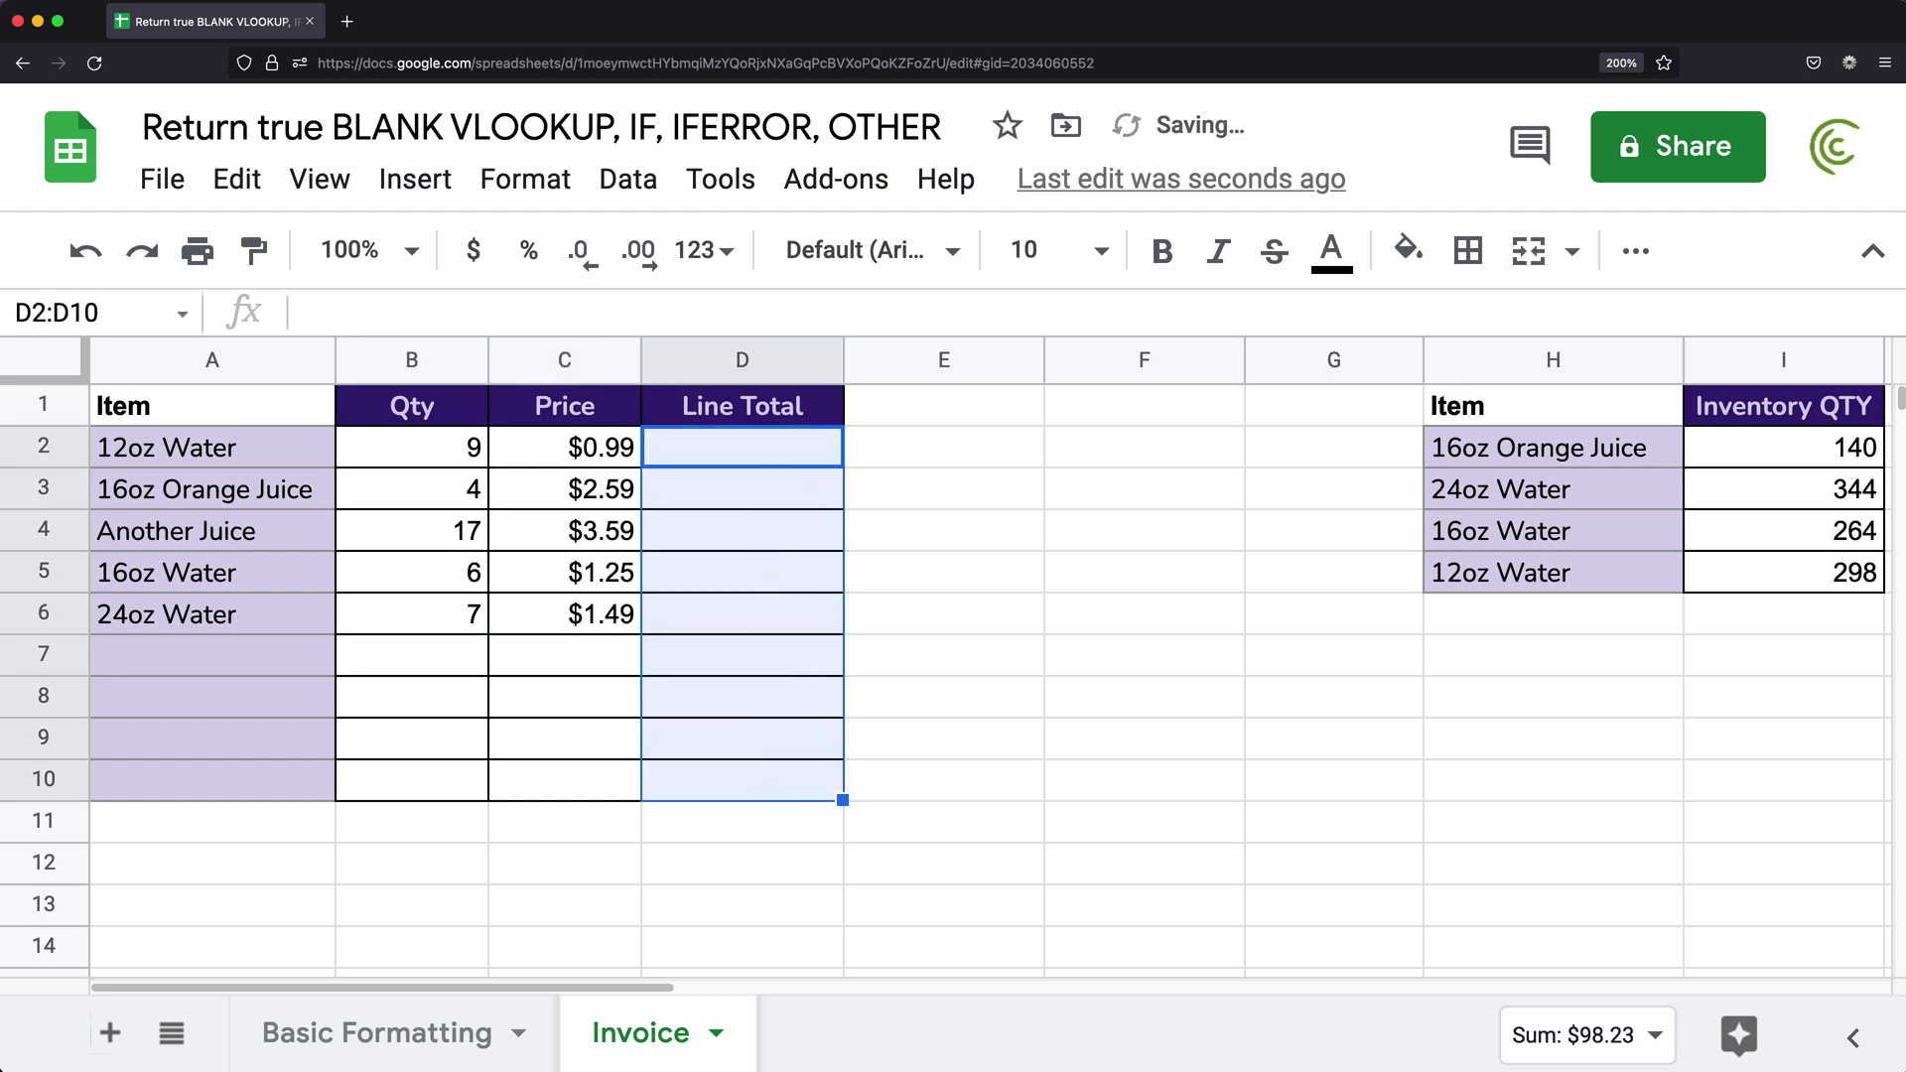
{"action": "left_click", "coordinate": [757, 455]}
{"action": "type", "text": "="}
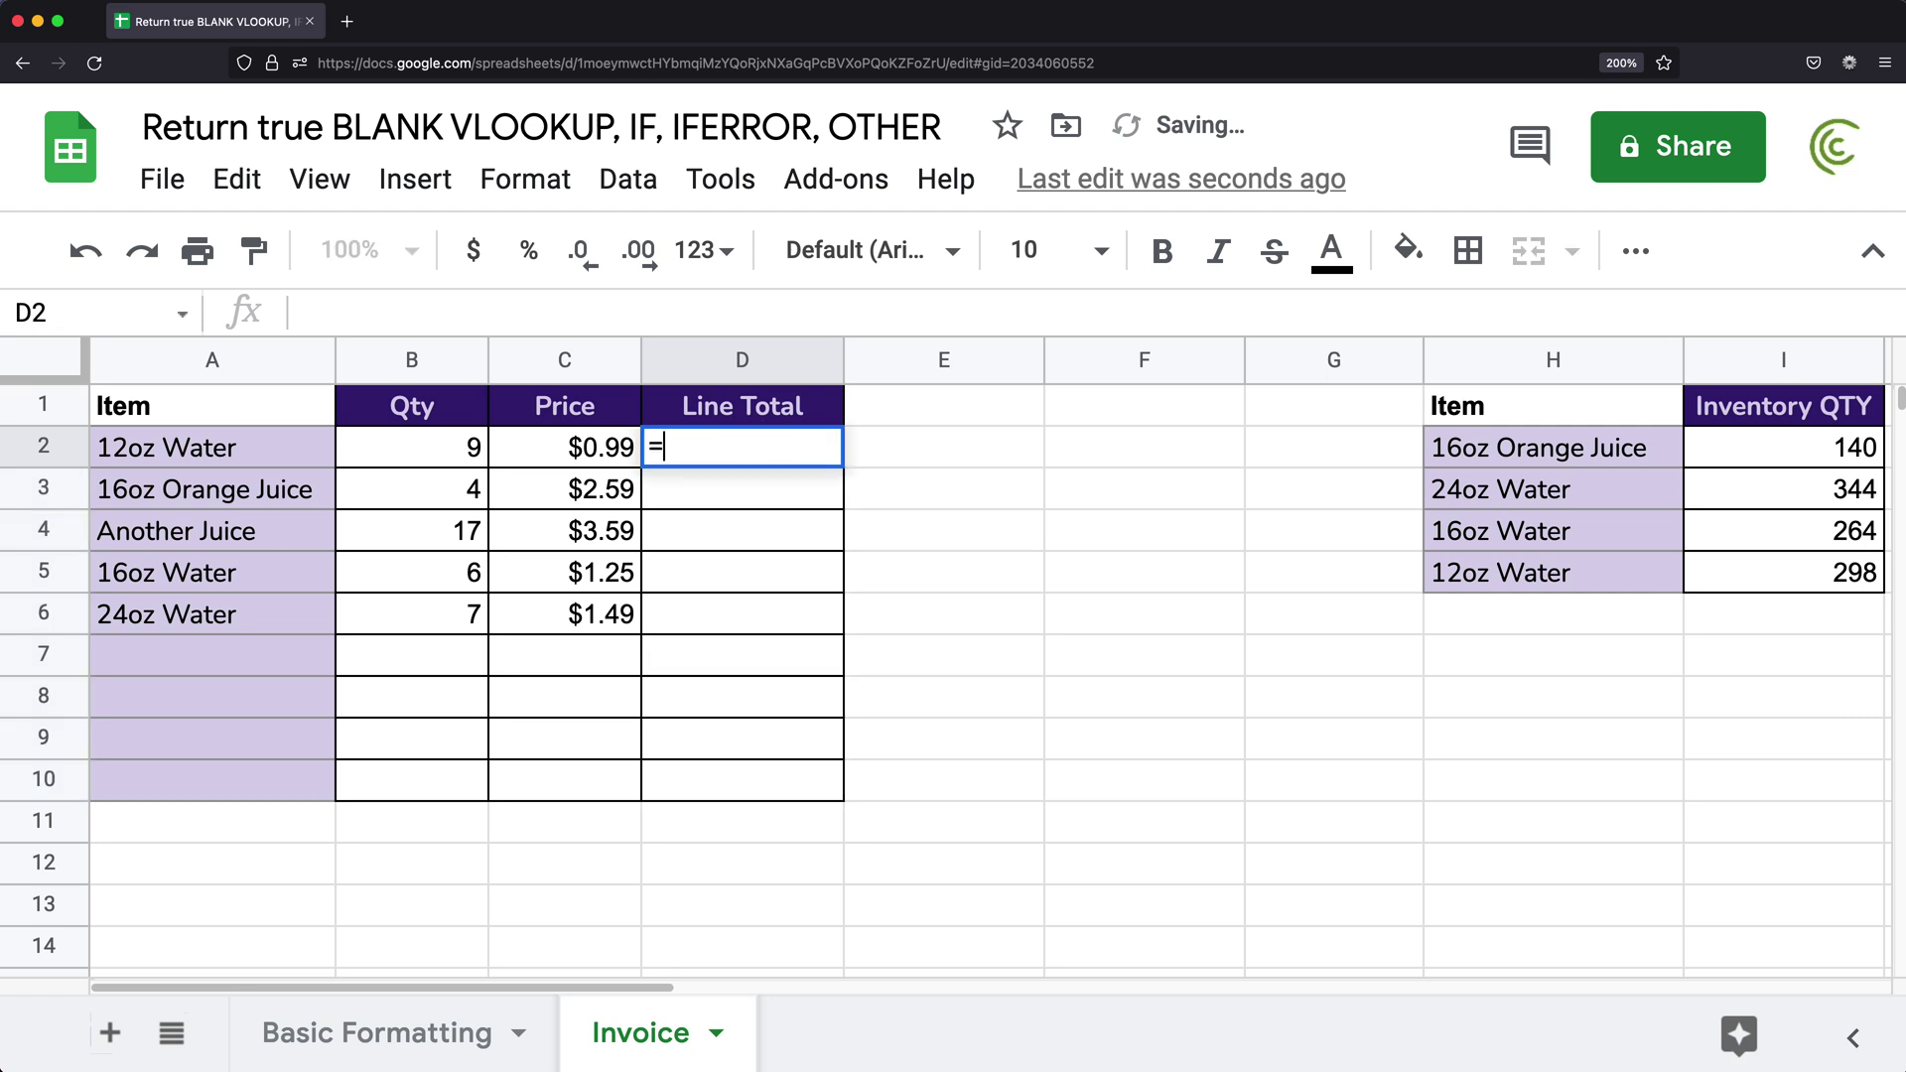
{"action": "type", "text": "IF"}
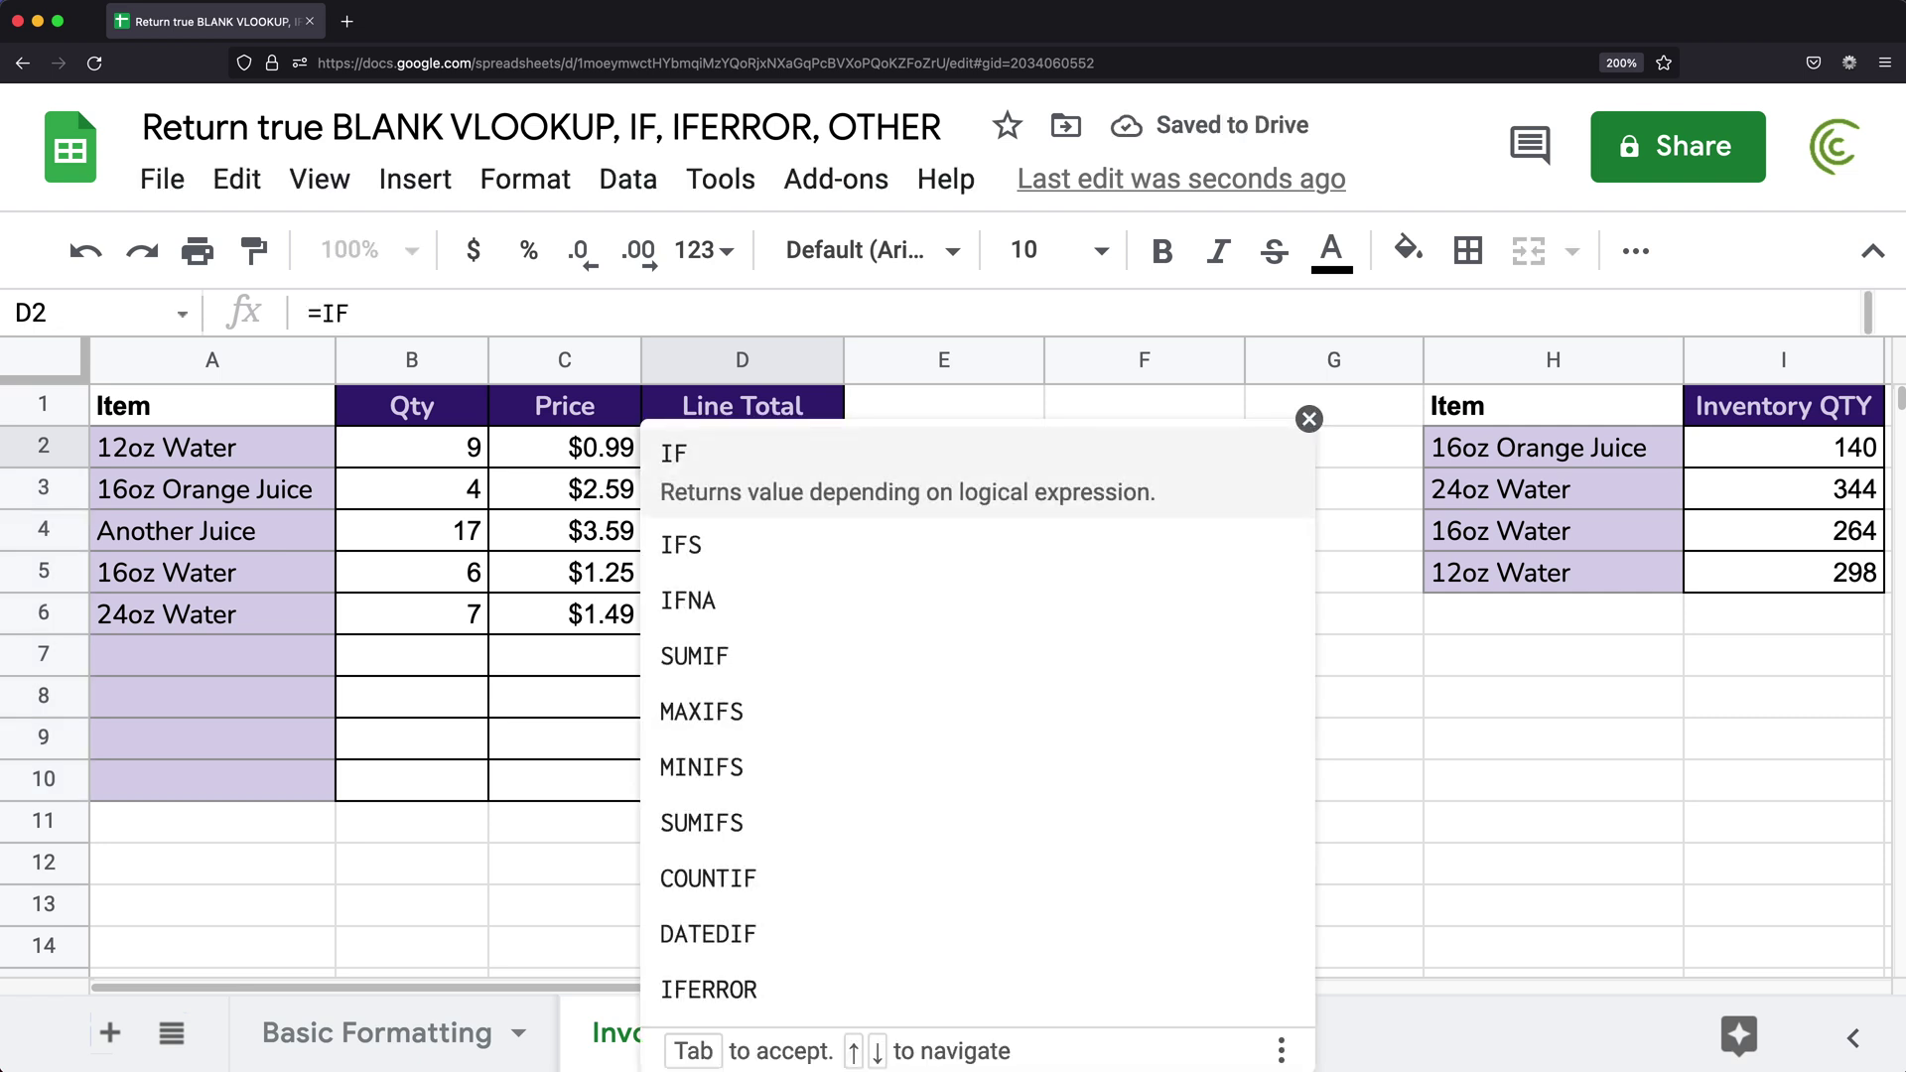
{"action": "left_click", "coordinate": [780, 467]}
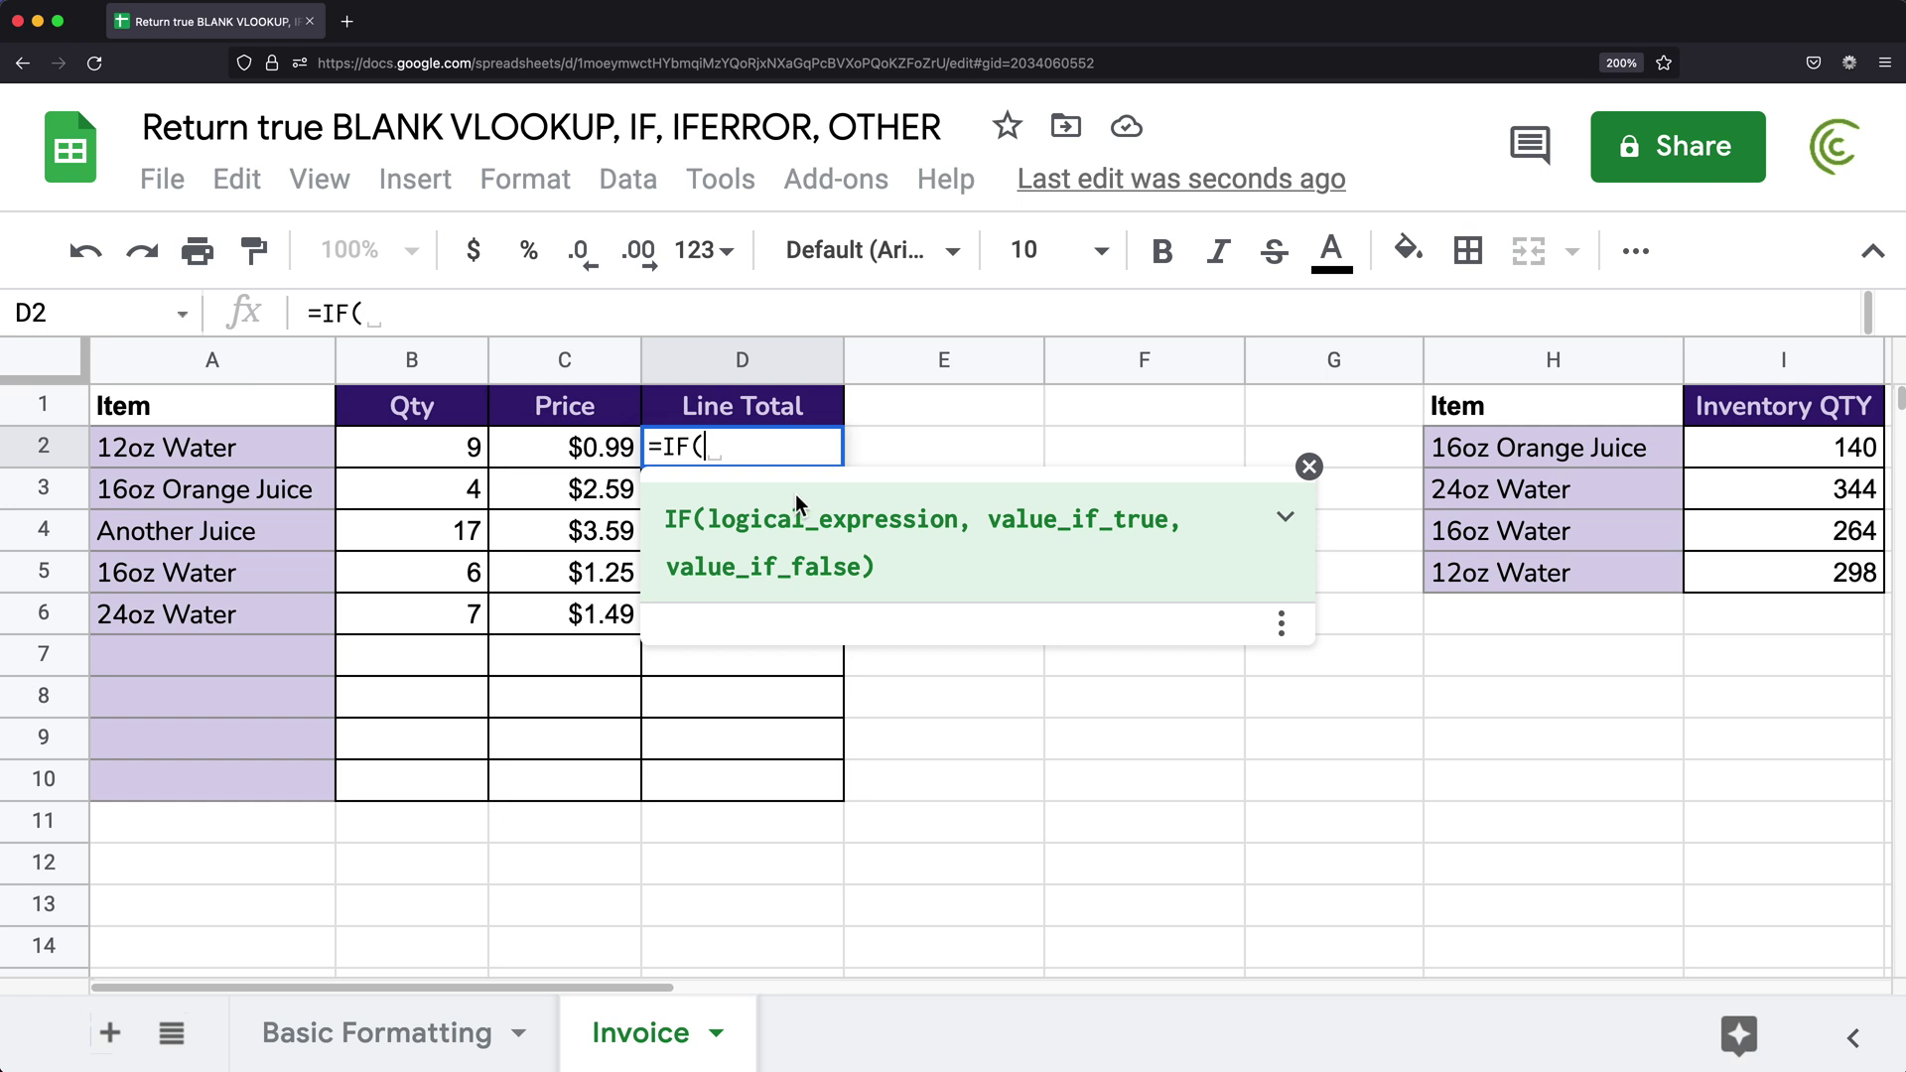
{"action": "type", "text": "COU"}
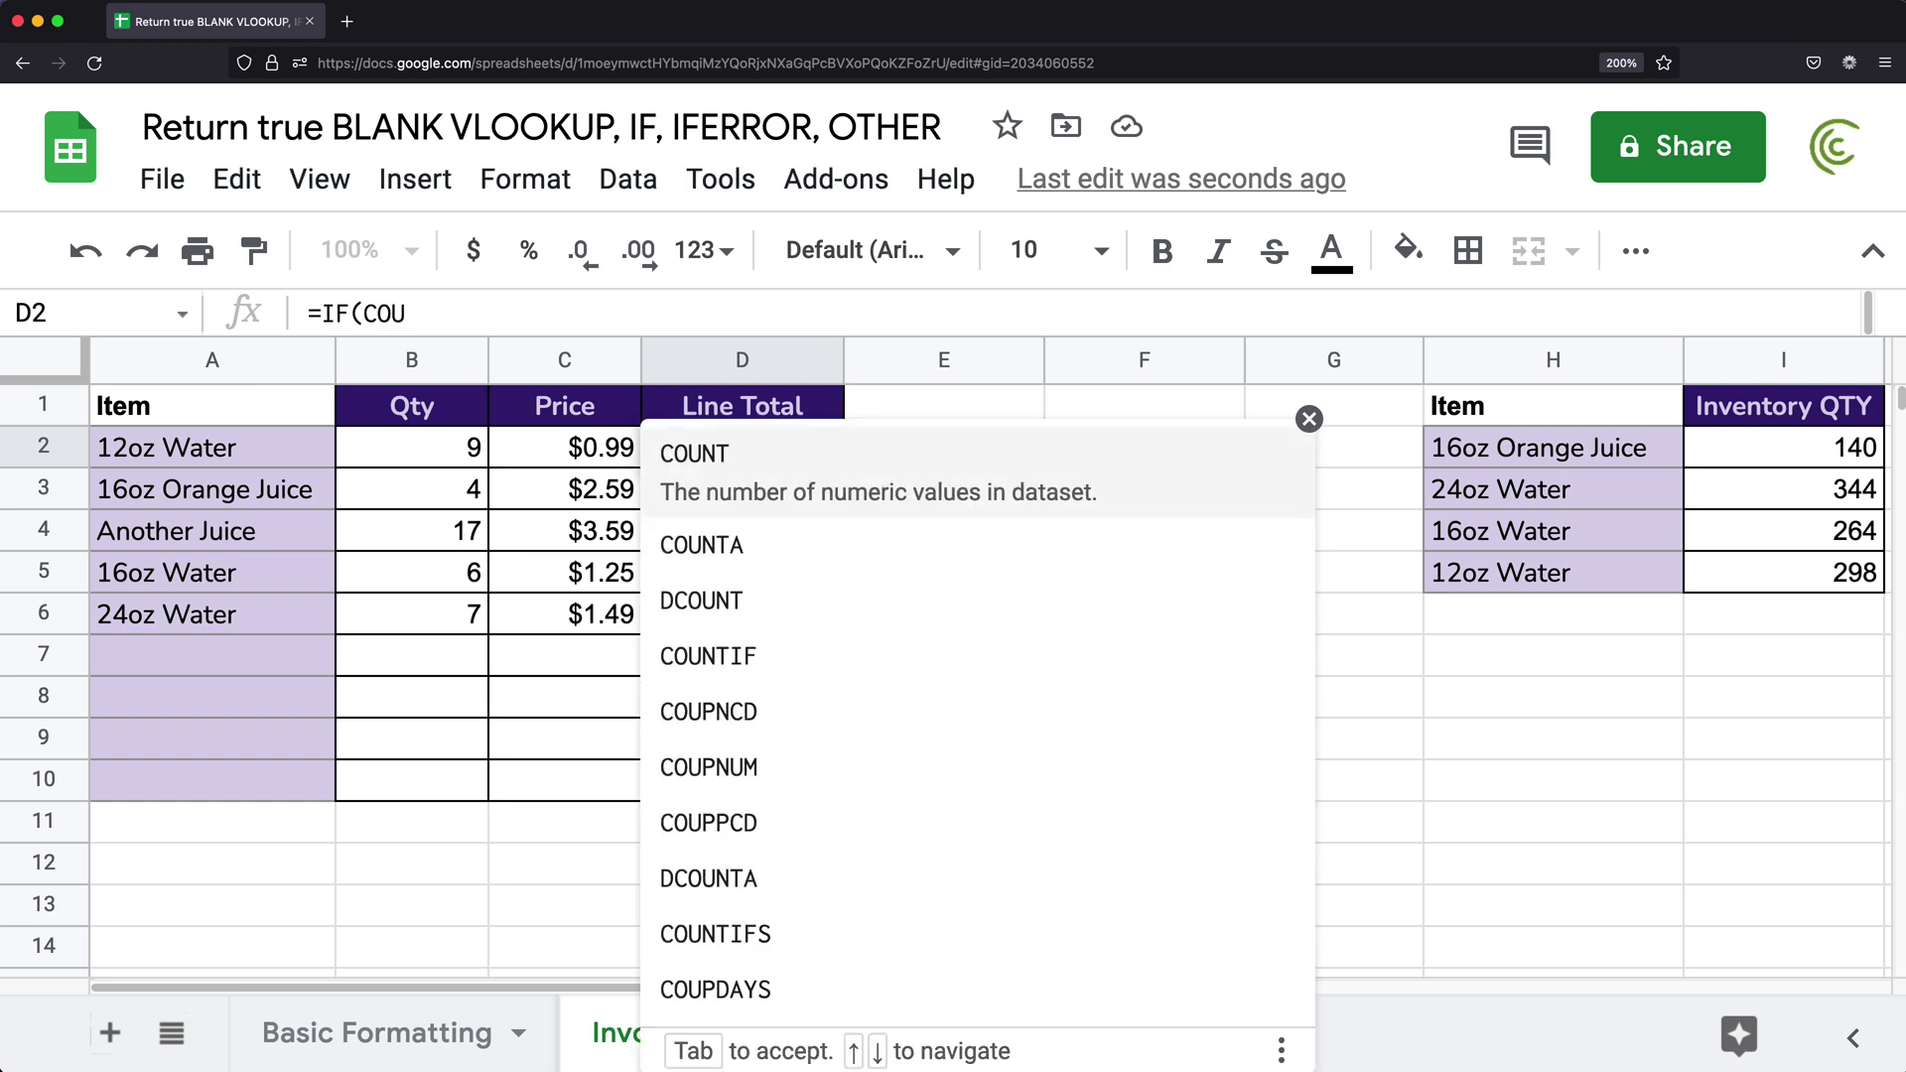
{"action": "type", "text": "NT("}
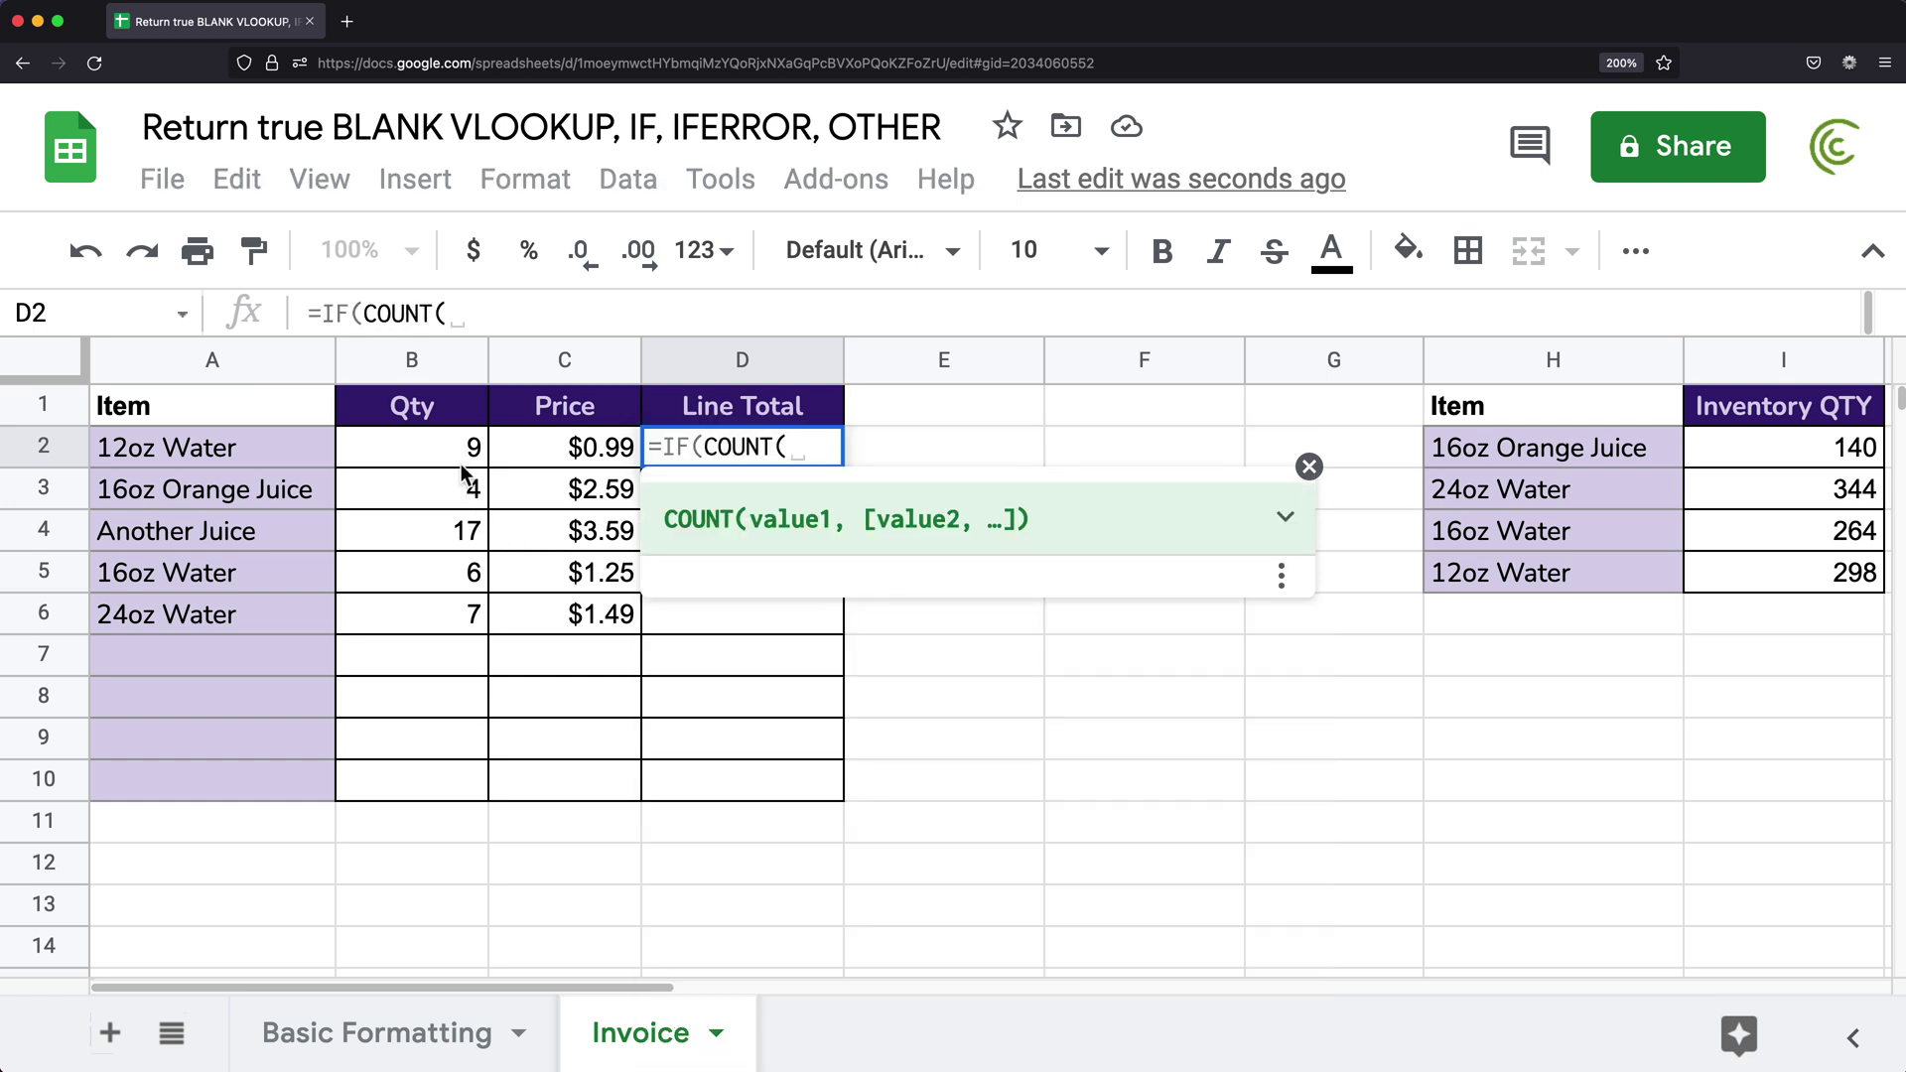
{"action": "left_click_drag", "start_coordinate": [464, 459], "coordinate": [544, 462]}
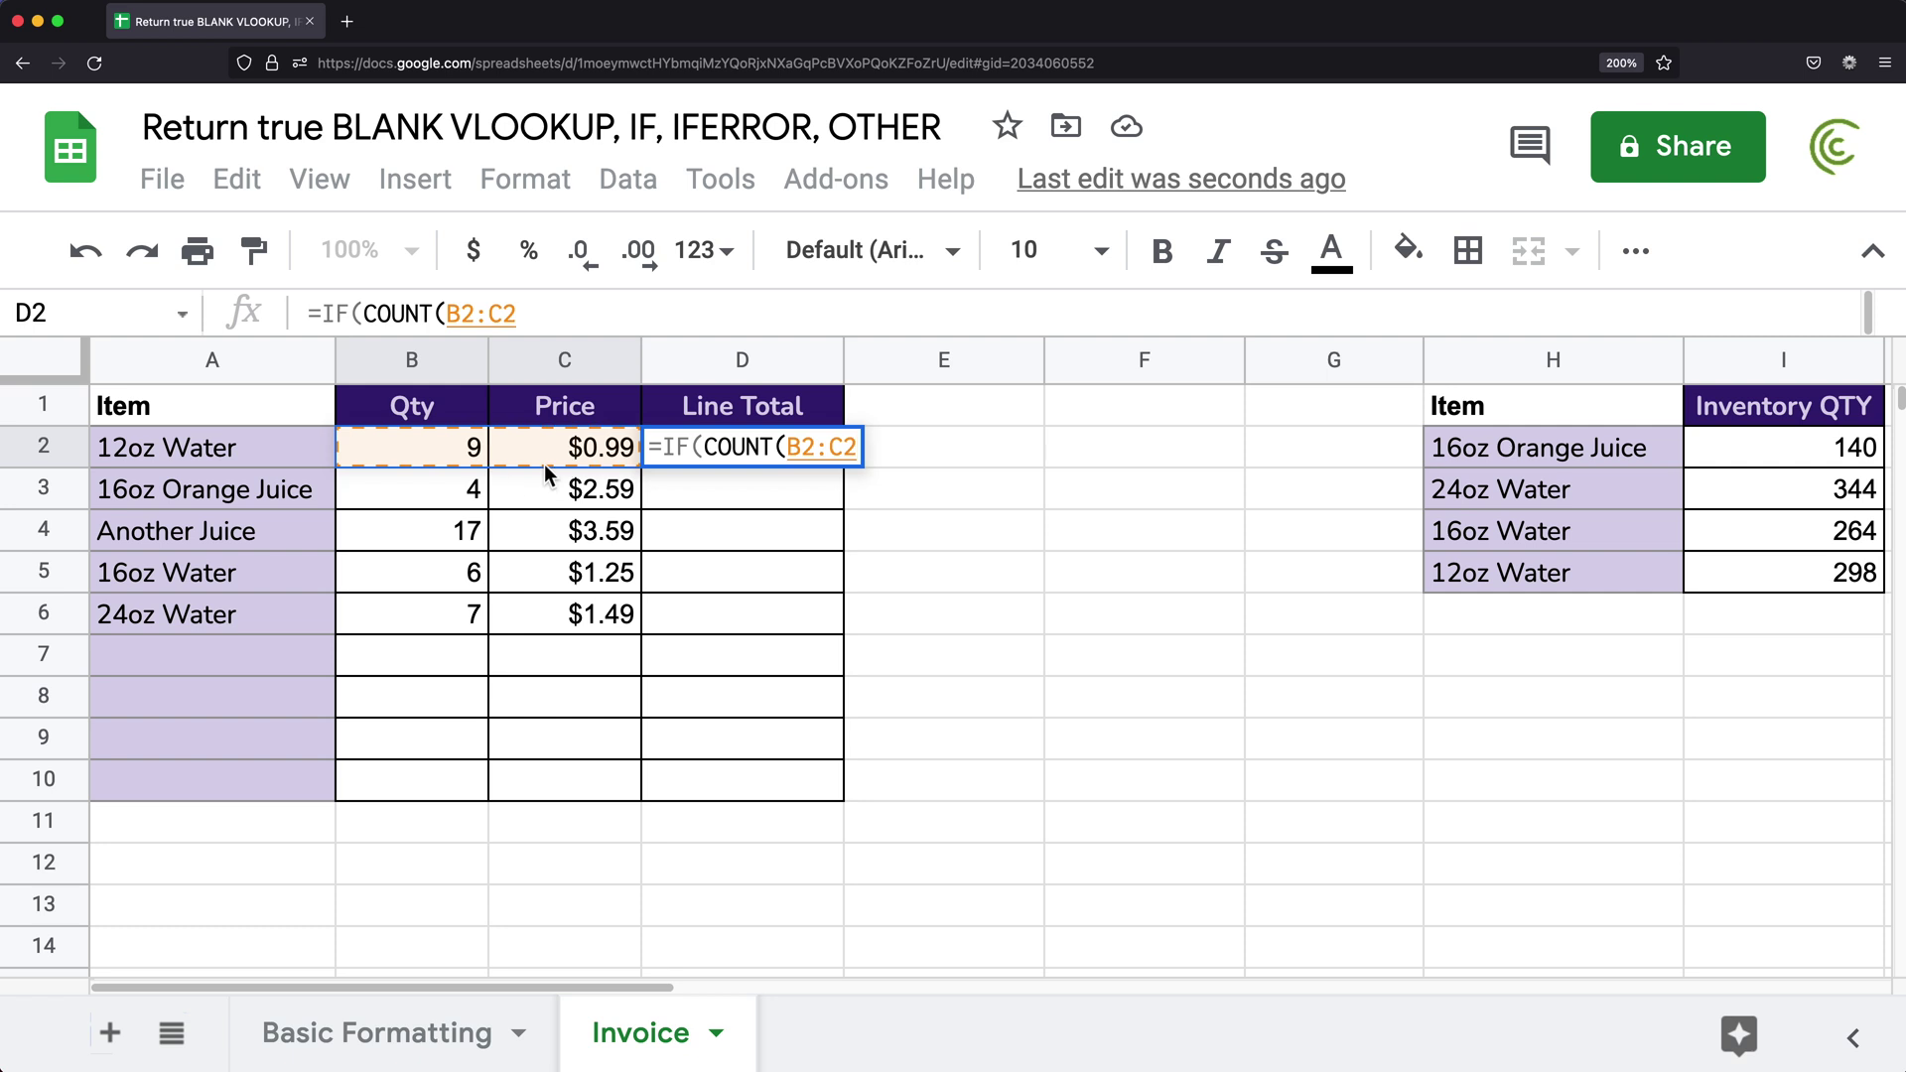
{"action": "type", "text": ")"}
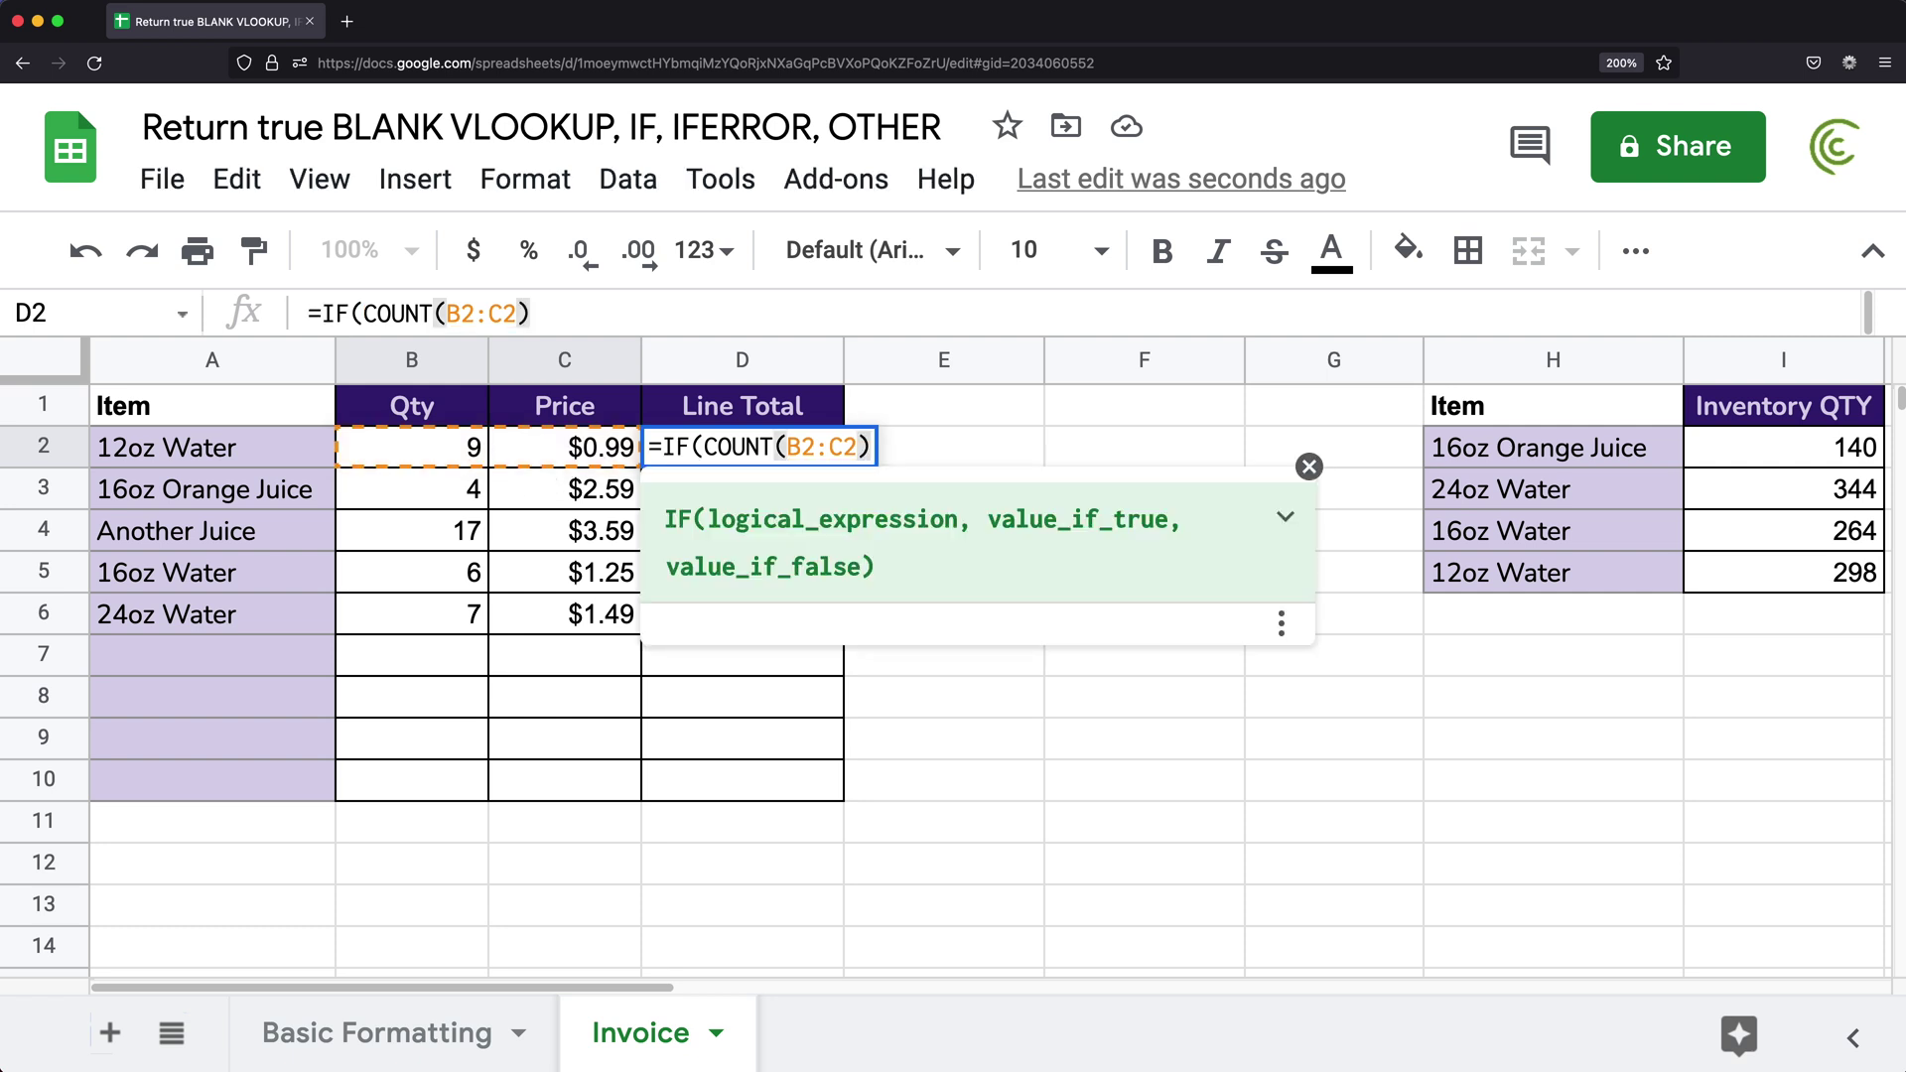
{"action": "type", "text": "<2"}
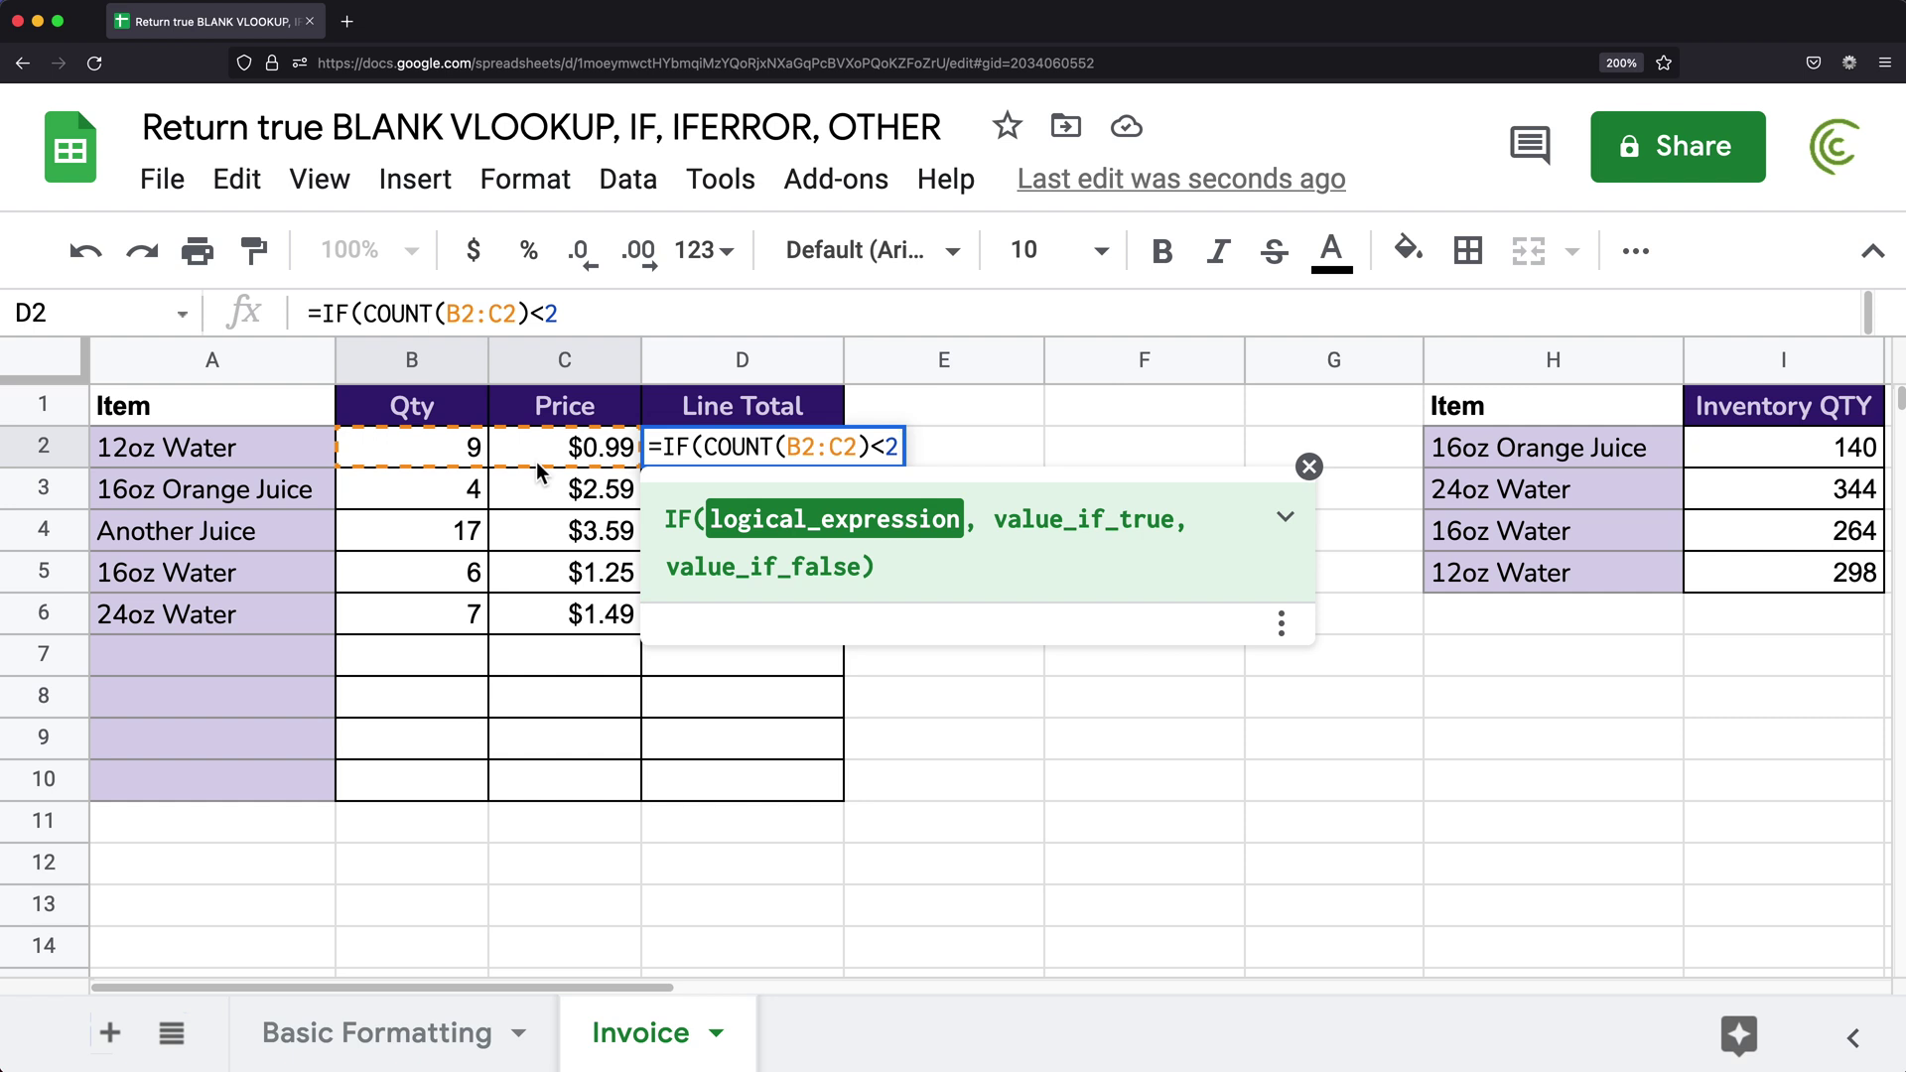
{"action": "type", "text": ", "}
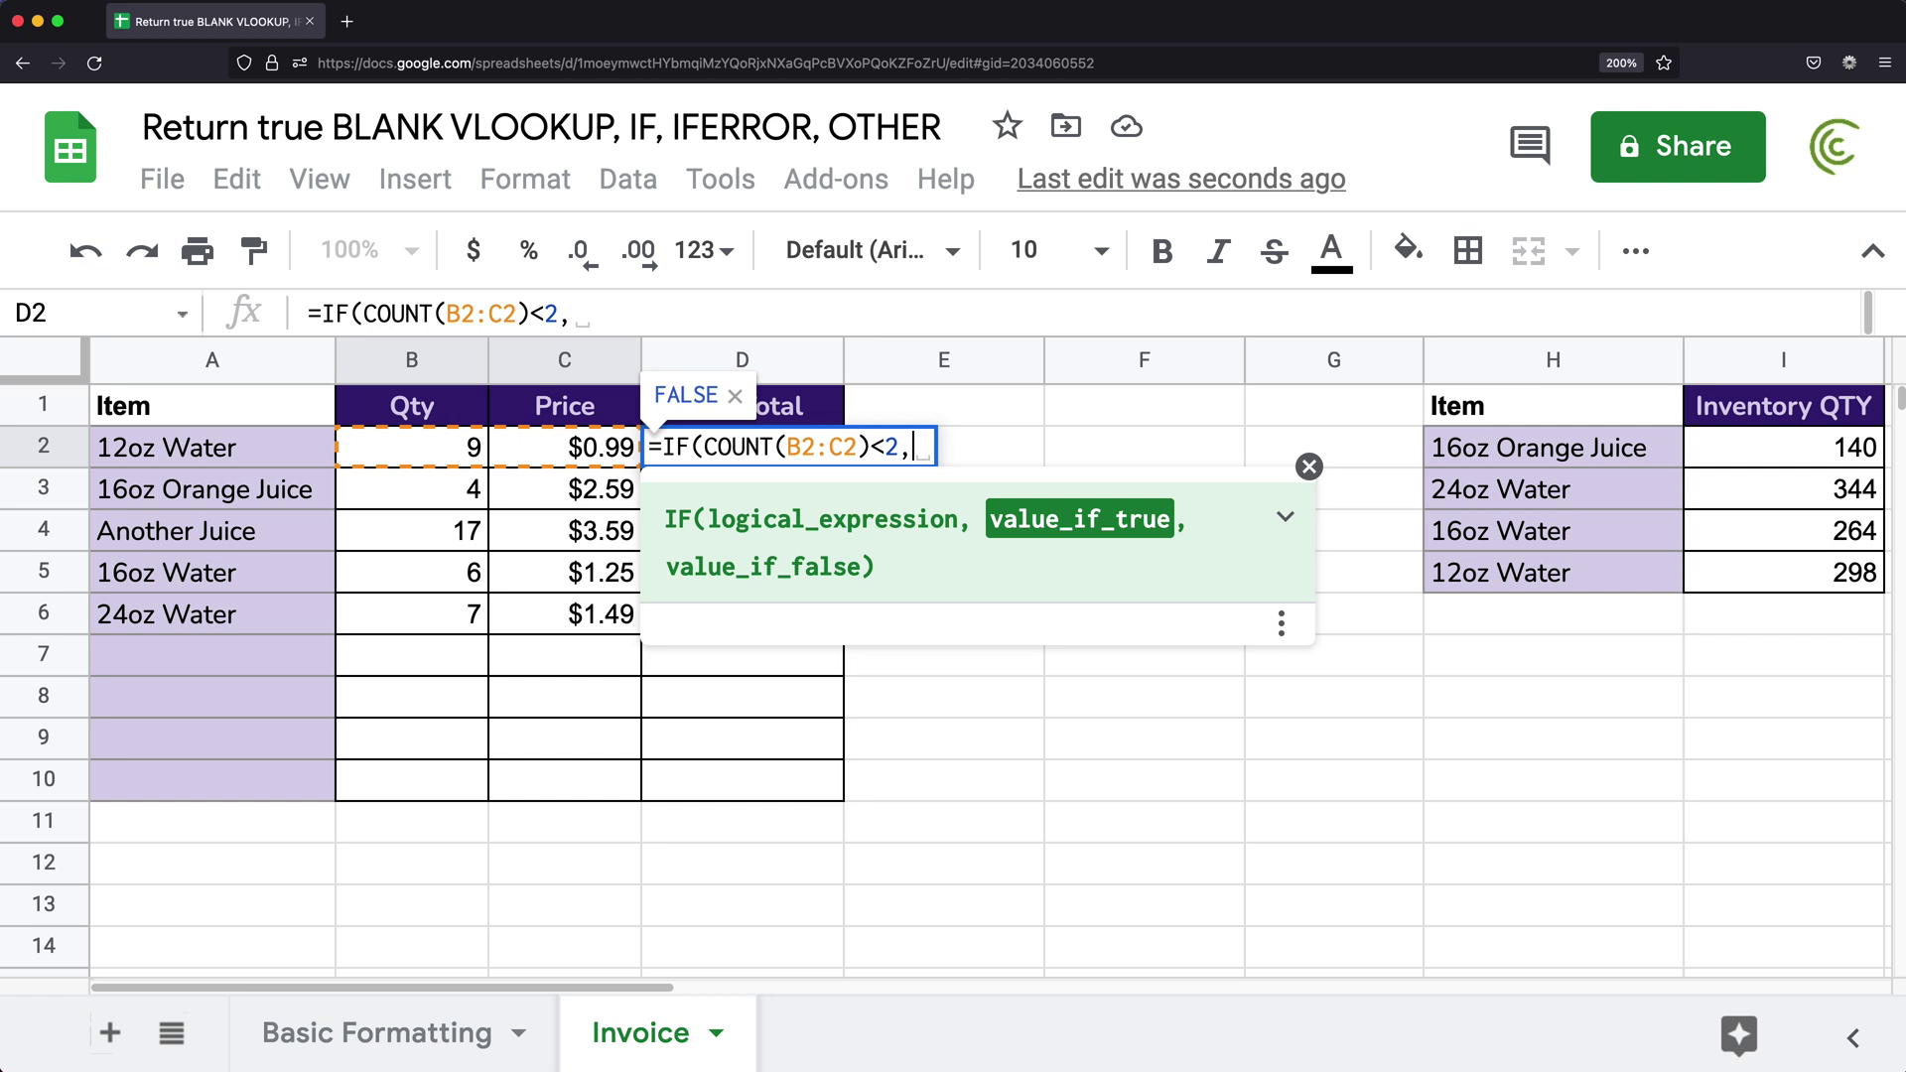
{"action": "type", "text": "\"\""}
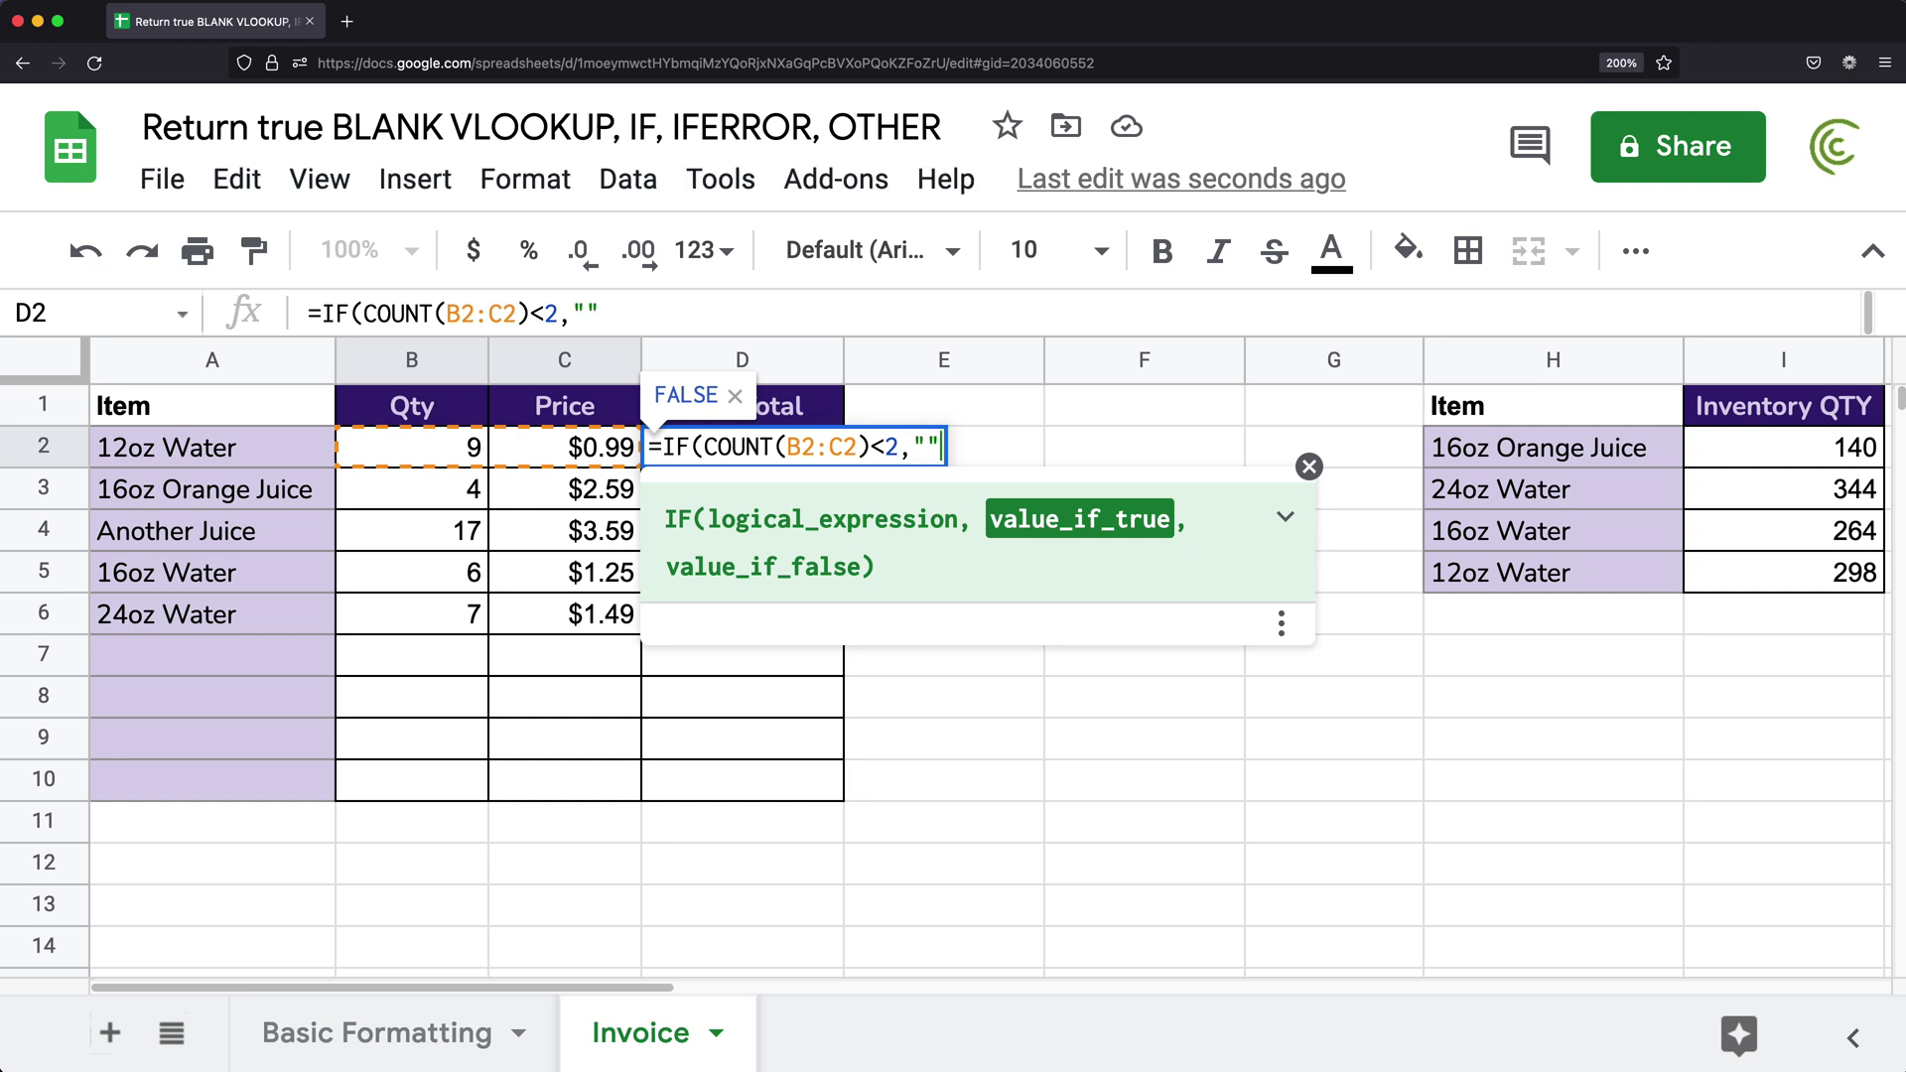
{"action": "type", "text": ","}
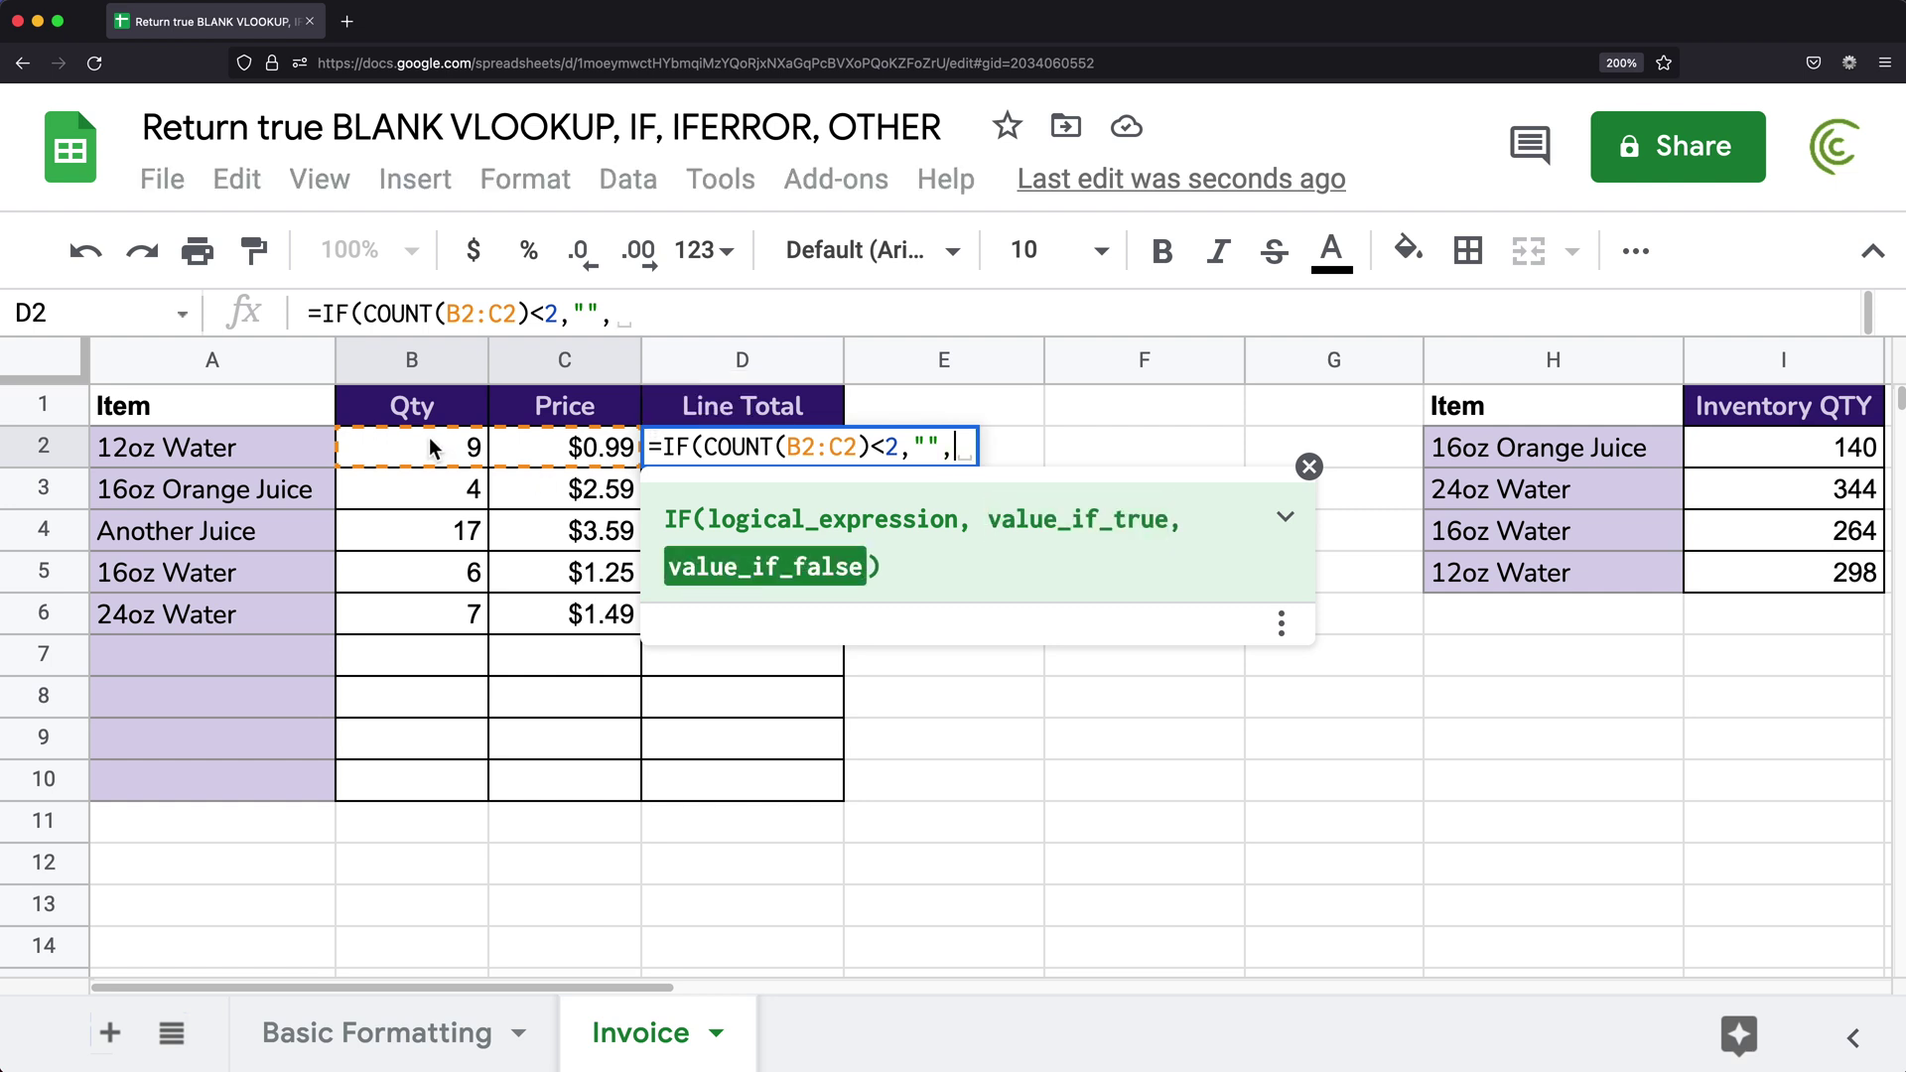
{"action": "left_click", "coordinate": [432, 452]}
{"action": "type", "text": "*"}
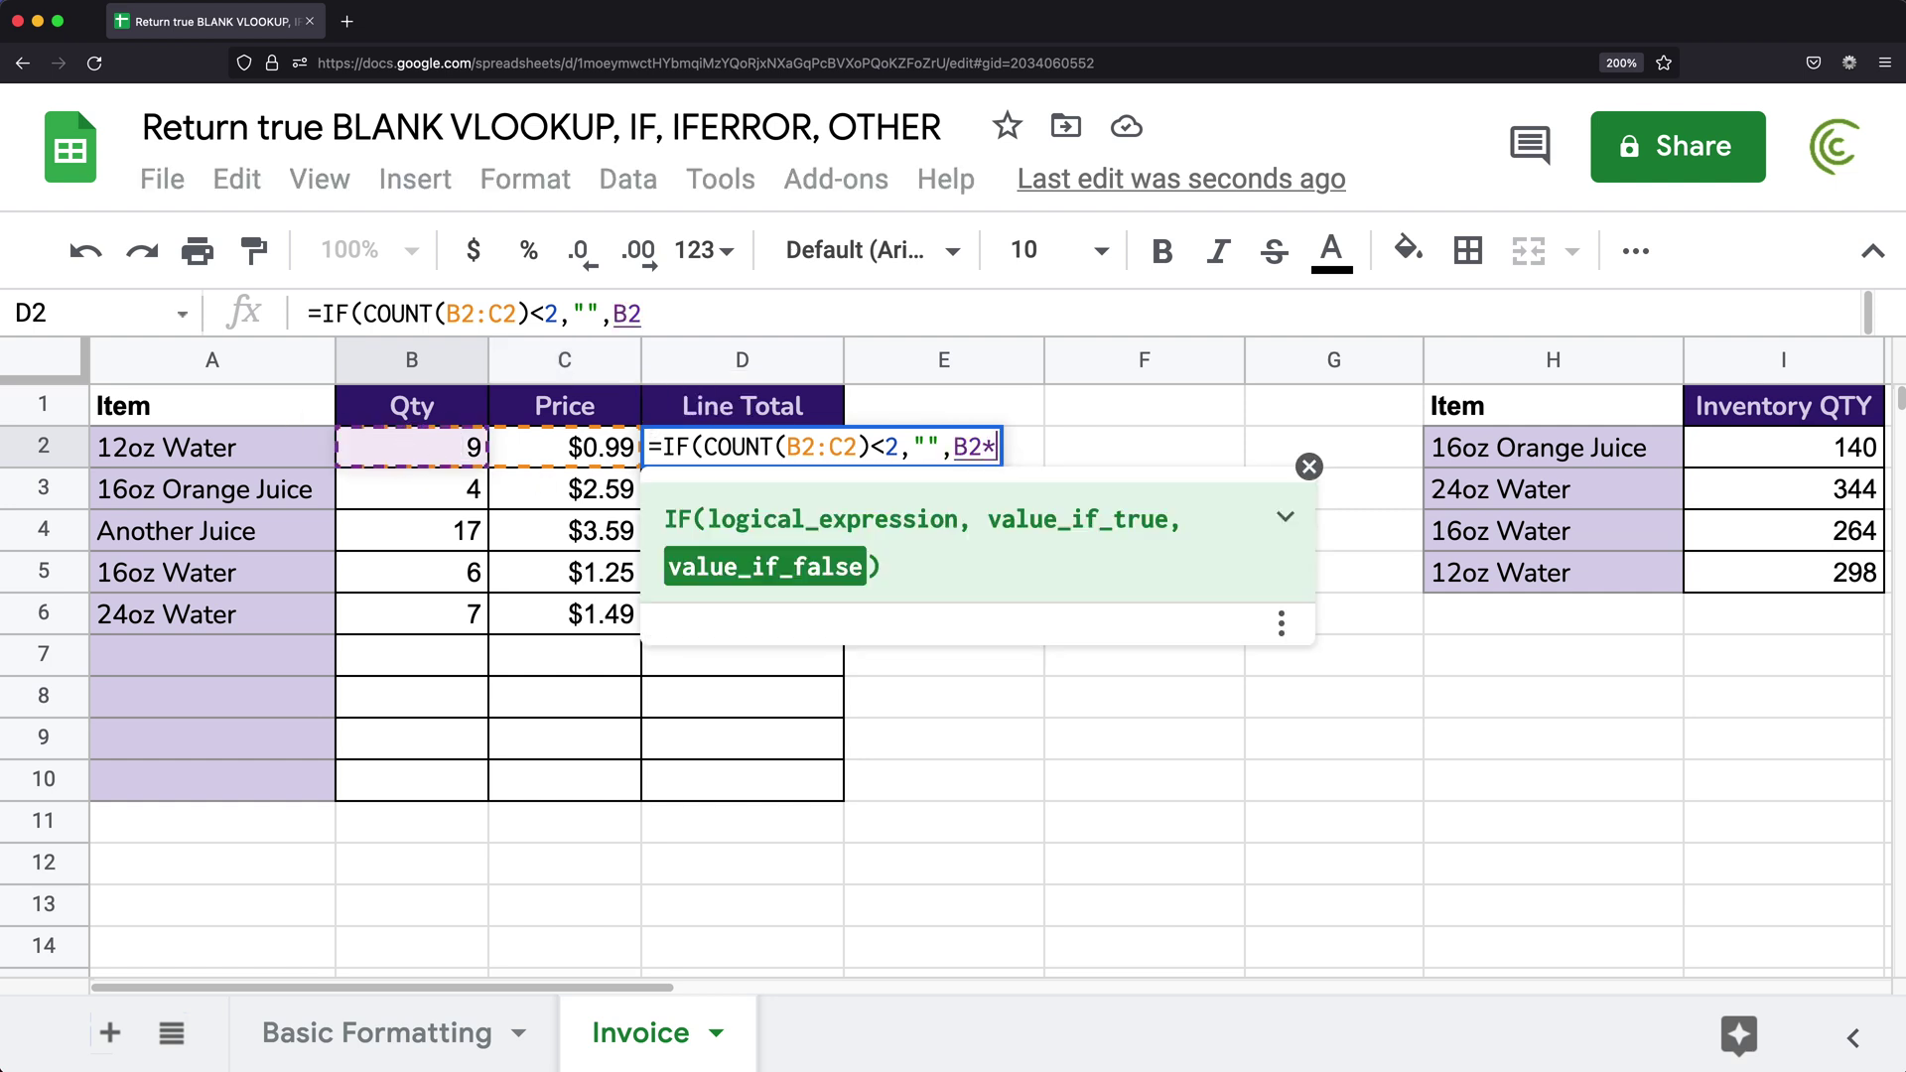
{"action": "left_click", "coordinate": [601, 447]}
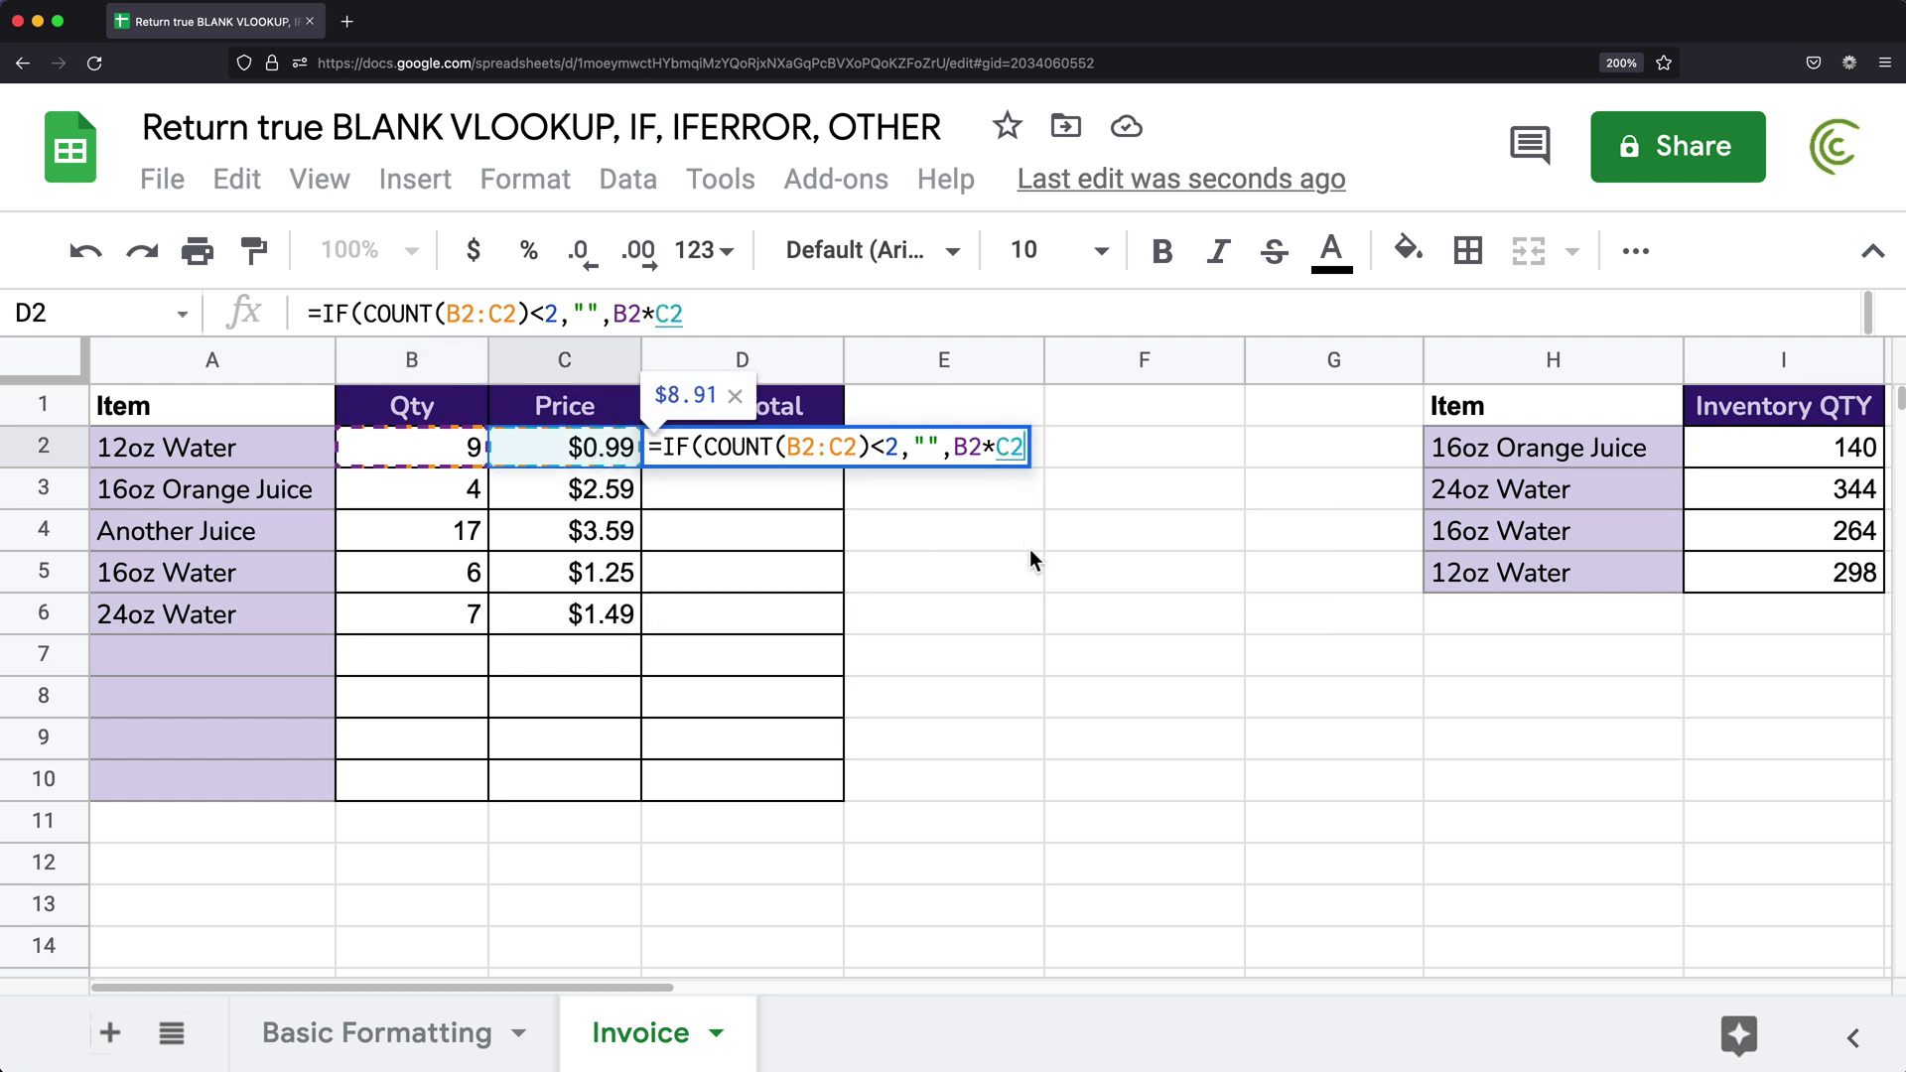
{"action": "type", "text": ")"}
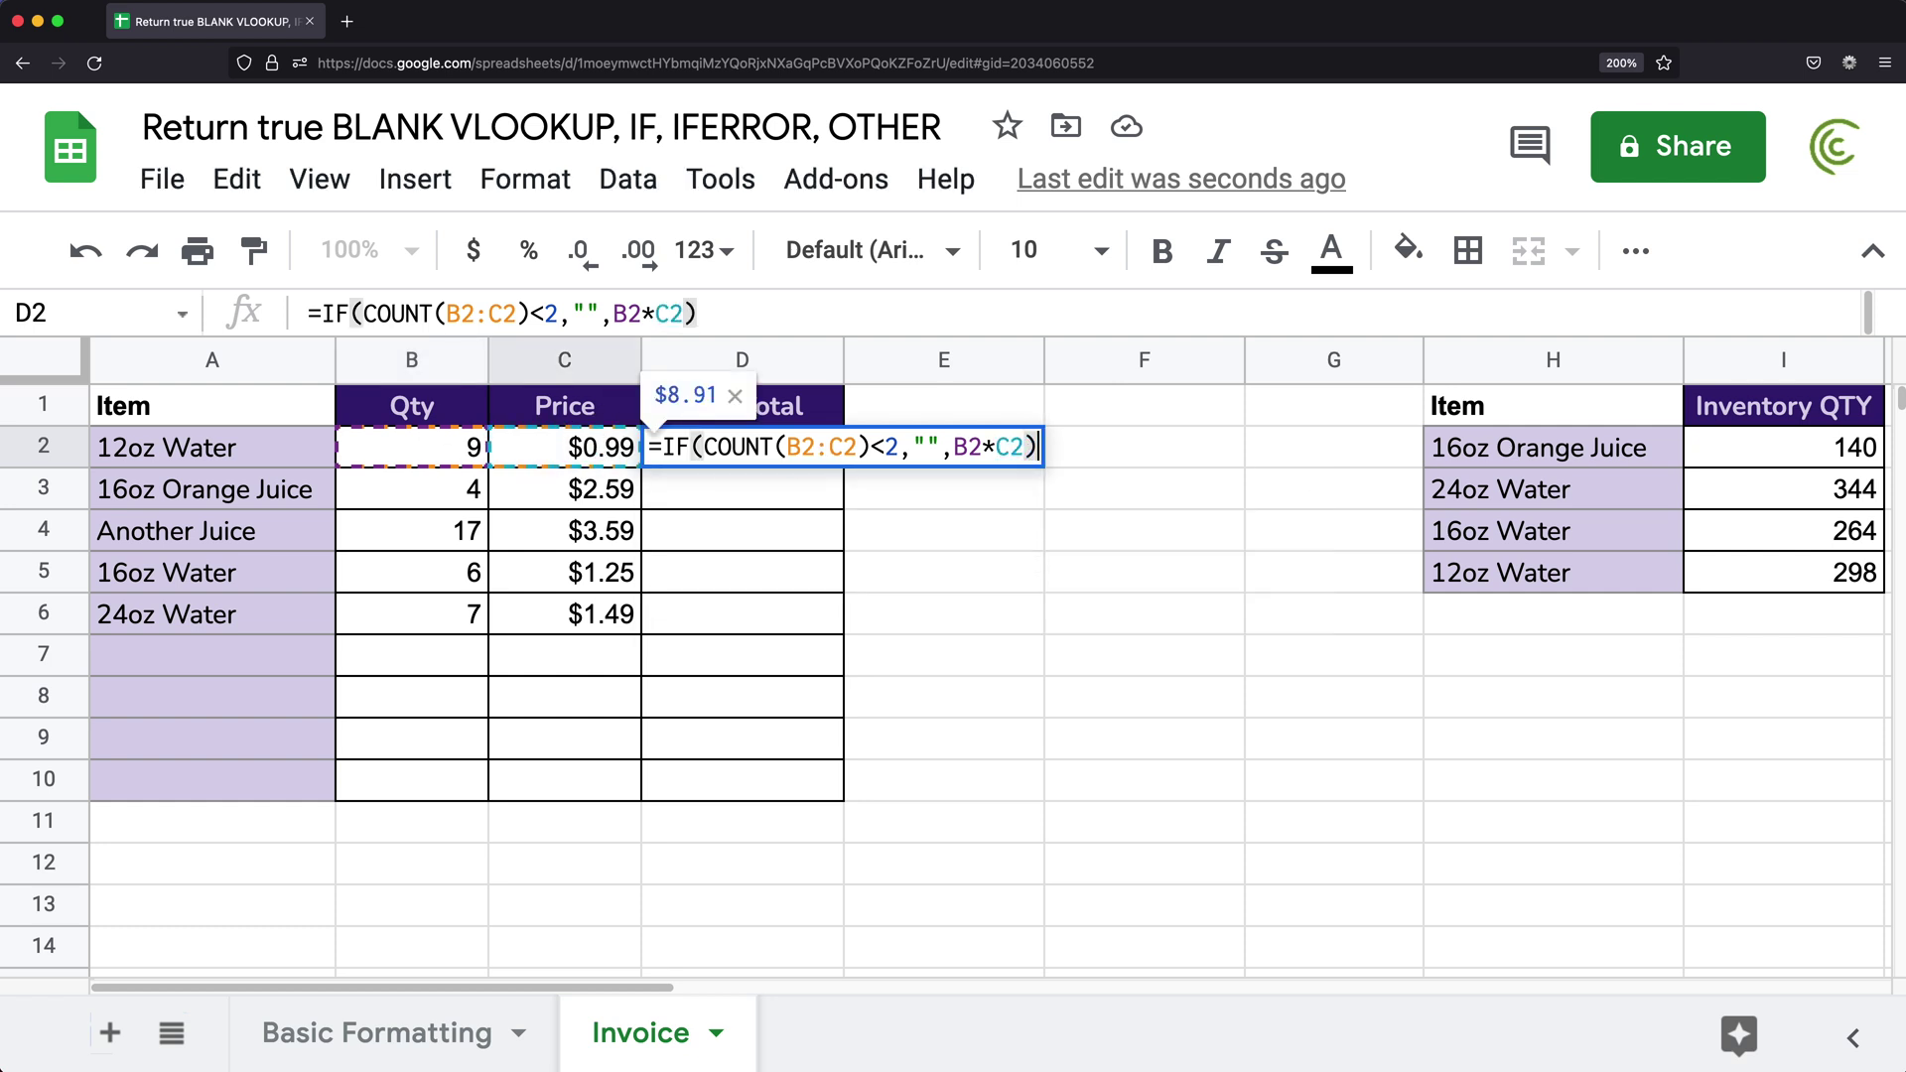
{"action": "key", "text": "Return"}
- Fill the blank-aware Line Total formula from D6 down through D10
{"action": "left_click", "coordinate": [891, 701]}
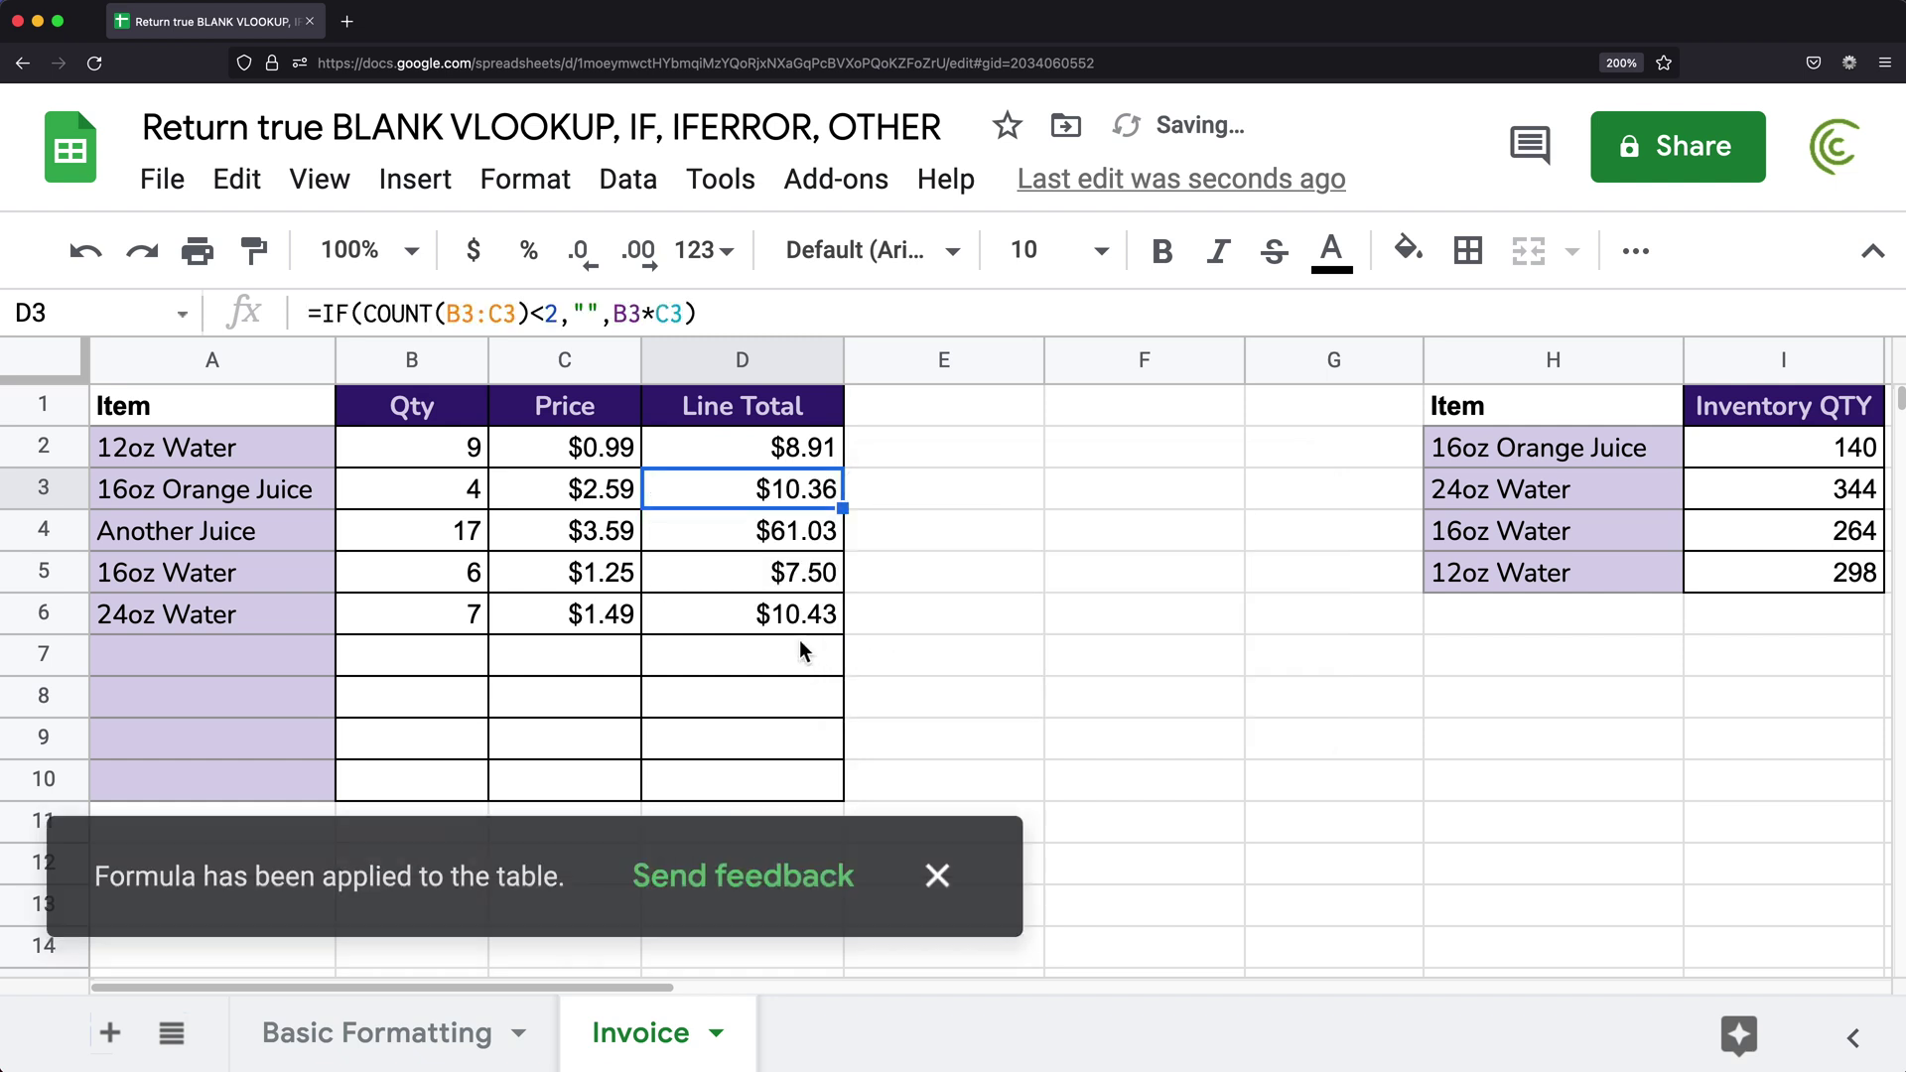
{"action": "left_click", "coordinate": [824, 618]}
{"action": "left_click_drag", "start_coordinate": [842, 633], "coordinate": [829, 798]}
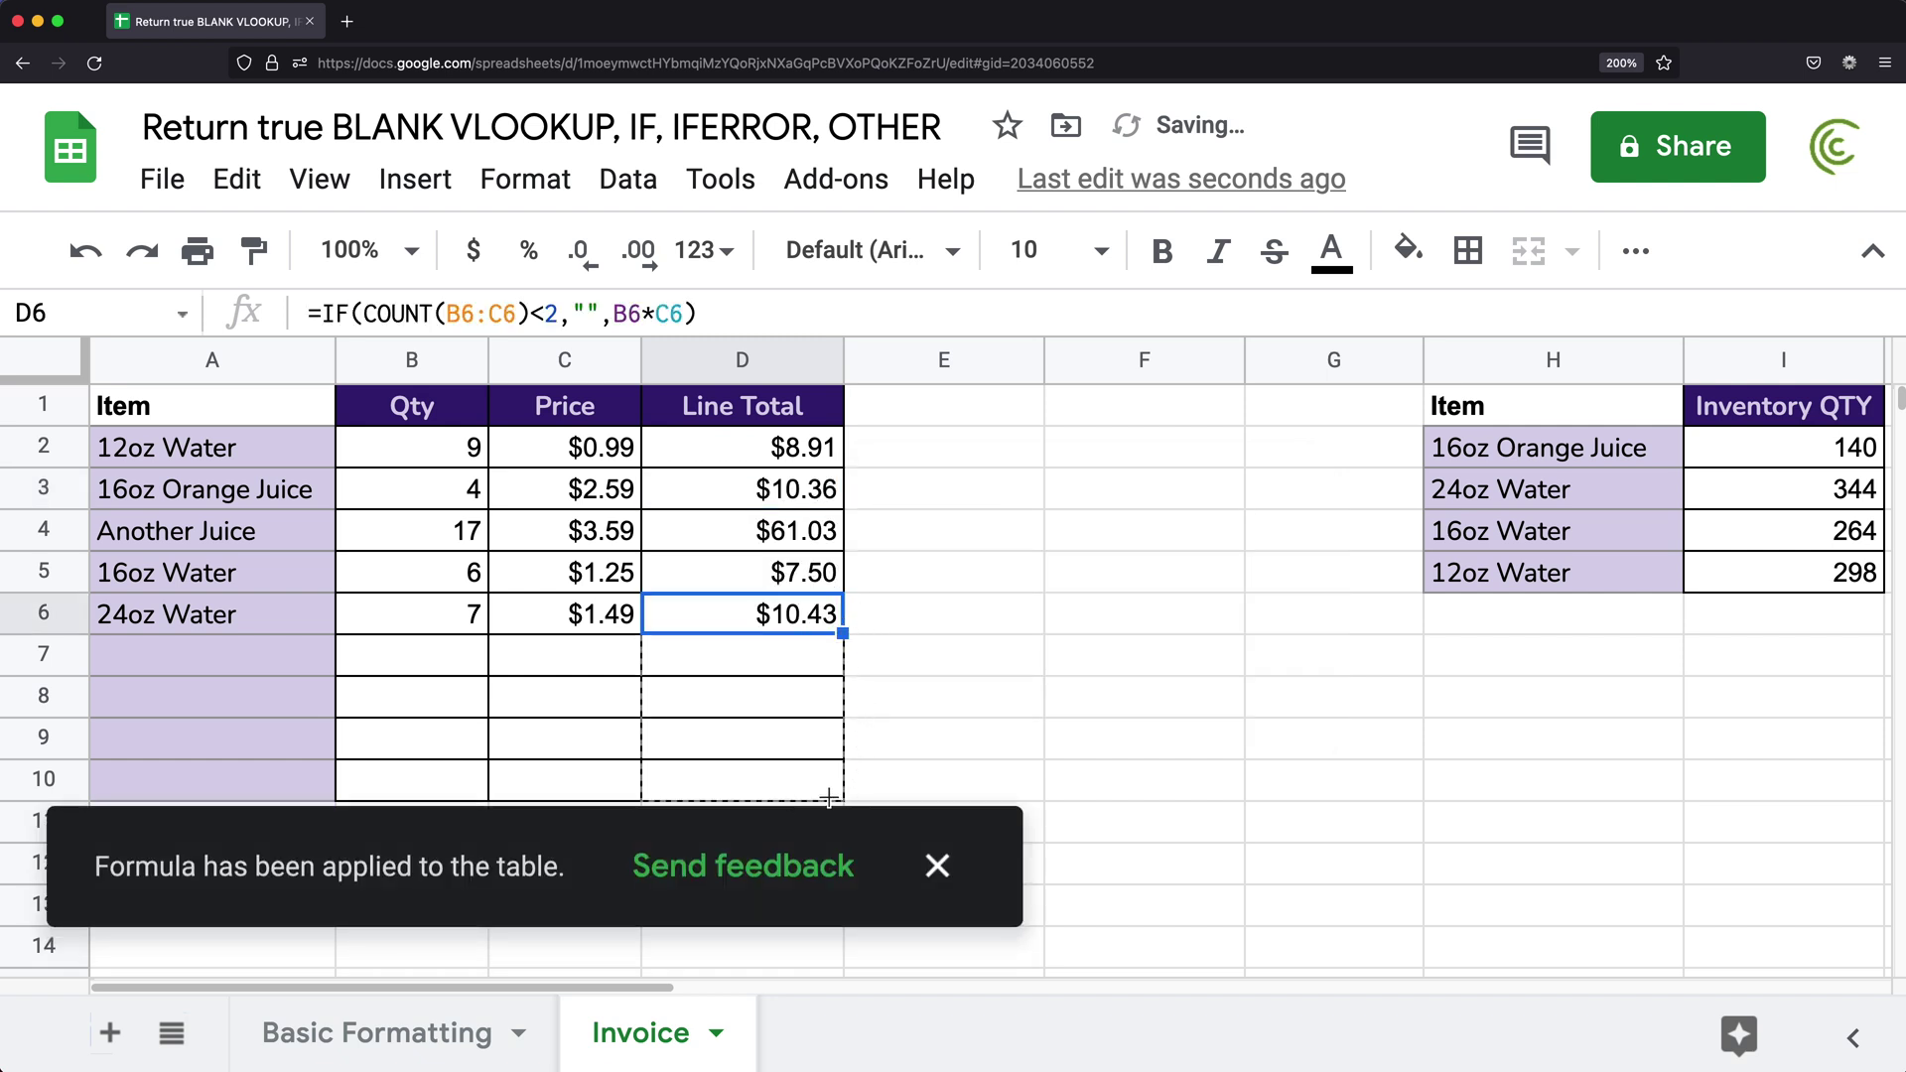
{"action": "left_click", "coordinate": [942, 866]}
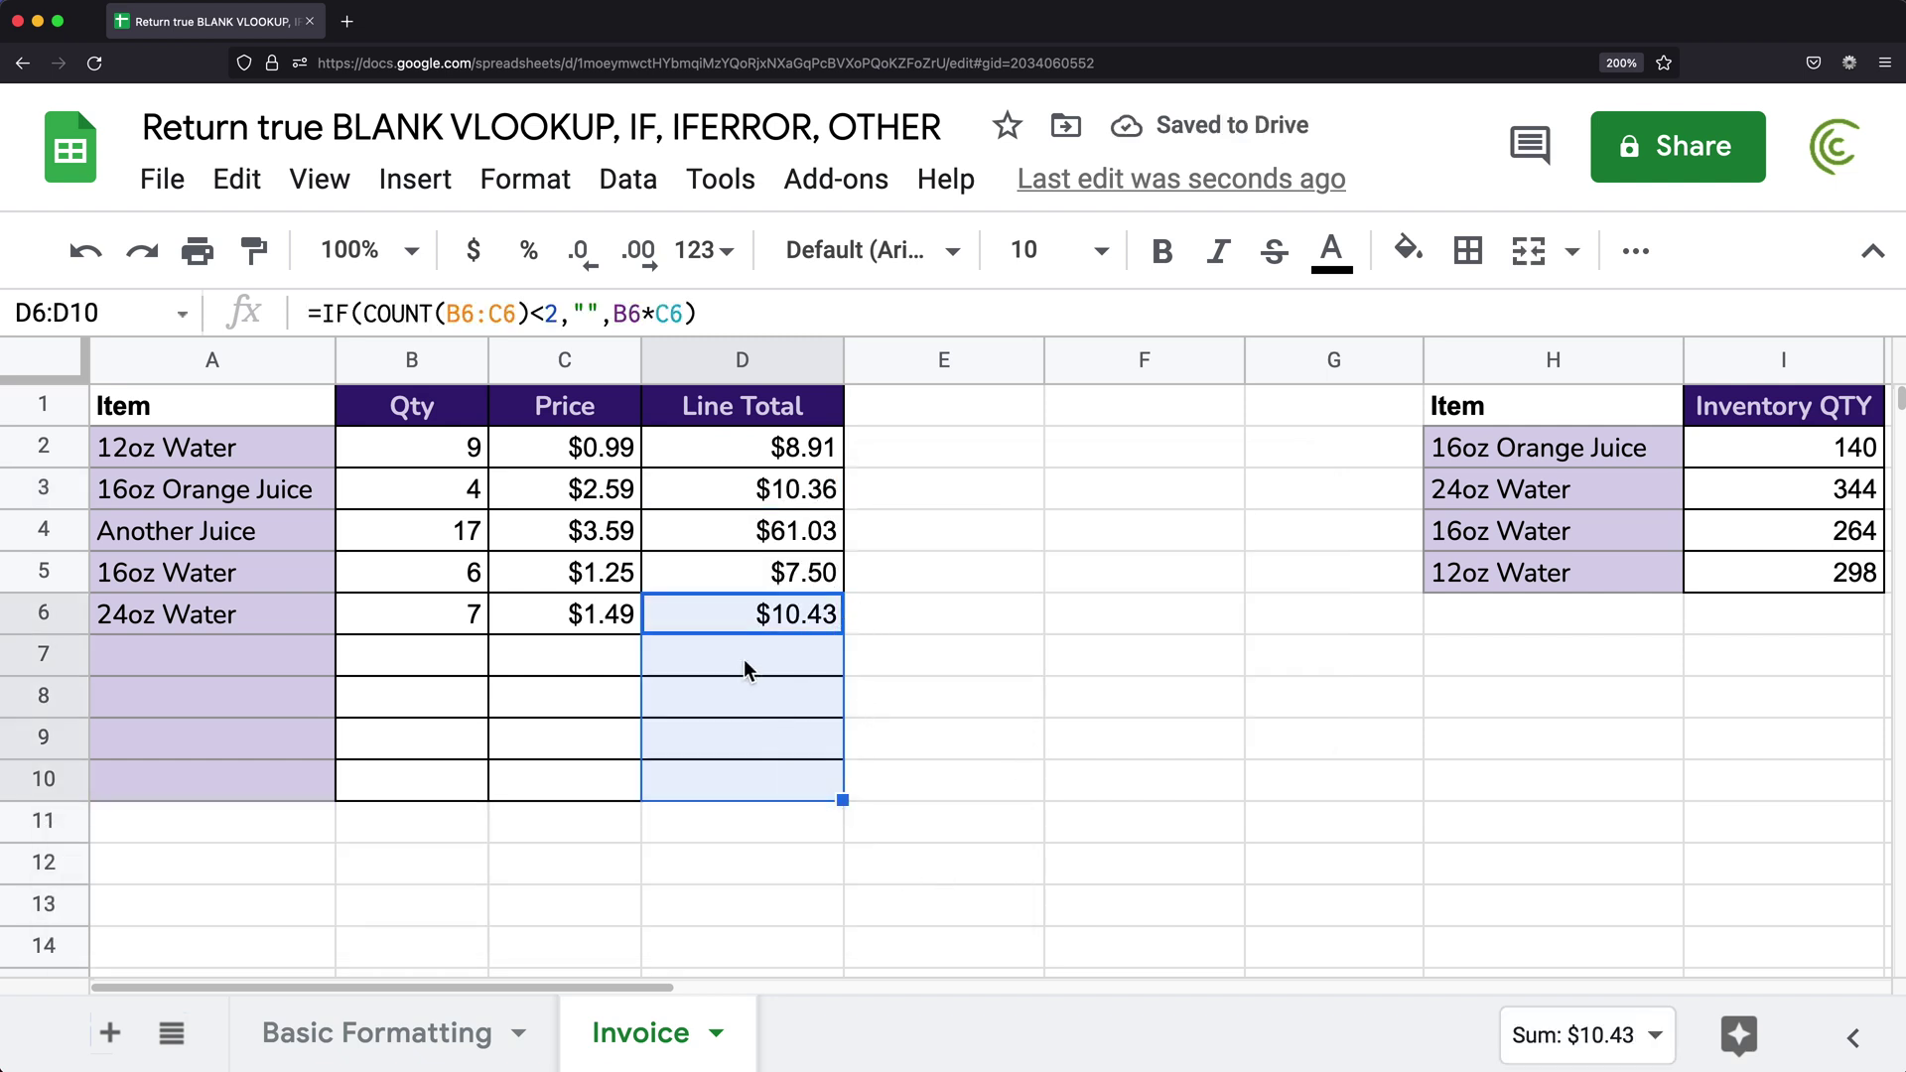
{"action": "left_click_drag", "start_coordinate": [747, 657], "coordinate": [745, 774]}
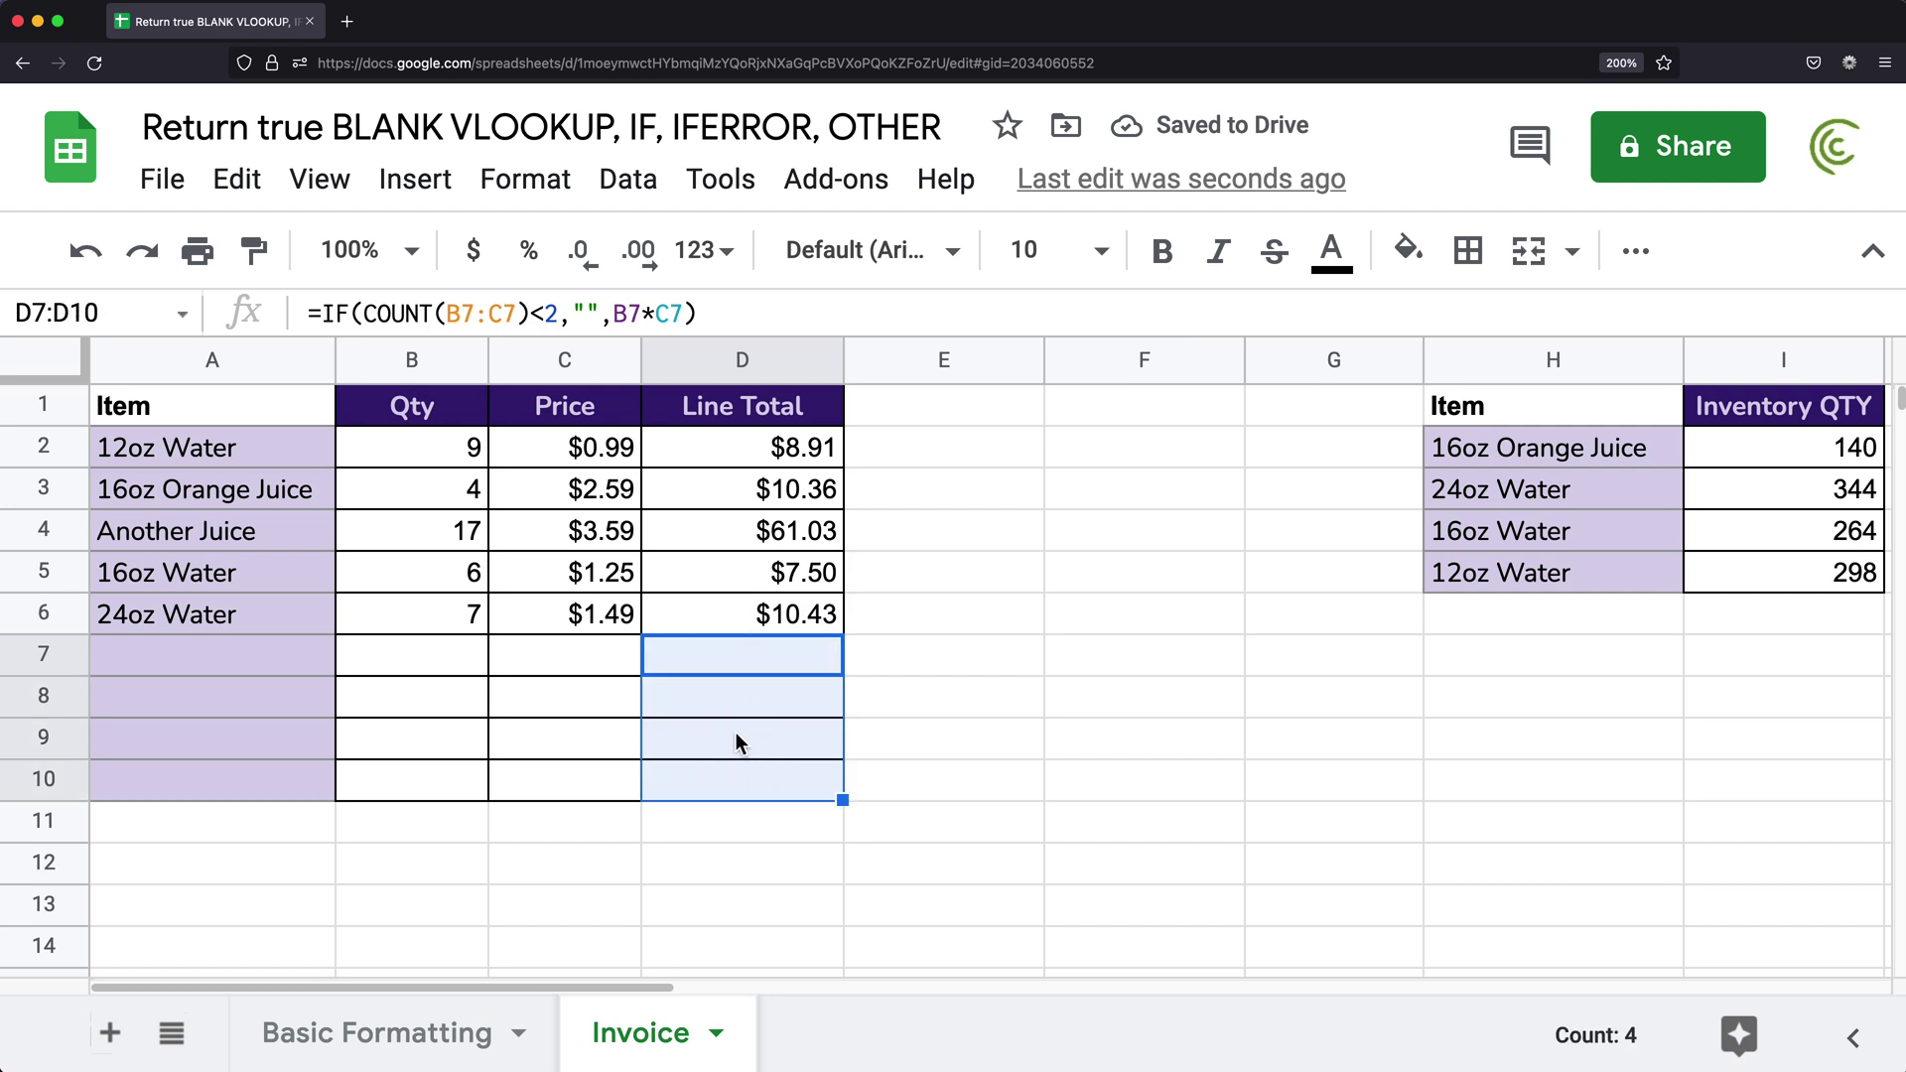
- Test row 7 with Qty 4 and Price 3.5, confirm $14.00, then clear the values
{"action": "left_click", "coordinate": [454, 661]}
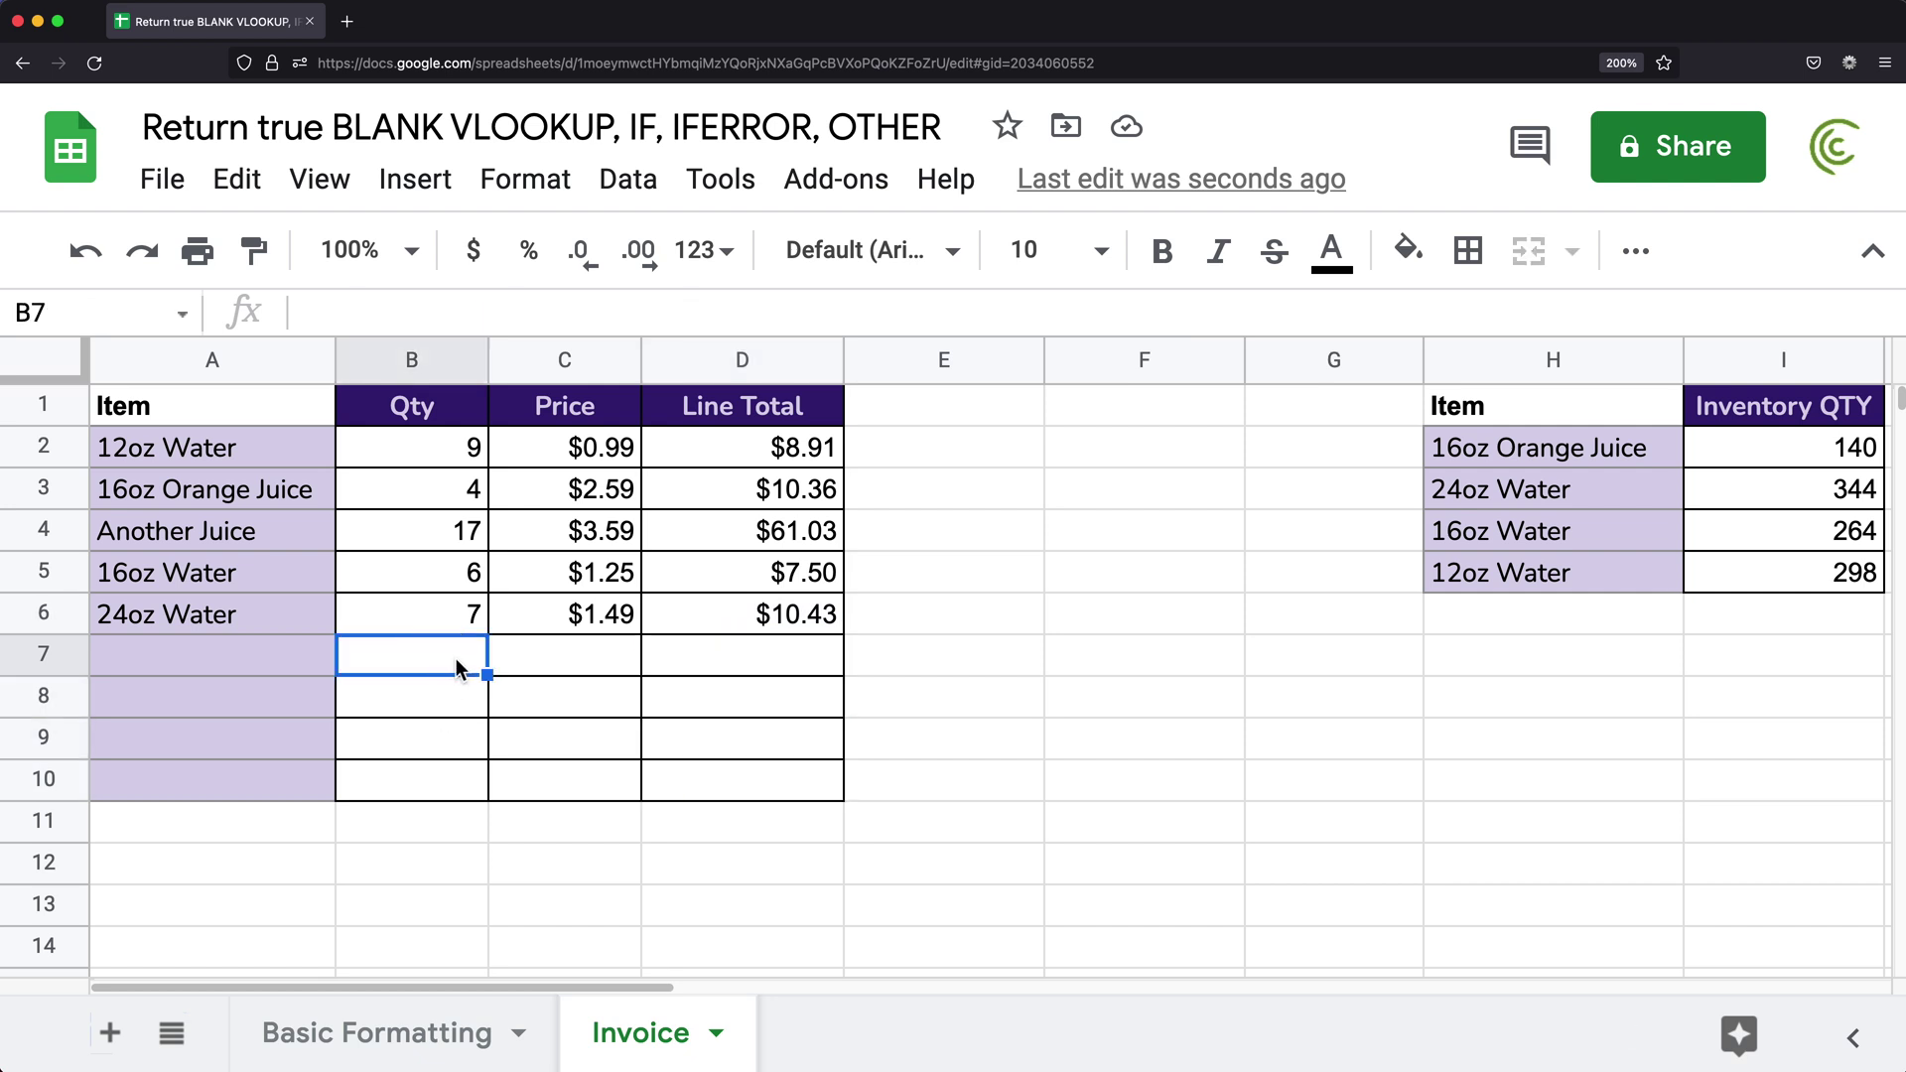
{"action": "type", "text": "4"}
{"action": "key", "text": "Return"}
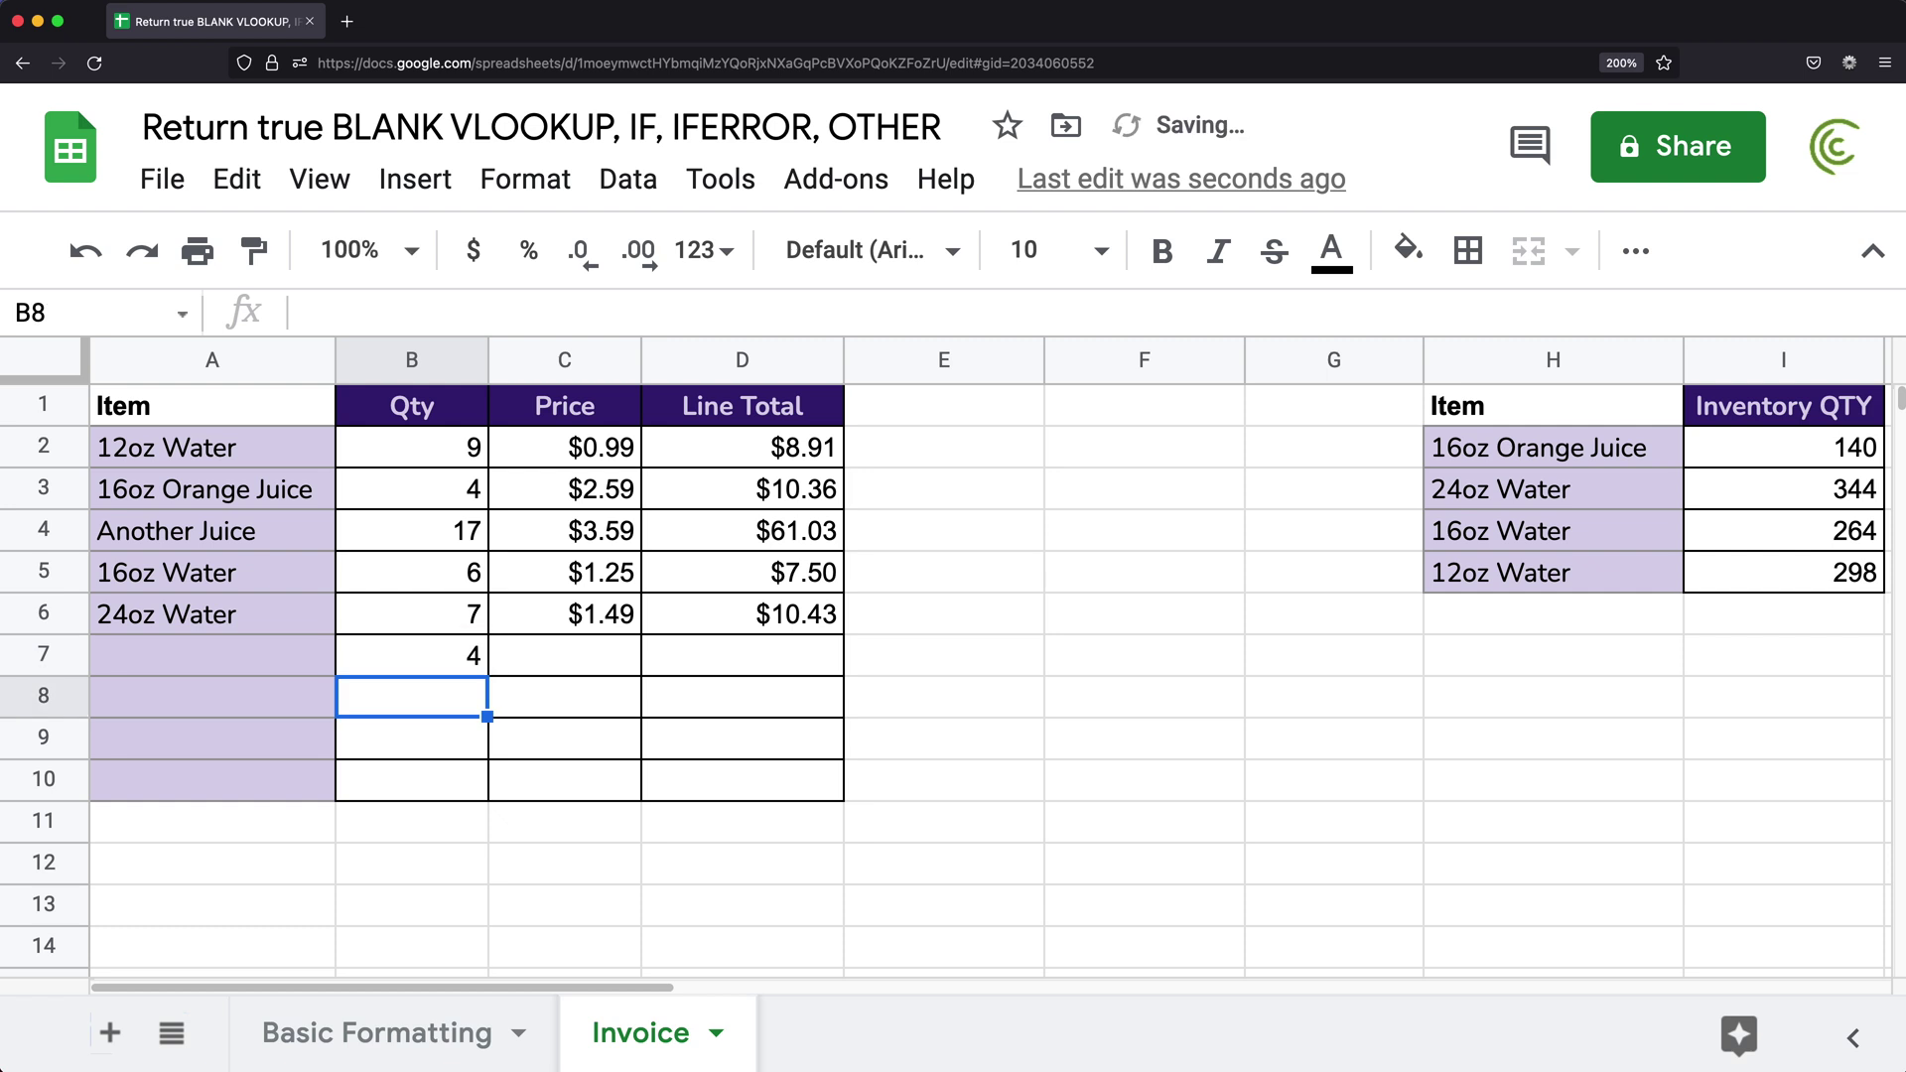
{"action": "key", "text": "Up"}
{"action": "key", "text": "Right"}
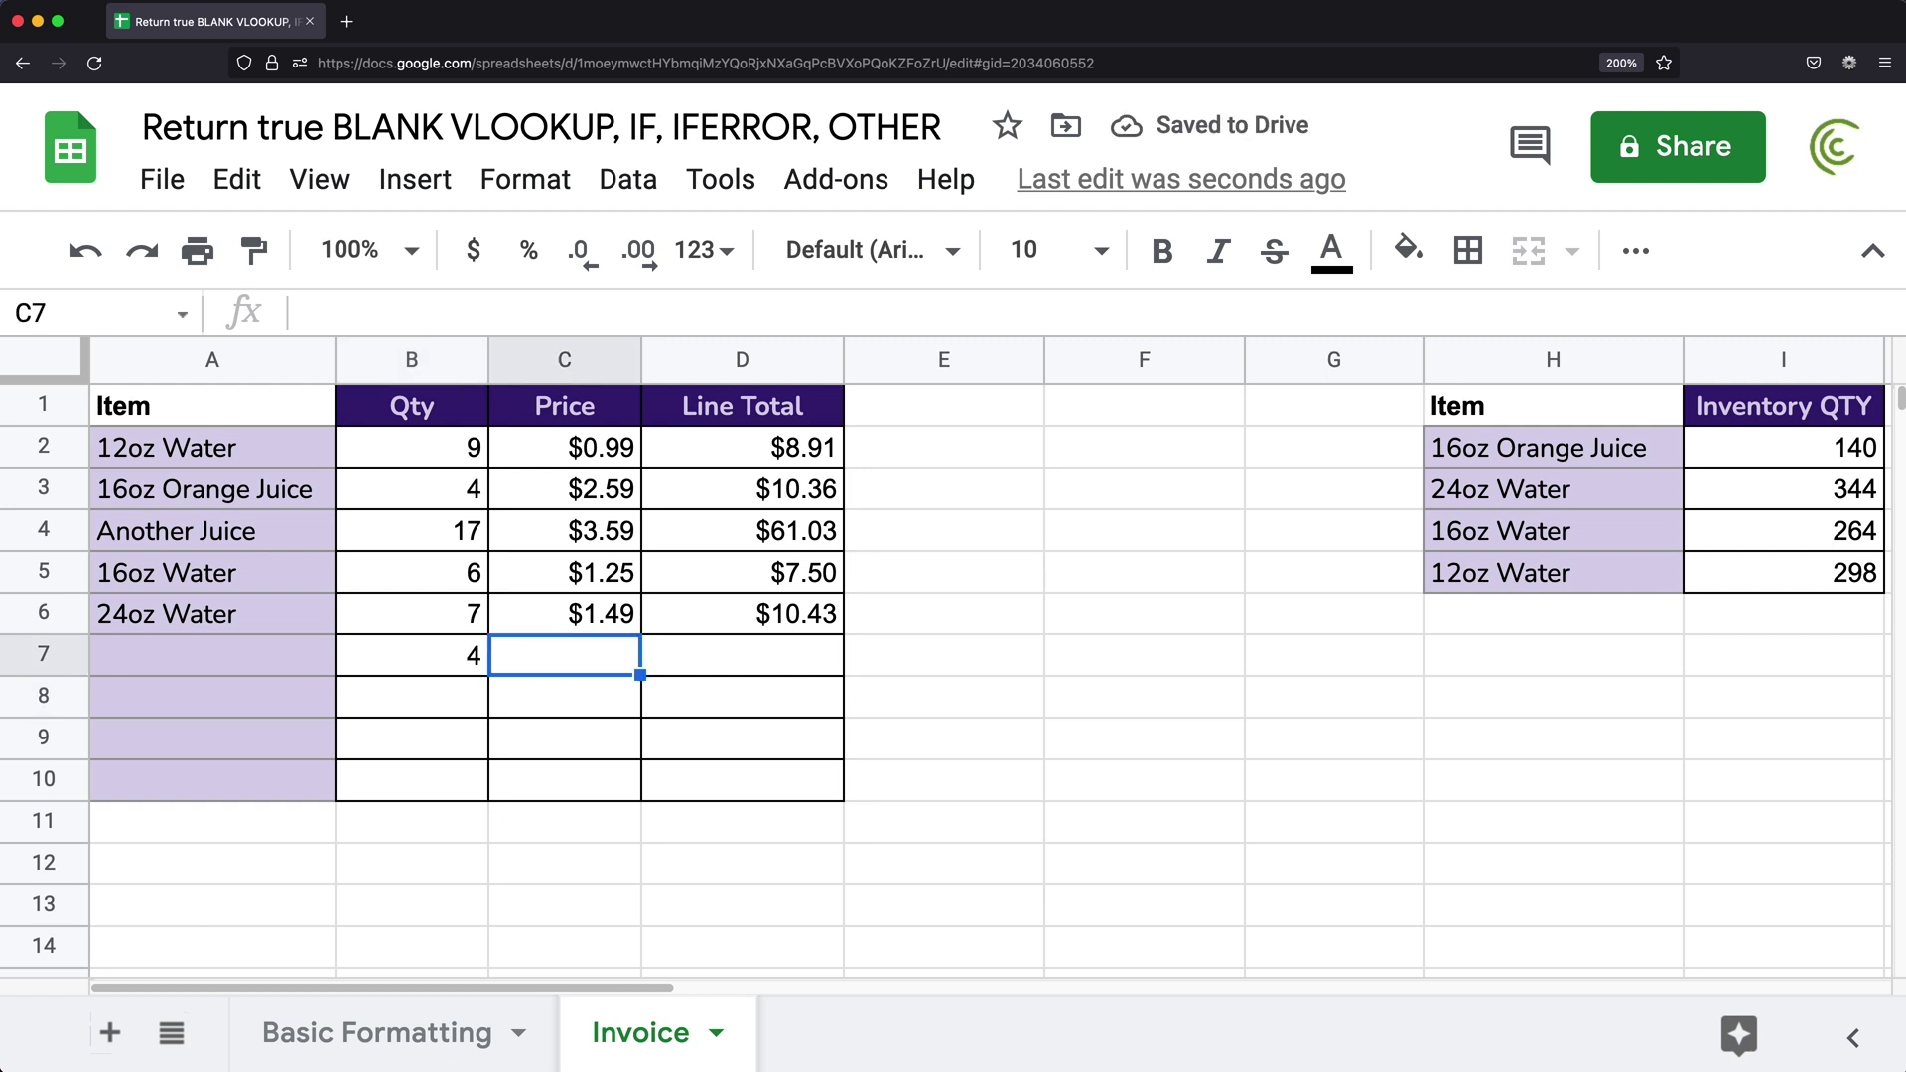
{"action": "type", "text": "3.5"}
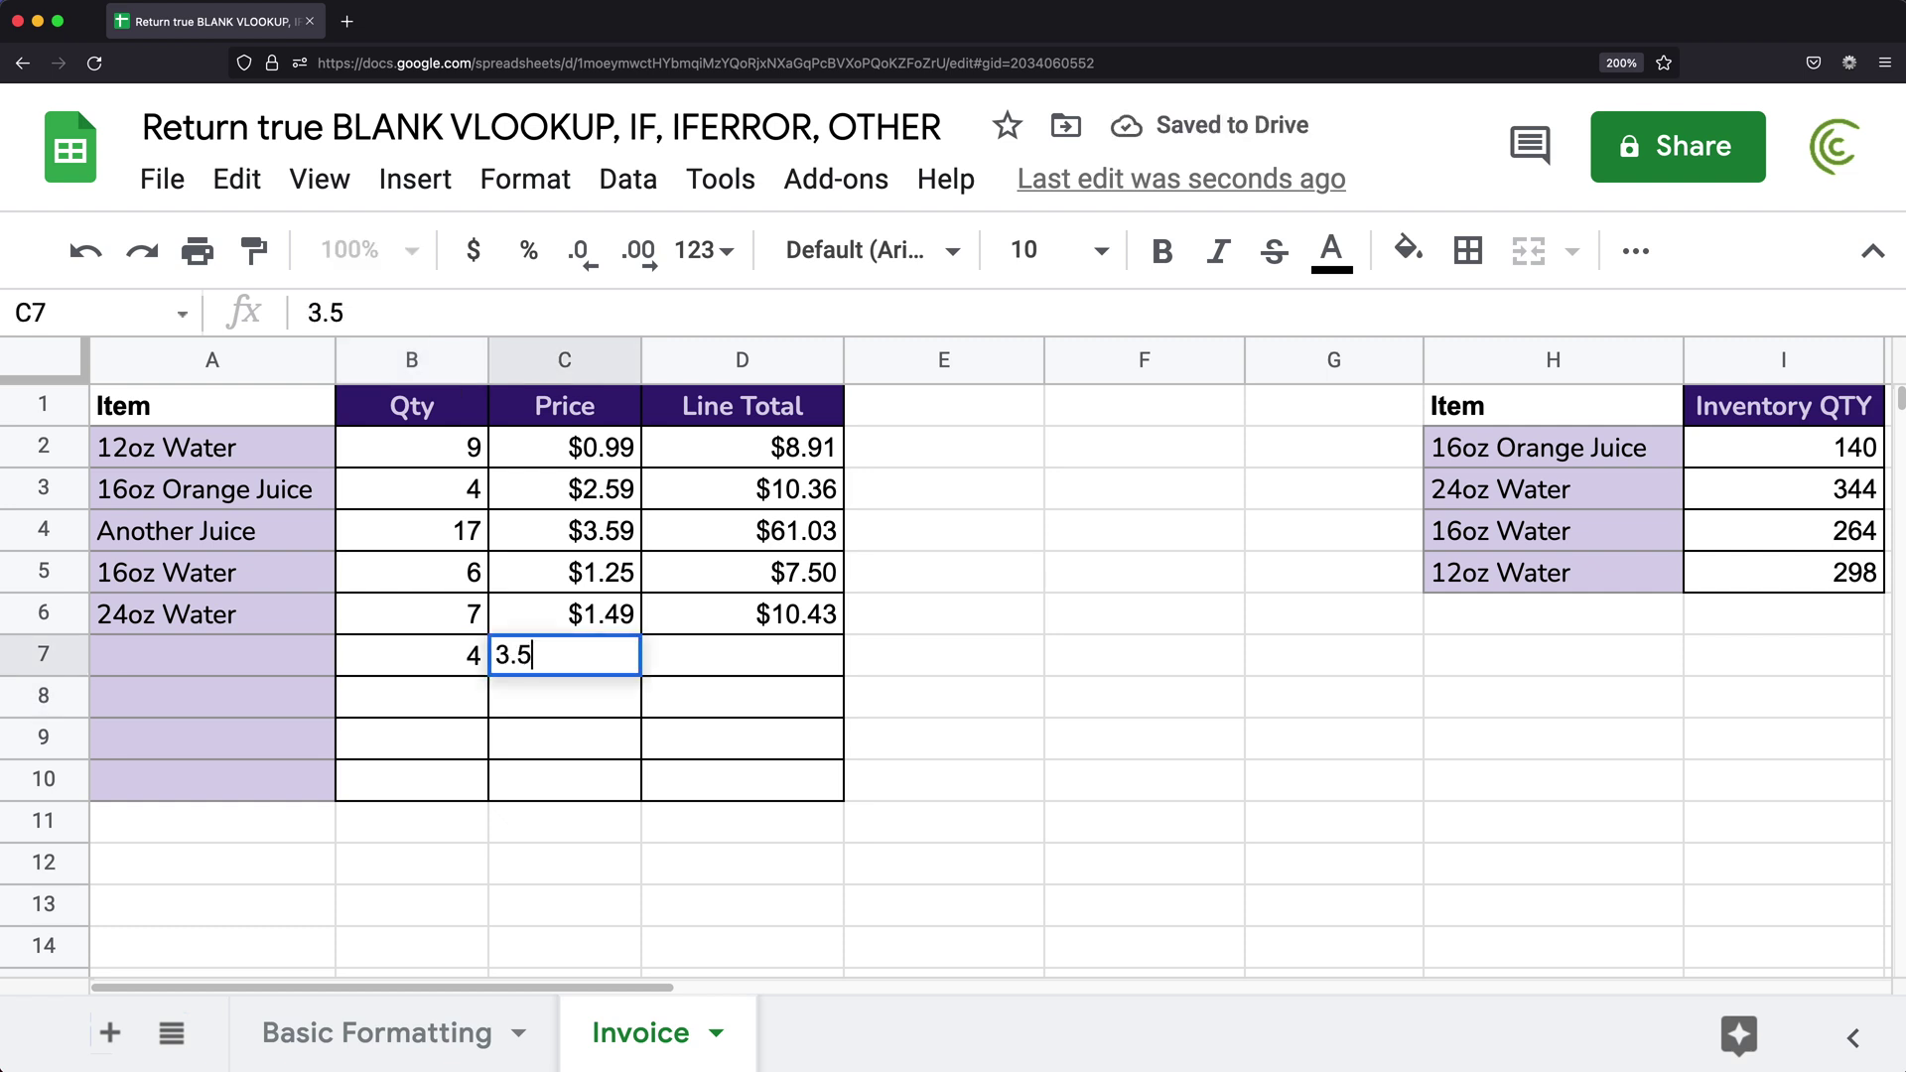
{"action": "key", "text": "Return"}
{"action": "left_click", "coordinate": [738, 672]}
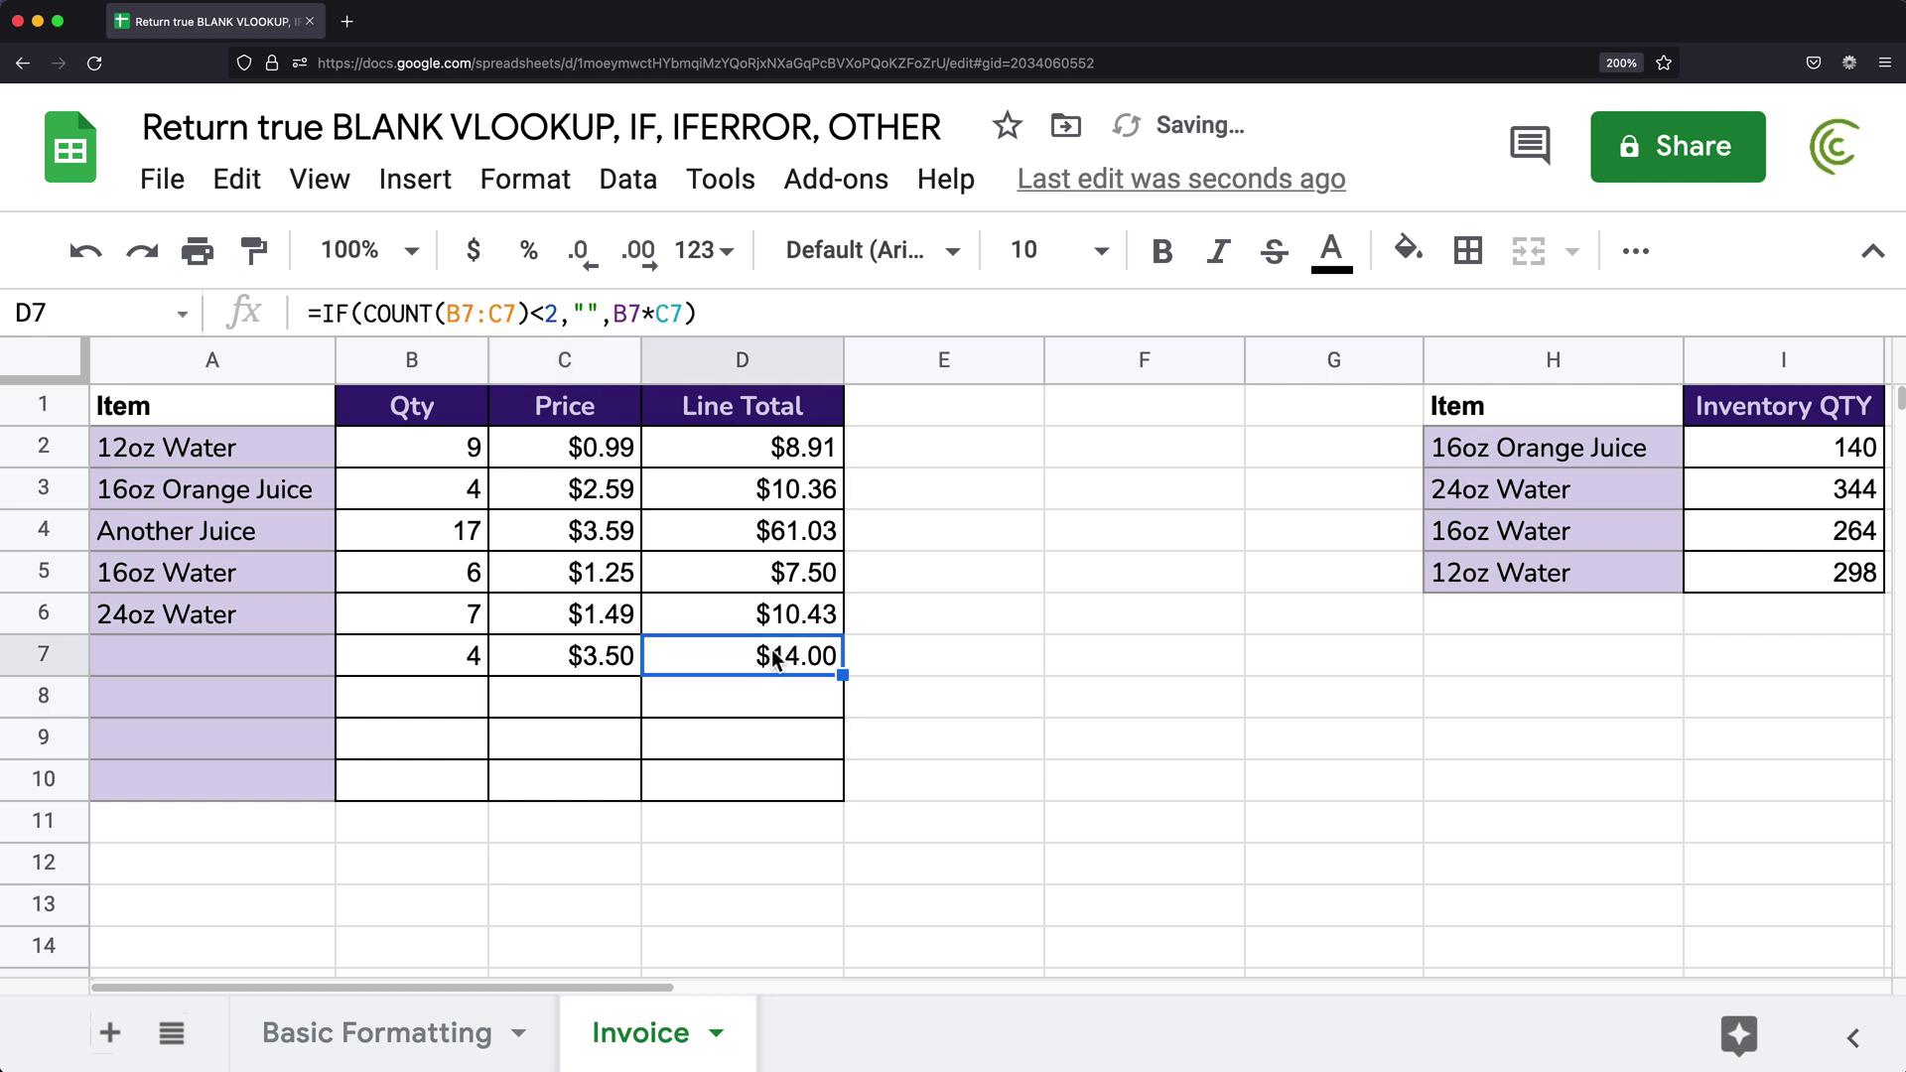
{"action": "left_click_drag", "start_coordinate": [467, 660], "coordinate": [569, 653]}
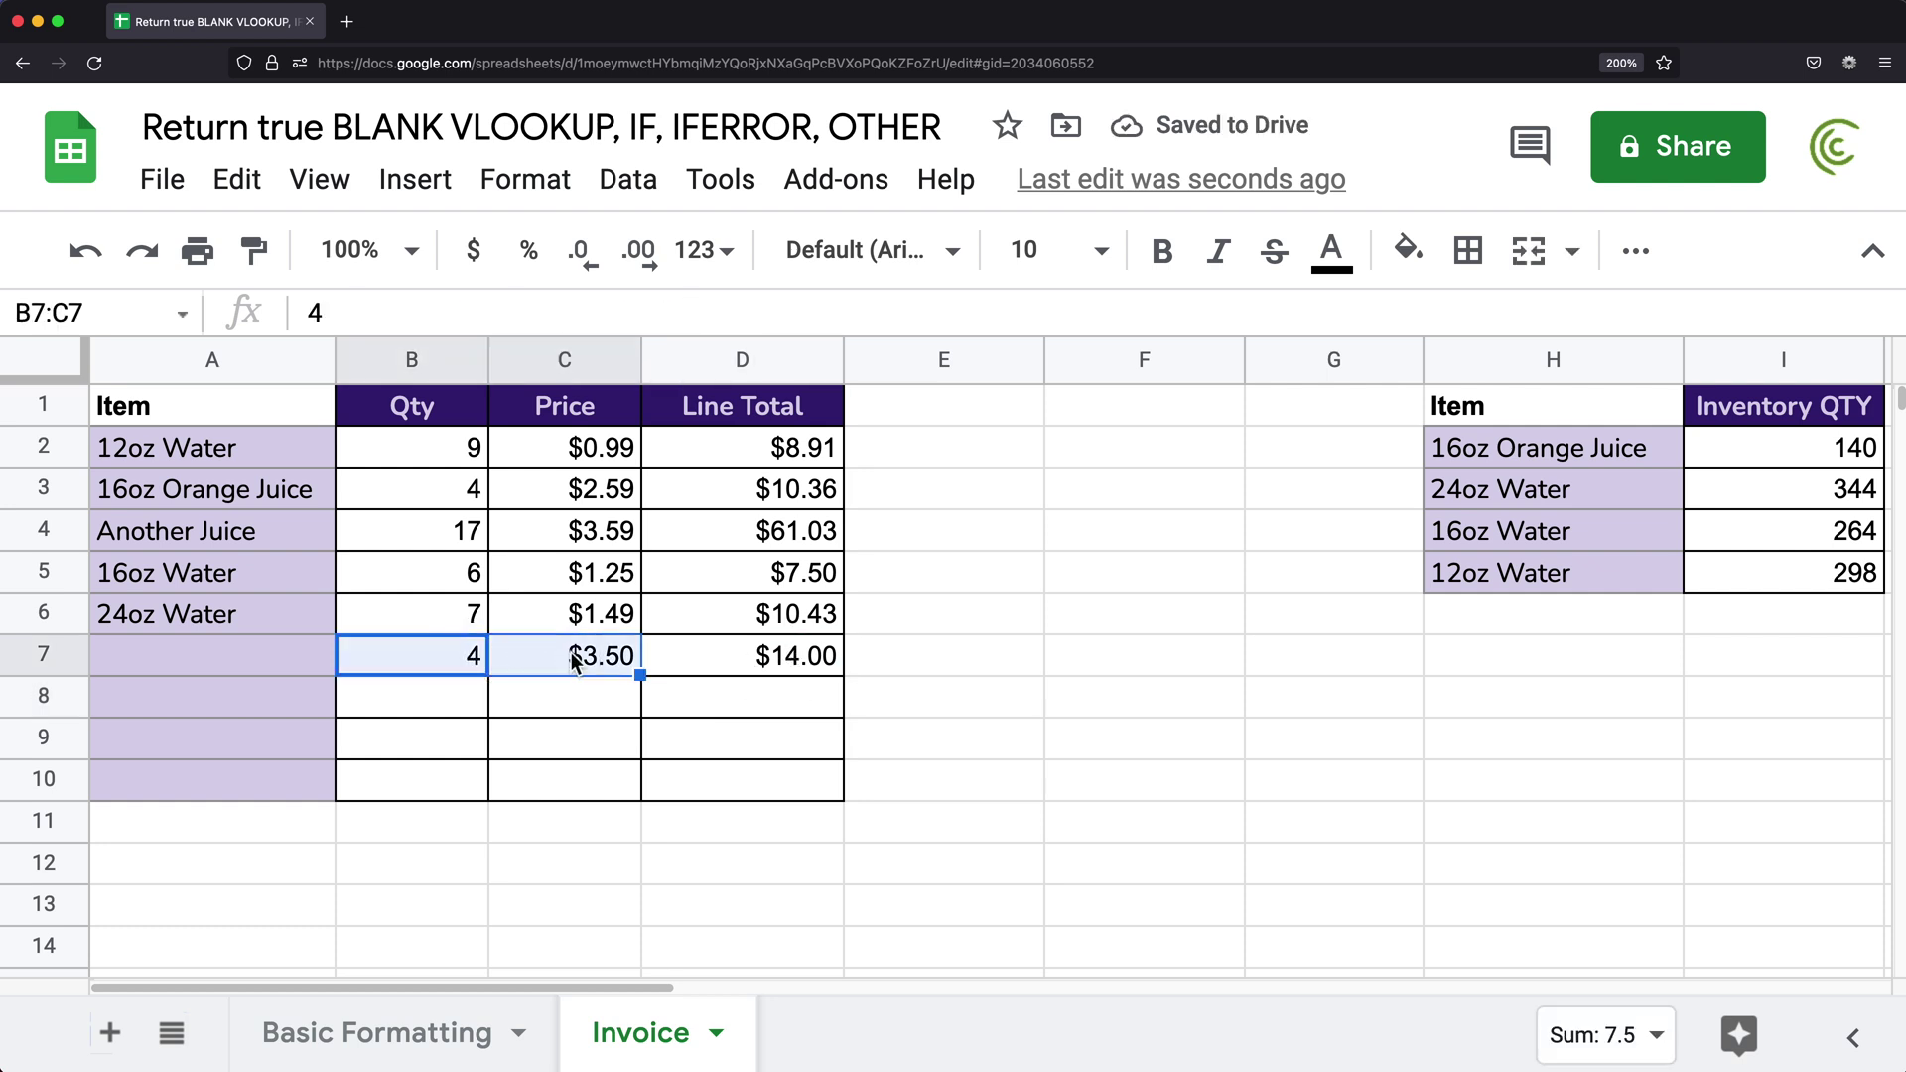
{"action": "key", "text": "Delete"}
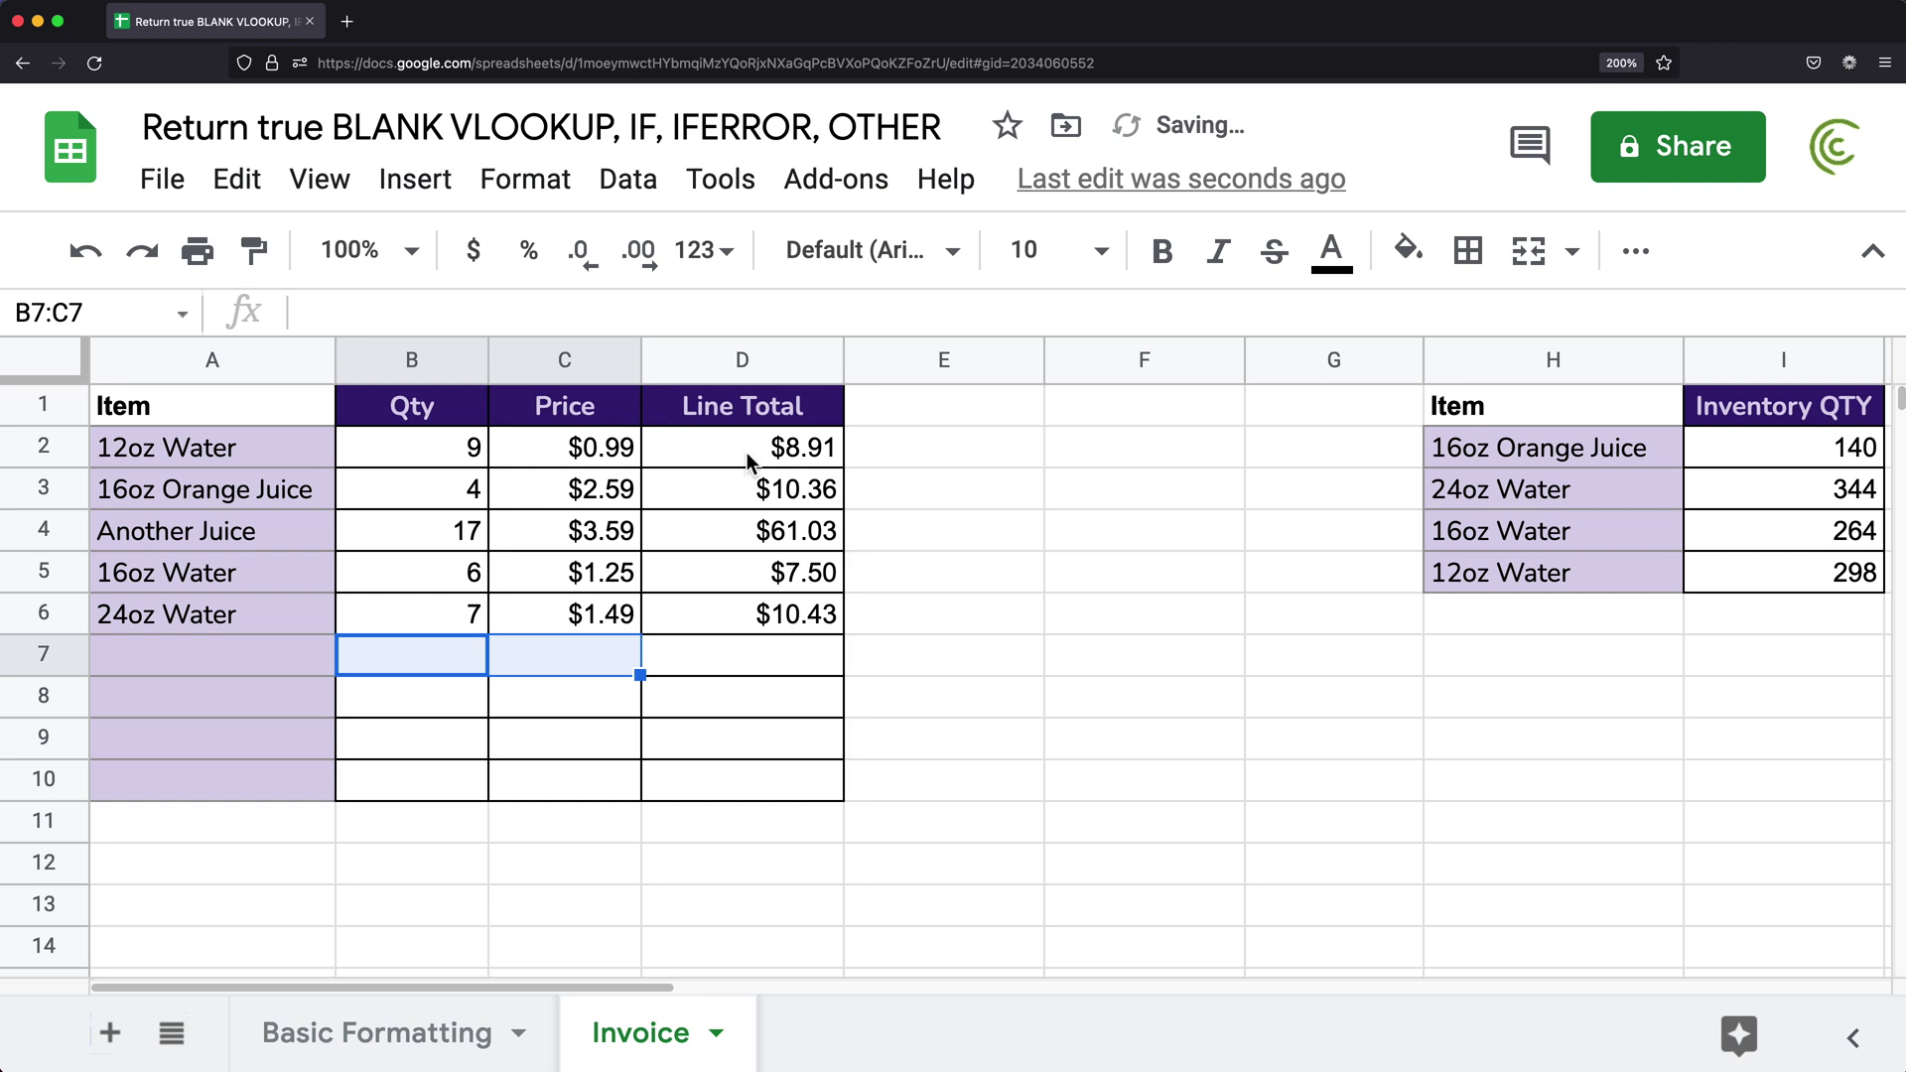
{"action": "double_click", "coordinate": [747, 452]}
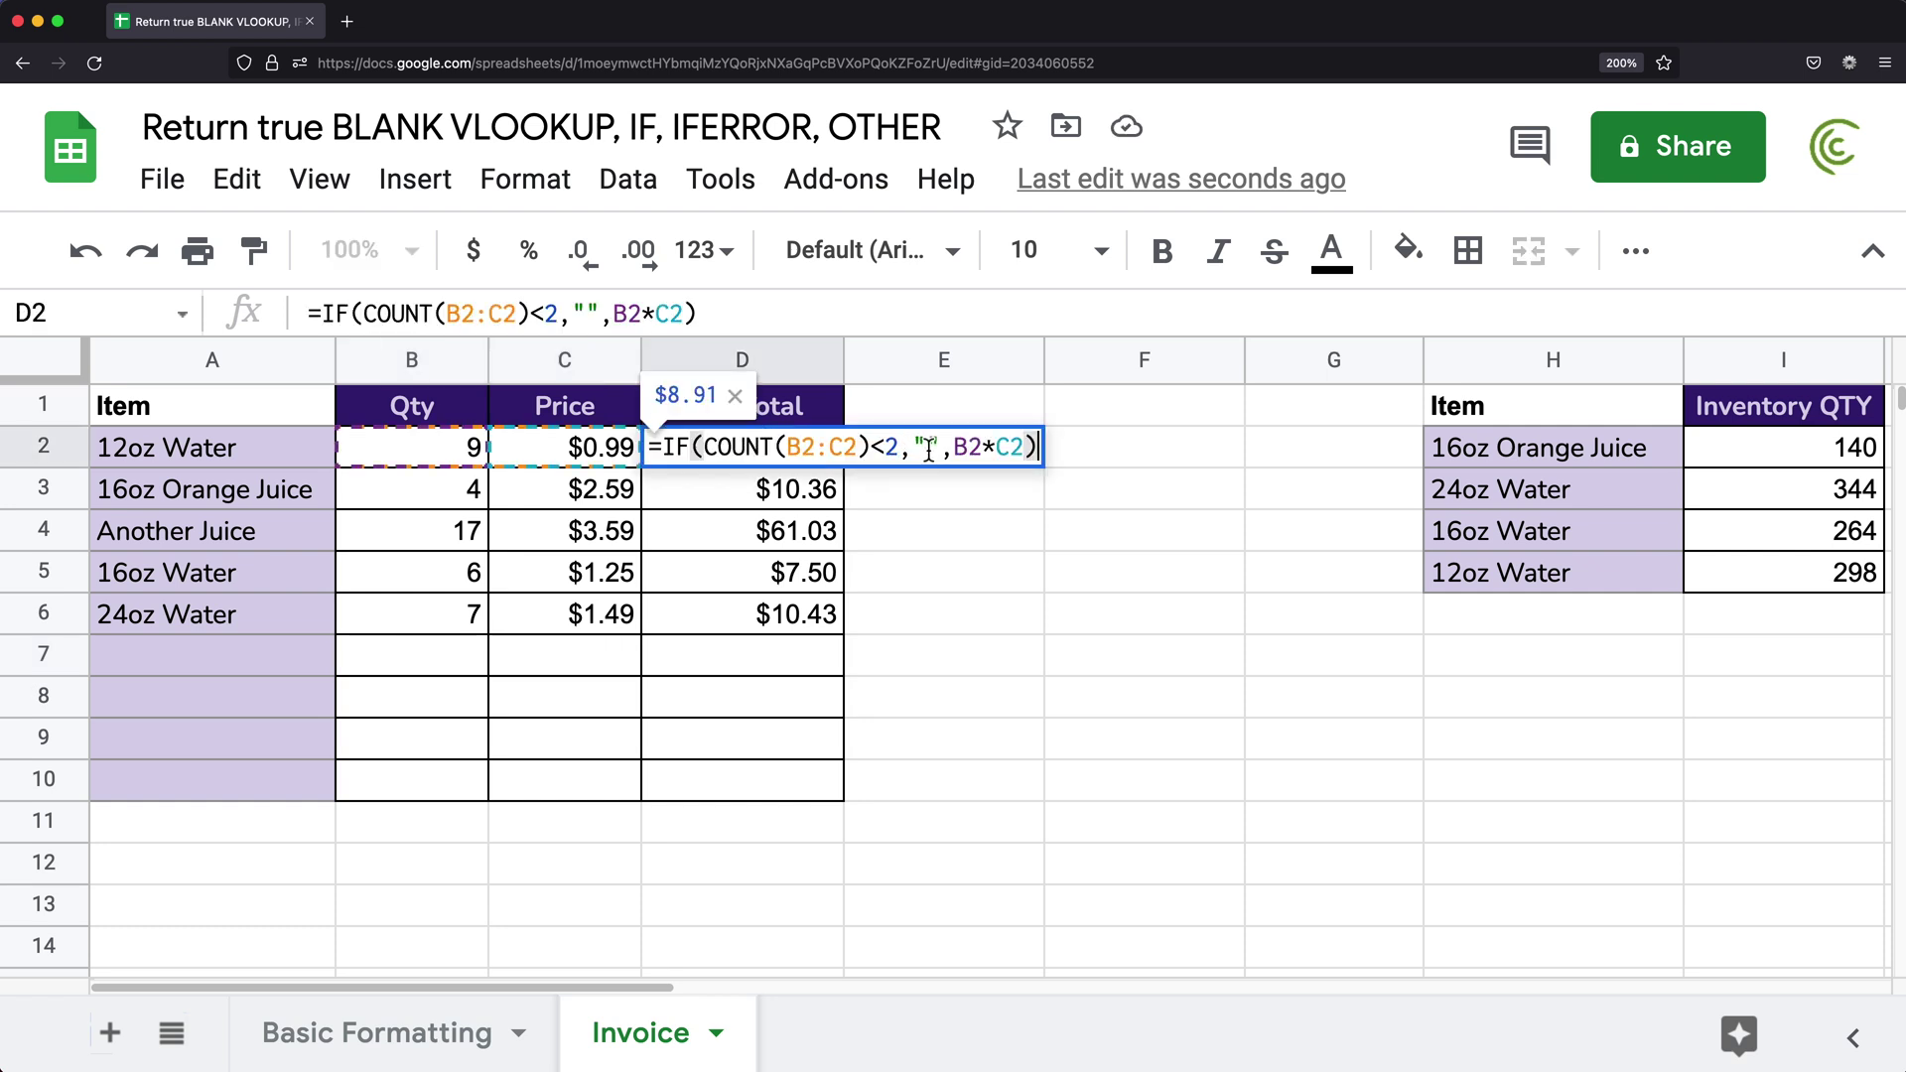
{"action": "key", "text": "Return"}
{"action": "left_click_drag", "start_coordinate": [775, 657], "coordinate": [782, 786]}
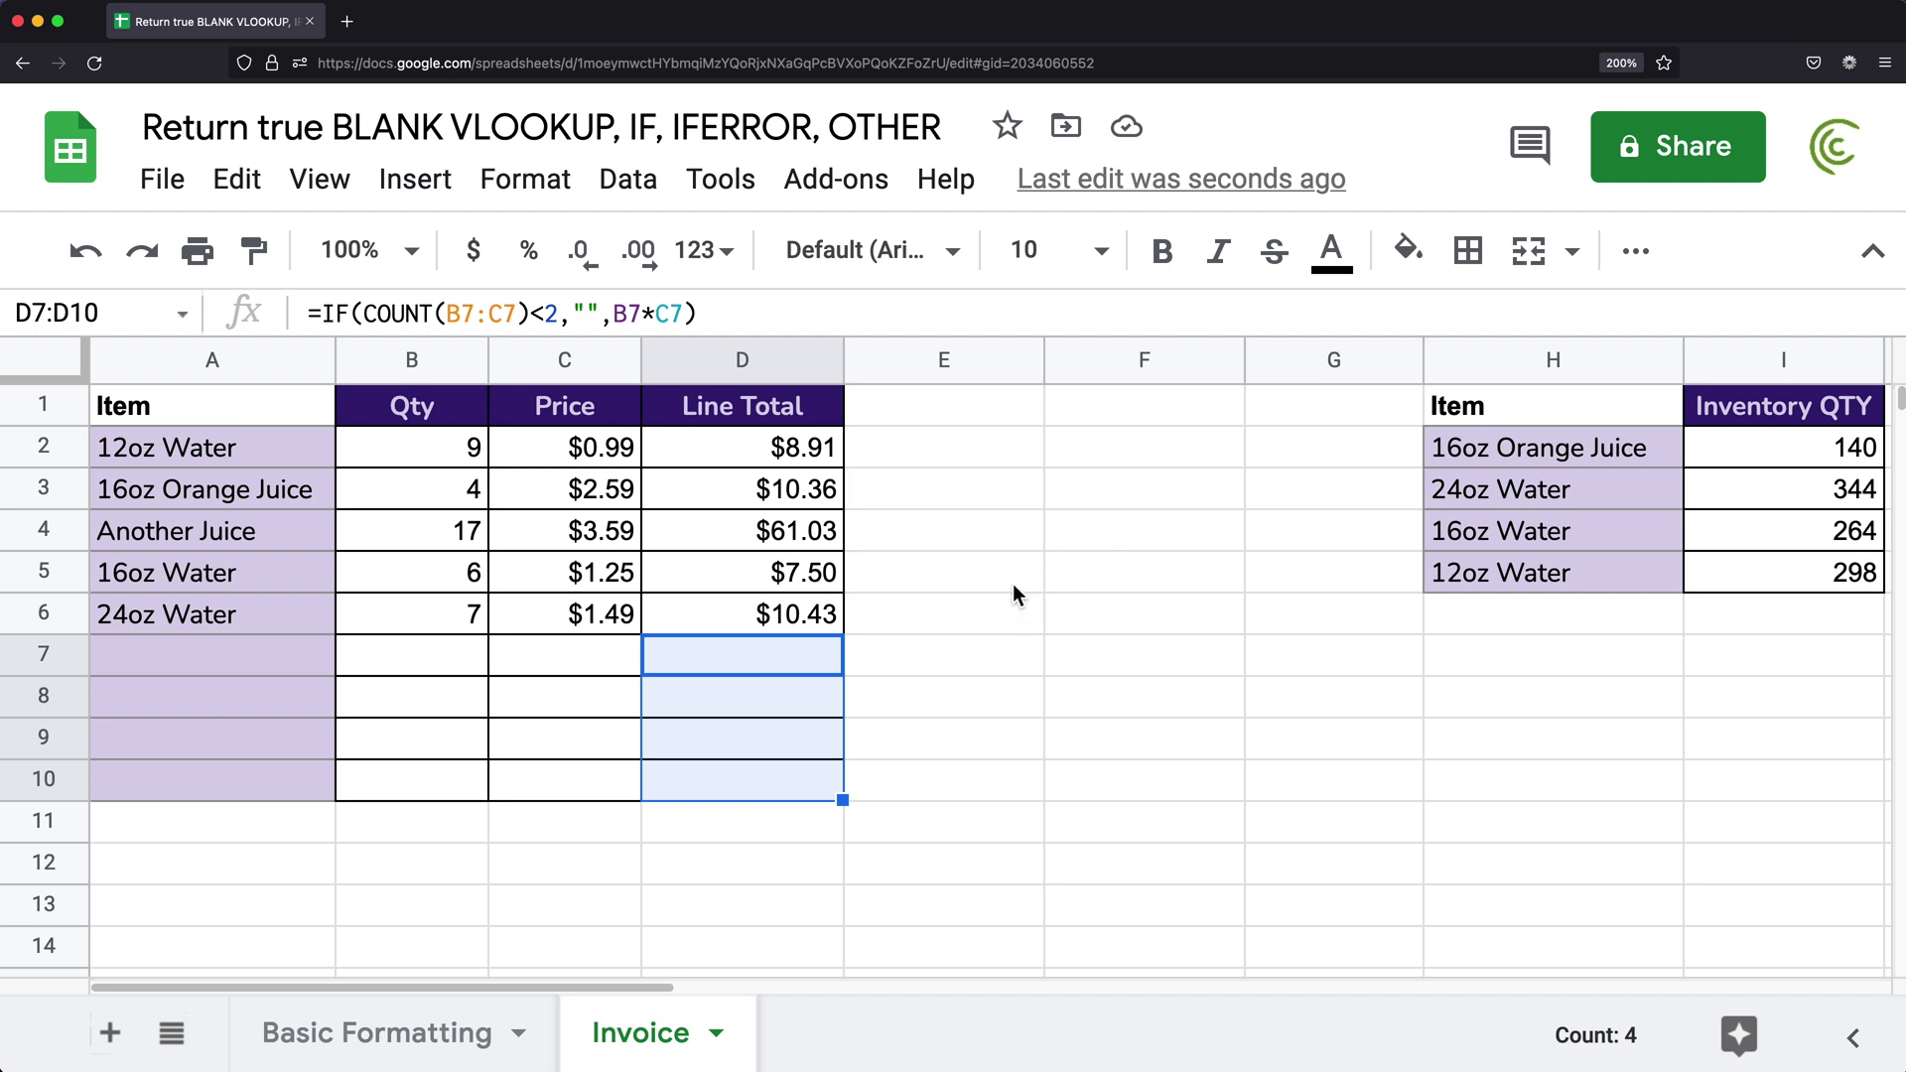
{"action": "left_click", "coordinate": [933, 672]}
{"action": "type", "text": "=IS"}
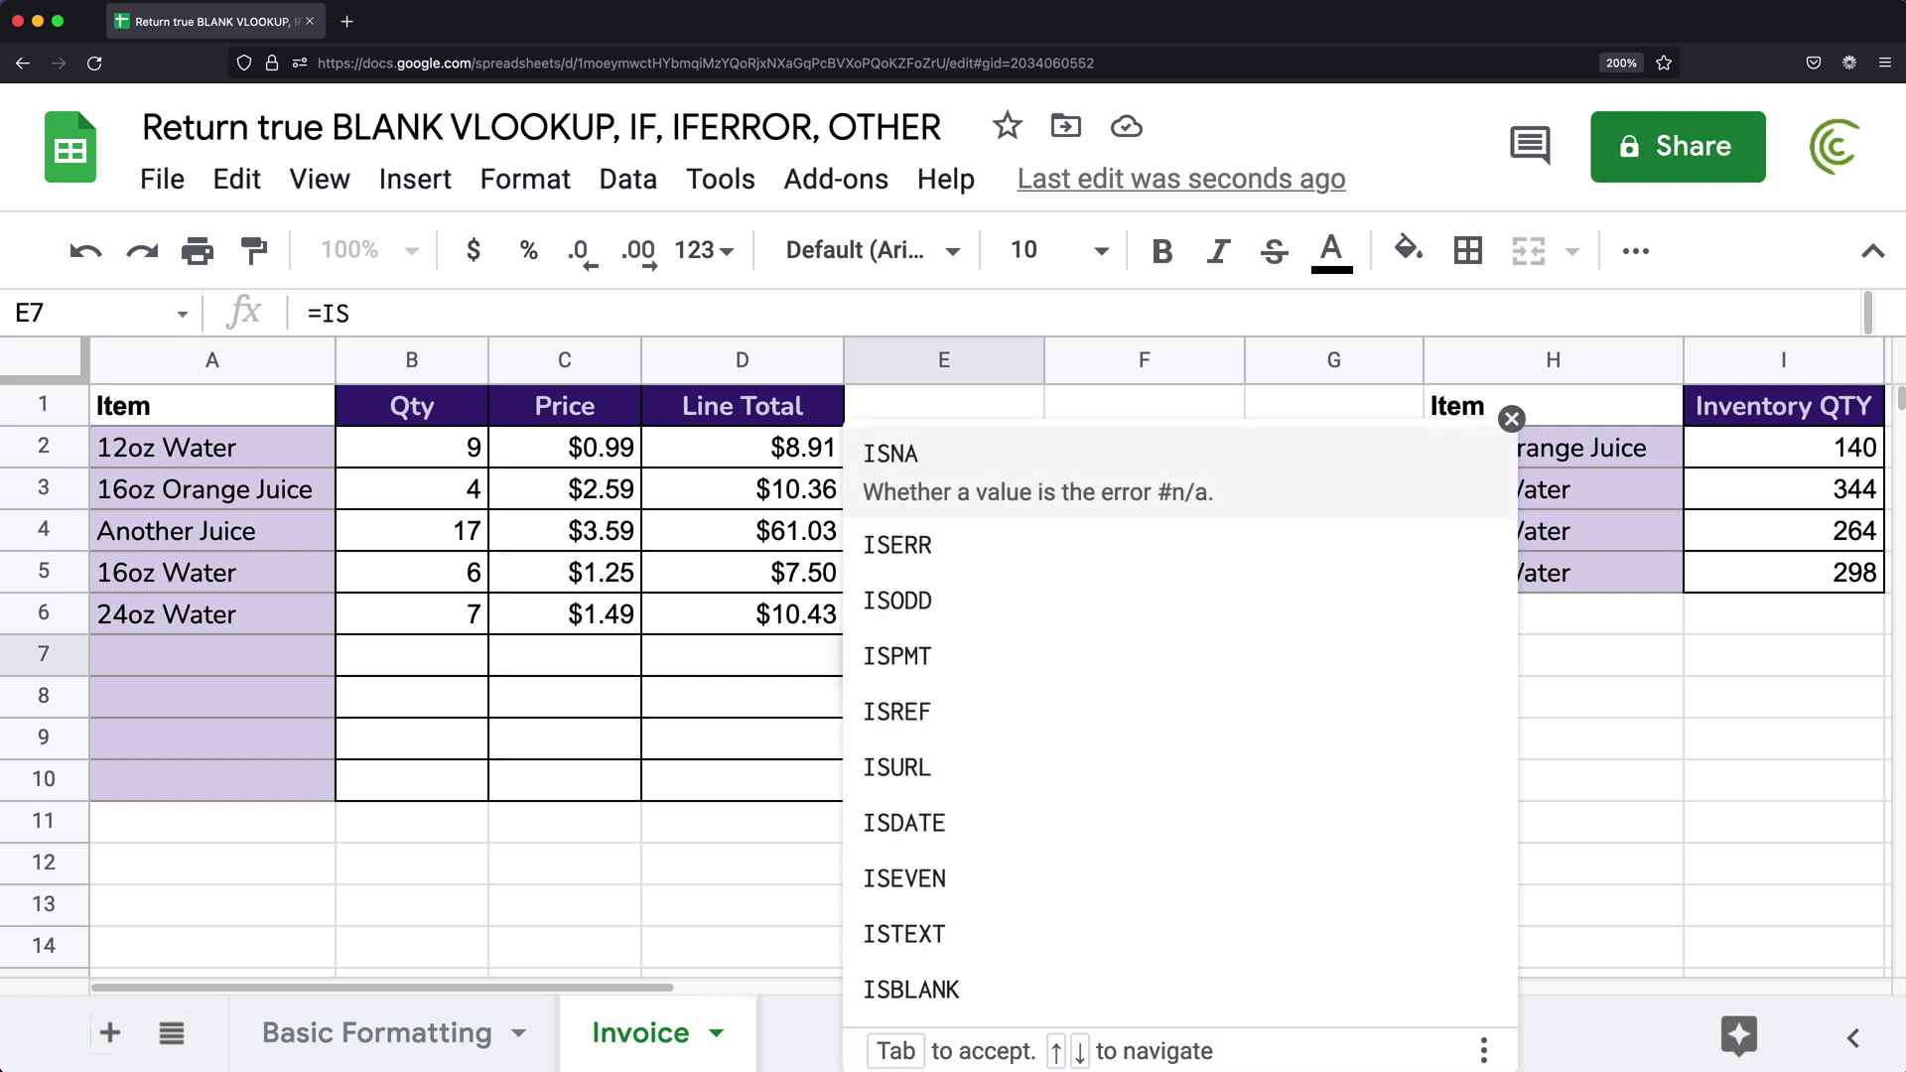
{"action": "type", "text": "B"}
{"action": "key", "text": "Tab"}
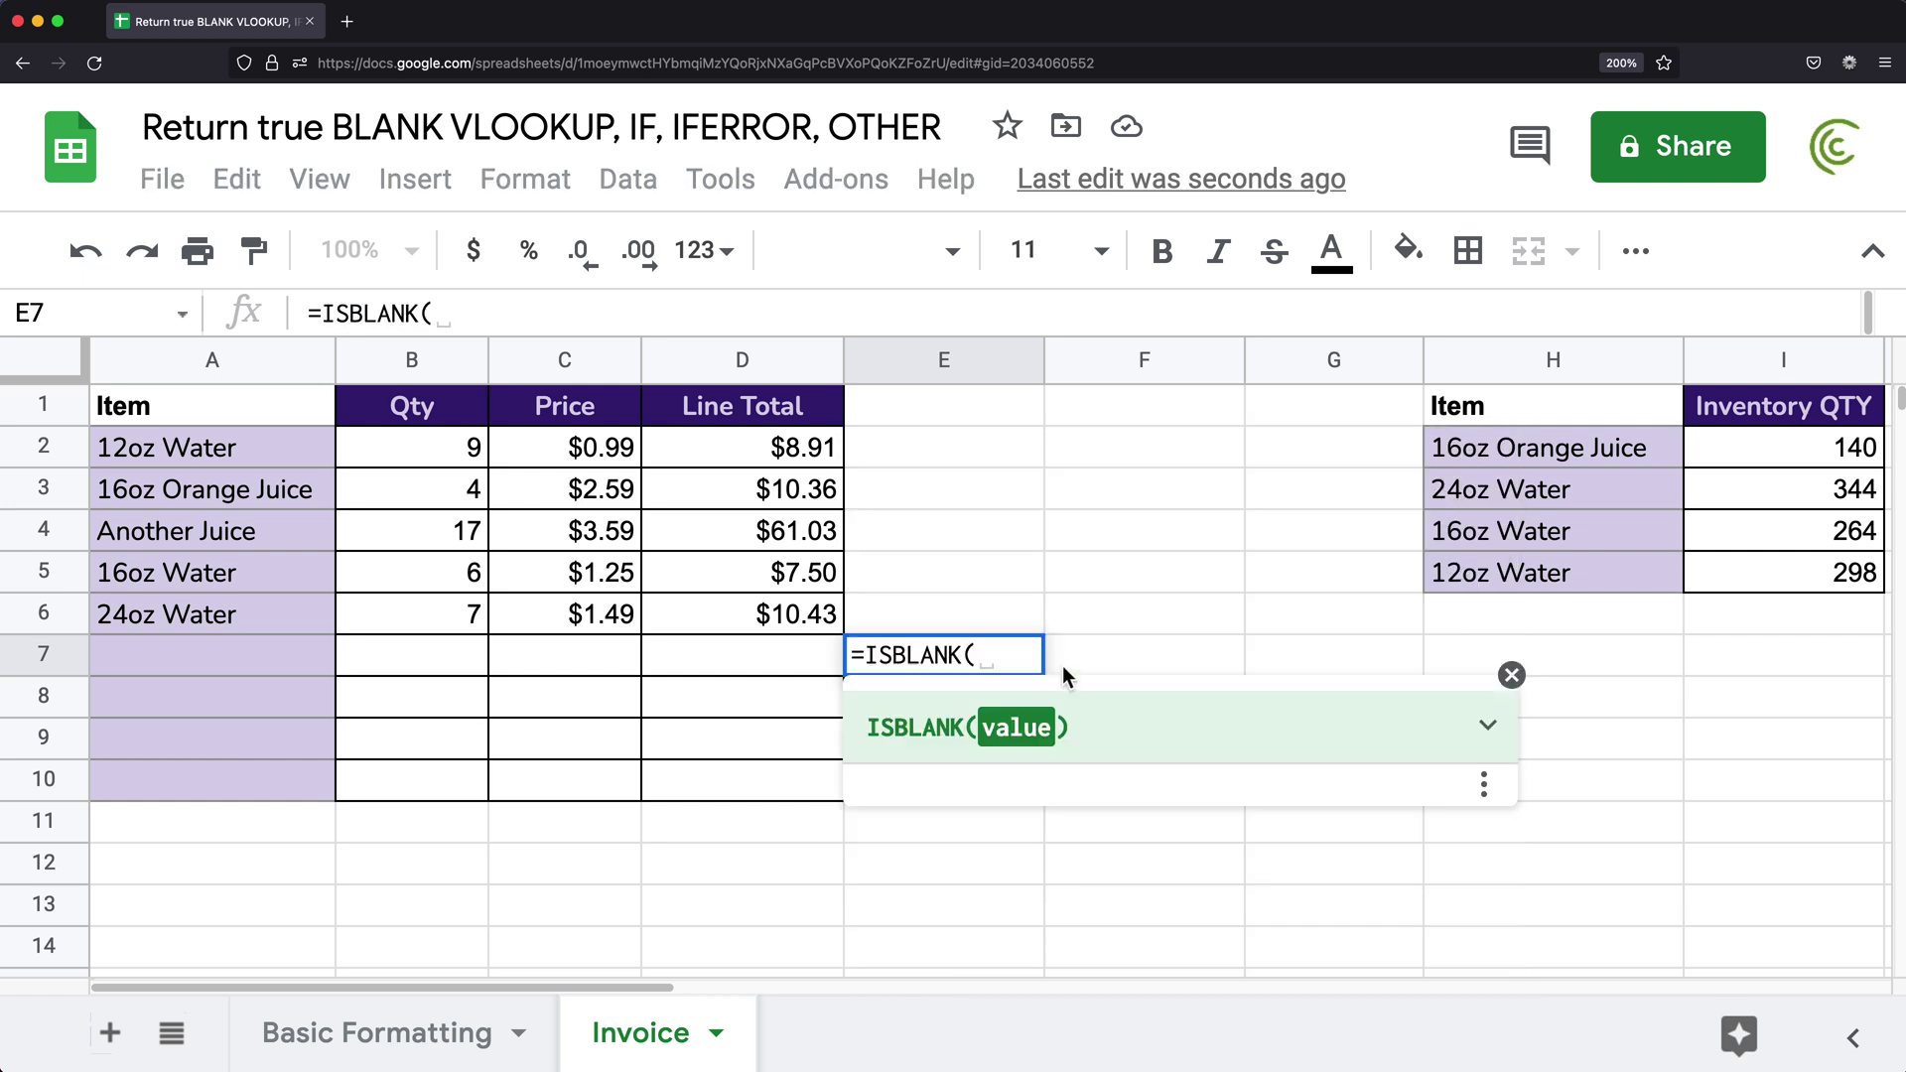
{"action": "left_click", "coordinate": [751, 667]}
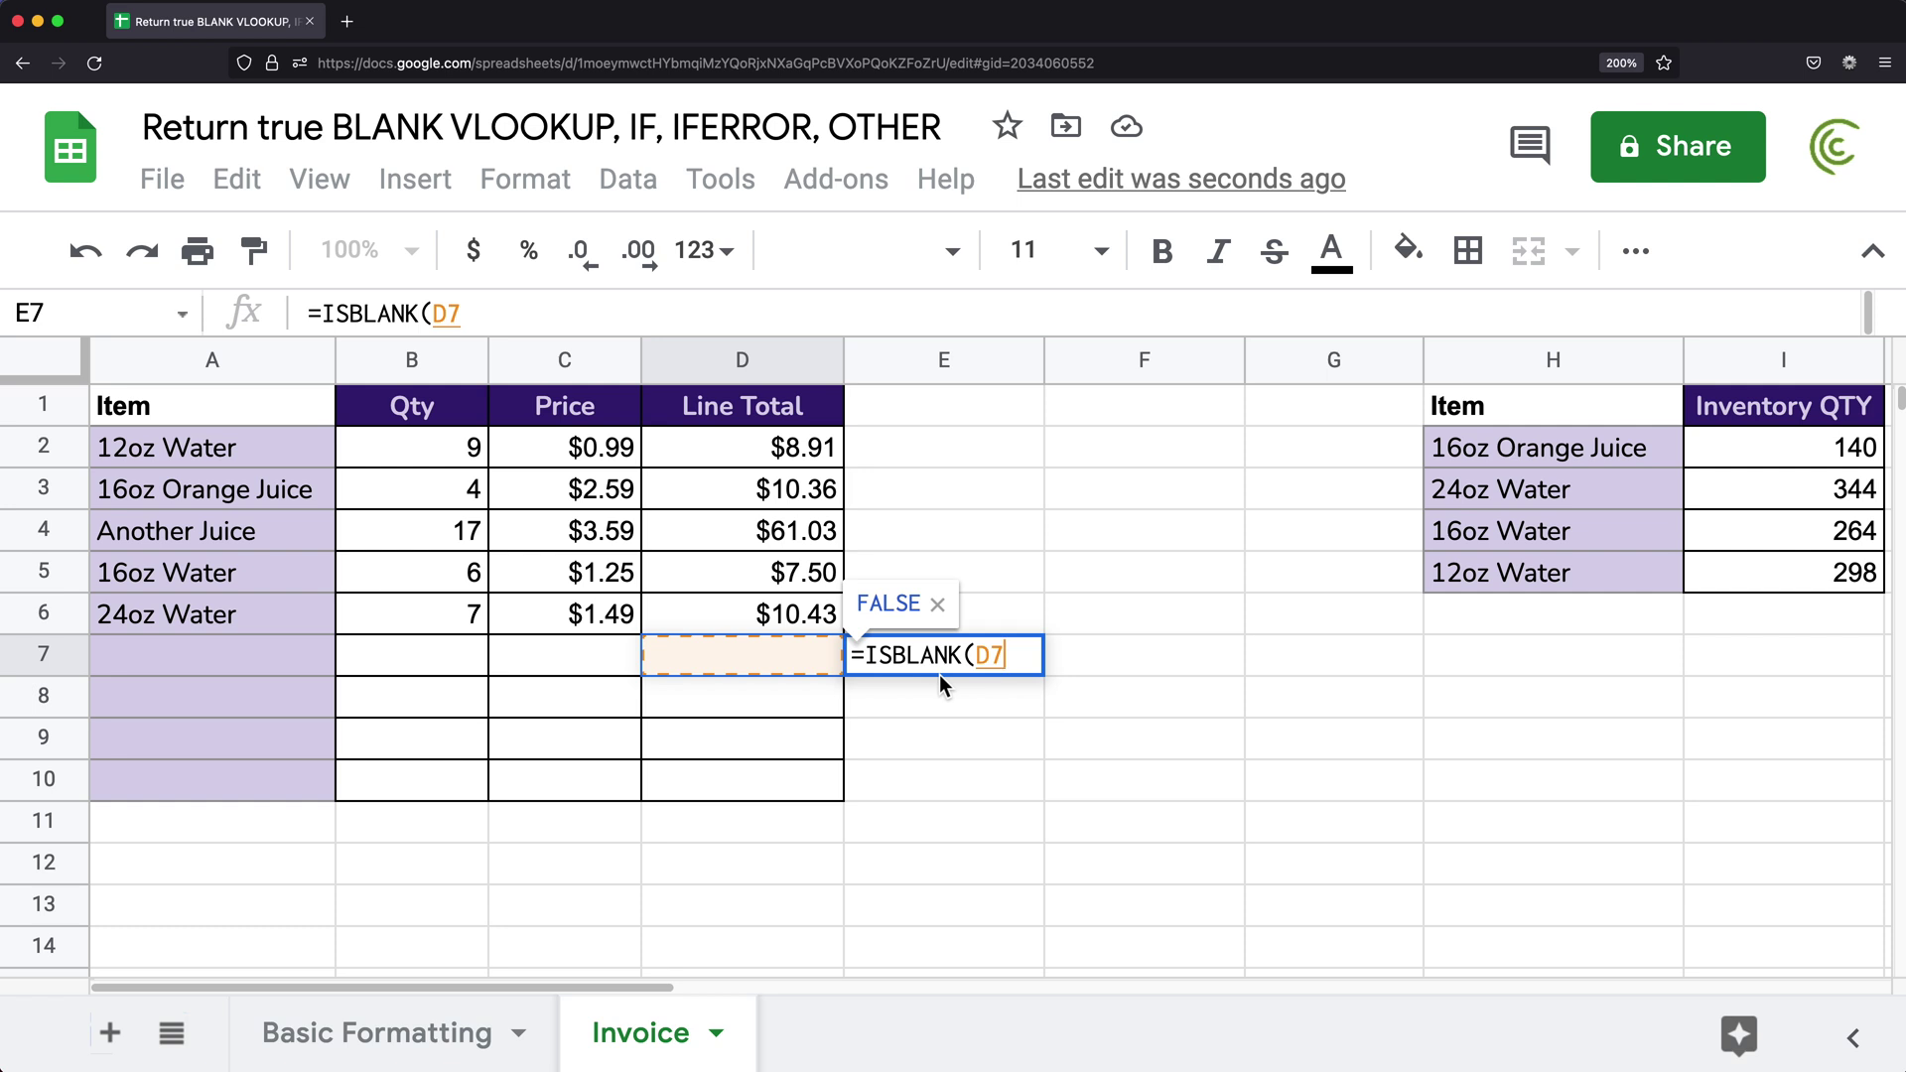
{"action": "type", "text": ")"}
{"action": "left_click", "coordinate": [955, 667]}
{"action": "double_click", "coordinate": [955, 663]}
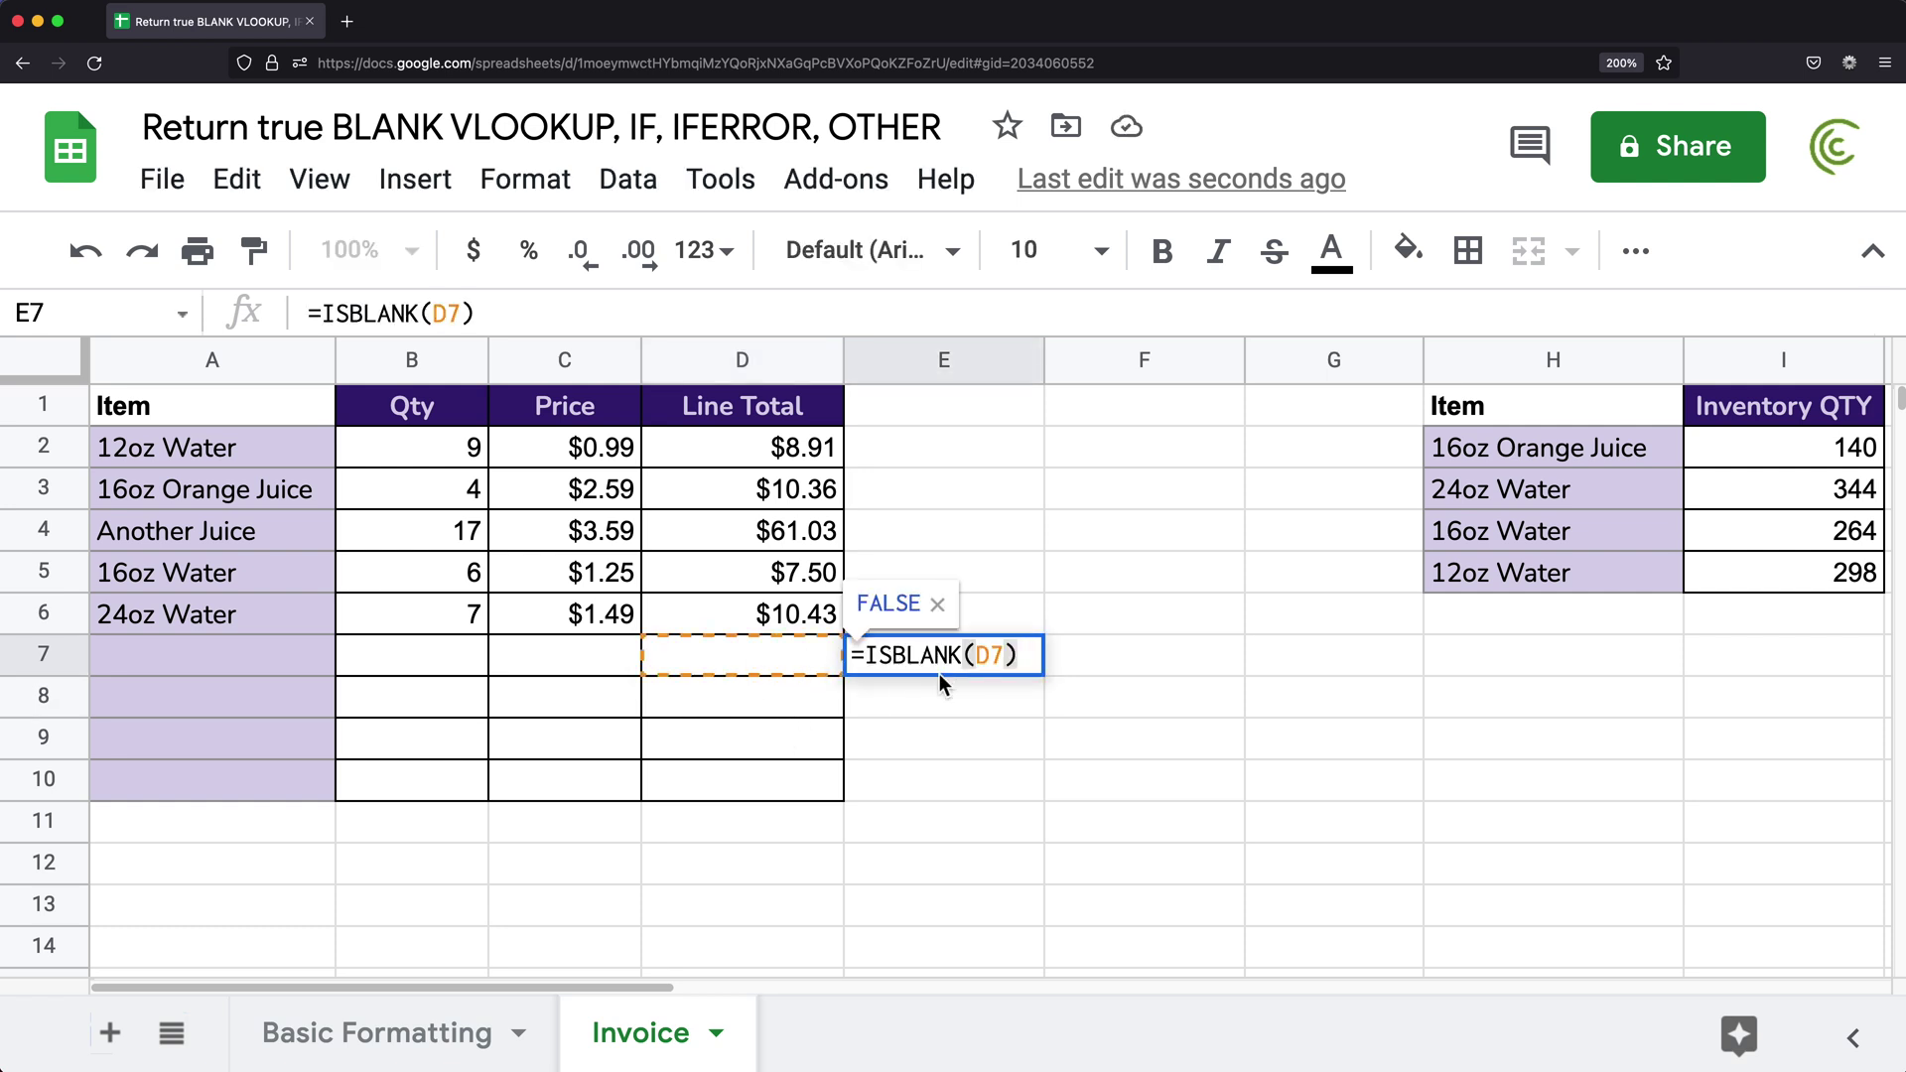
{"action": "key", "text": "Return"}
{"action": "key", "text": "Up"}
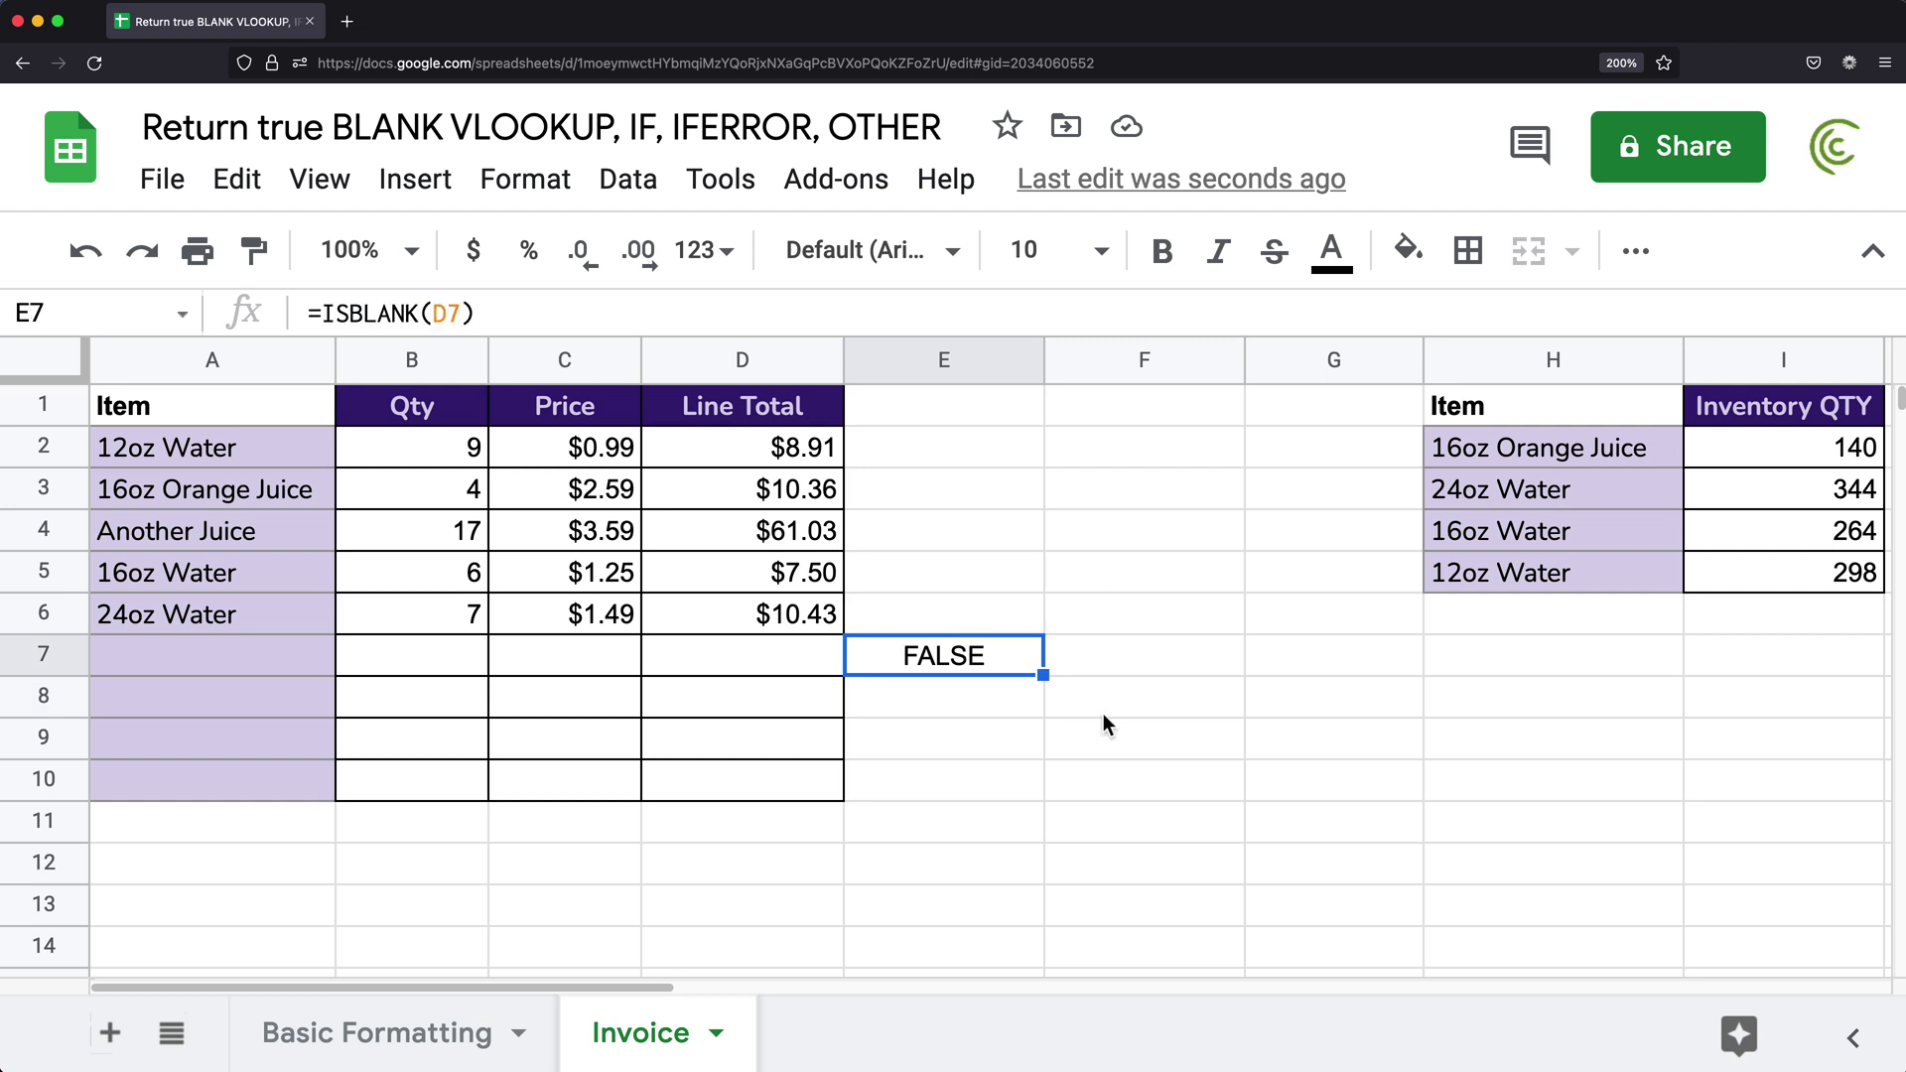
{"action": "key", "text": "Delete"}
{"action": "left_click", "coordinate": [1124, 498]}
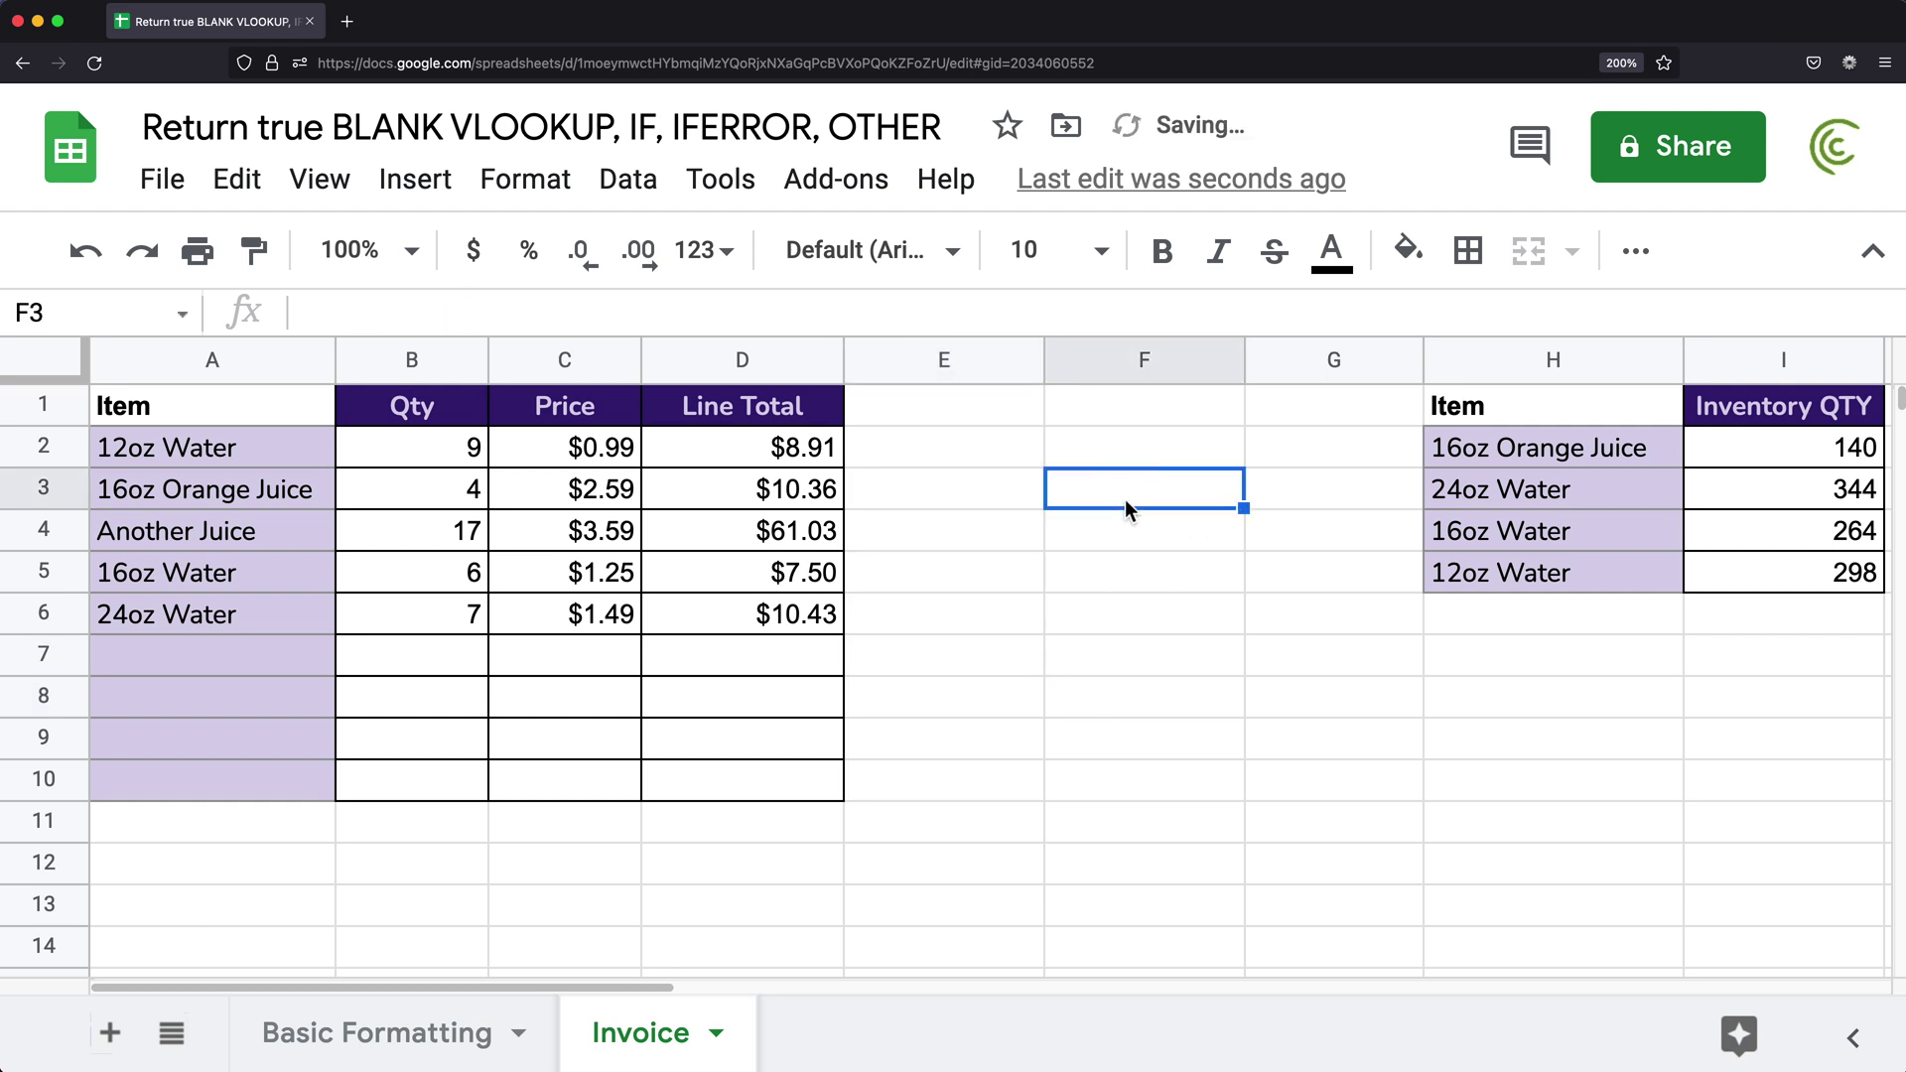
{"action": "type", "text": "=CO"}
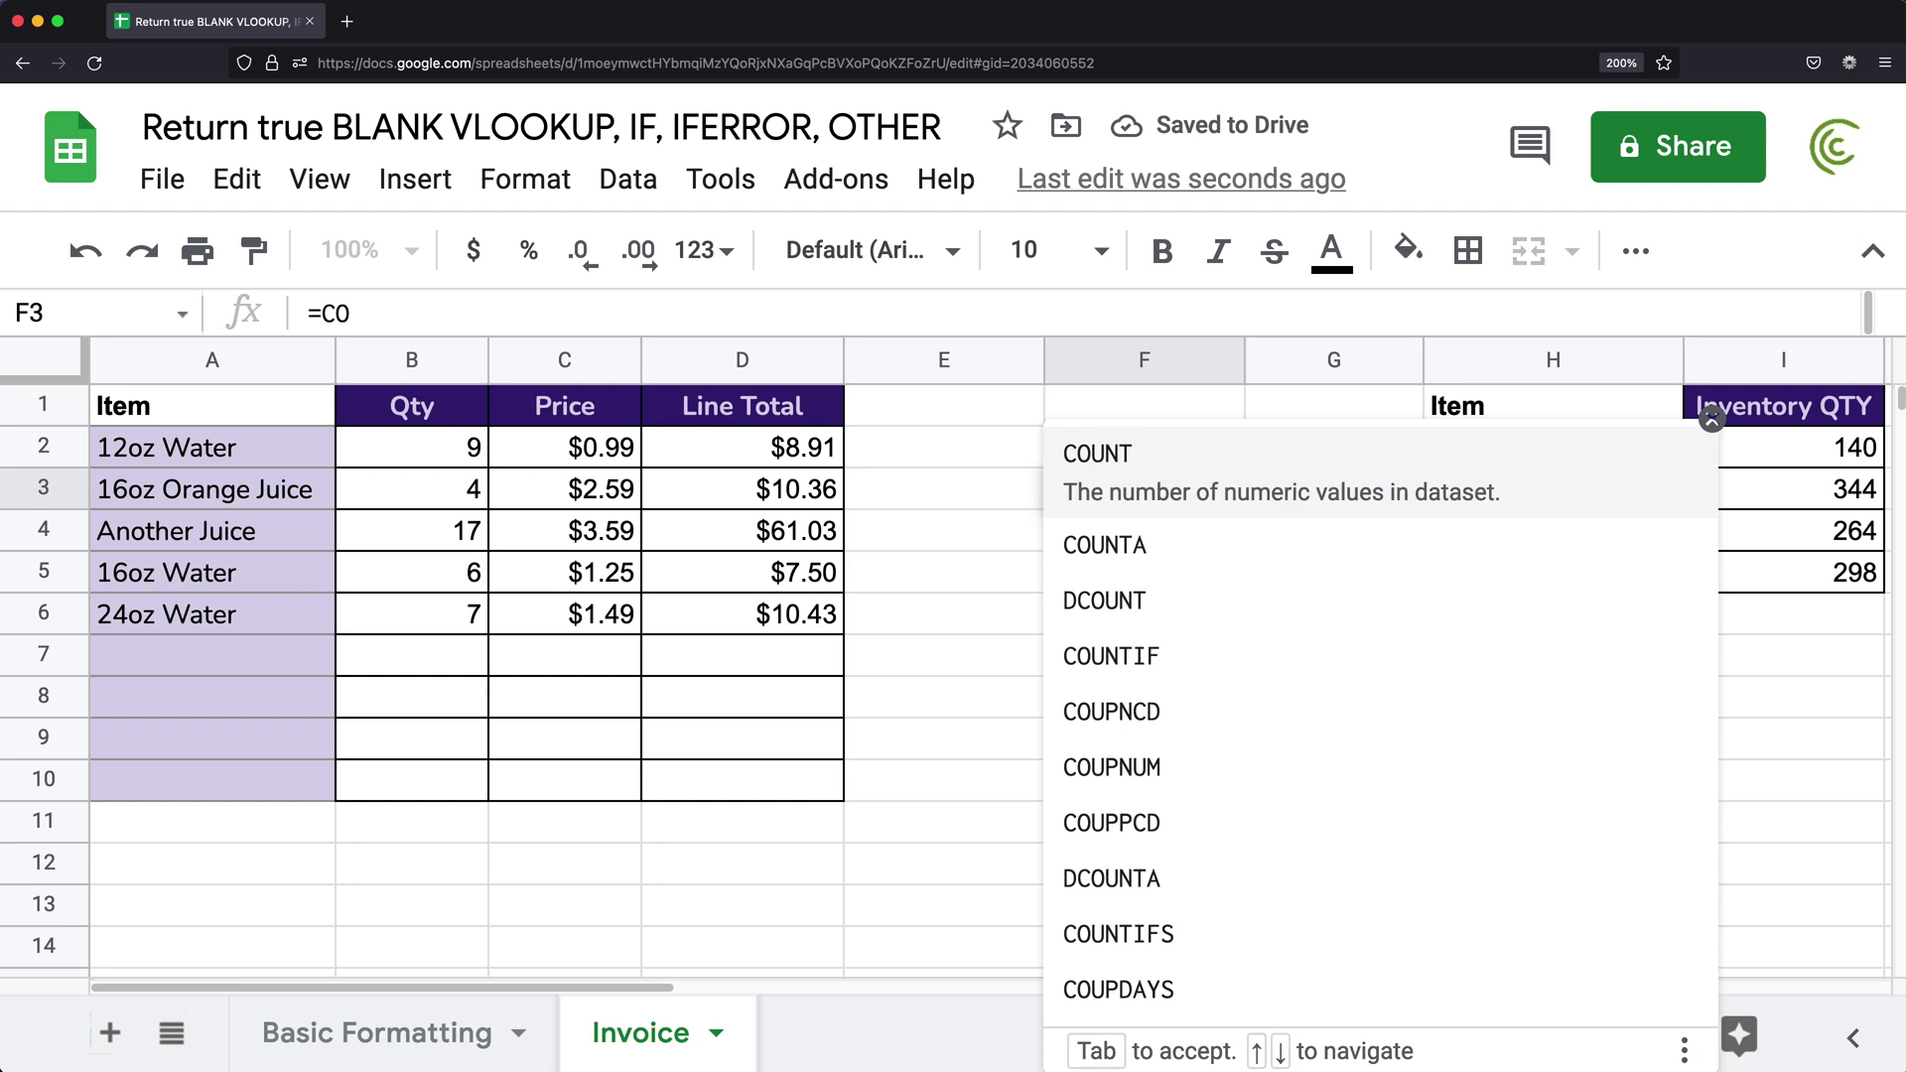
{"action": "type", "text": "UNTA("}
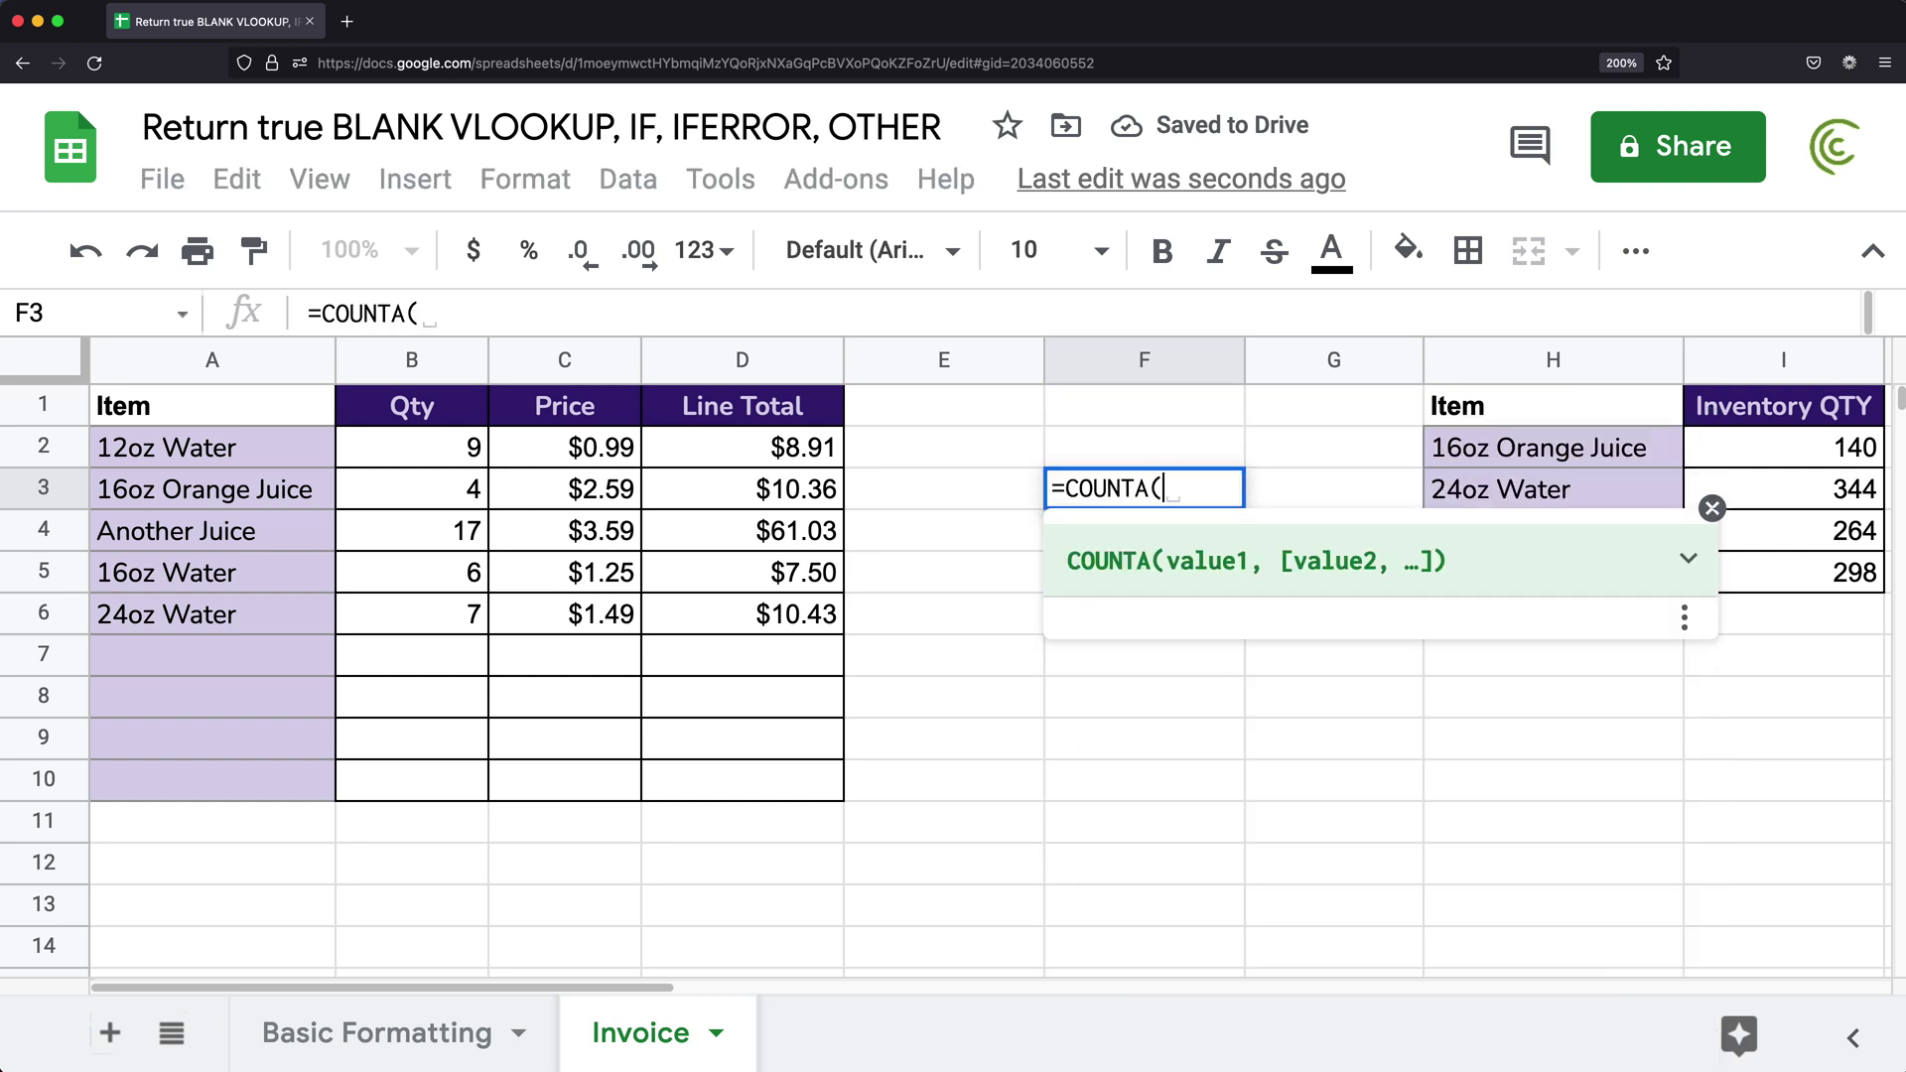
{"action": "left_click_drag", "start_coordinate": [739, 452], "coordinate": [745, 780]}
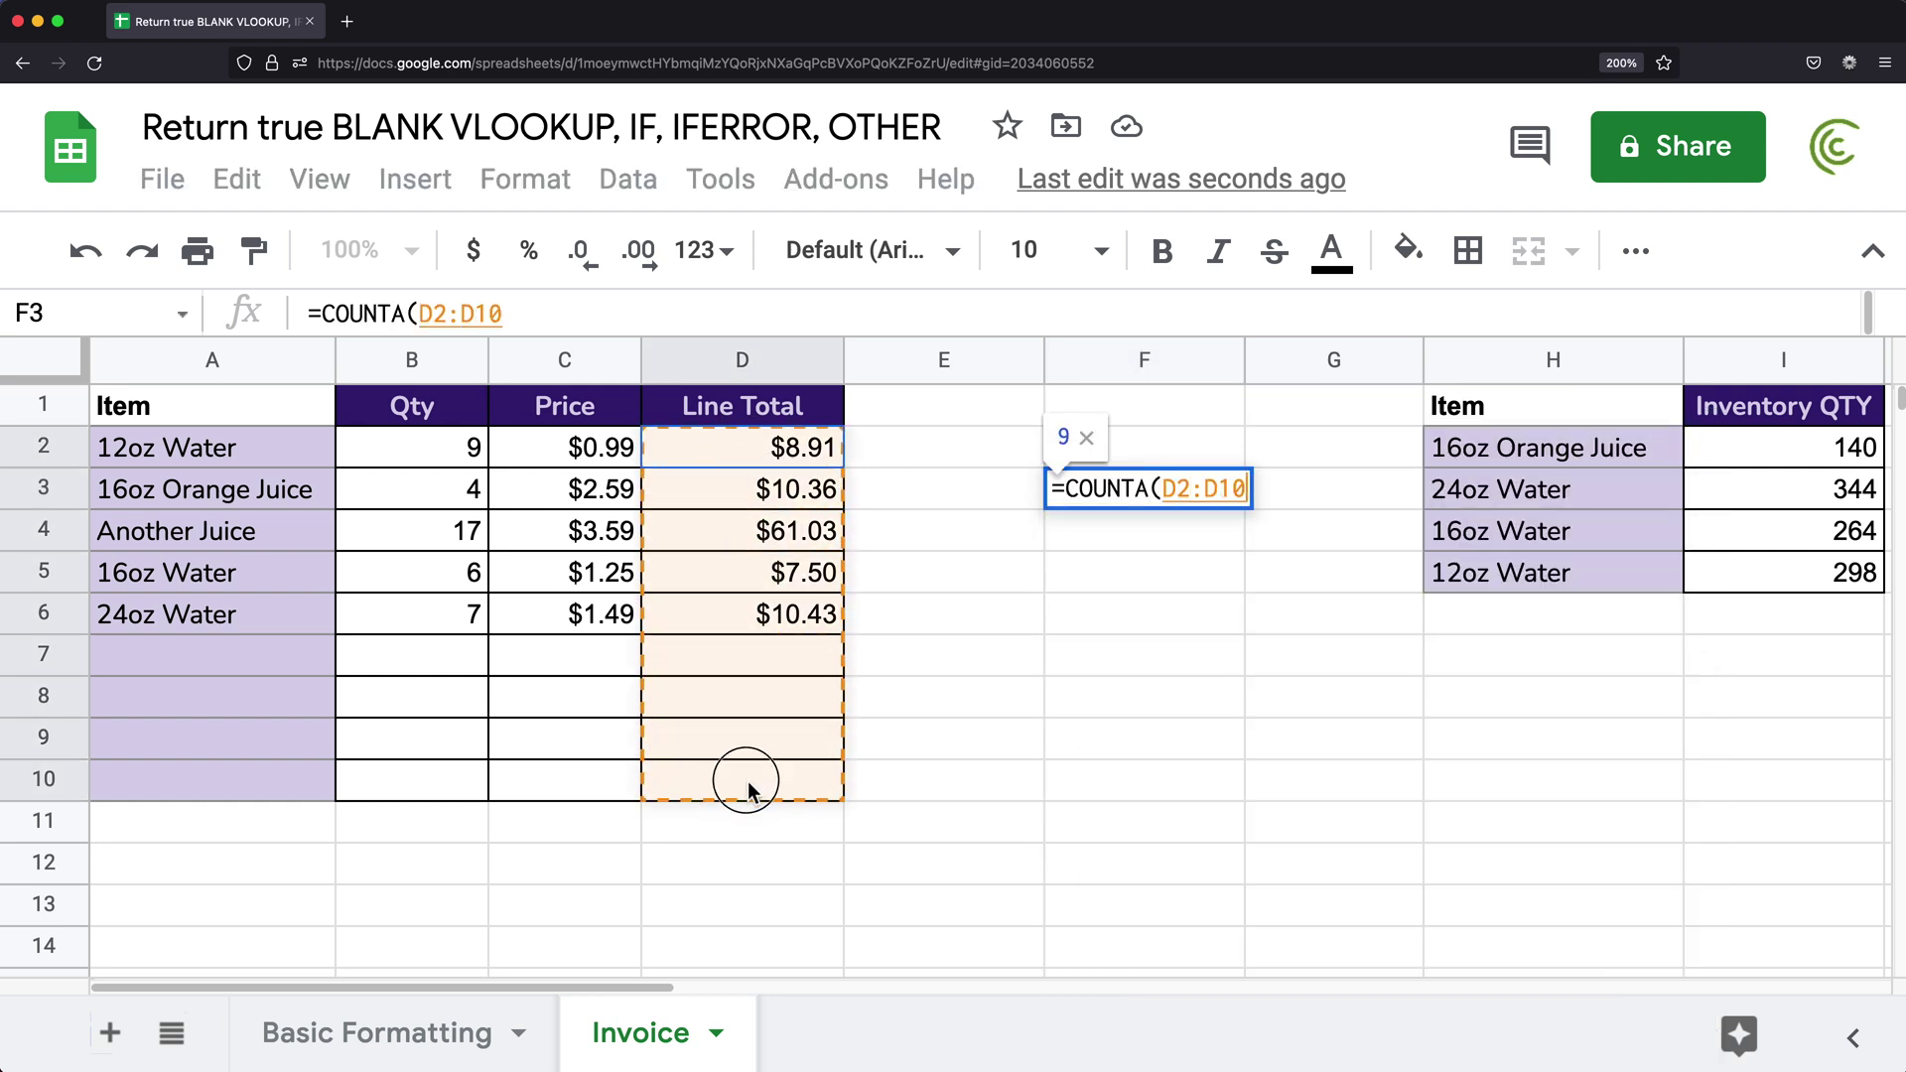
{"action": "type", "text": ")"}
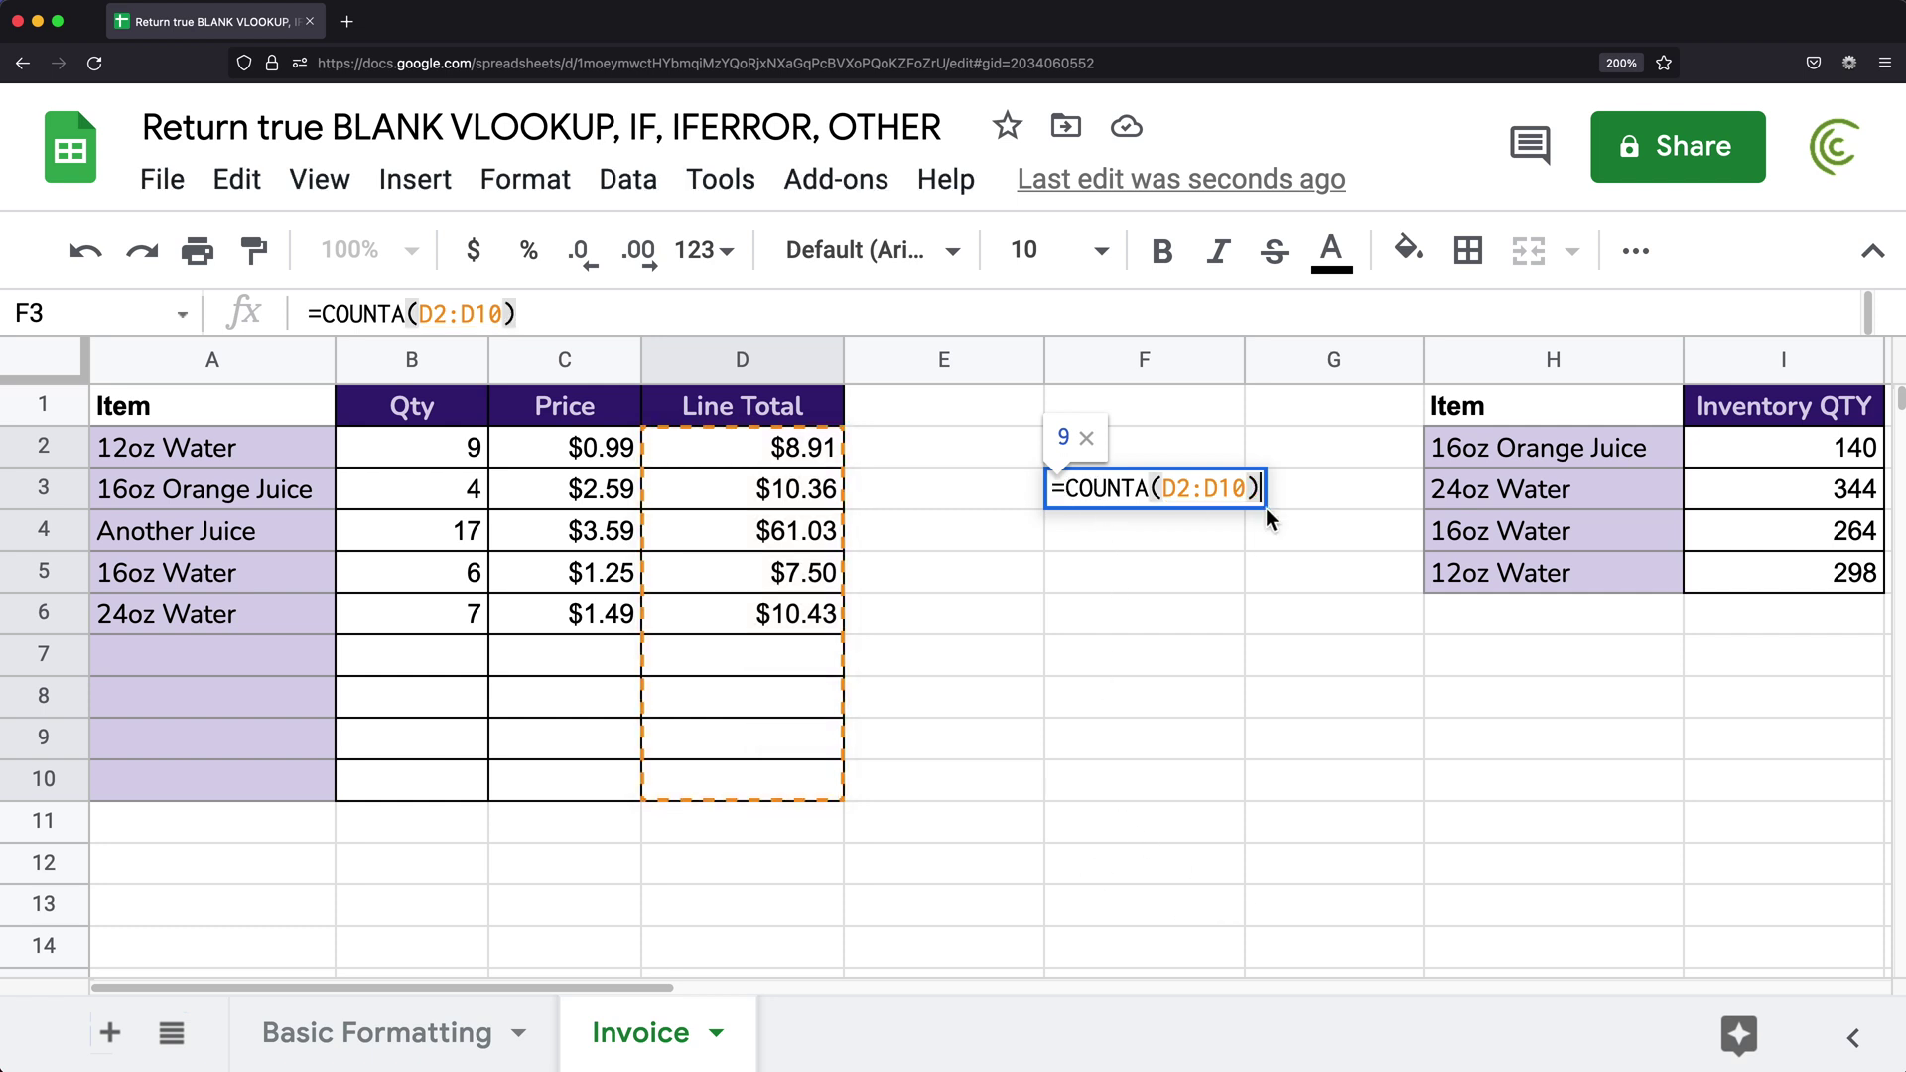
{"action": "key", "text": "Return"}
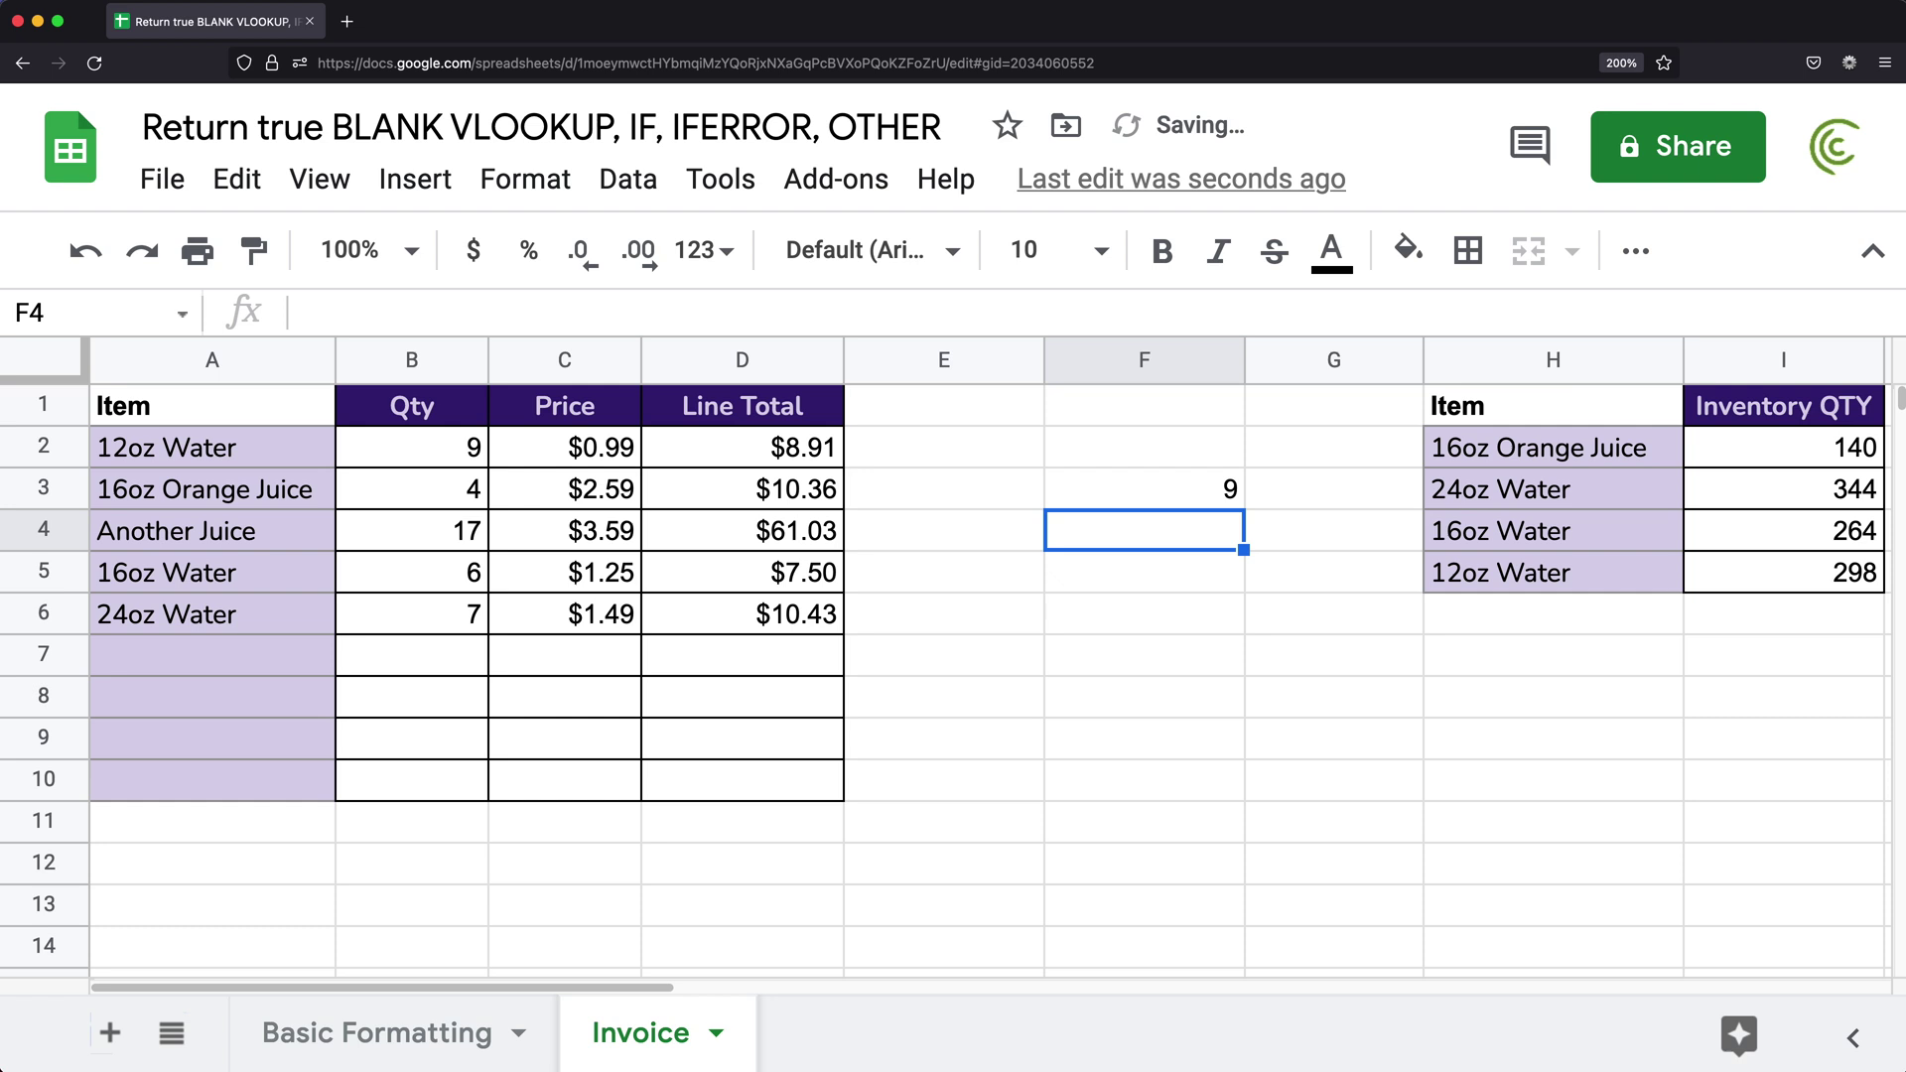
{"action": "mouse_move", "coordinate": [795, 447]}
{"action": "left_mouse_down"}
{"action": "mouse_move", "coordinate": [808, 621]}
{"action": "mouse_move", "coordinate": [789, 791]}
{"action": "left_mouse_up"}
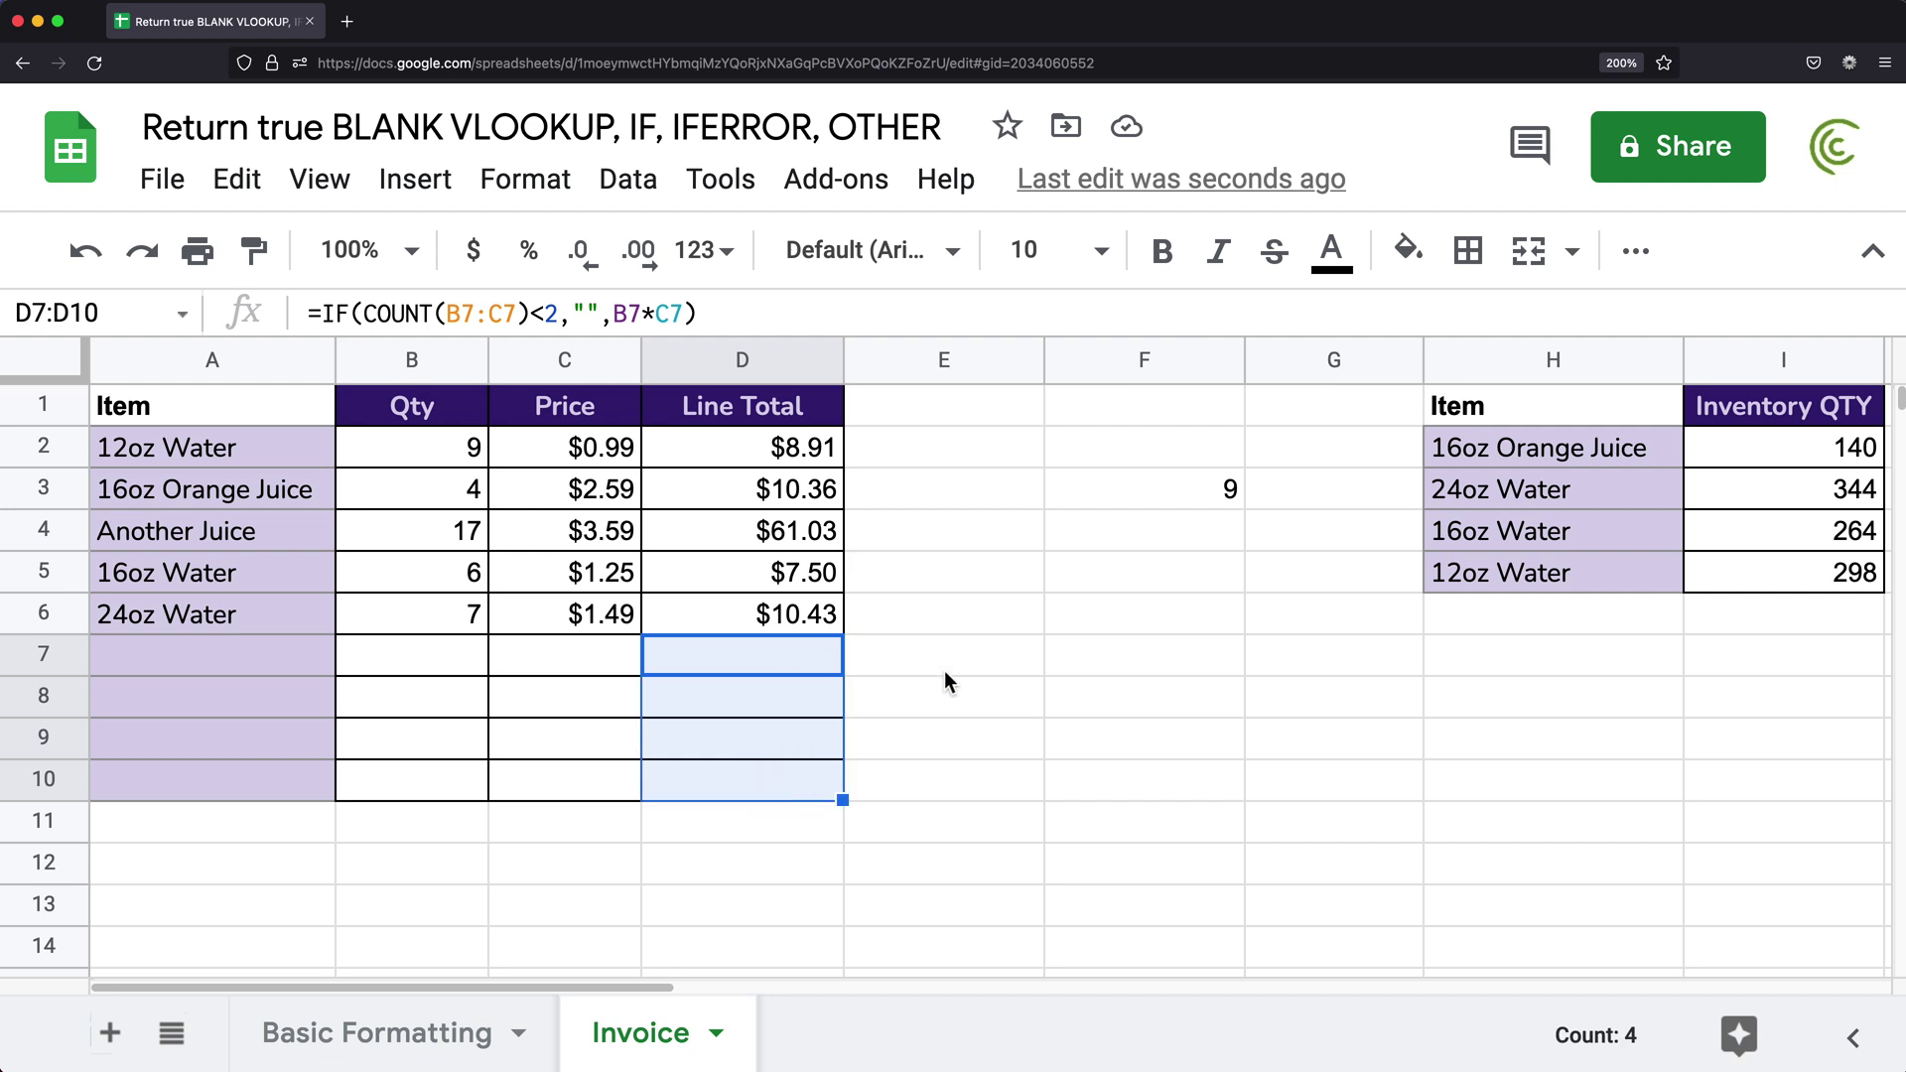
{"action": "left_click", "coordinate": [1156, 505]}
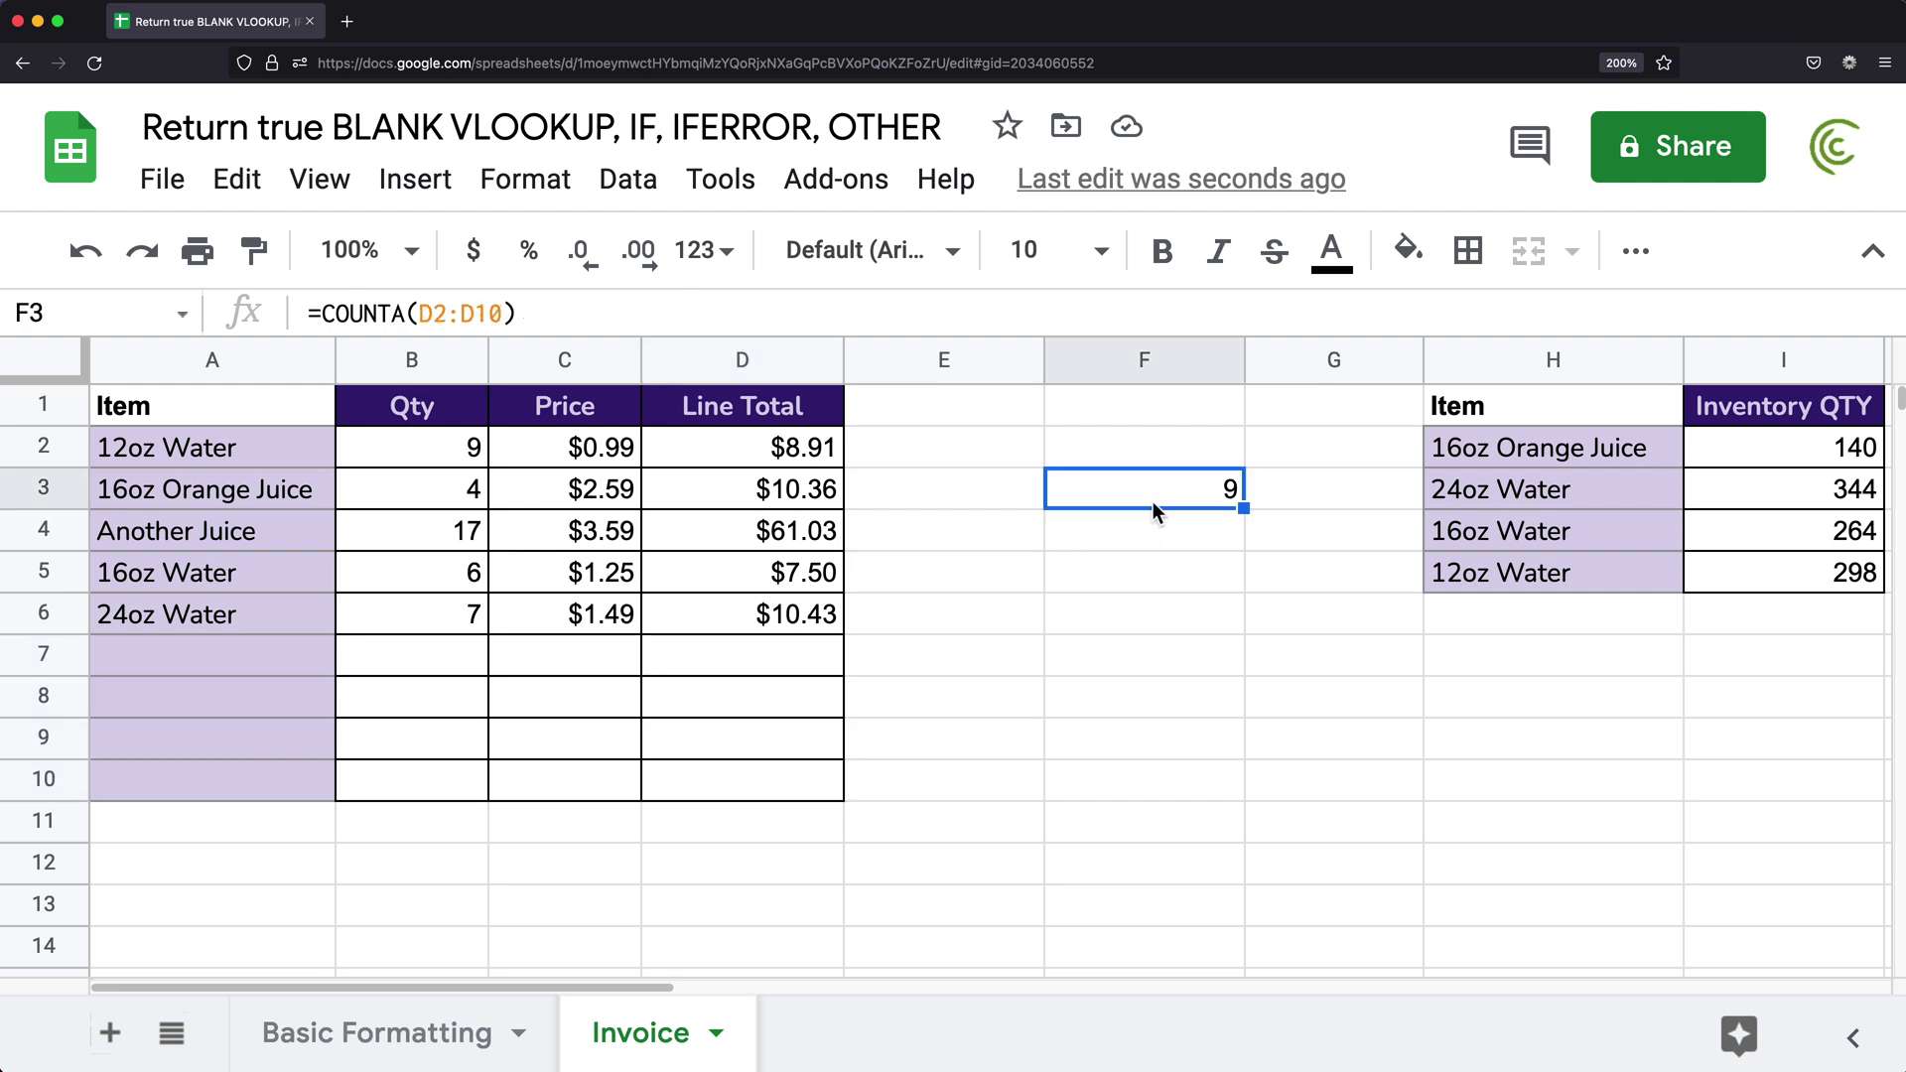
- Delete the COUNTA test, change D2 to =IF(COUNT(B2:C2)<2,,B2*C2), and refill through D10
{"action": "key", "text": "Delete"}
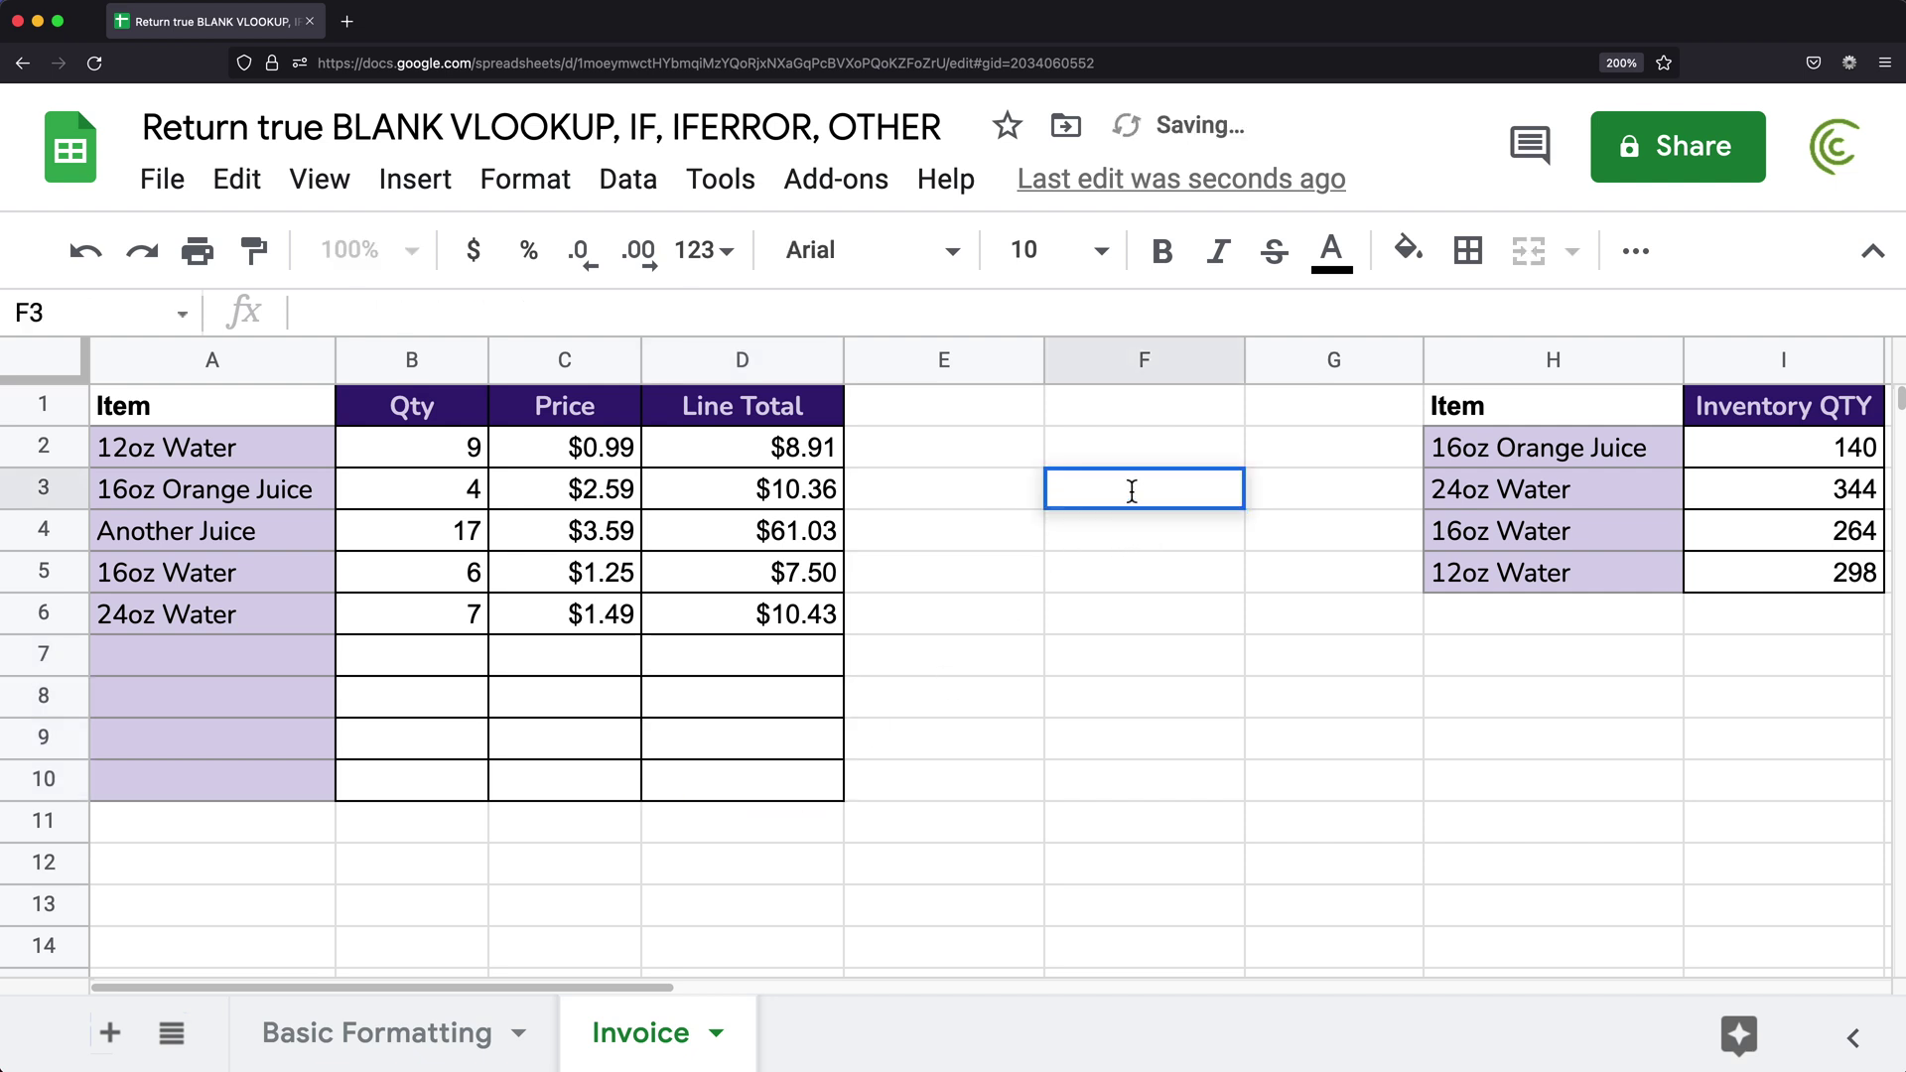
{"action": "left_click", "coordinate": [774, 461]}
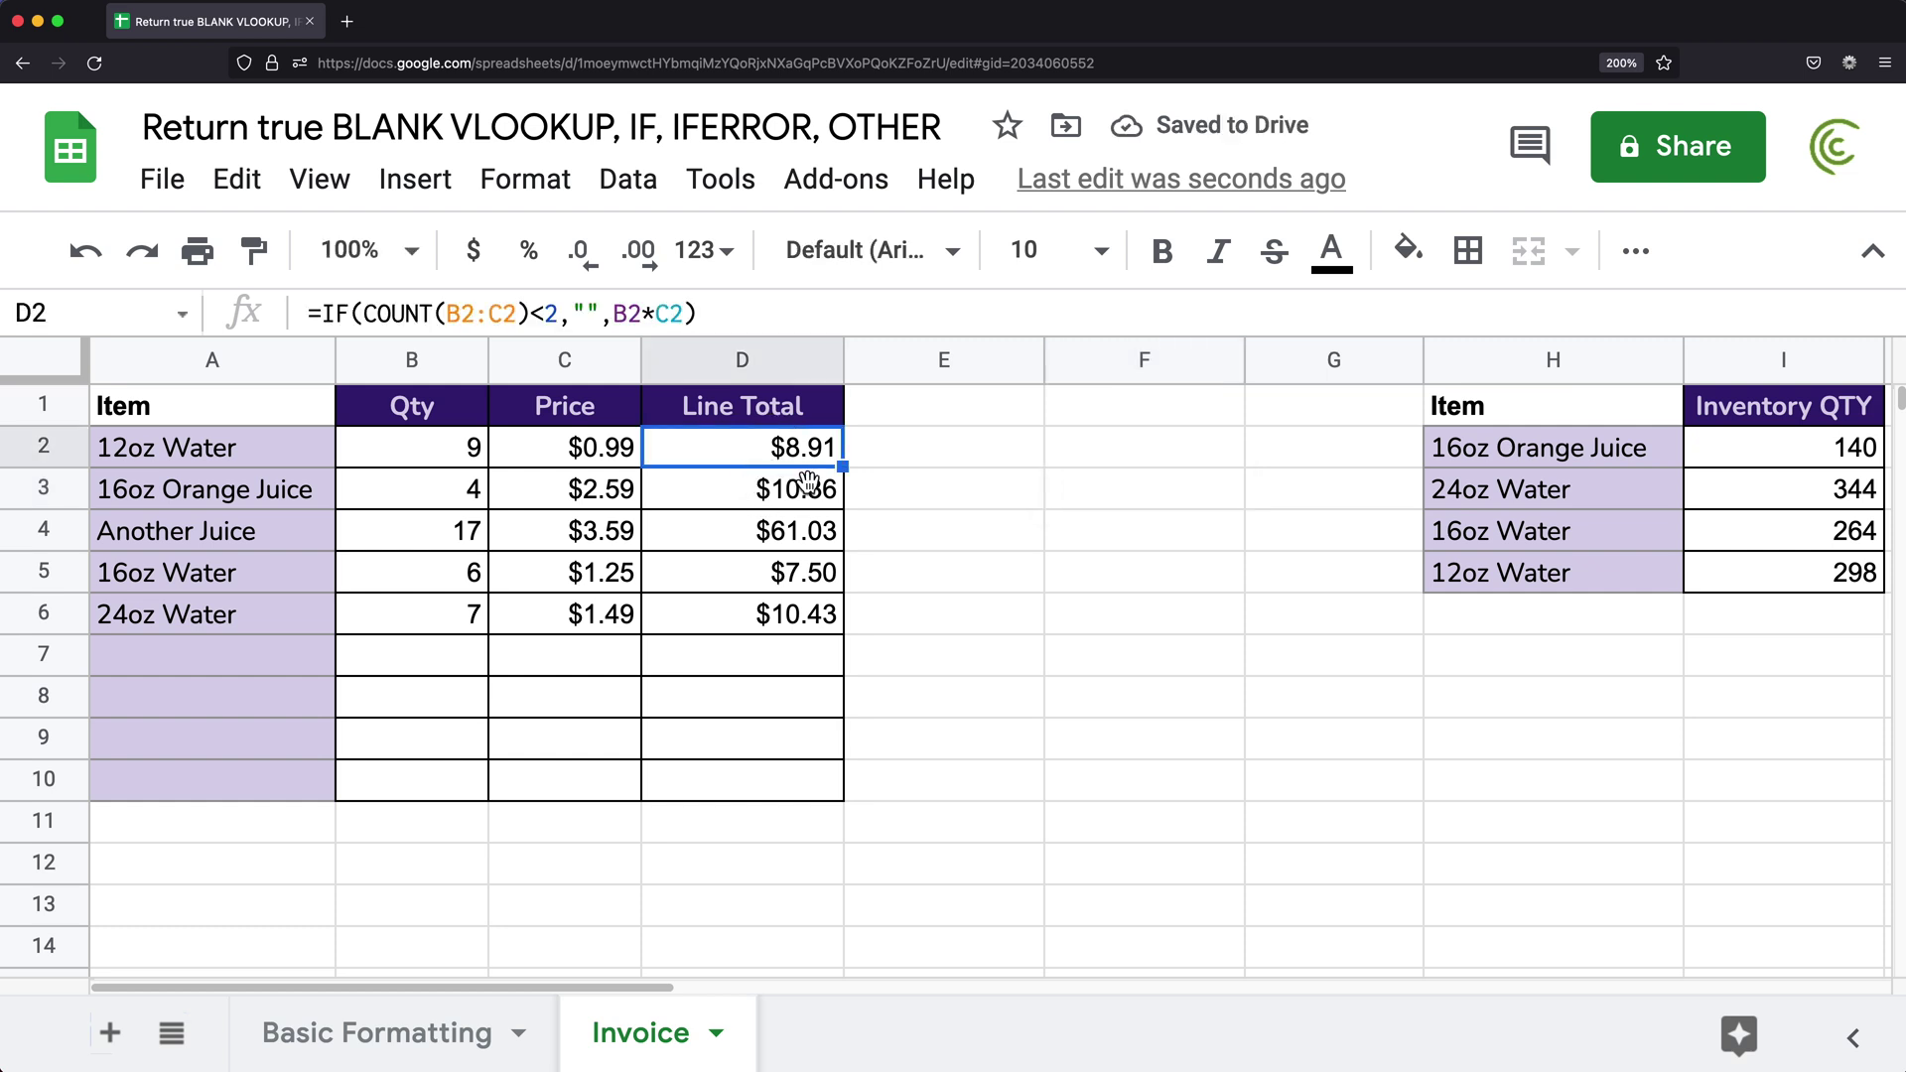
{"action": "double_click", "coordinate": [794, 465]}
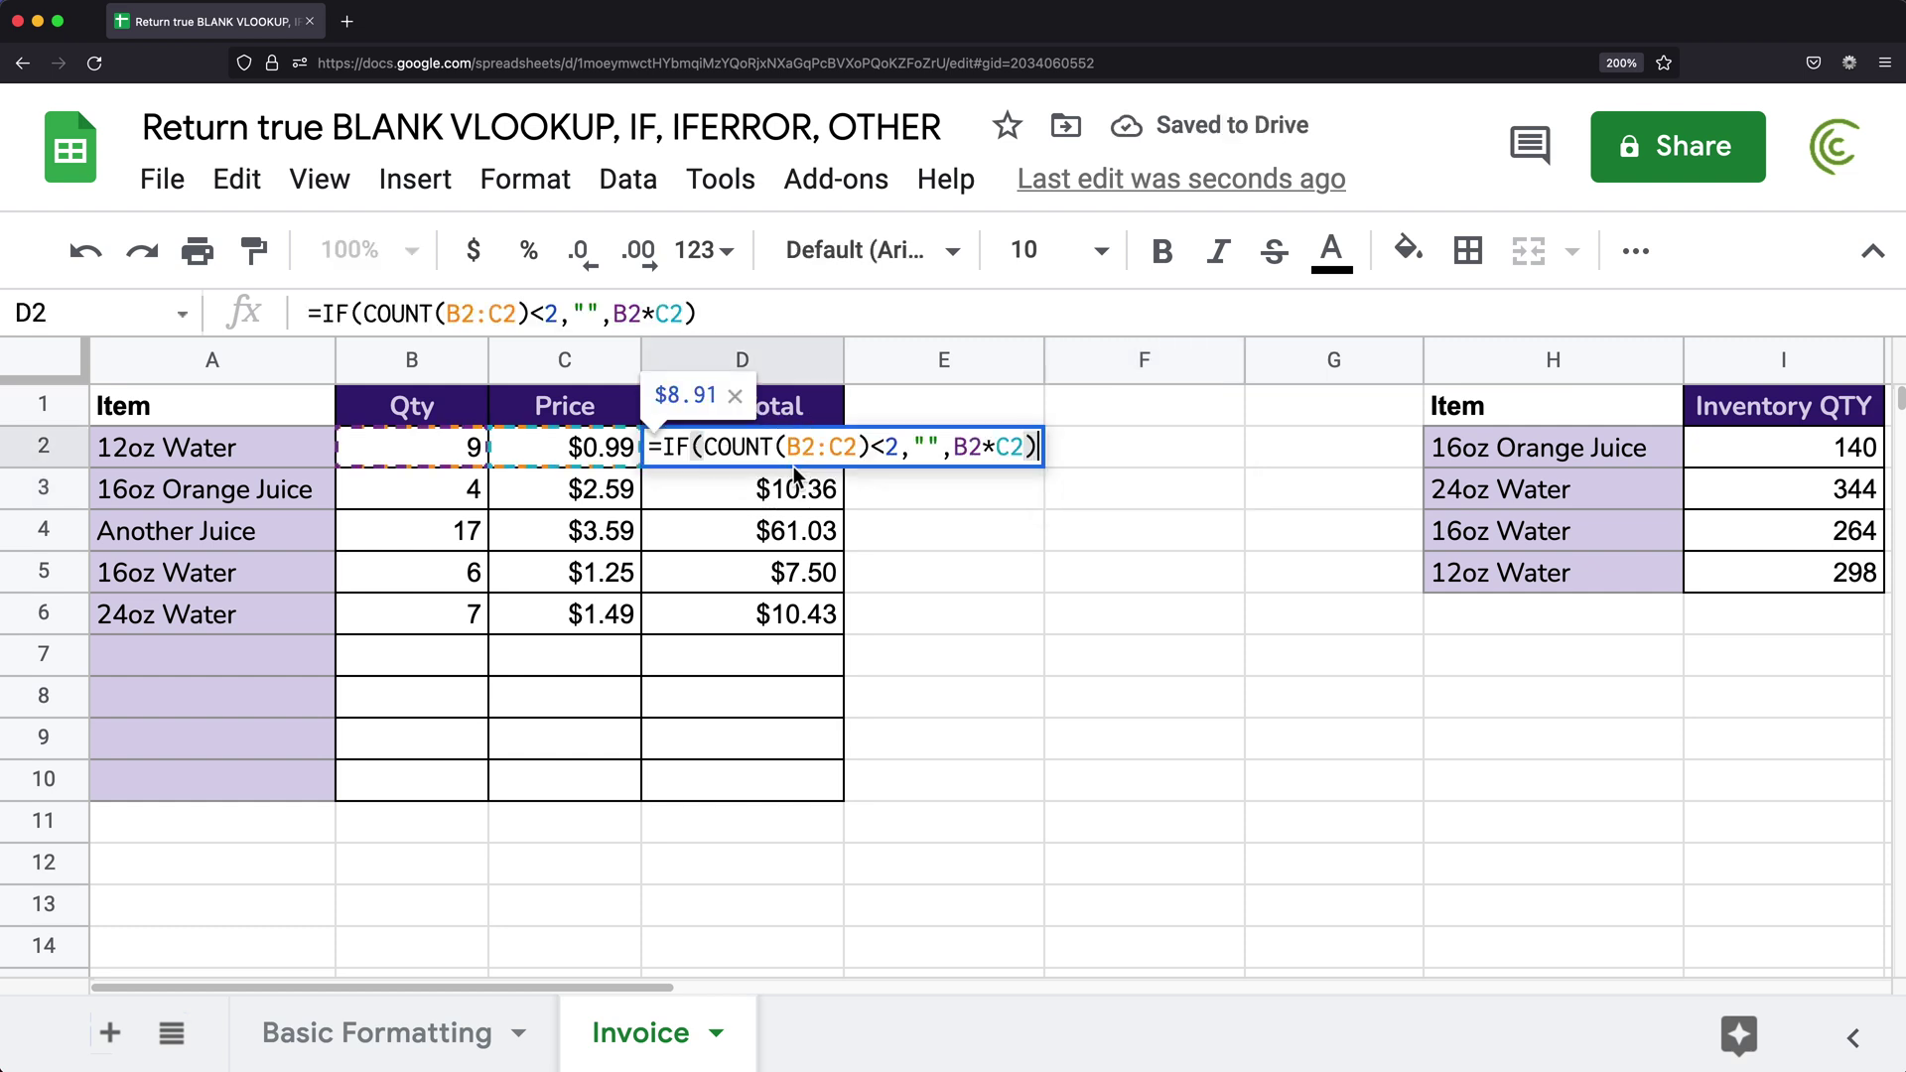
{"action": "left_click", "coordinate": [941, 447]}
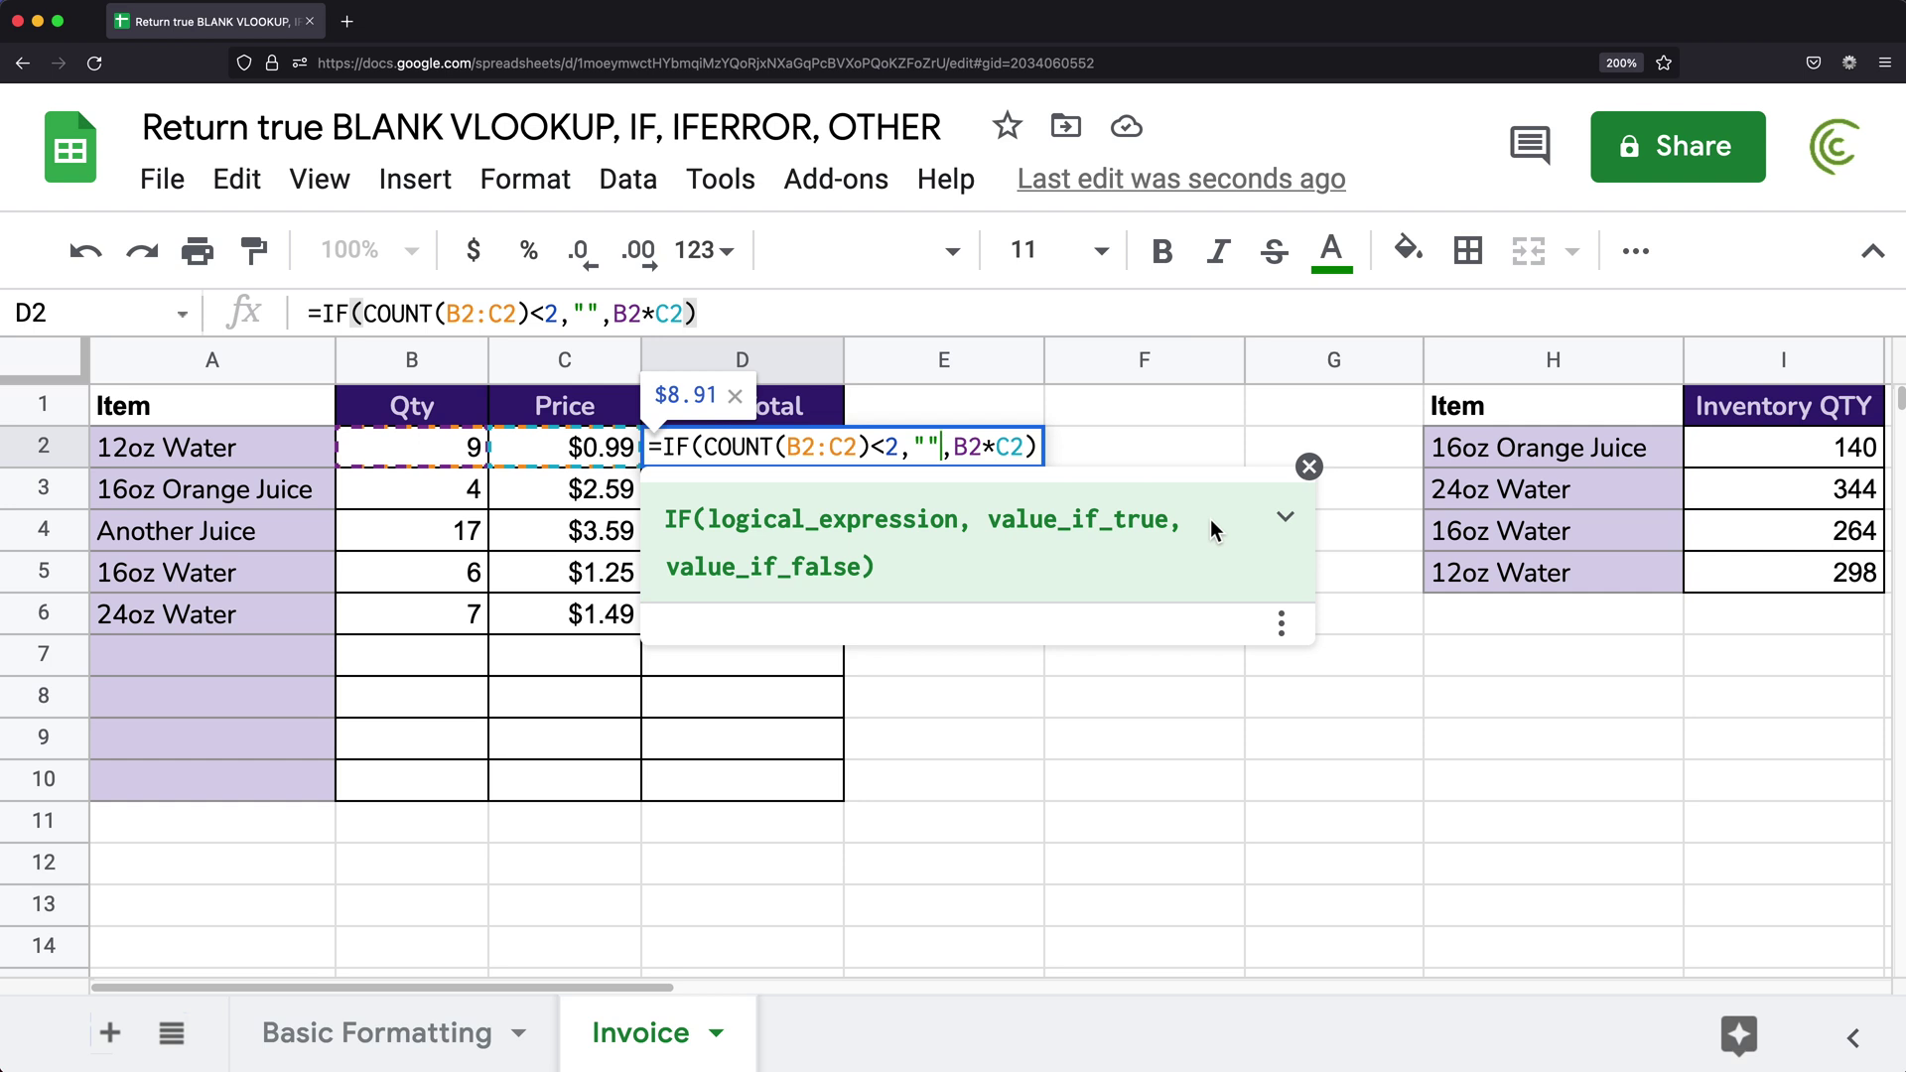
{"action": "key", "text": "BackSpace"}
{"action": "key", "text": "BackSpace"}
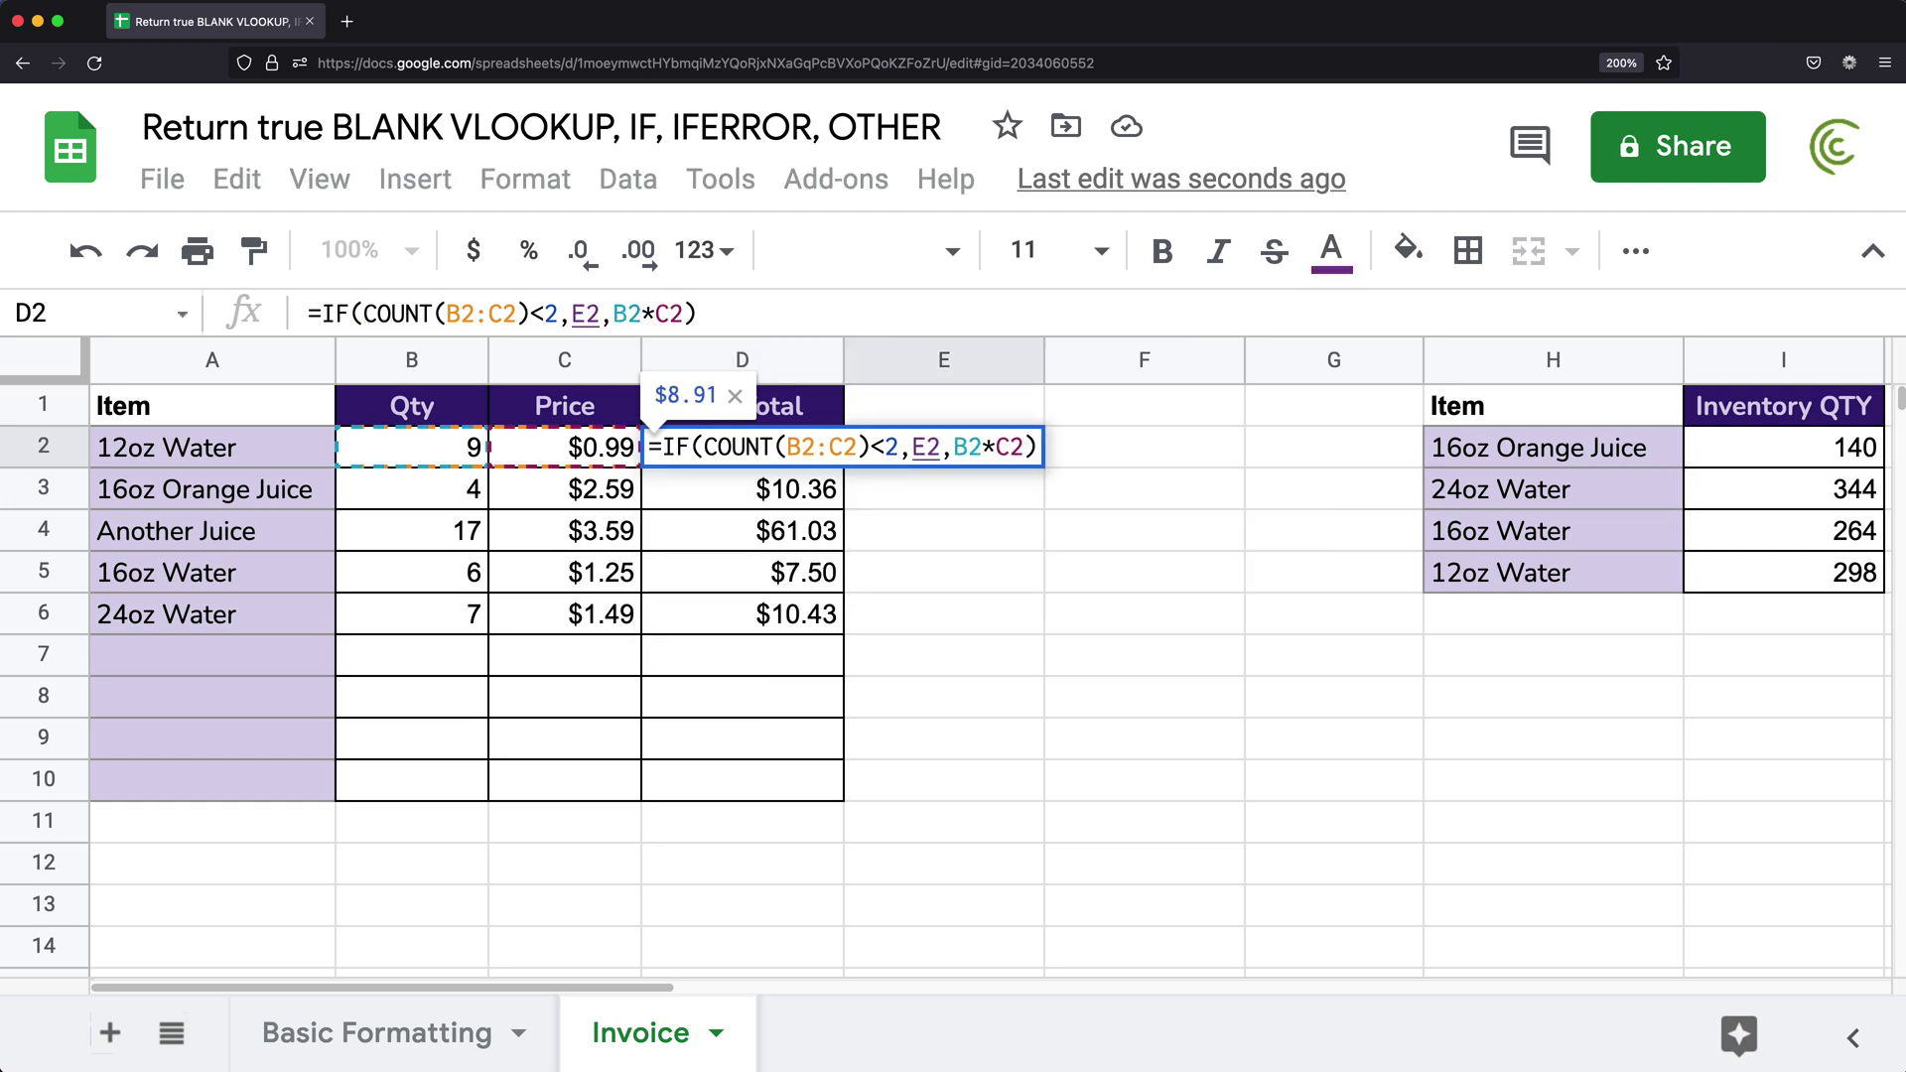
{"action": "key", "text": "BackSpace"}
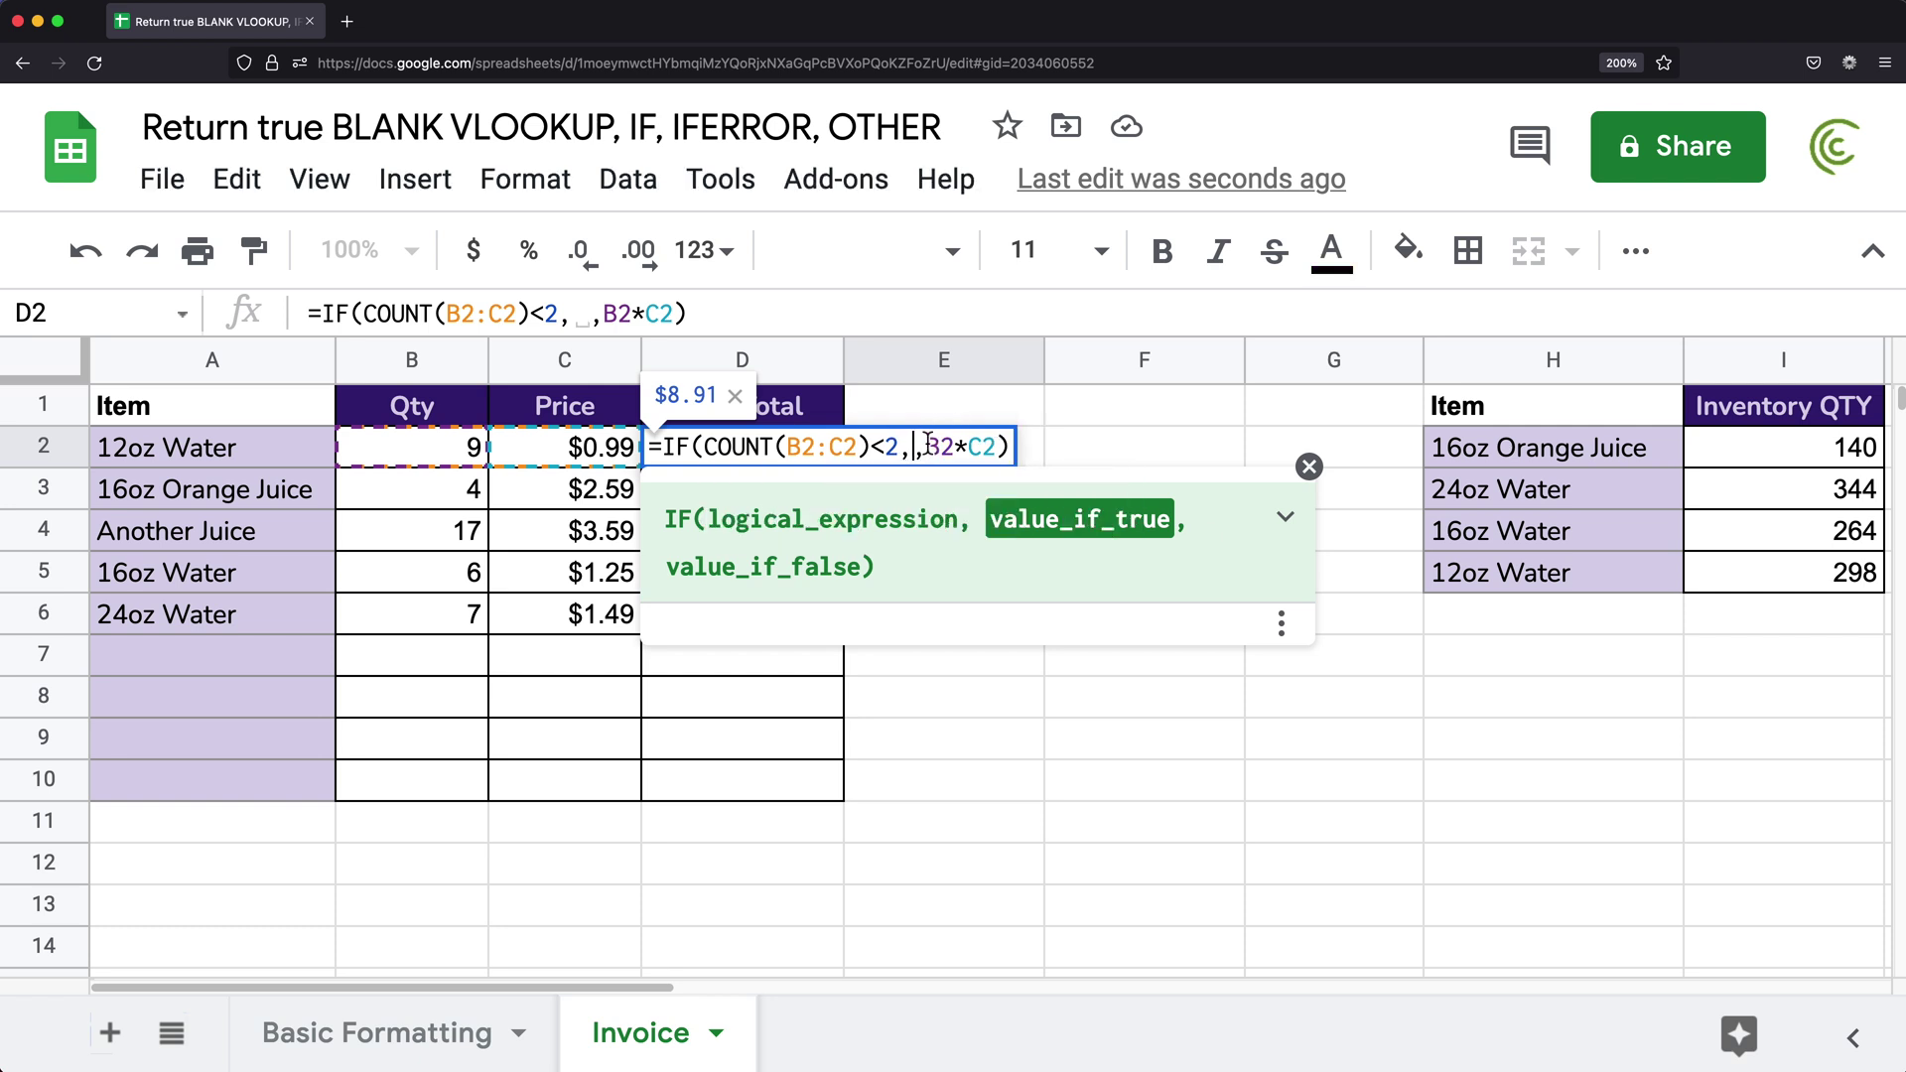
{"action": "left_click", "coordinate": [1011, 448]}
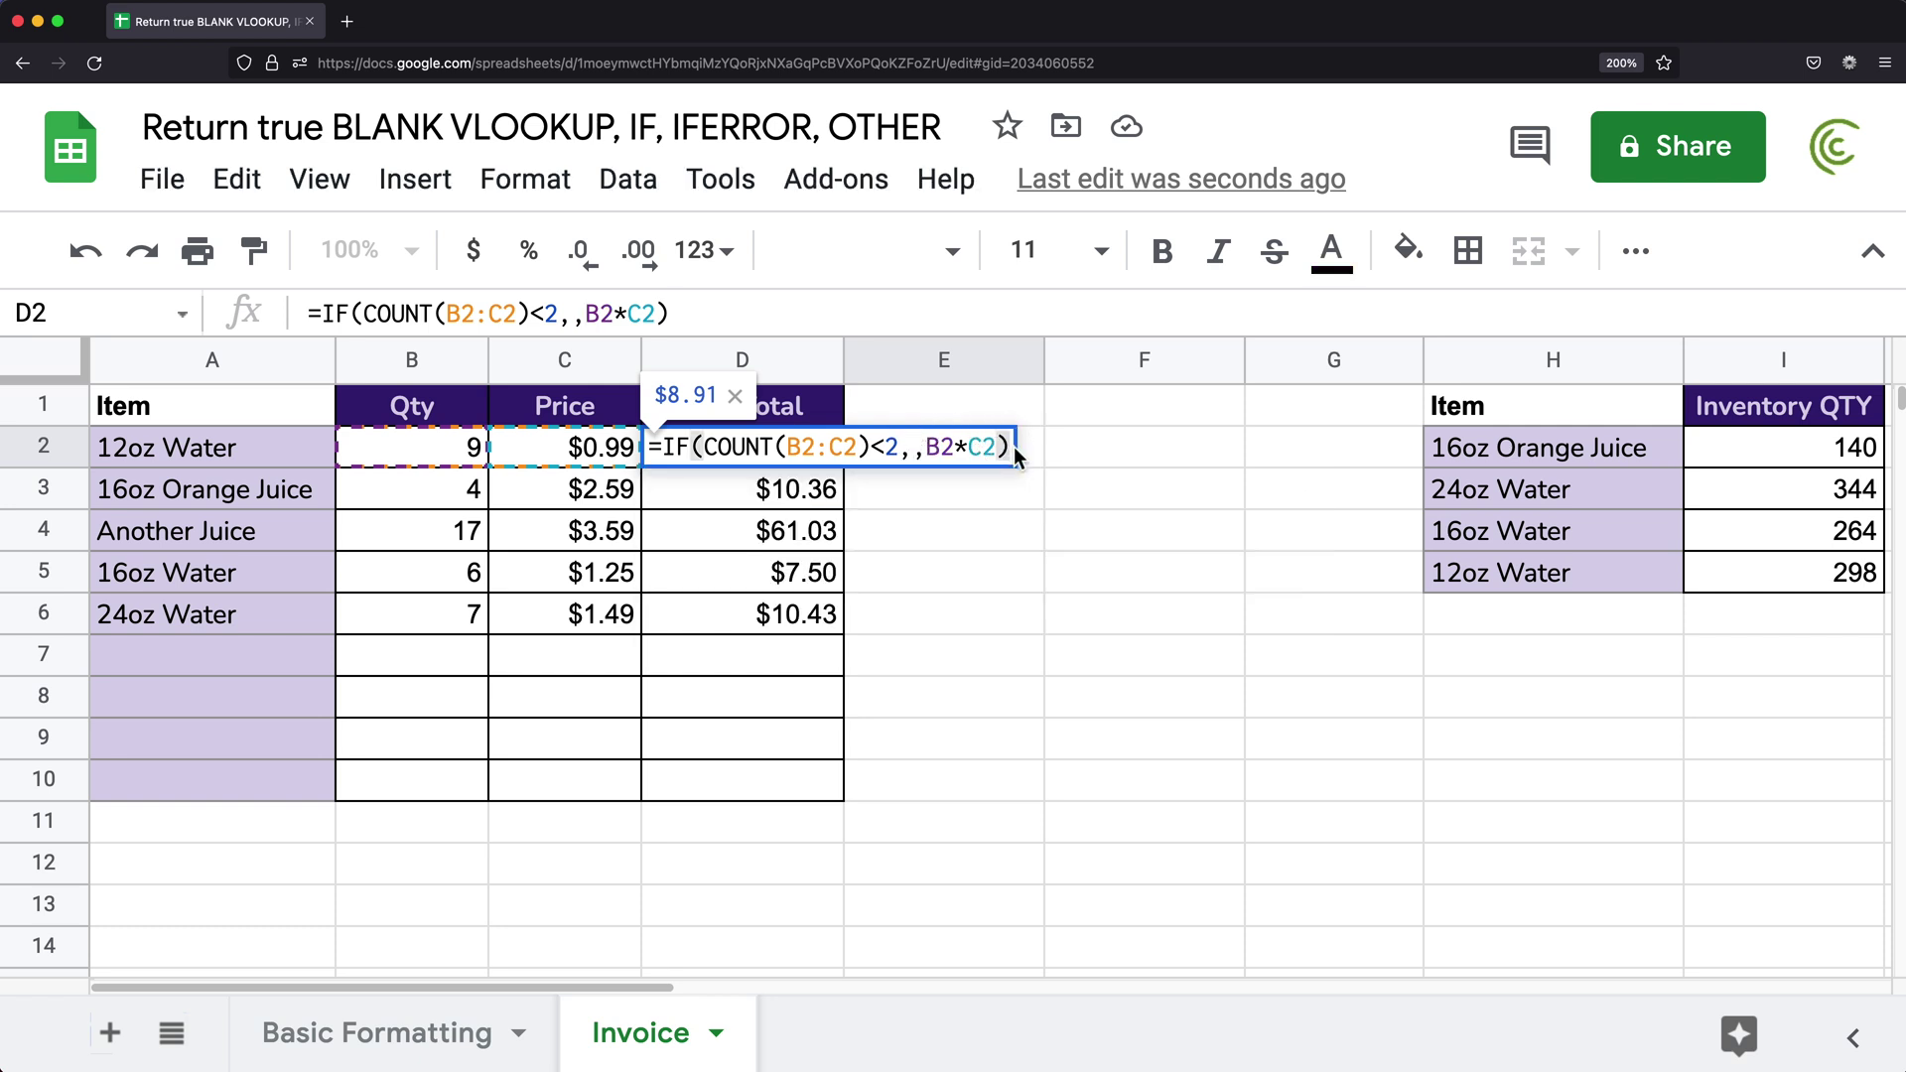
{"action": "key", "text": "Return"}
{"action": "left_click", "coordinate": [839, 459]}
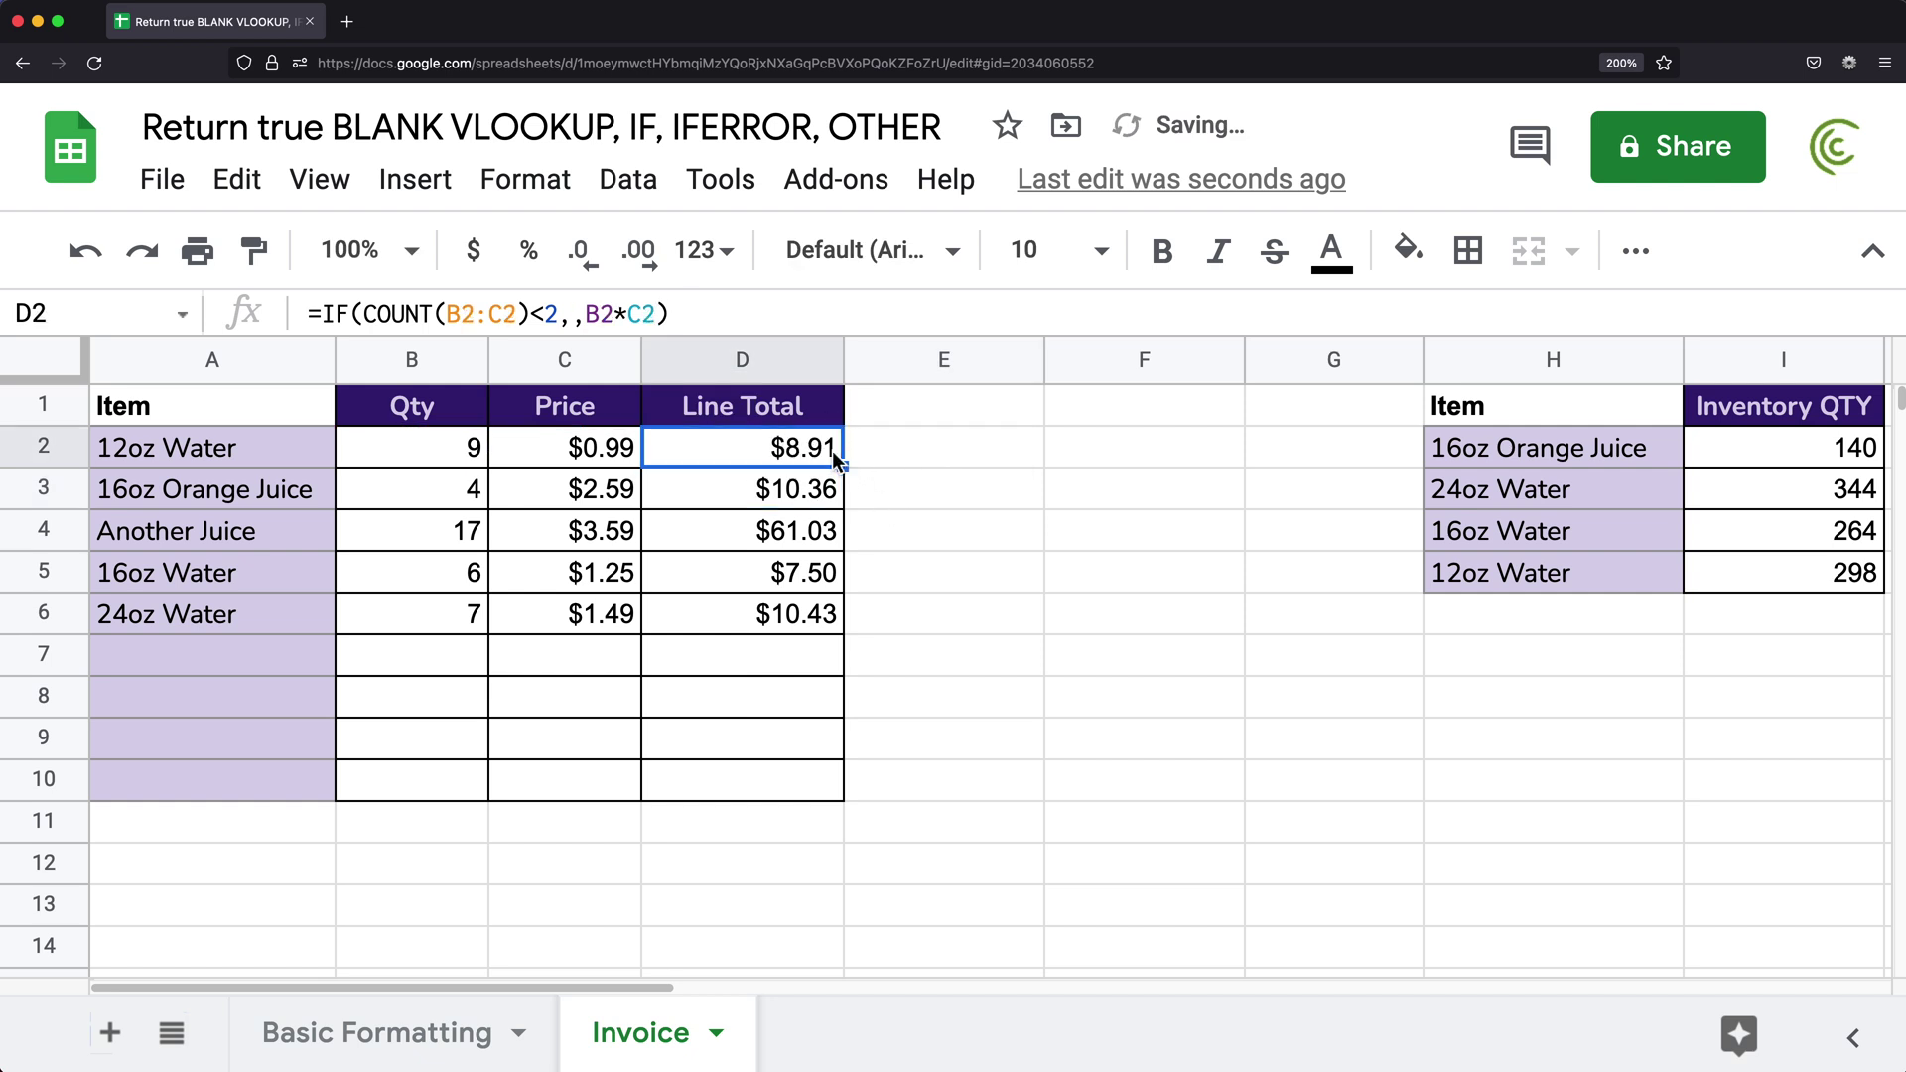
{"action": "left_click_drag", "start_coordinate": [842, 465], "coordinate": [812, 785]}
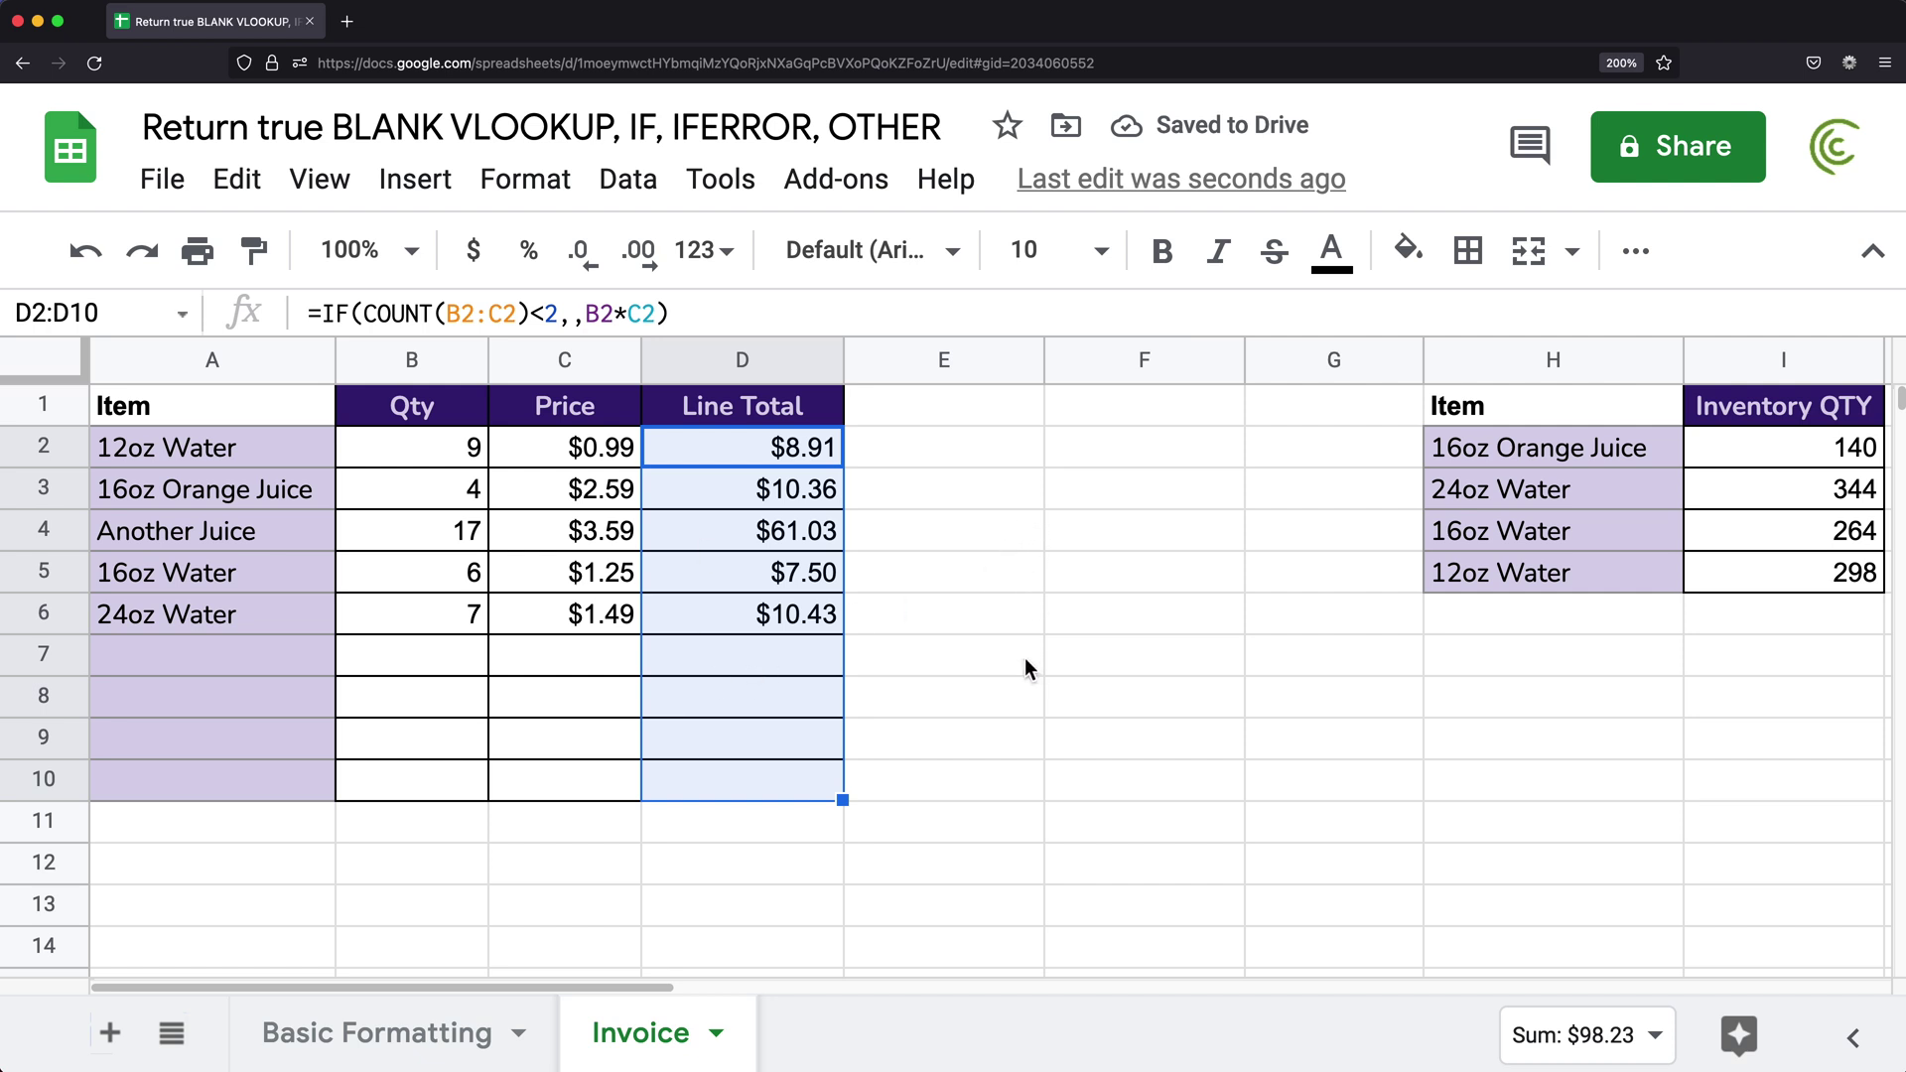
{"action": "left_click", "coordinate": [997, 665]}
{"action": "type", "text": "="}
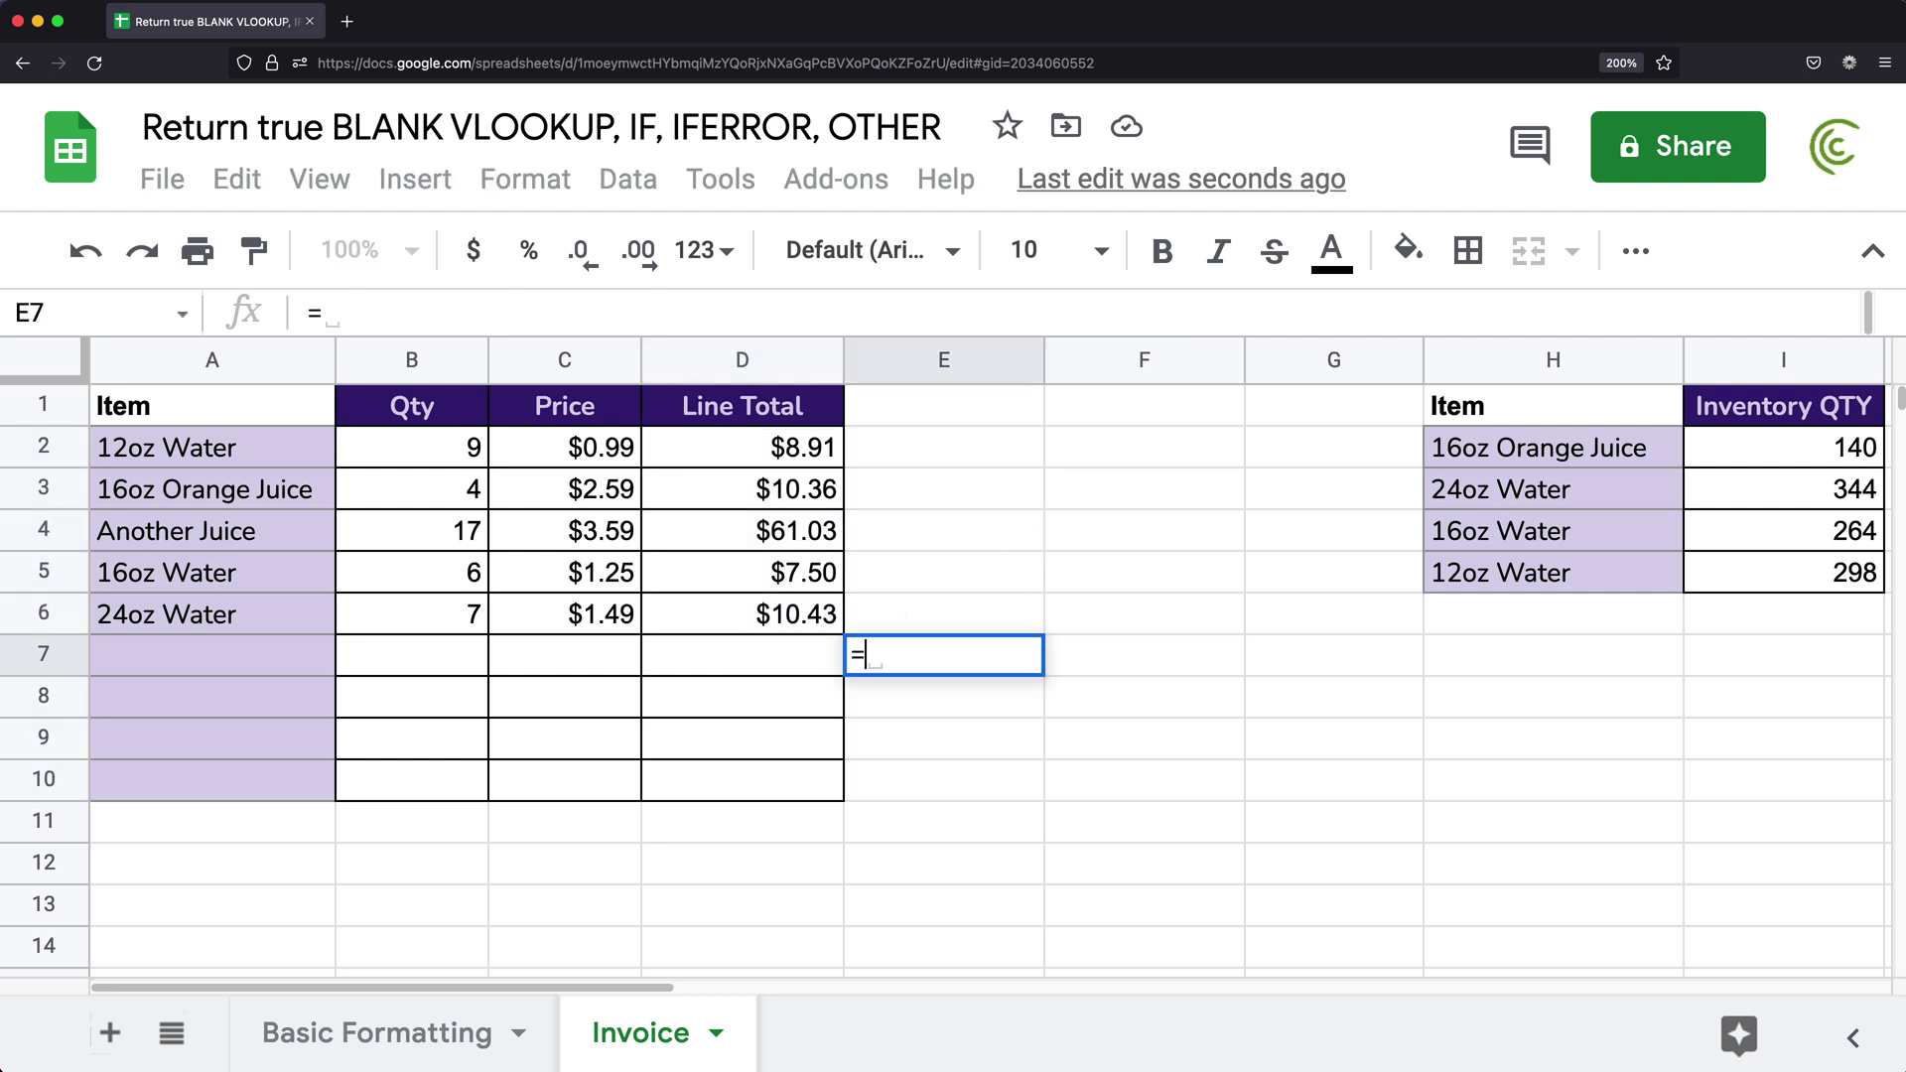
{"action": "type", "text": "isb"}
{"action": "key", "text": "Tab"}
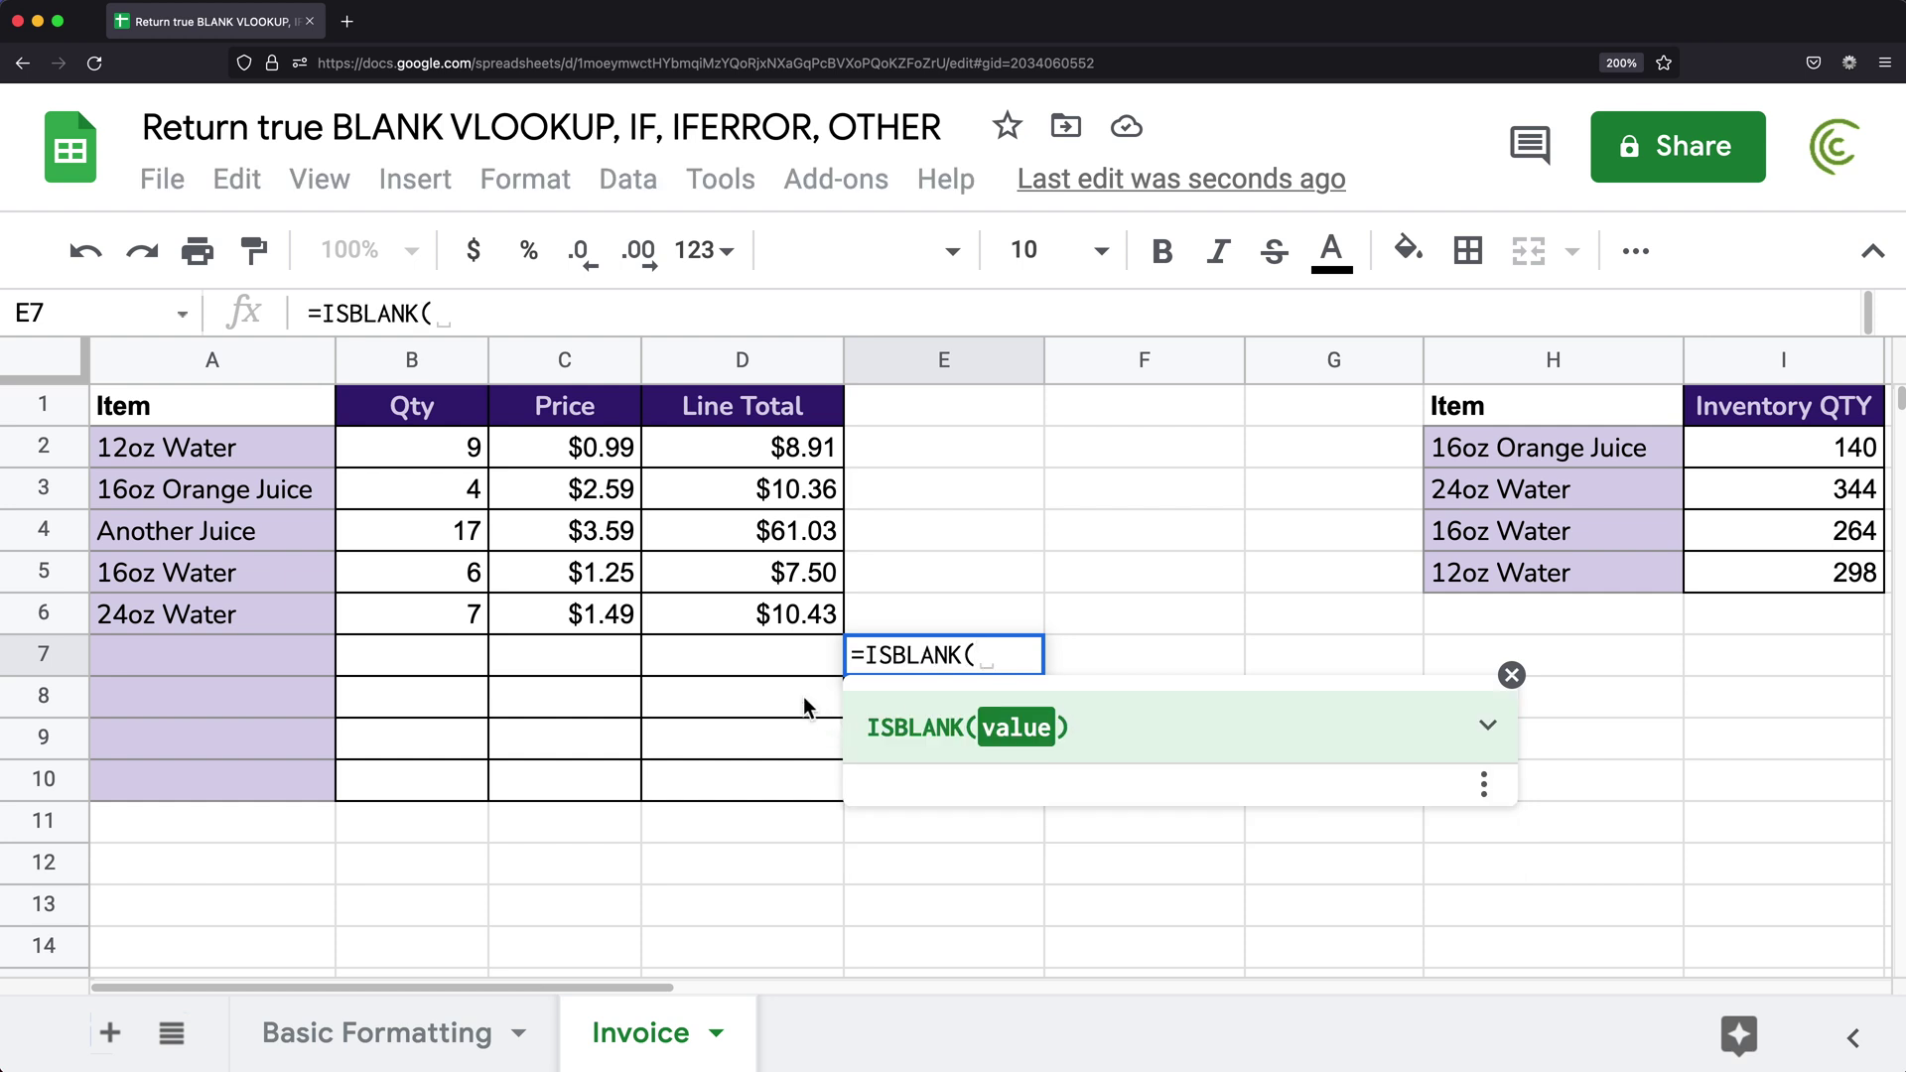
{"action": "left_click", "coordinate": [775, 664]}
{"action": "type", "text": ")"}
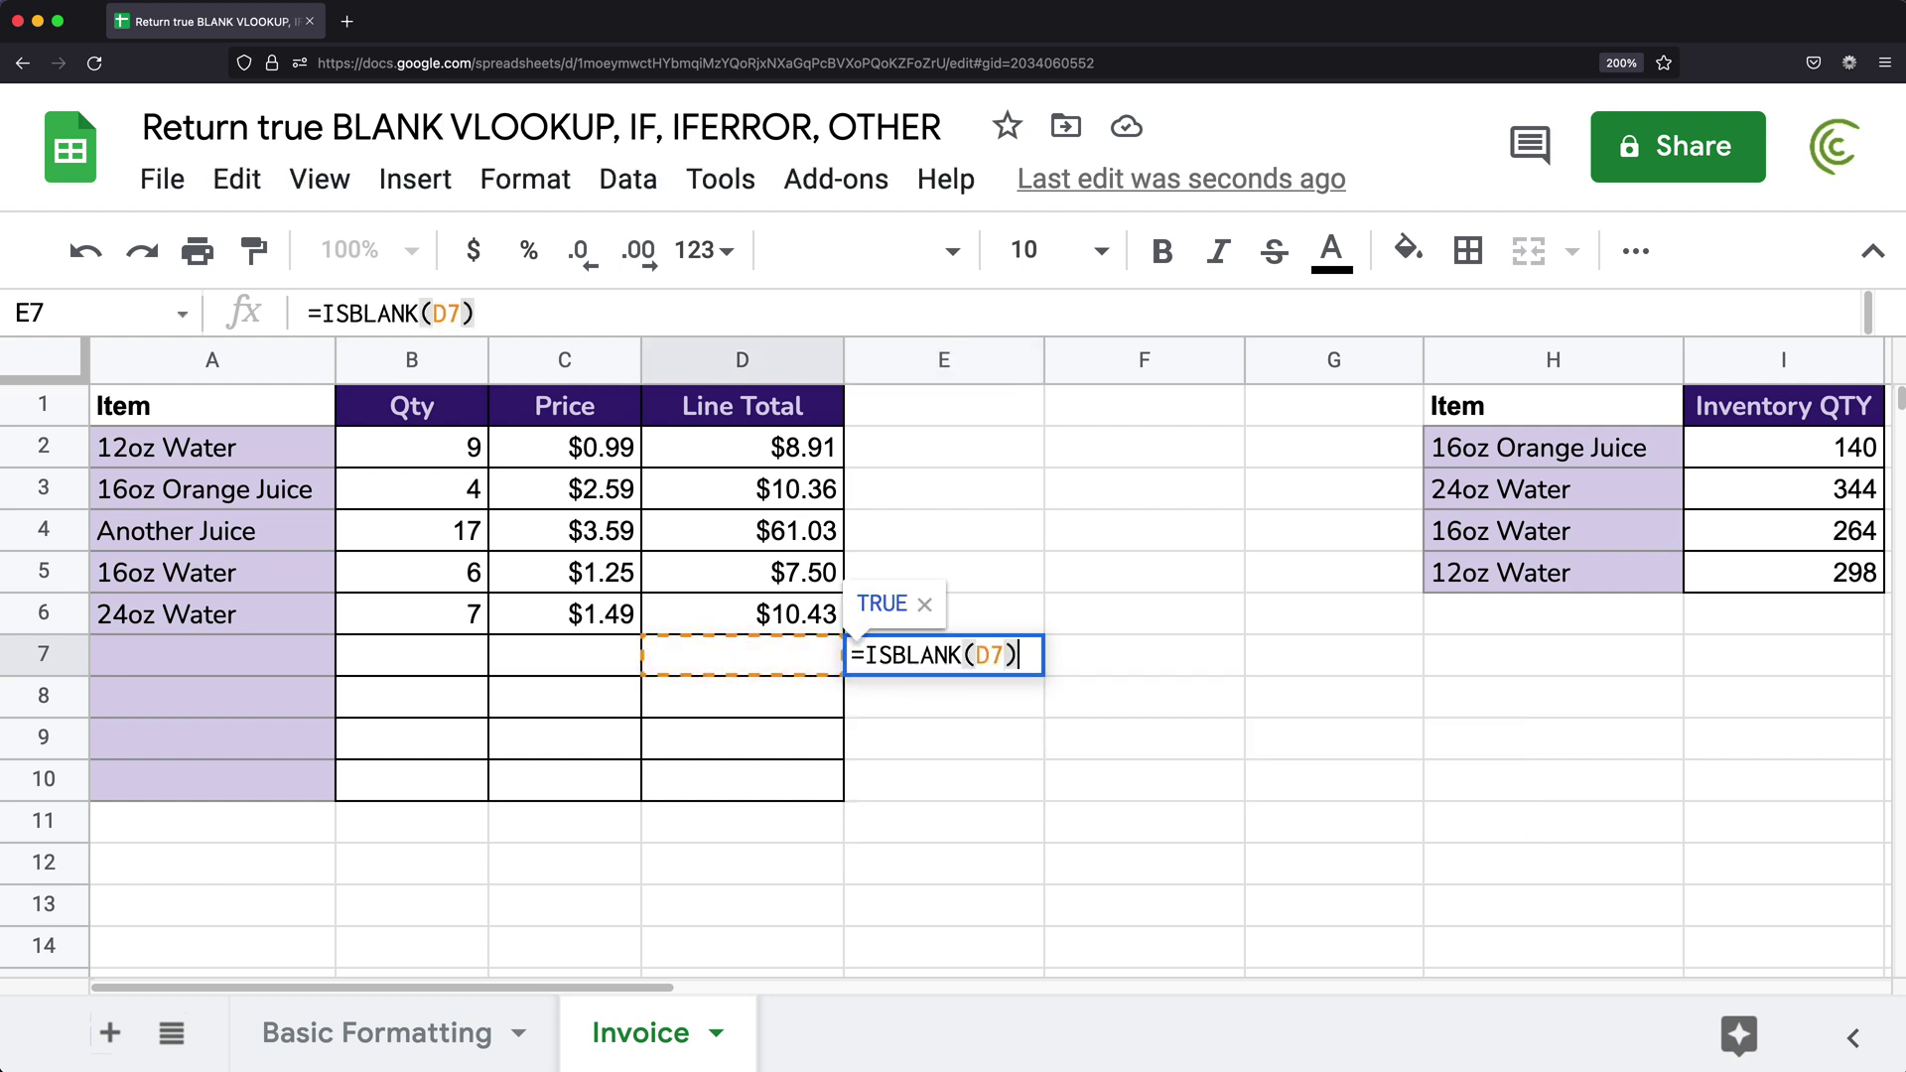
{"action": "key", "text": "Return"}
{"action": "left_click", "coordinate": [942, 664]}
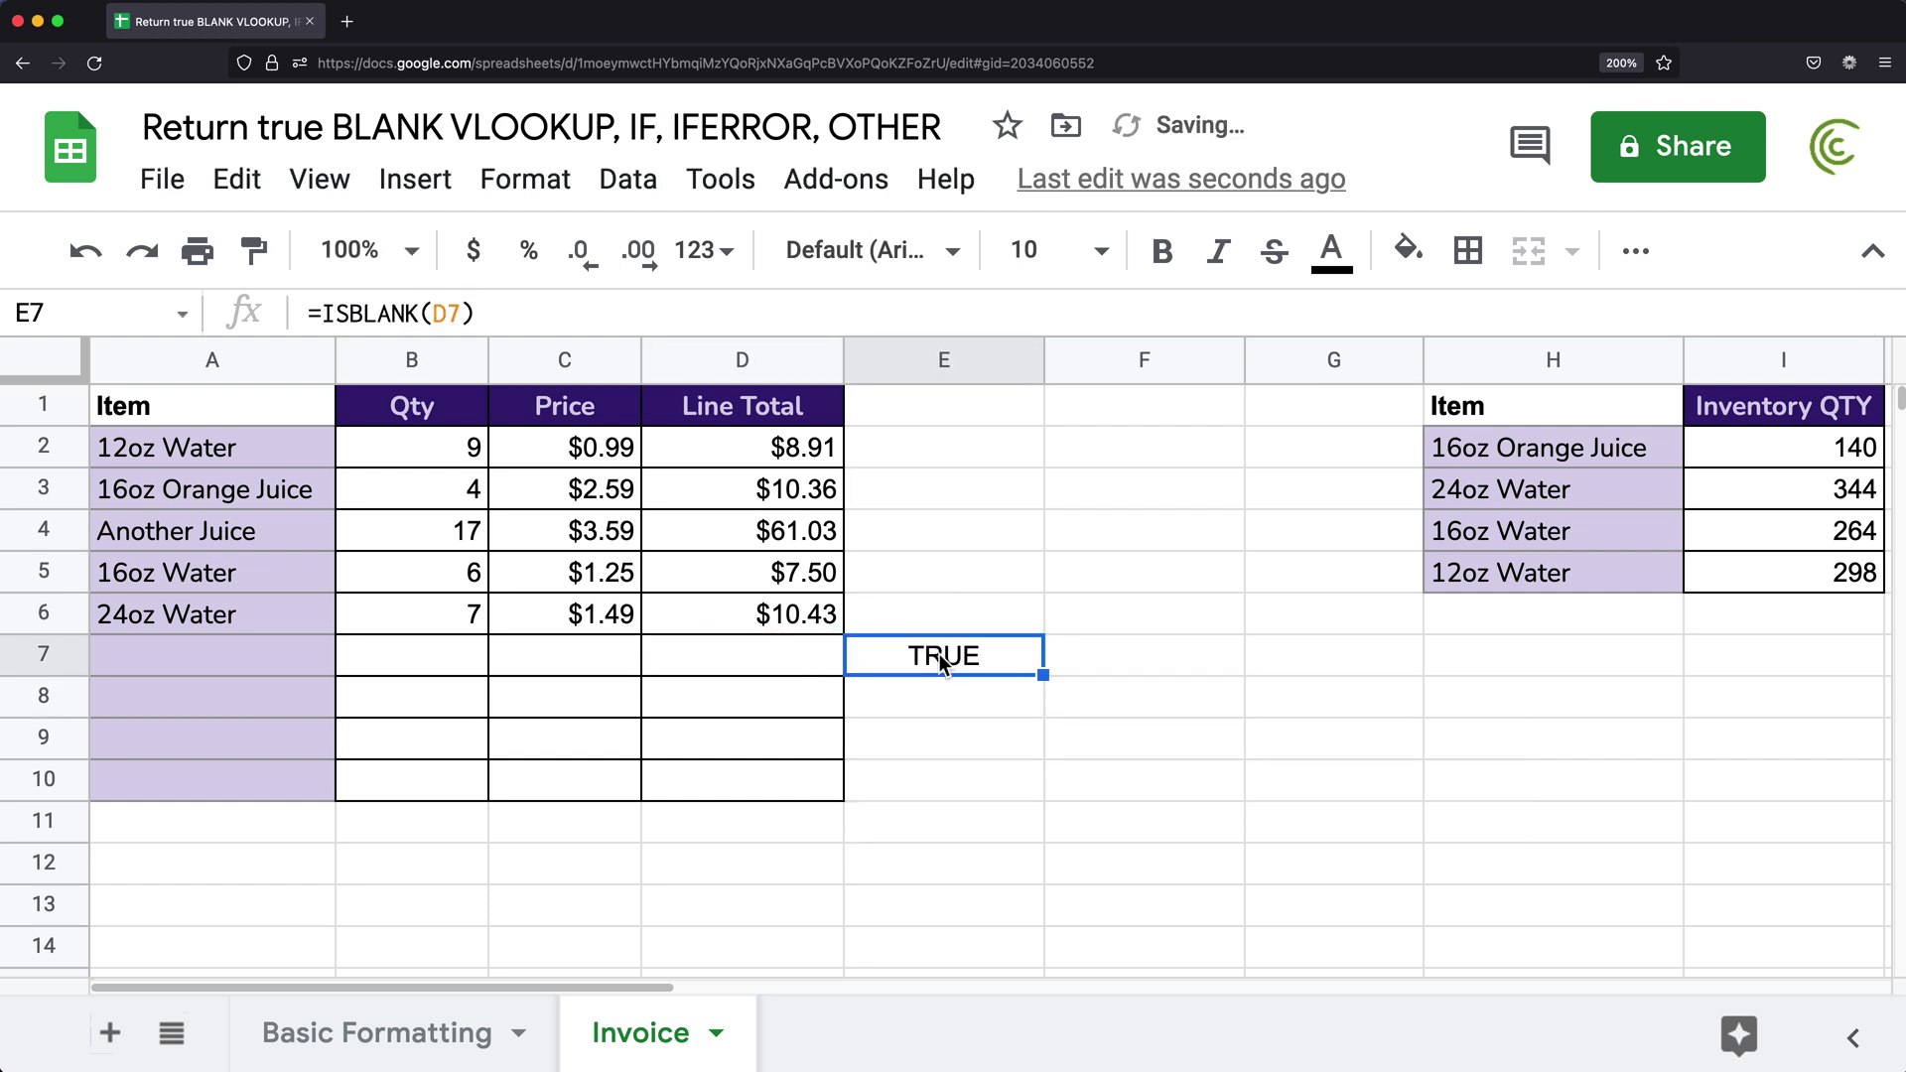
{"action": "left_click", "coordinate": [1111, 533]}
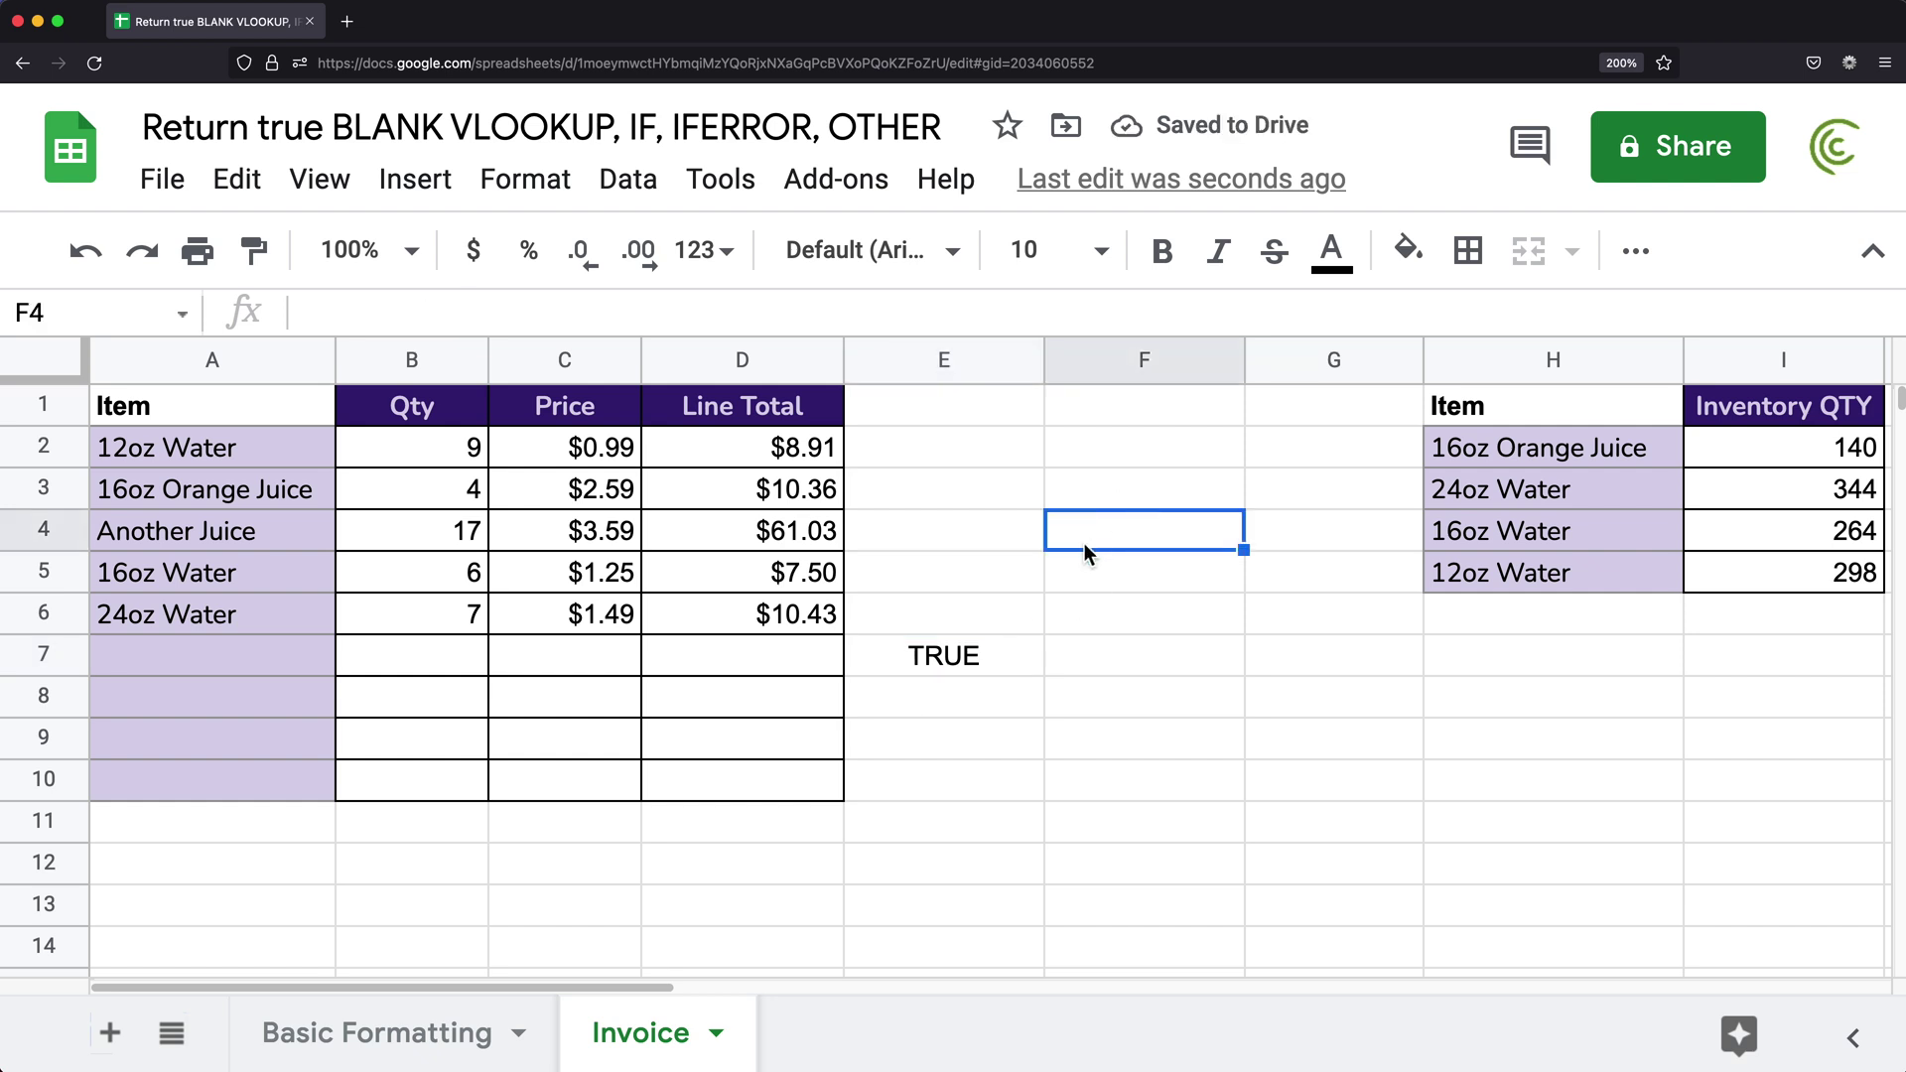
{"action": "type", "text": "=COUN"}
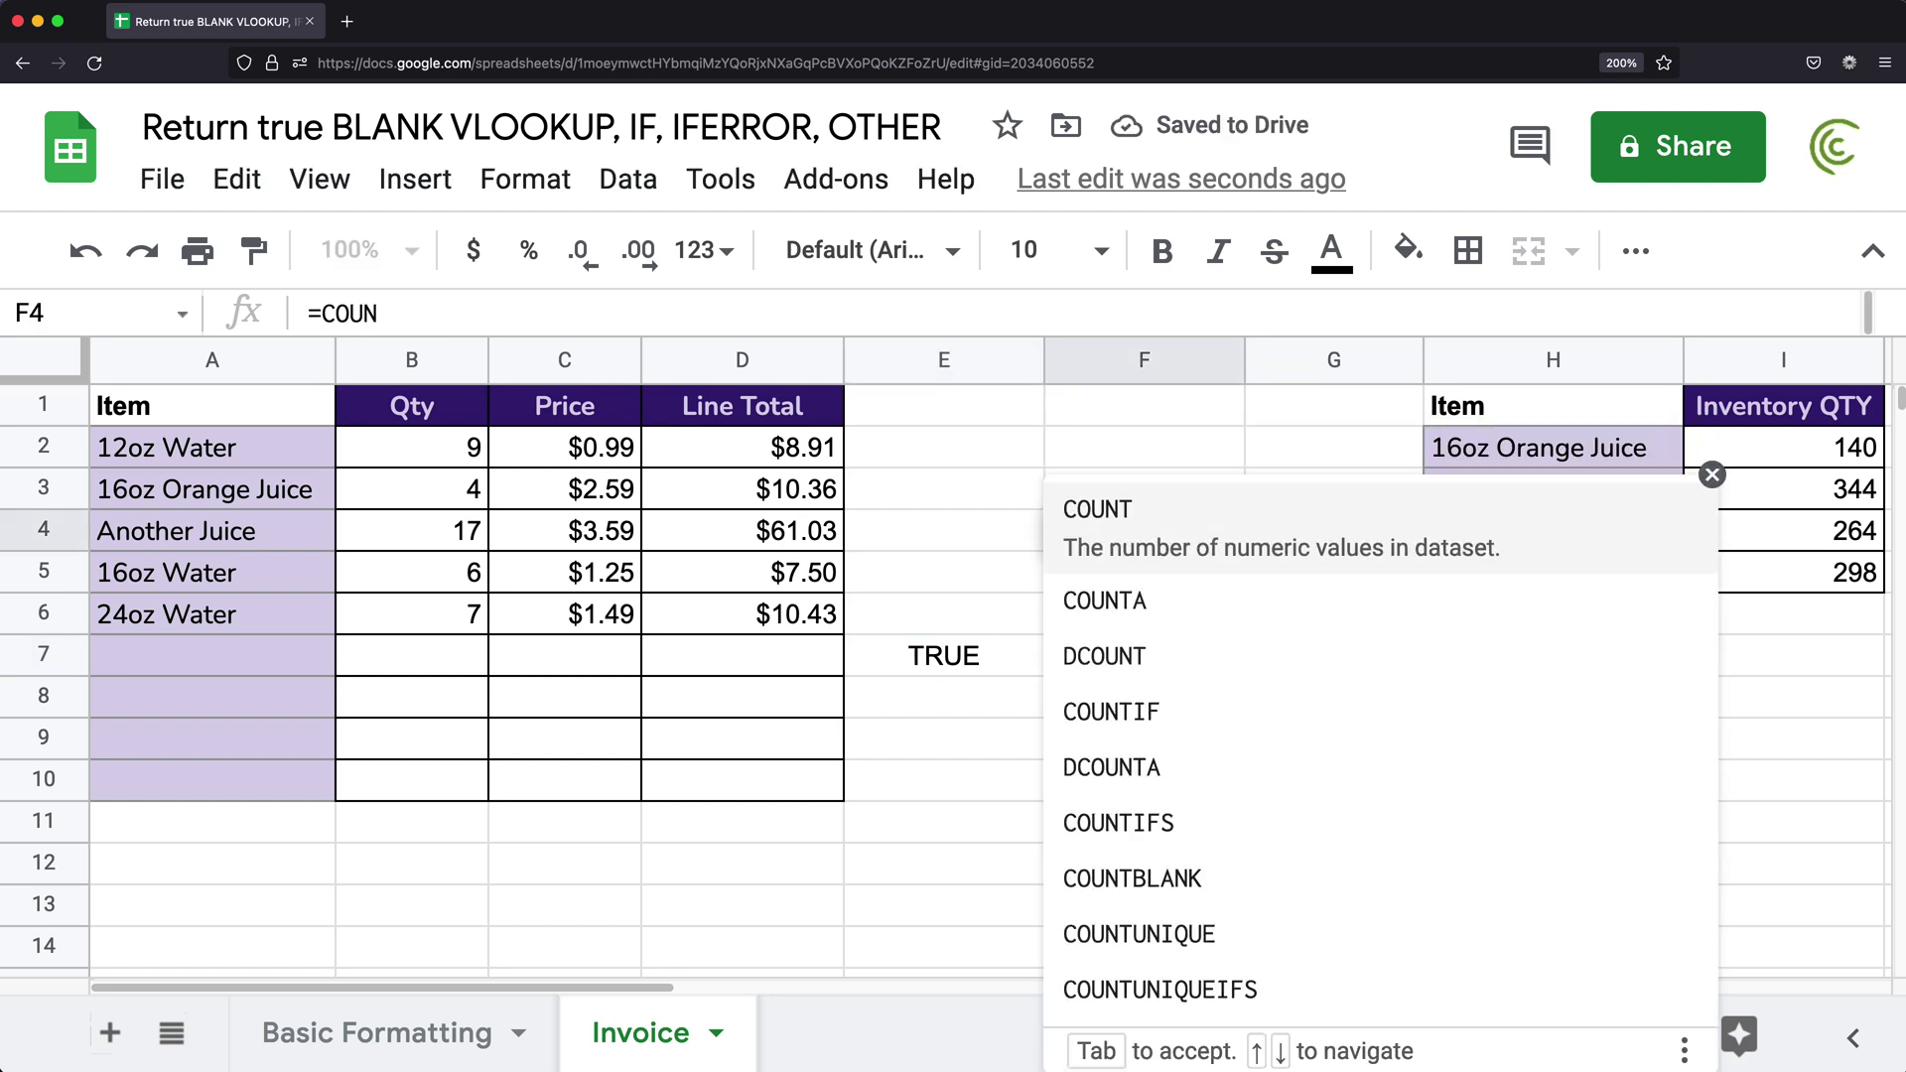
{"action": "type", "text": "TA("}
{"action": "left_click_drag", "start_coordinate": [774, 448], "coordinate": [745, 778]}
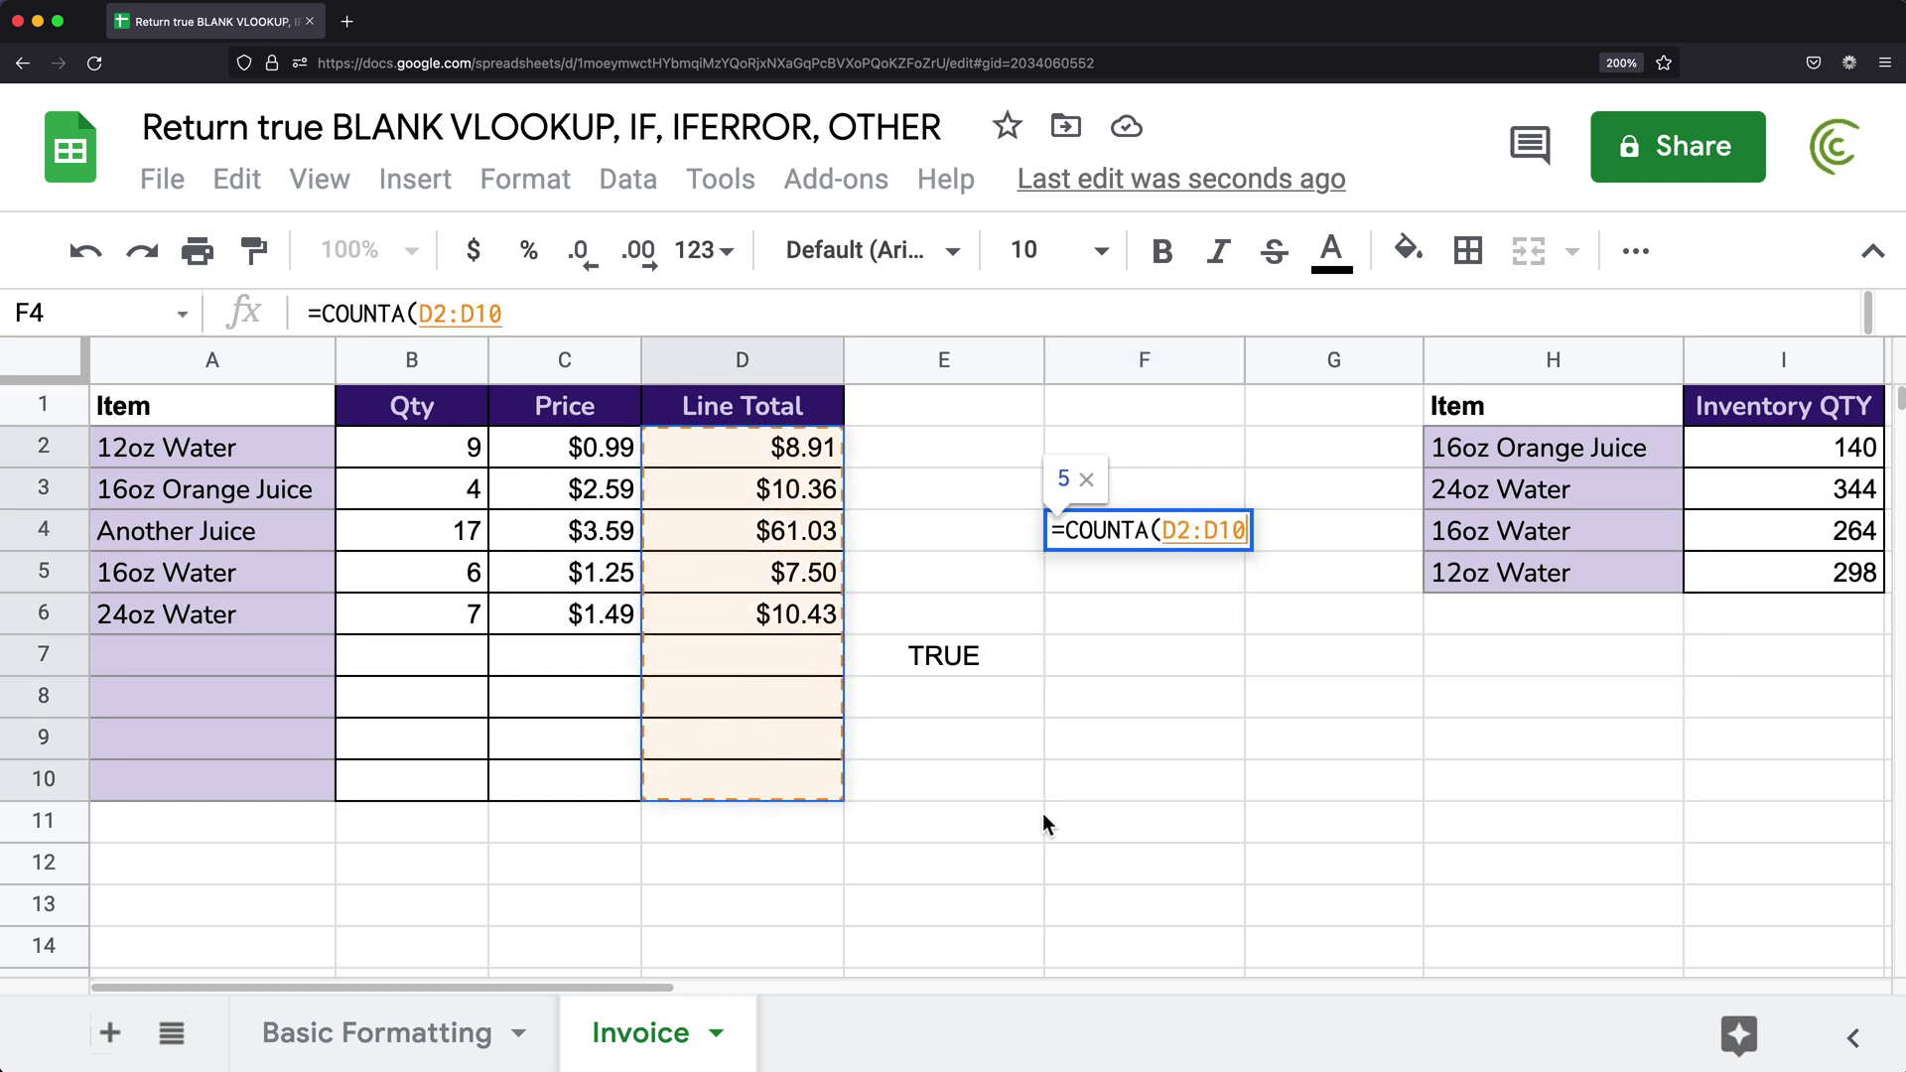
{"action": "type", "text": ")"}
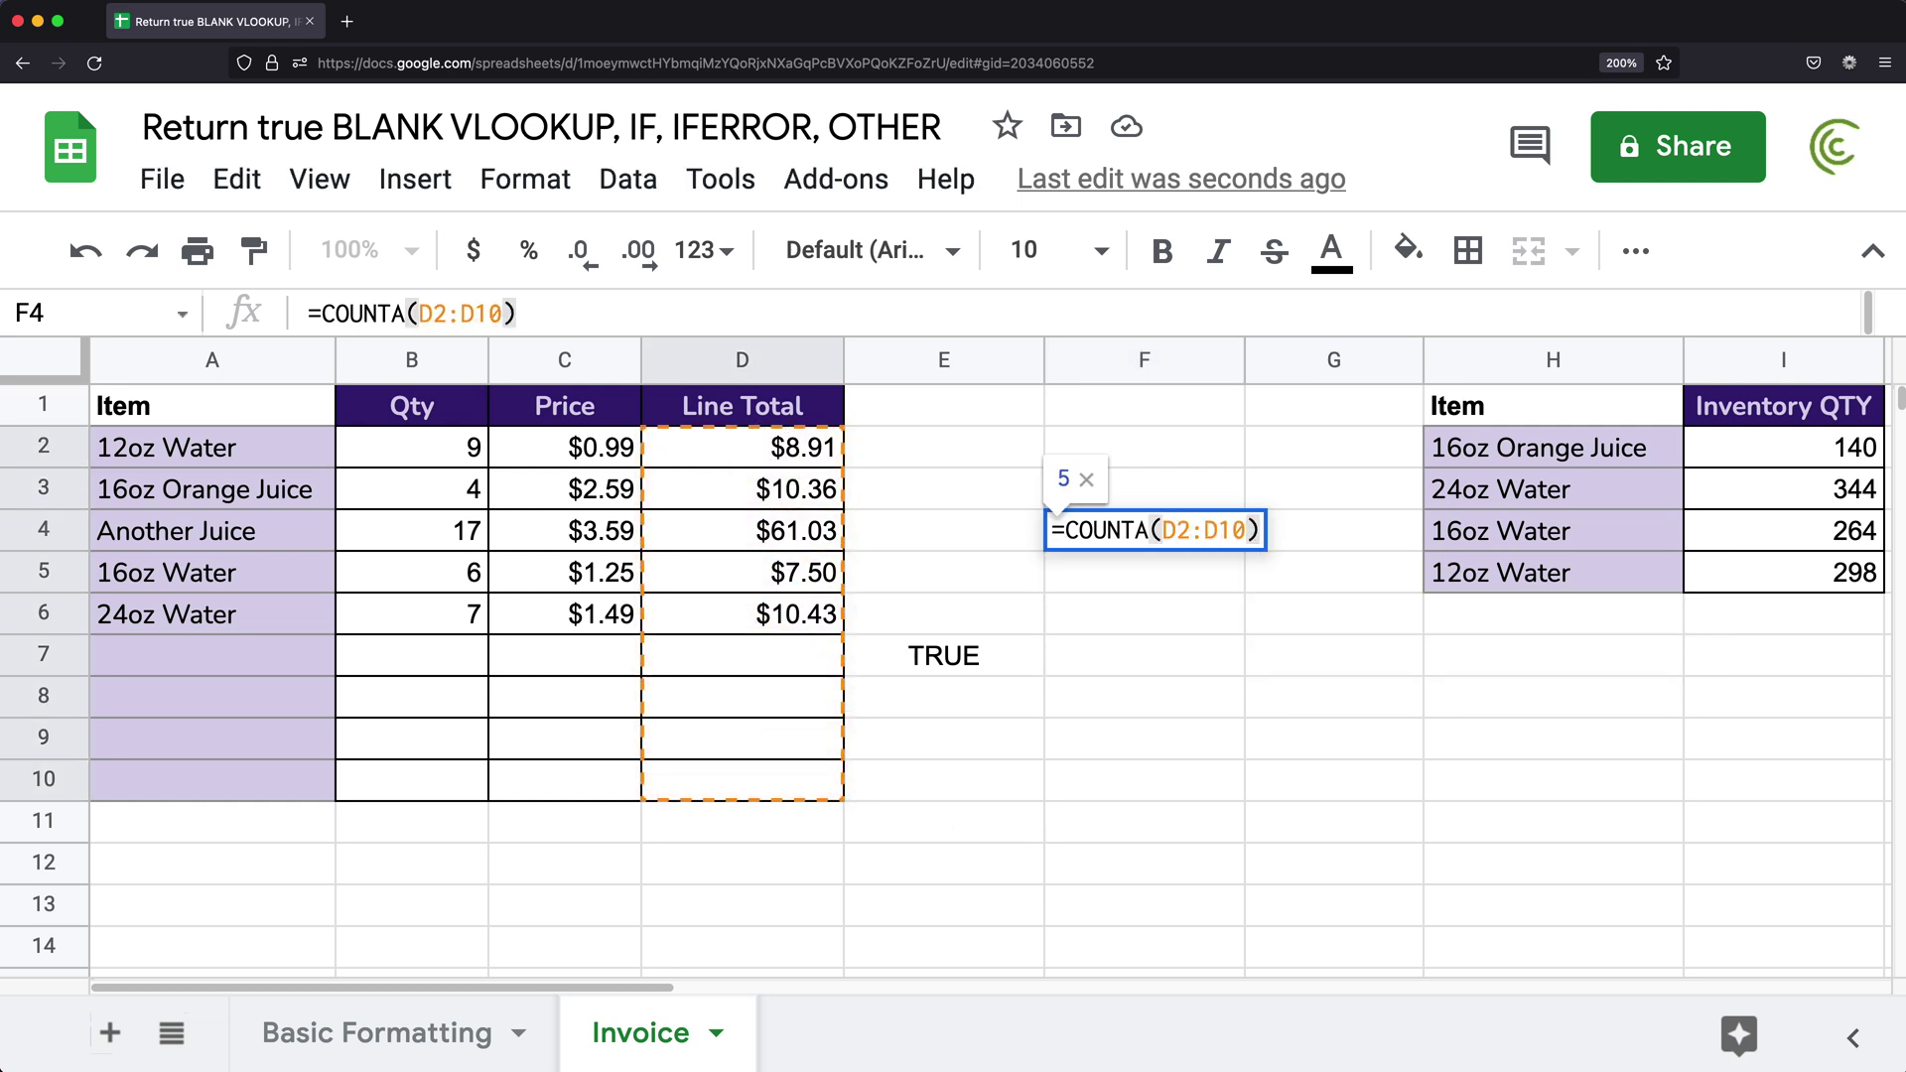
{"action": "key", "text": "Return"}
{"action": "left_click_drag", "start_coordinate": [1144, 530], "coordinate": [979, 651]}
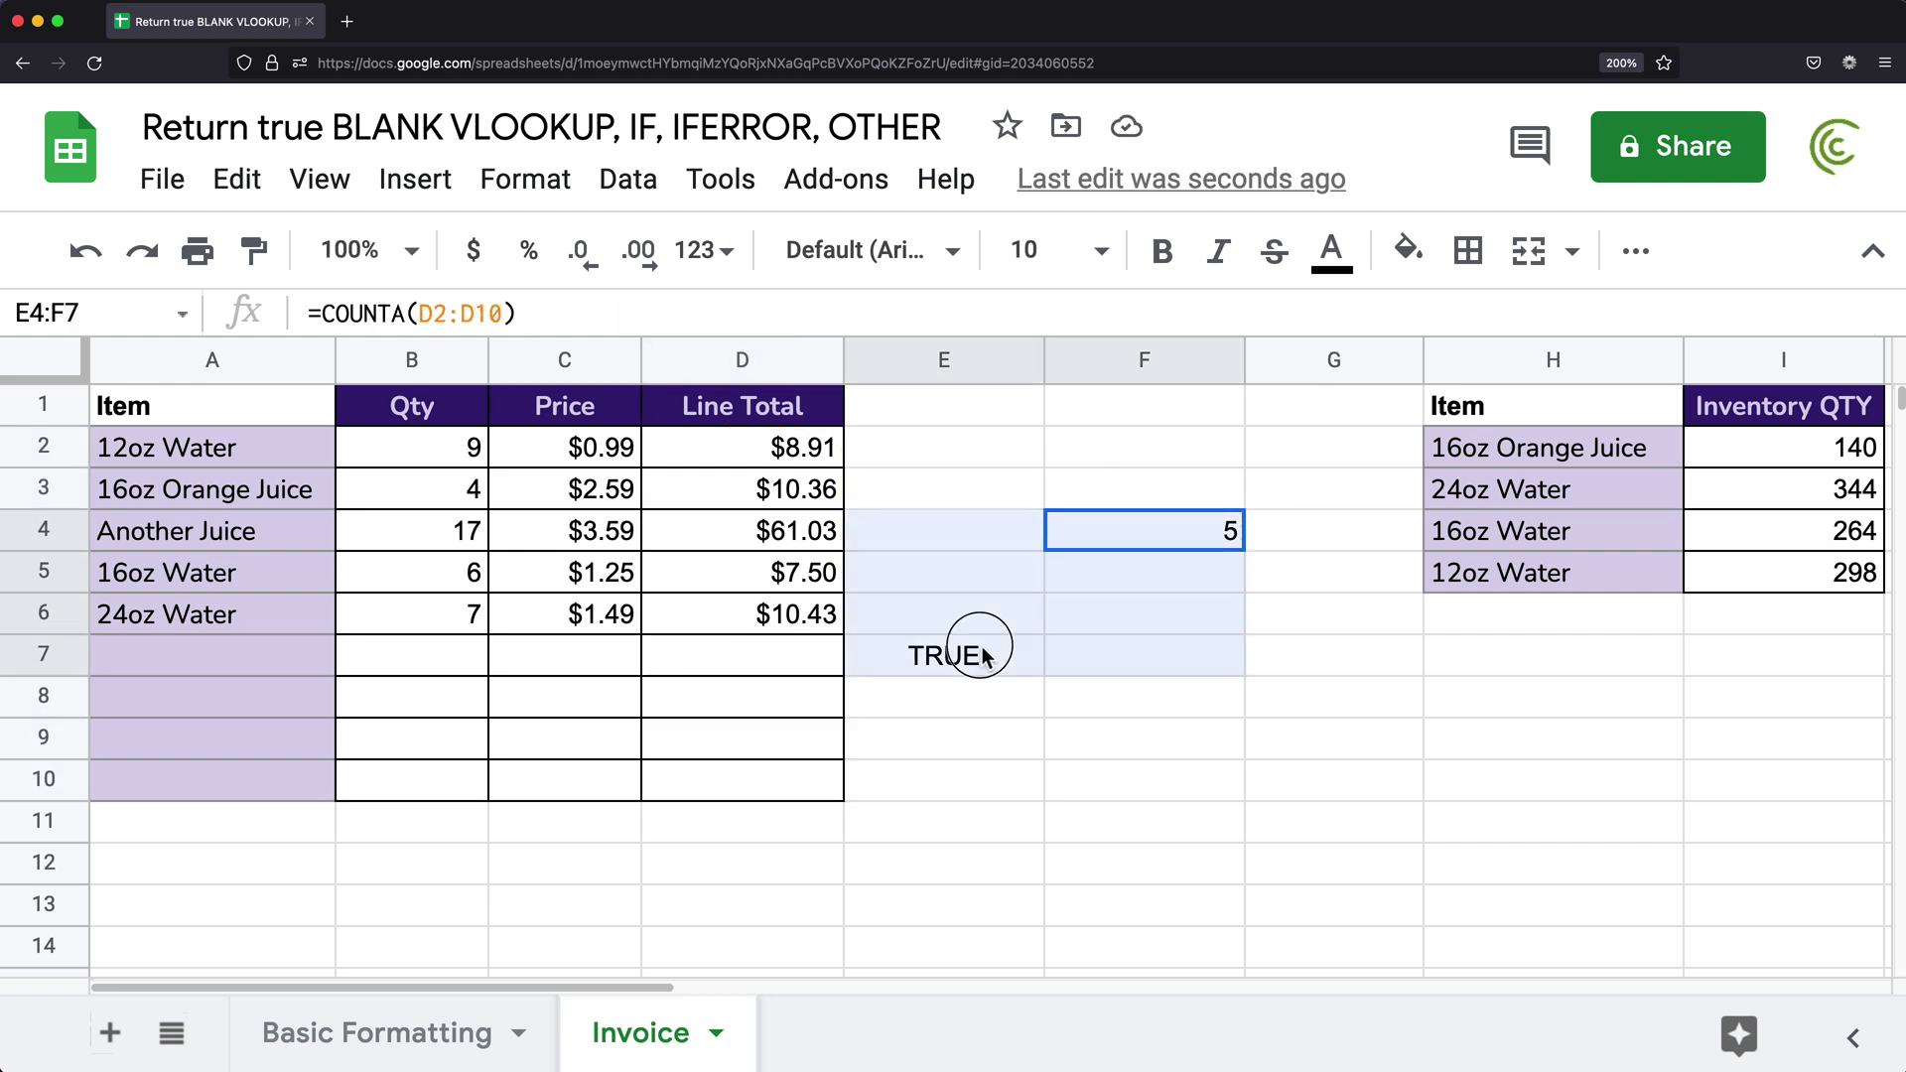
{"action": "key", "text": "Delete"}
- Review the Line Total formulas in D7 and D2 without changing them
{"action": "left_click", "coordinate": [935, 626]}
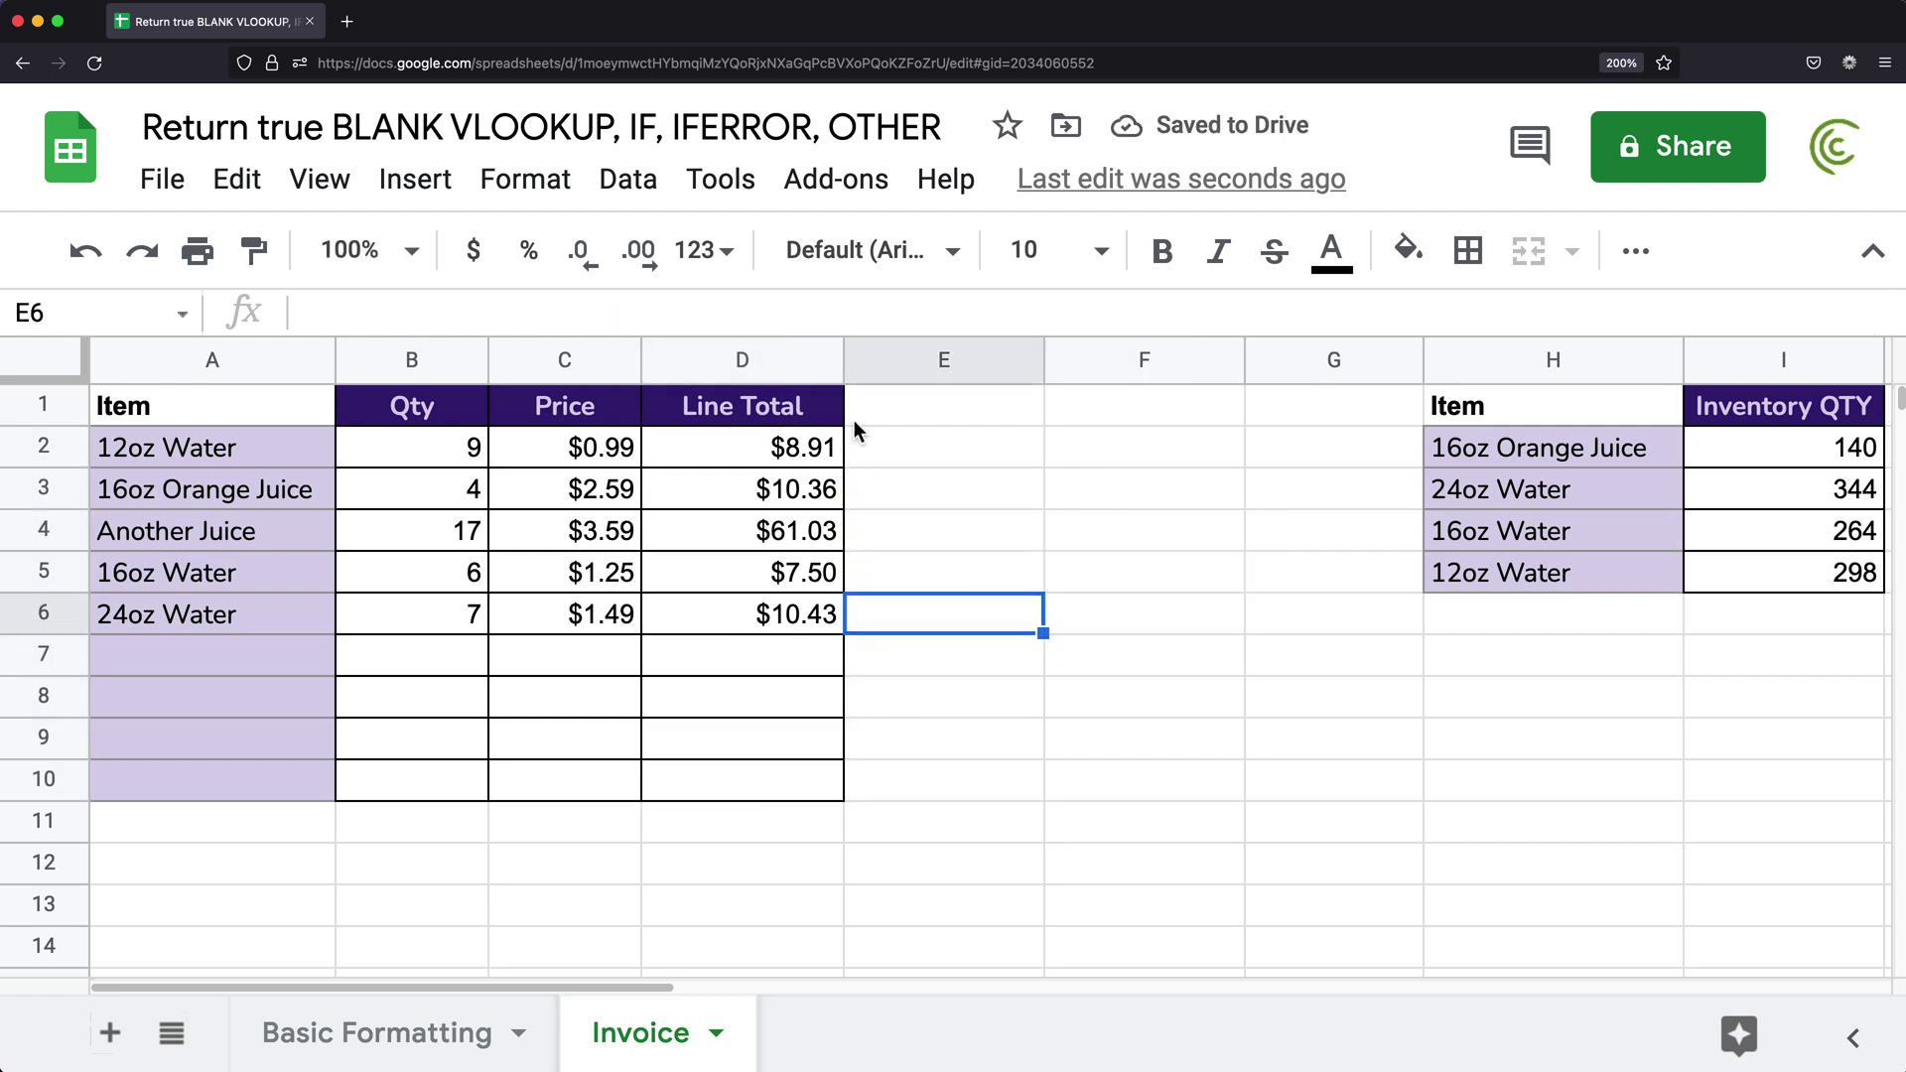
{"action": "left_click", "coordinate": [792, 667]}
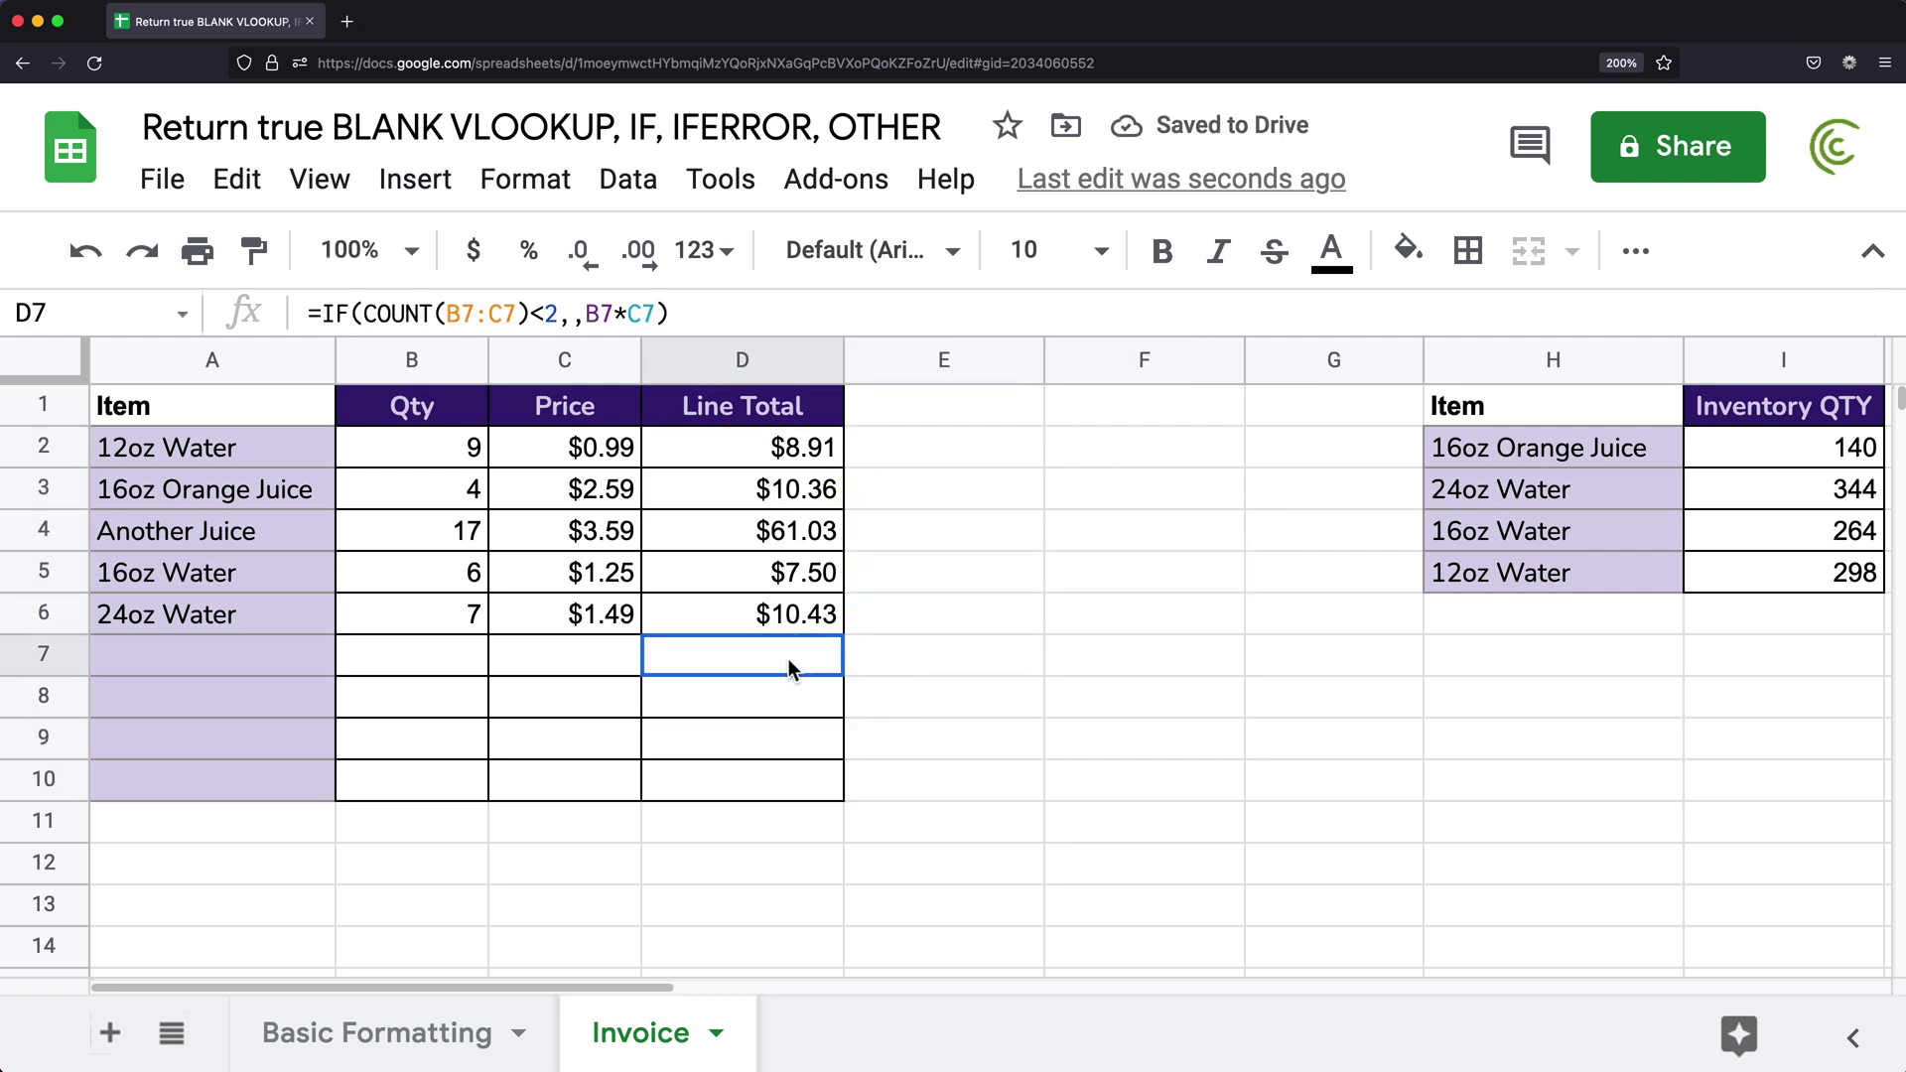
{"action": "double_click", "coordinate": [737, 455]}
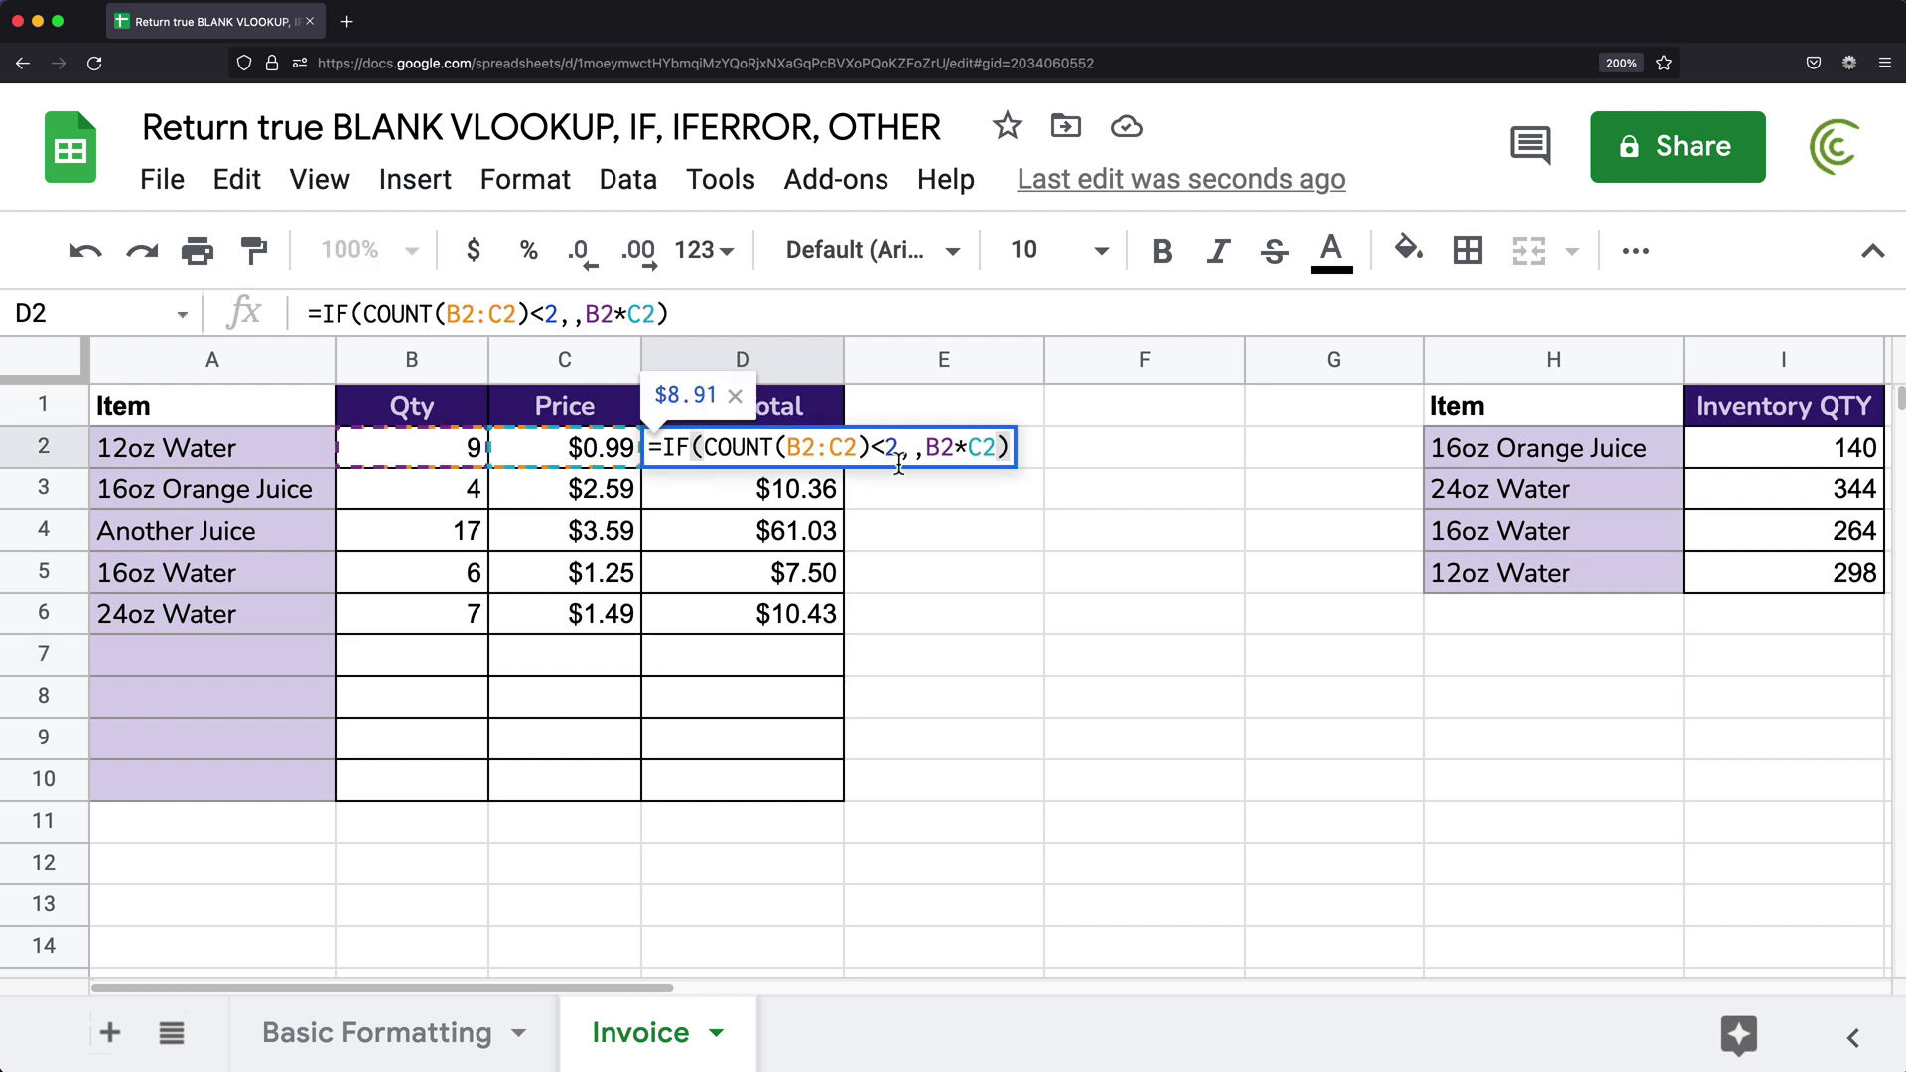
{"action": "left_click", "coordinate": [944, 407]}
{"action": "left_click", "coordinate": [908, 587]}
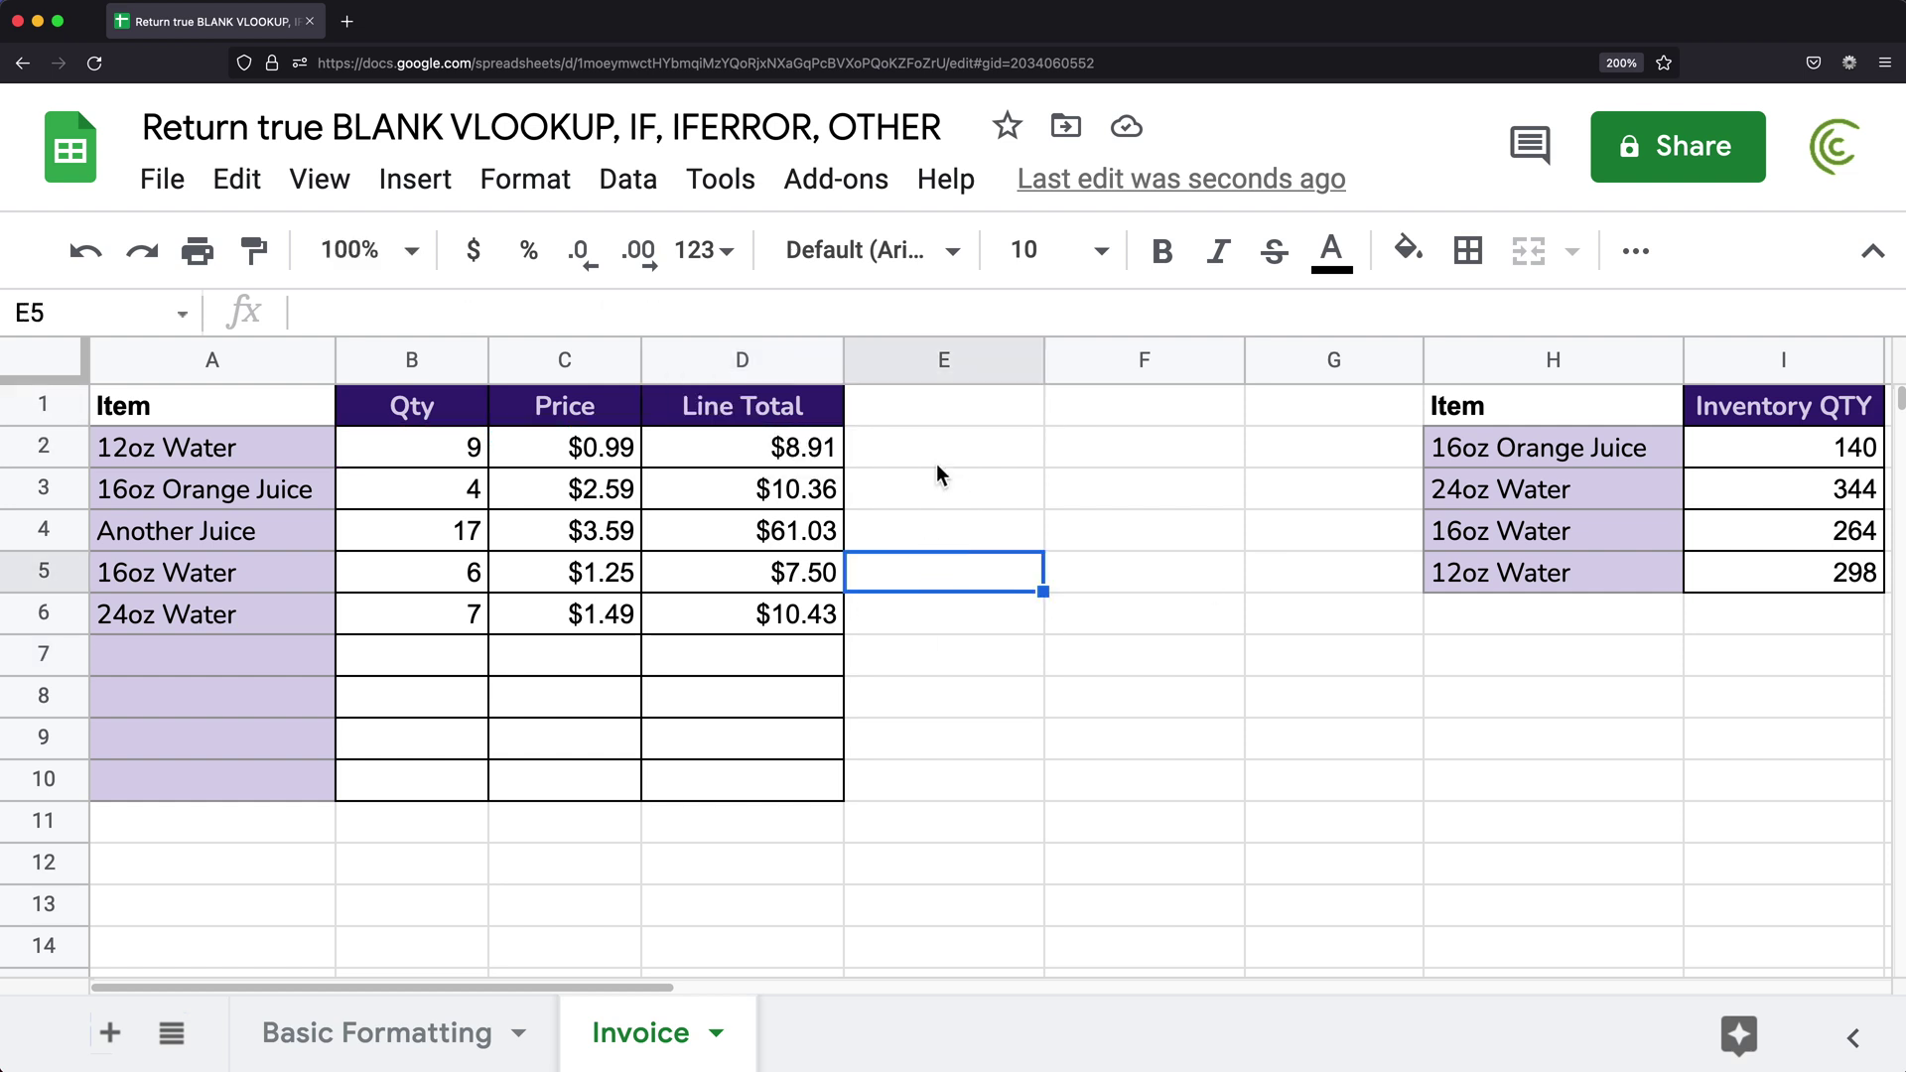
- Paste the Inventory QTY header from I1 into E1, then review the items and H2:I5 lookup table
{"action": "left_click", "coordinate": [1821, 417]}
{"action": "left_click", "coordinate": [938, 396]}
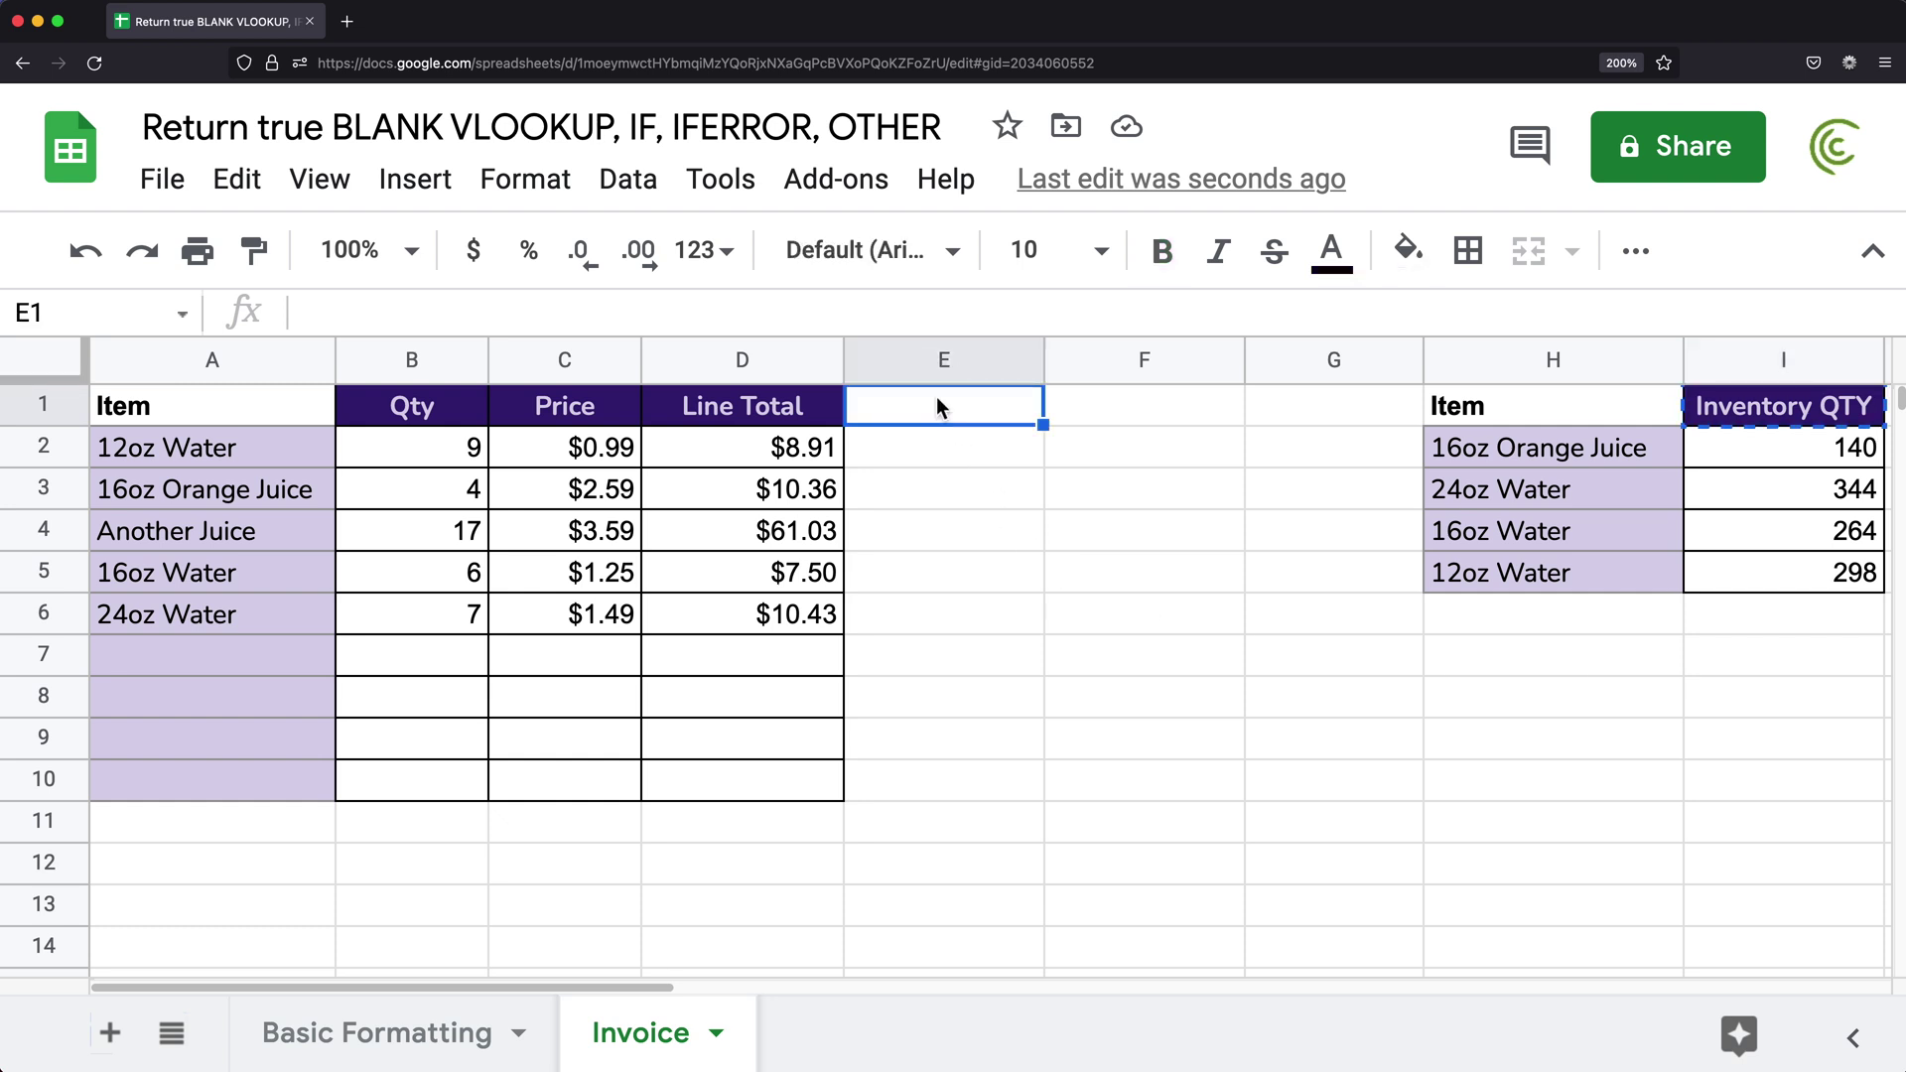
{"action": "type", "text": "Inventory QTY"}
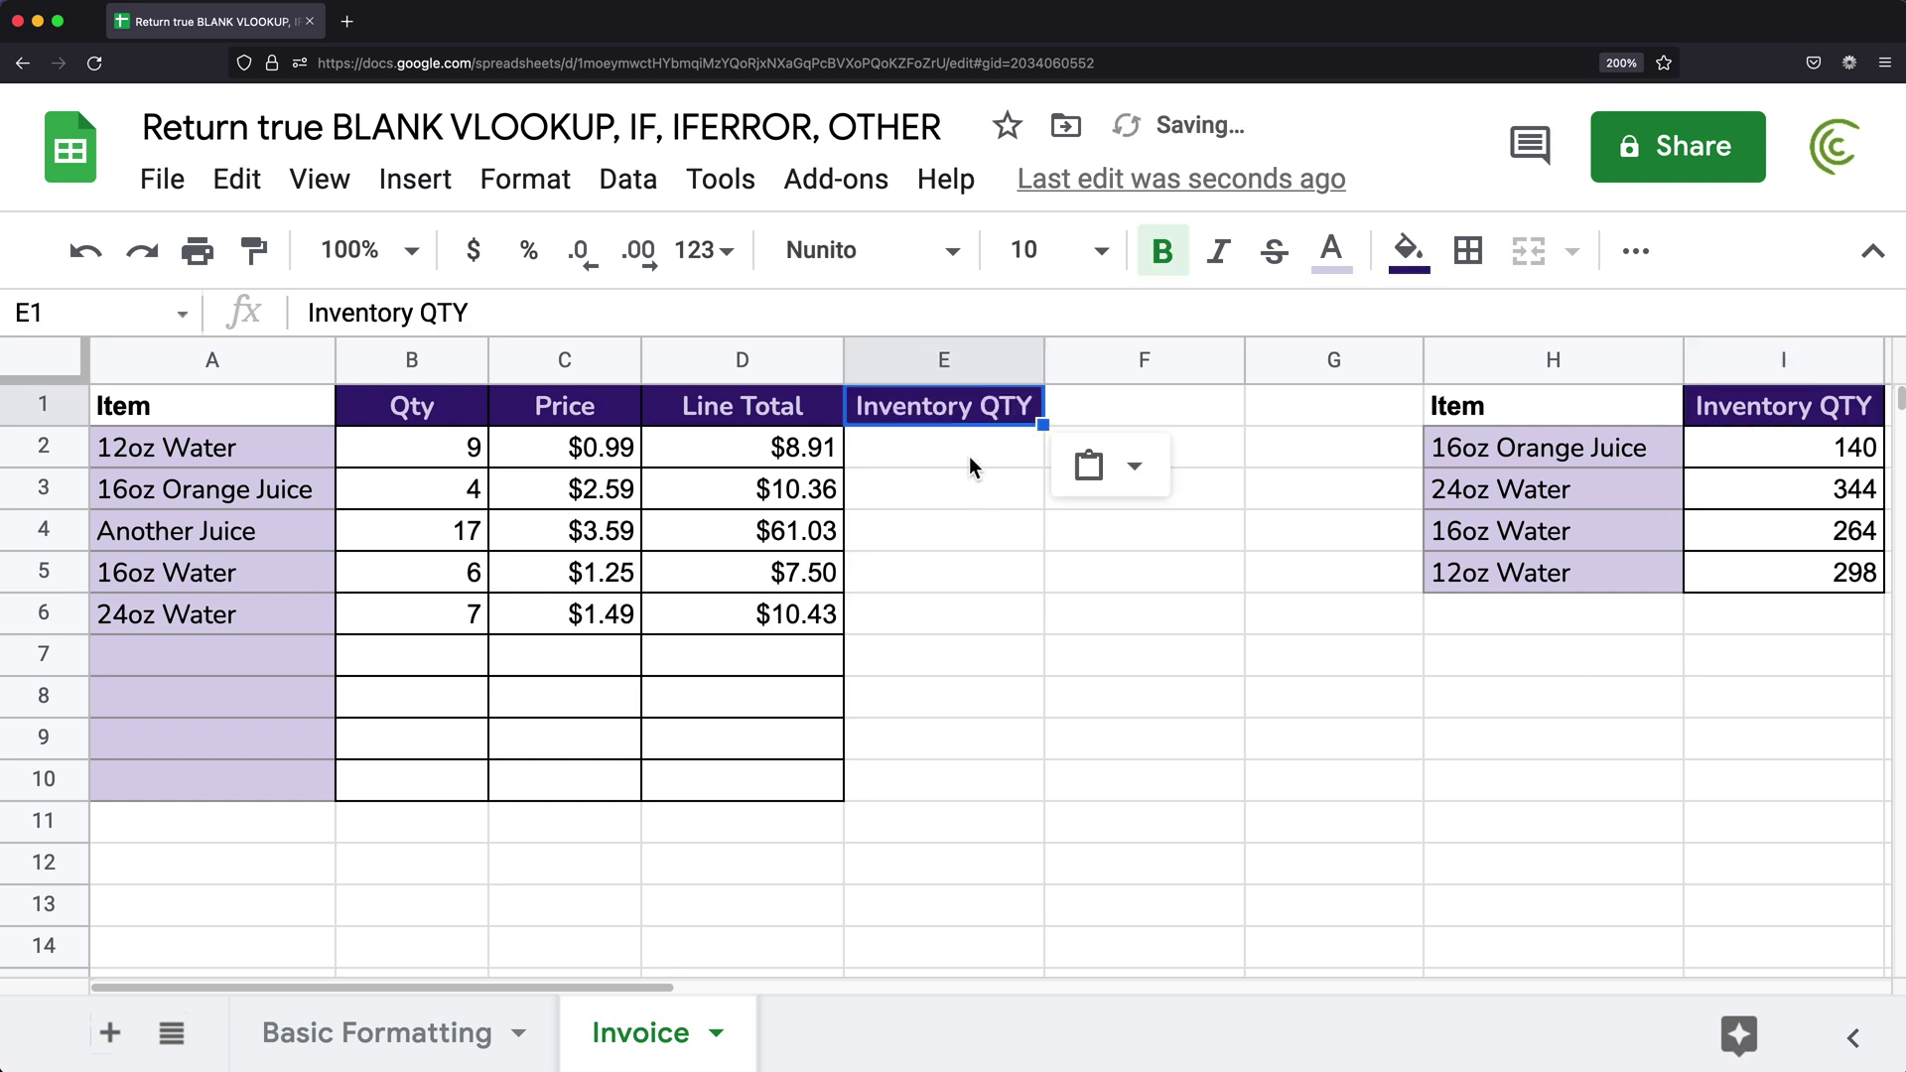
{"action": "left_click", "coordinate": [969, 463]}
{"action": "left_click_drag", "start_coordinate": [199, 457], "coordinate": [187, 616]}
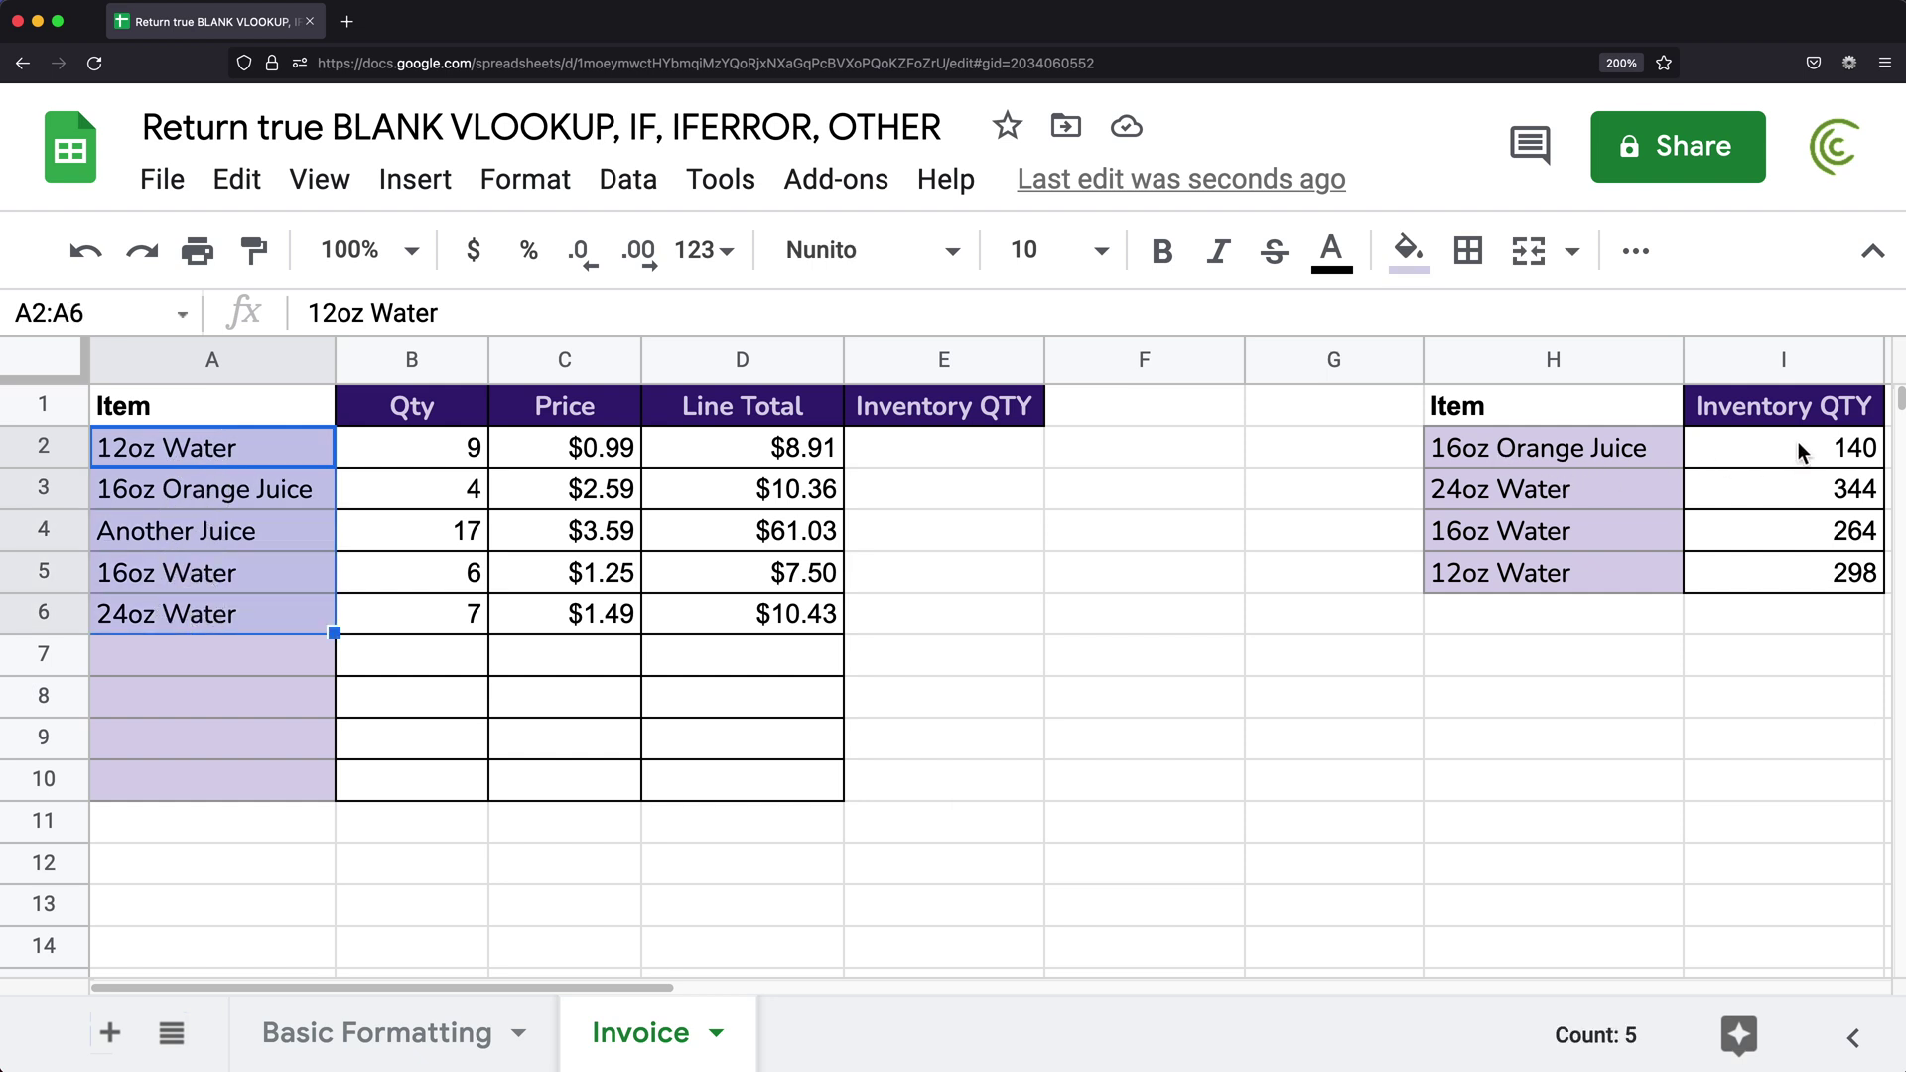
{"action": "mouse_move", "coordinate": [1797, 446]}
{"action": "left_mouse_down"}
{"action": "mouse_move", "coordinate": [1804, 609]}
{"action": "mouse_move", "coordinate": [1787, 579]}
{"action": "left_mouse_up"}
{"action": "mouse_move", "coordinate": [1558, 456]}
{"action": "left_mouse_down"}
{"action": "mouse_move", "coordinate": [1792, 596]}
{"action": "mouse_move", "coordinate": [1832, 519]}
{"action": "left_mouse_up"}
{"action": "left_click", "coordinate": [1837, 449]}
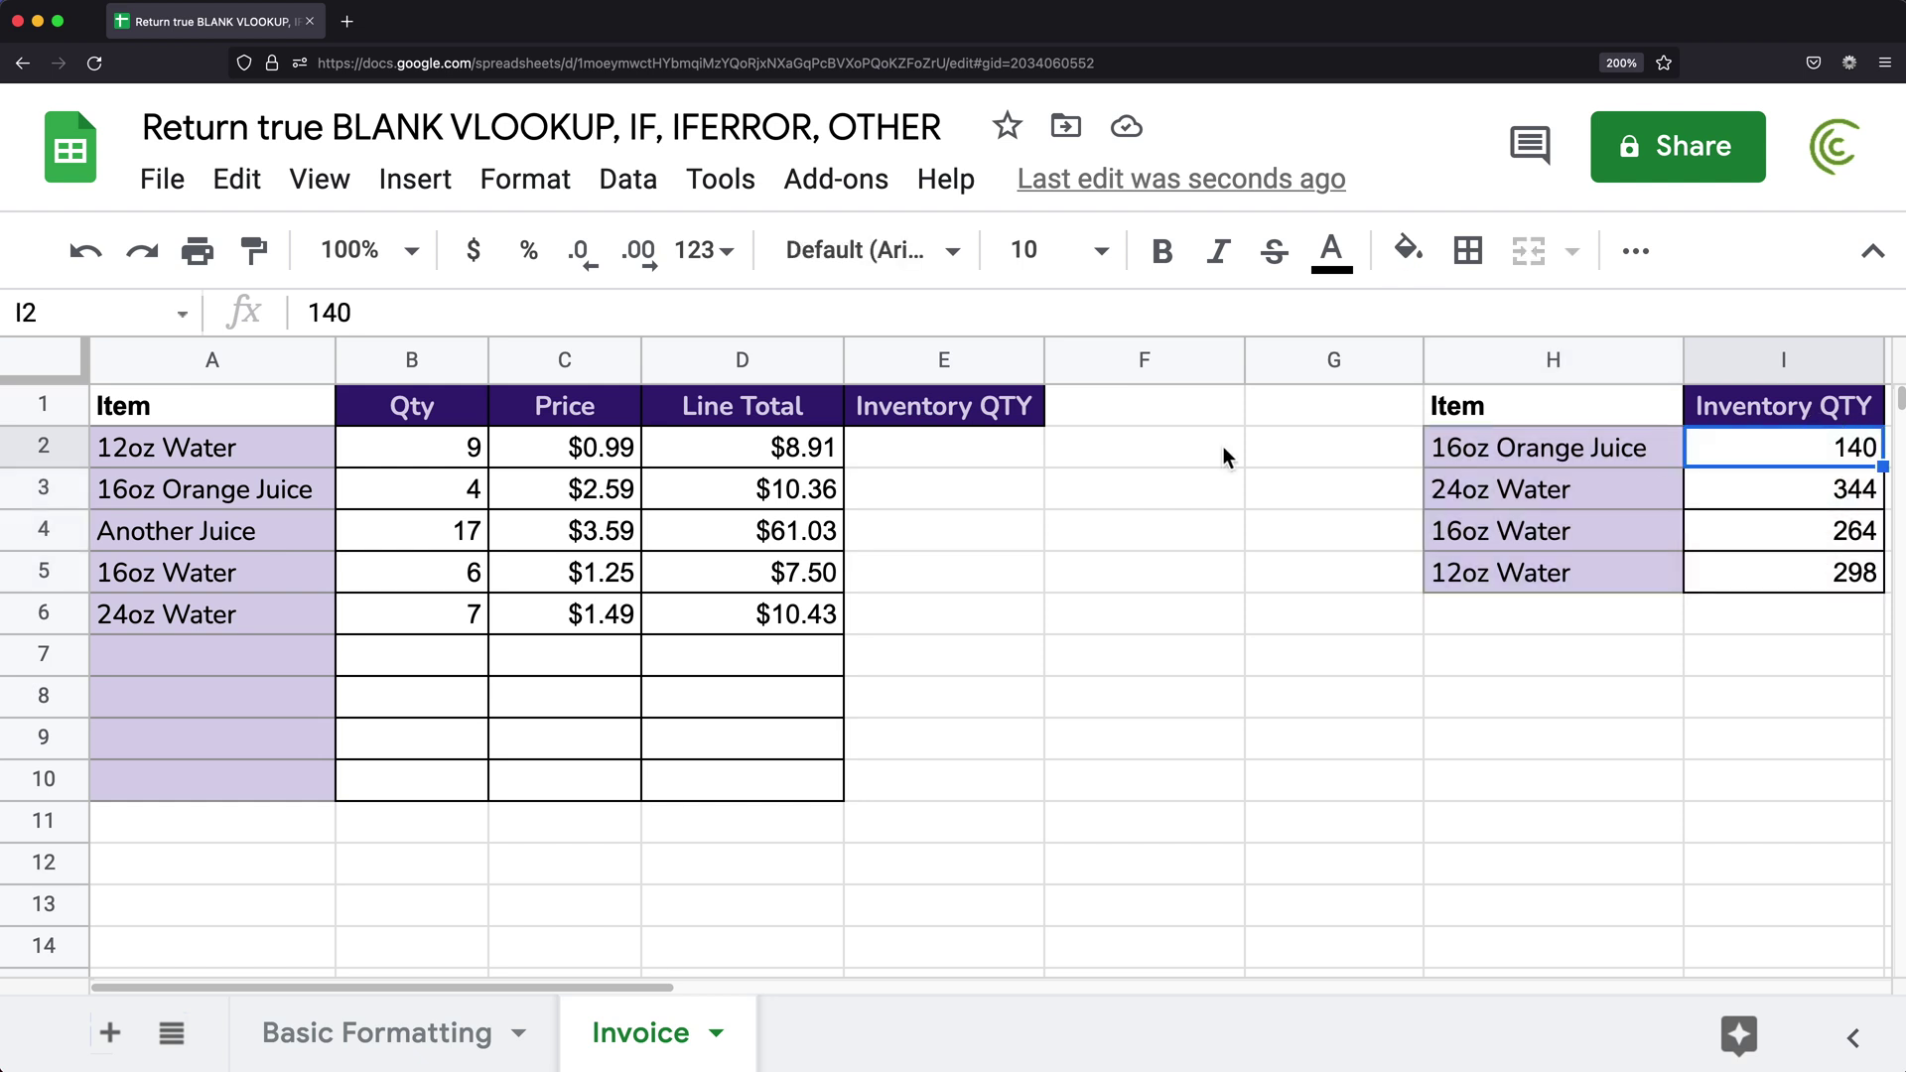
{"action": "left_click", "coordinate": [978, 463]}
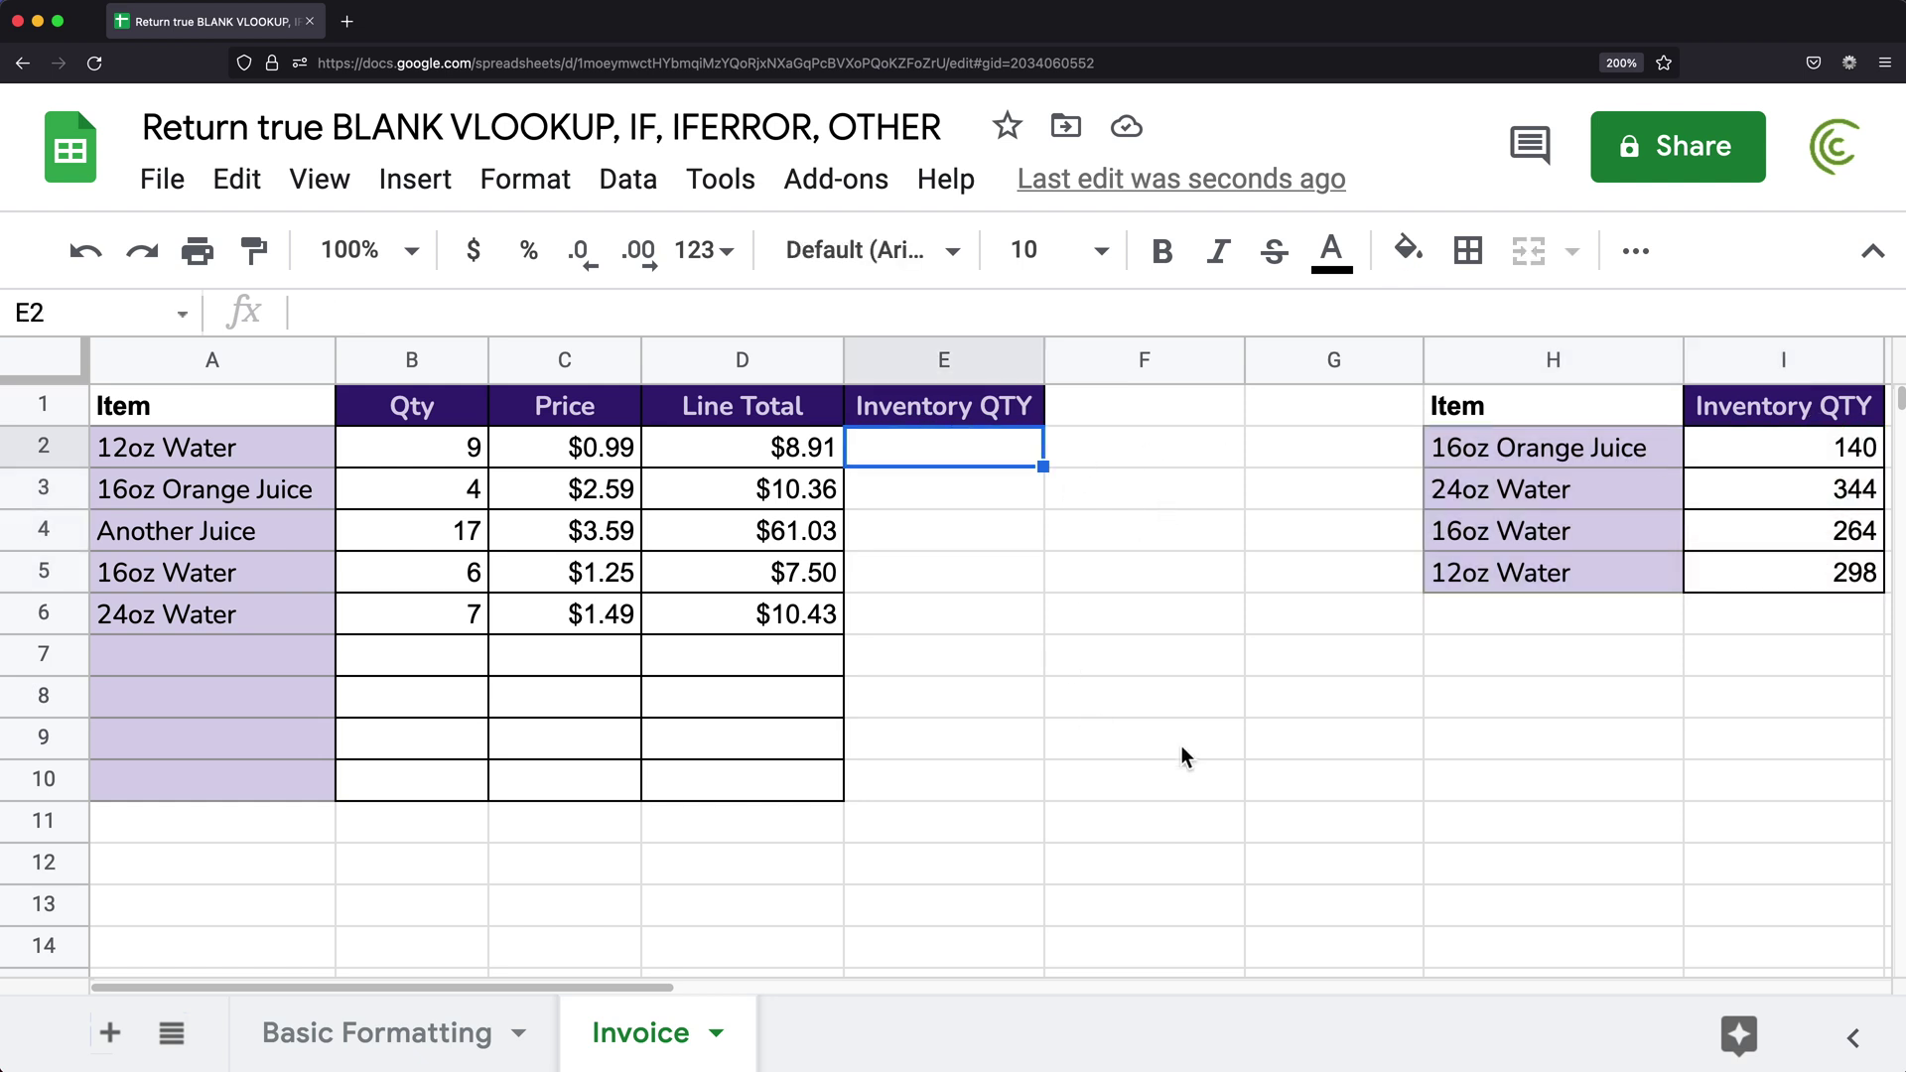
- Enter =VLOOKUP(A2,$H$2:$I$5,2,0) in E2, returning 298, and decline the autofill suggestion
{"action": "type", "text": "="}
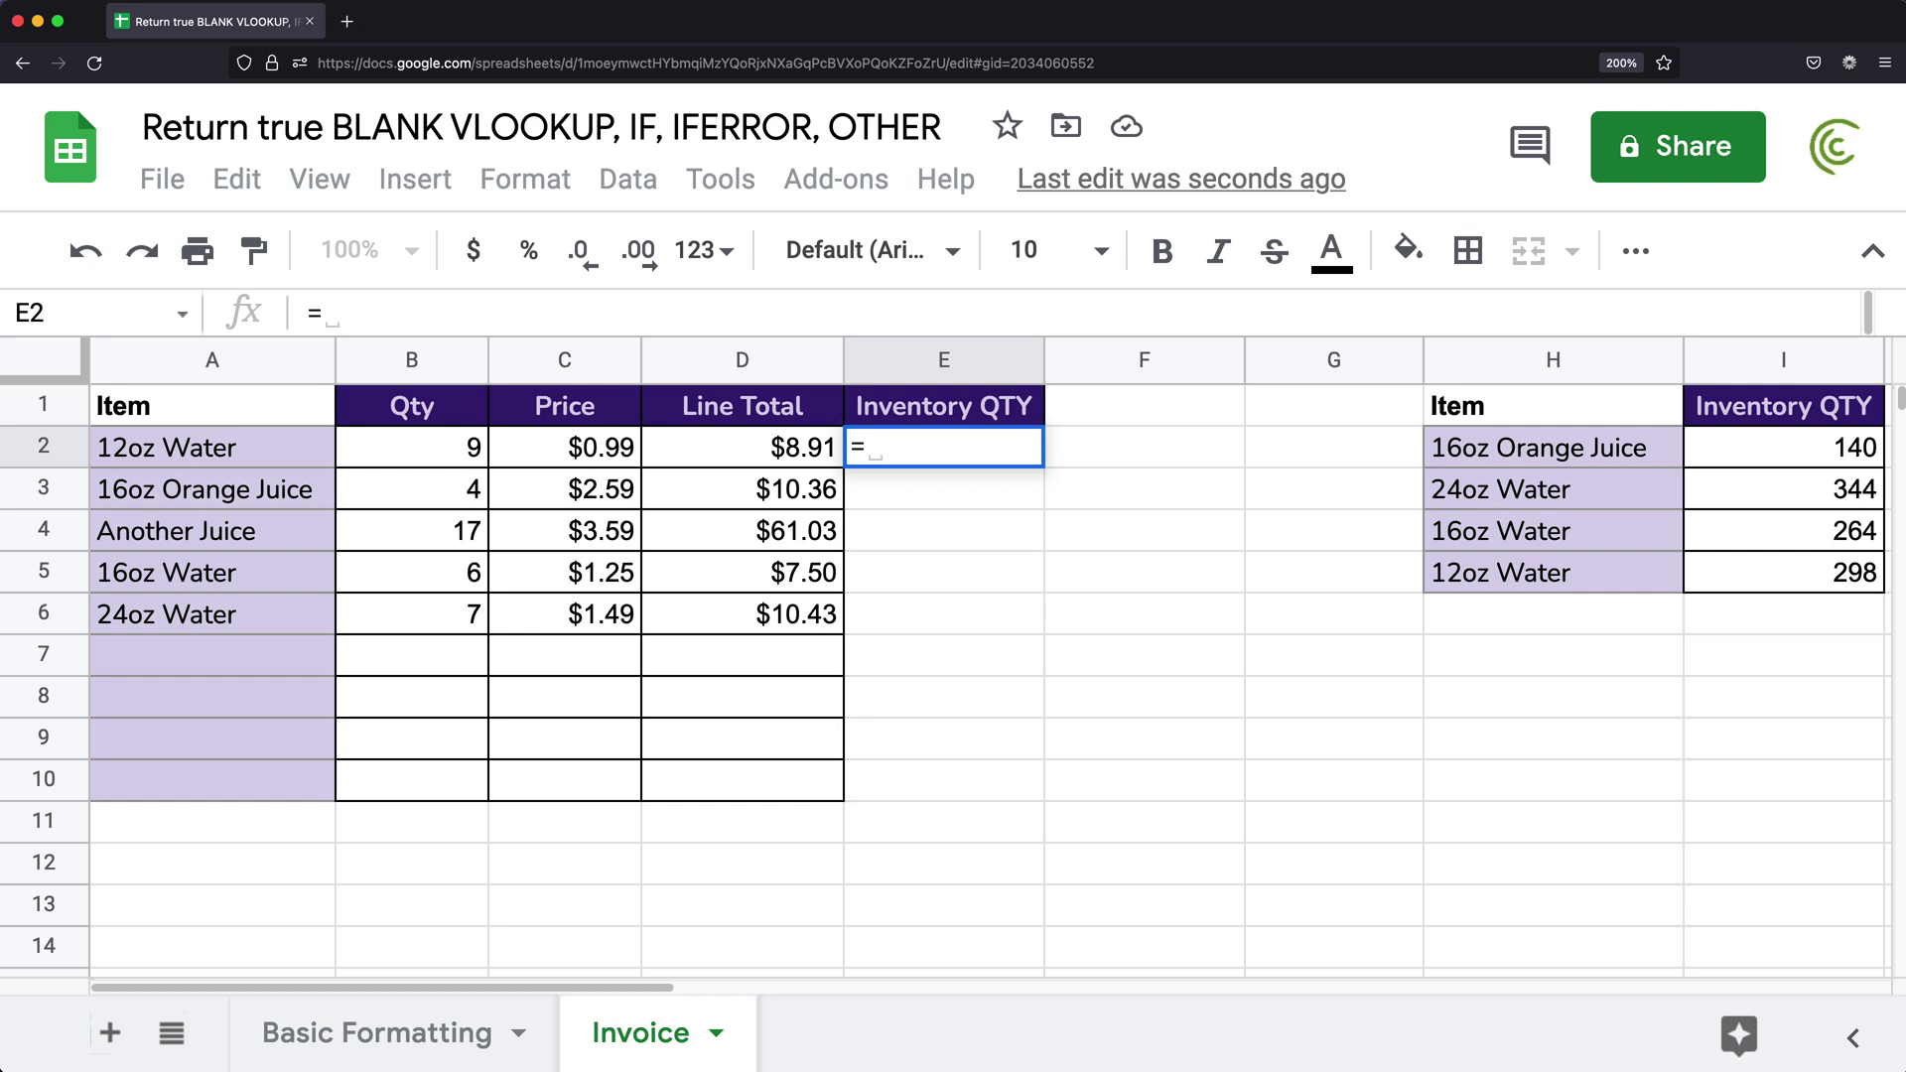
{"action": "type", "text": "VLO"}
{"action": "key", "text": "Tab"}
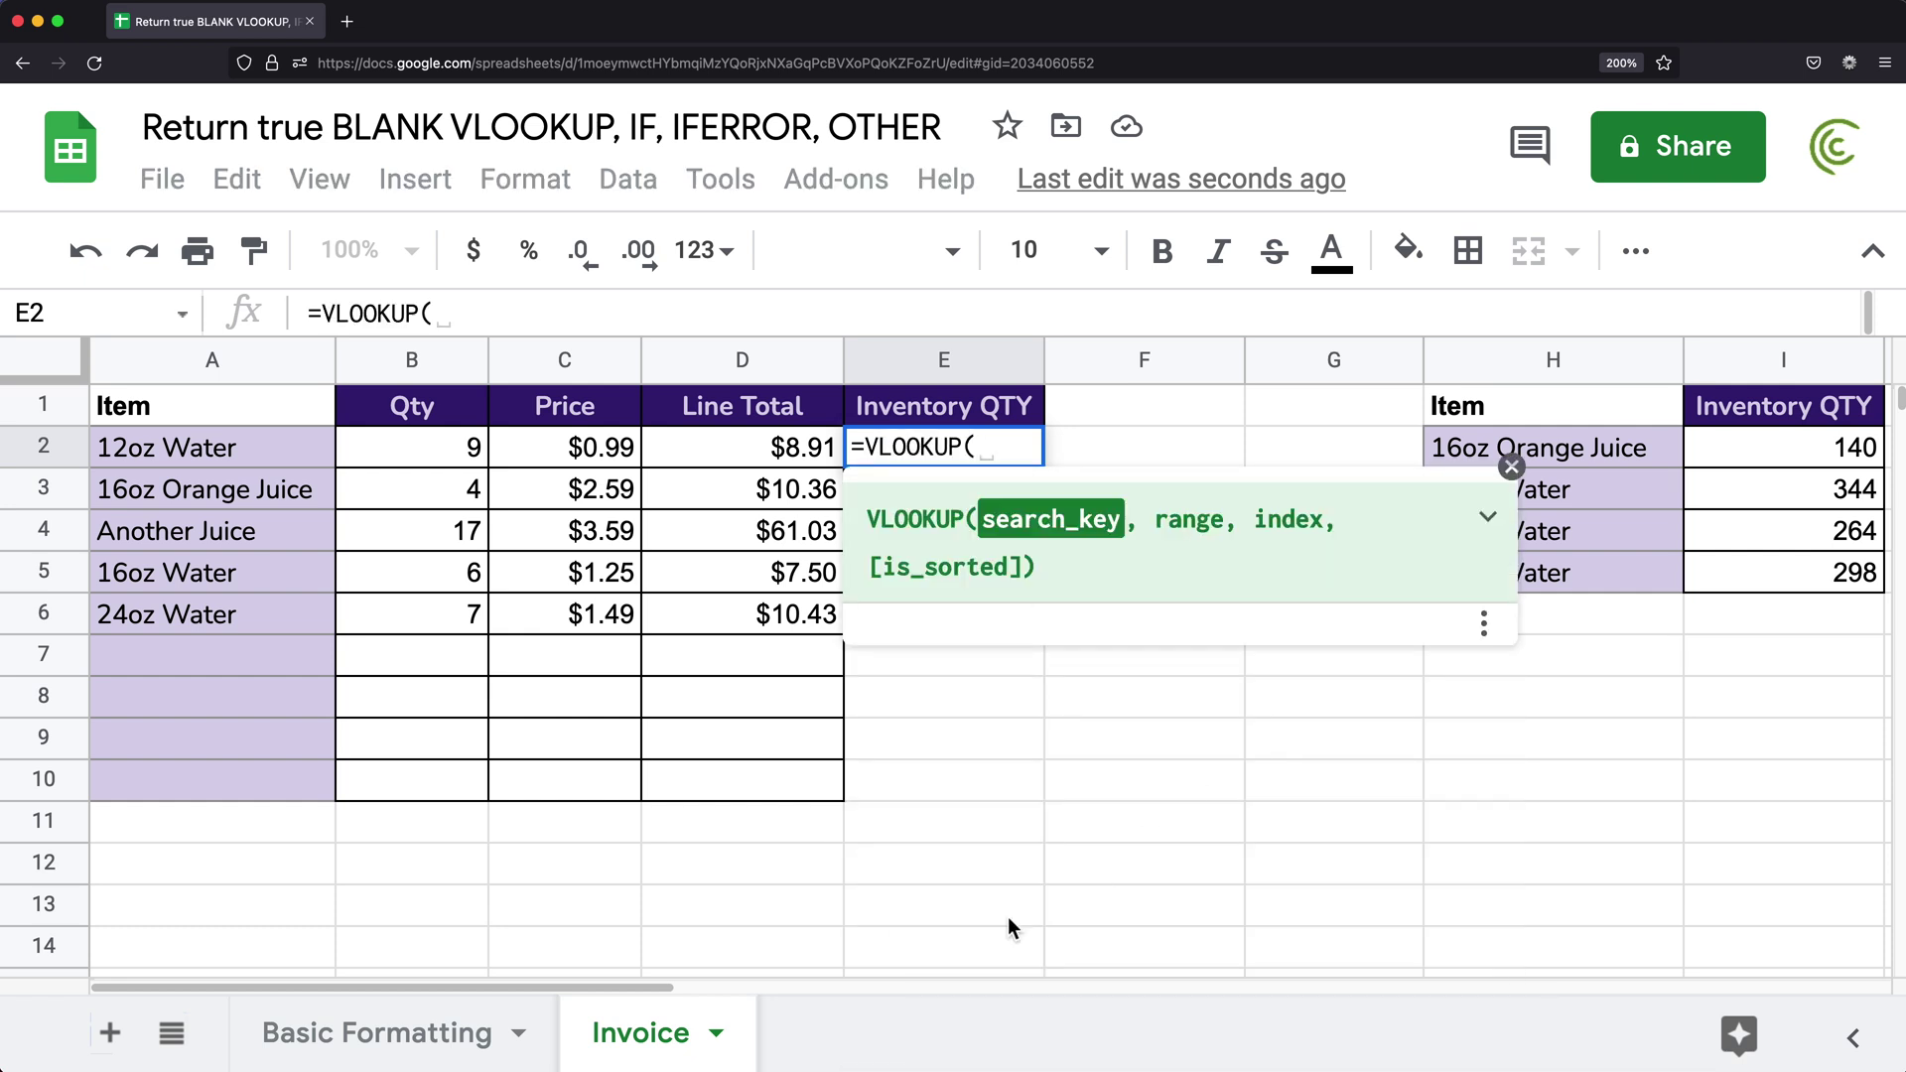
{"action": "left_click", "coordinate": [200, 444]}
{"action": "type", "text": ","}
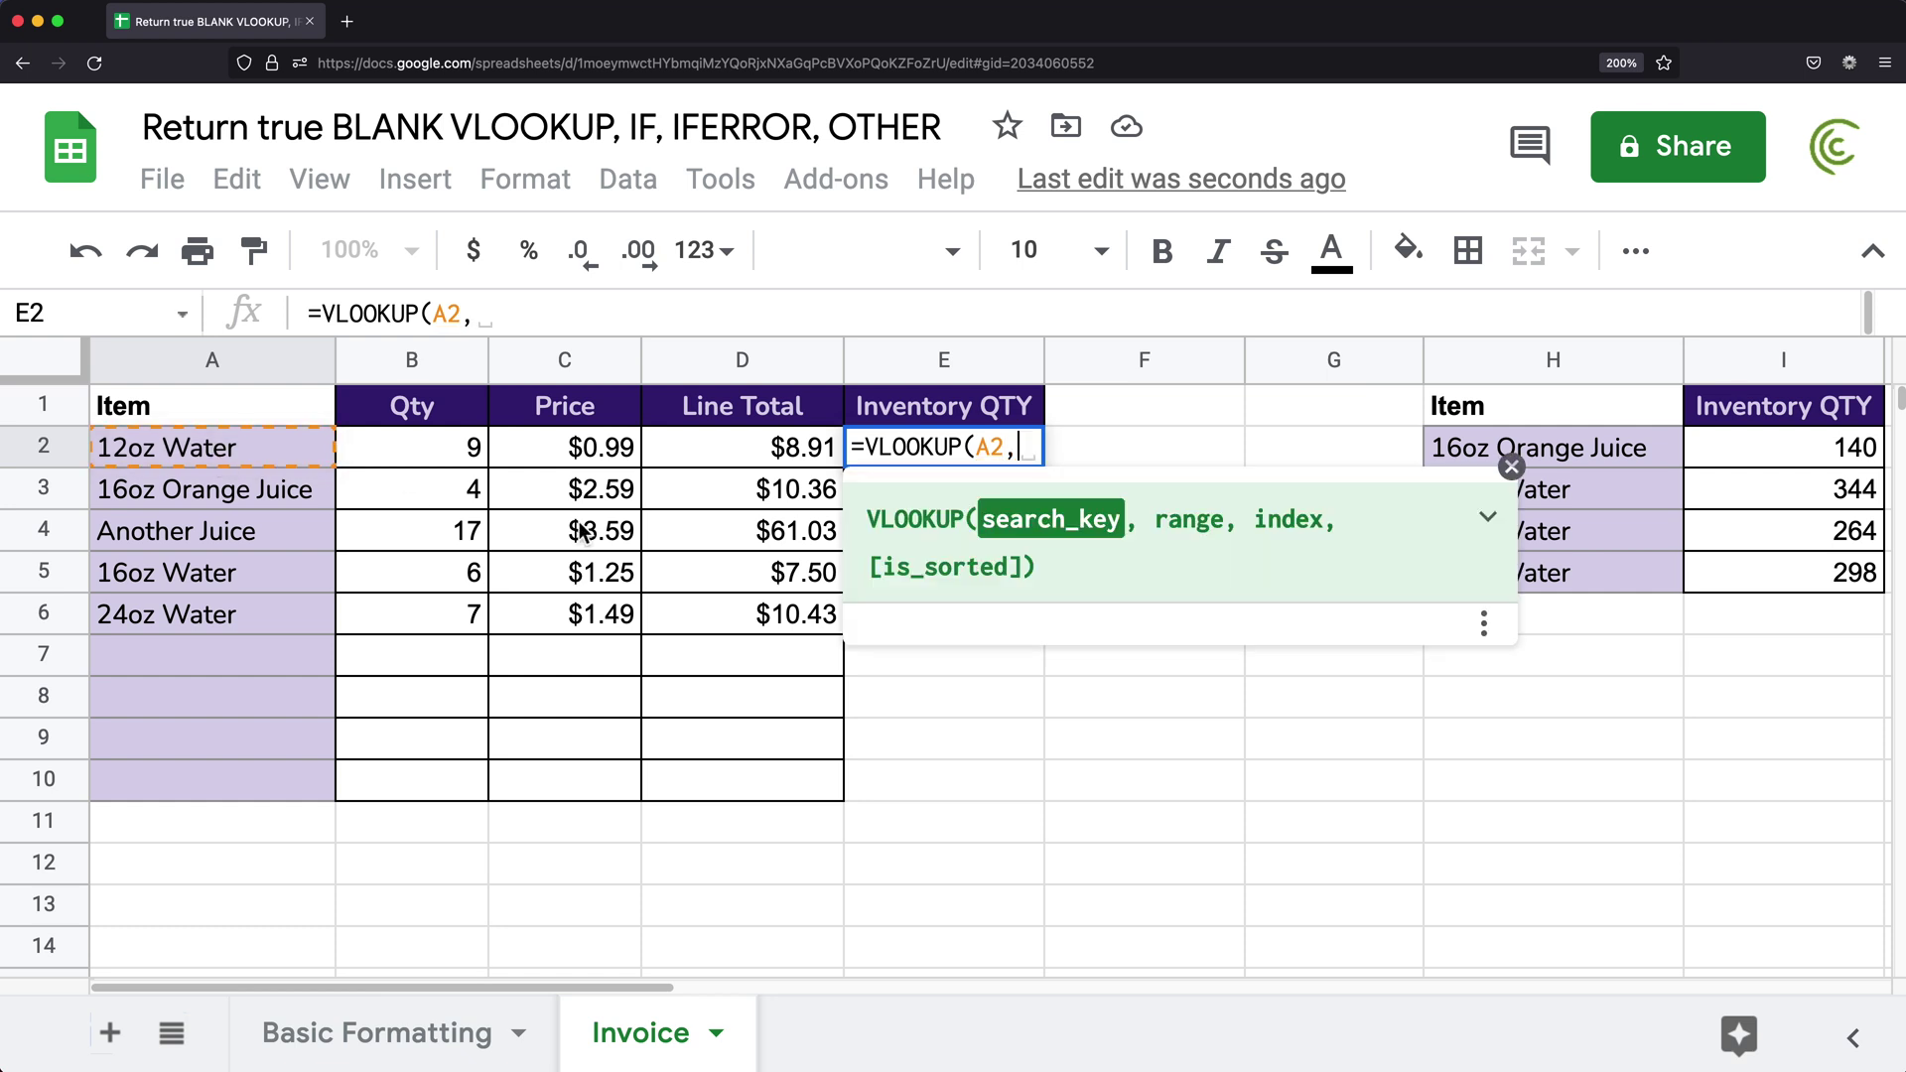
{"action": "left_click_drag", "start_coordinate": [1605, 446], "coordinate": [1792, 571]}
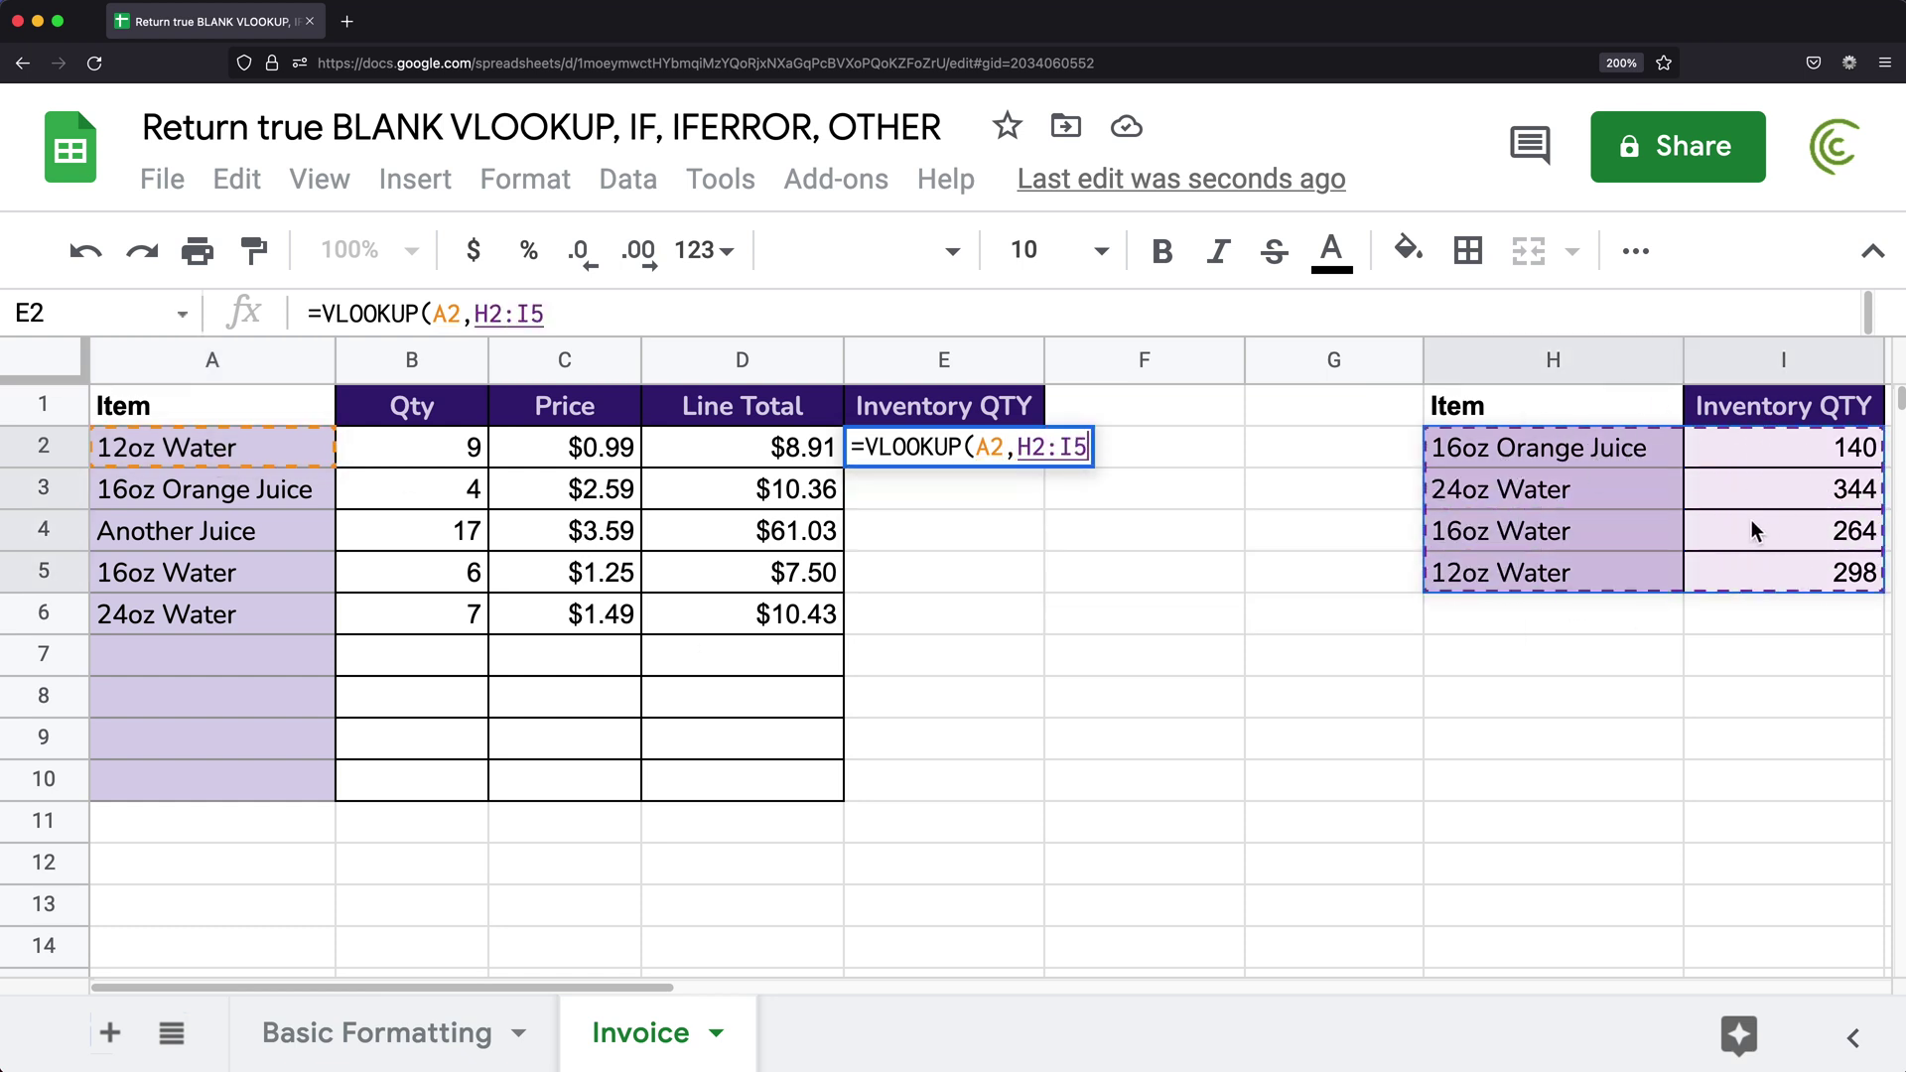
{"action": "key", "text": "F4"}
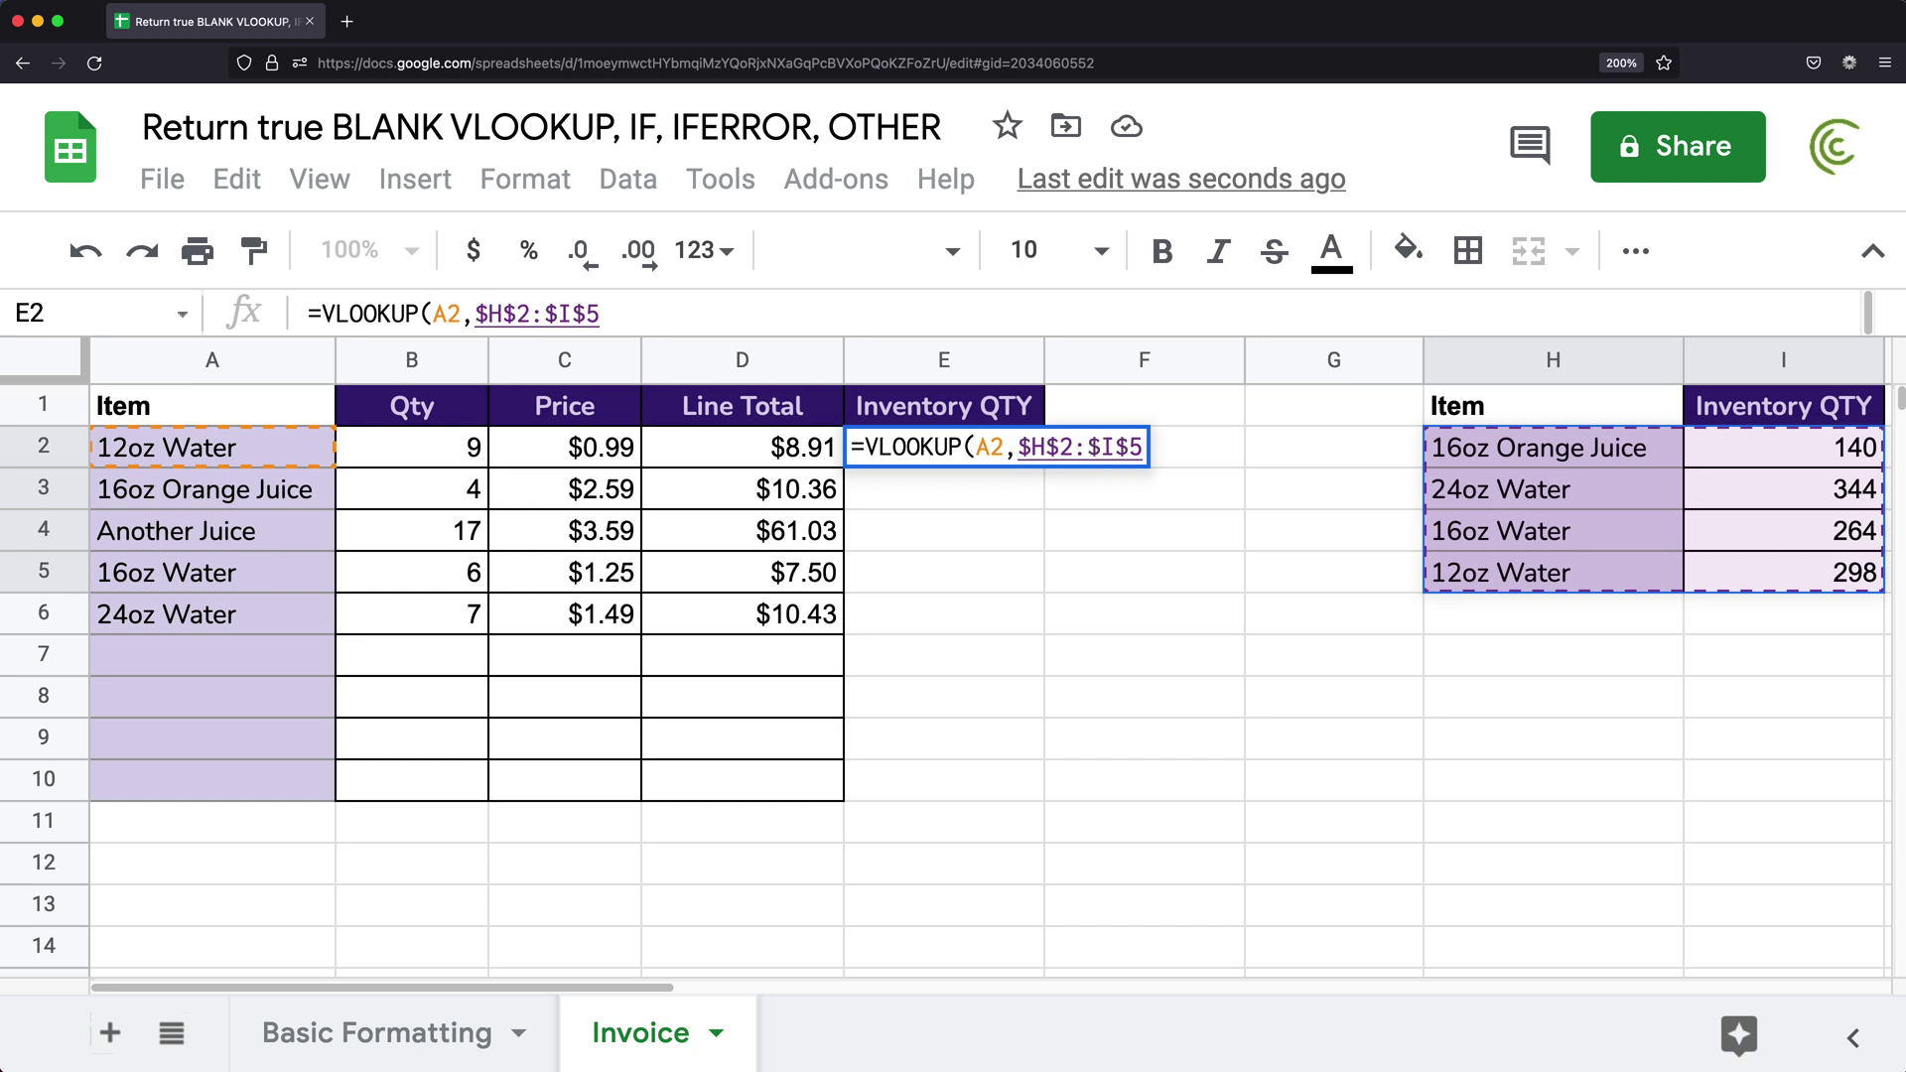
{"action": "type", "text": ","}
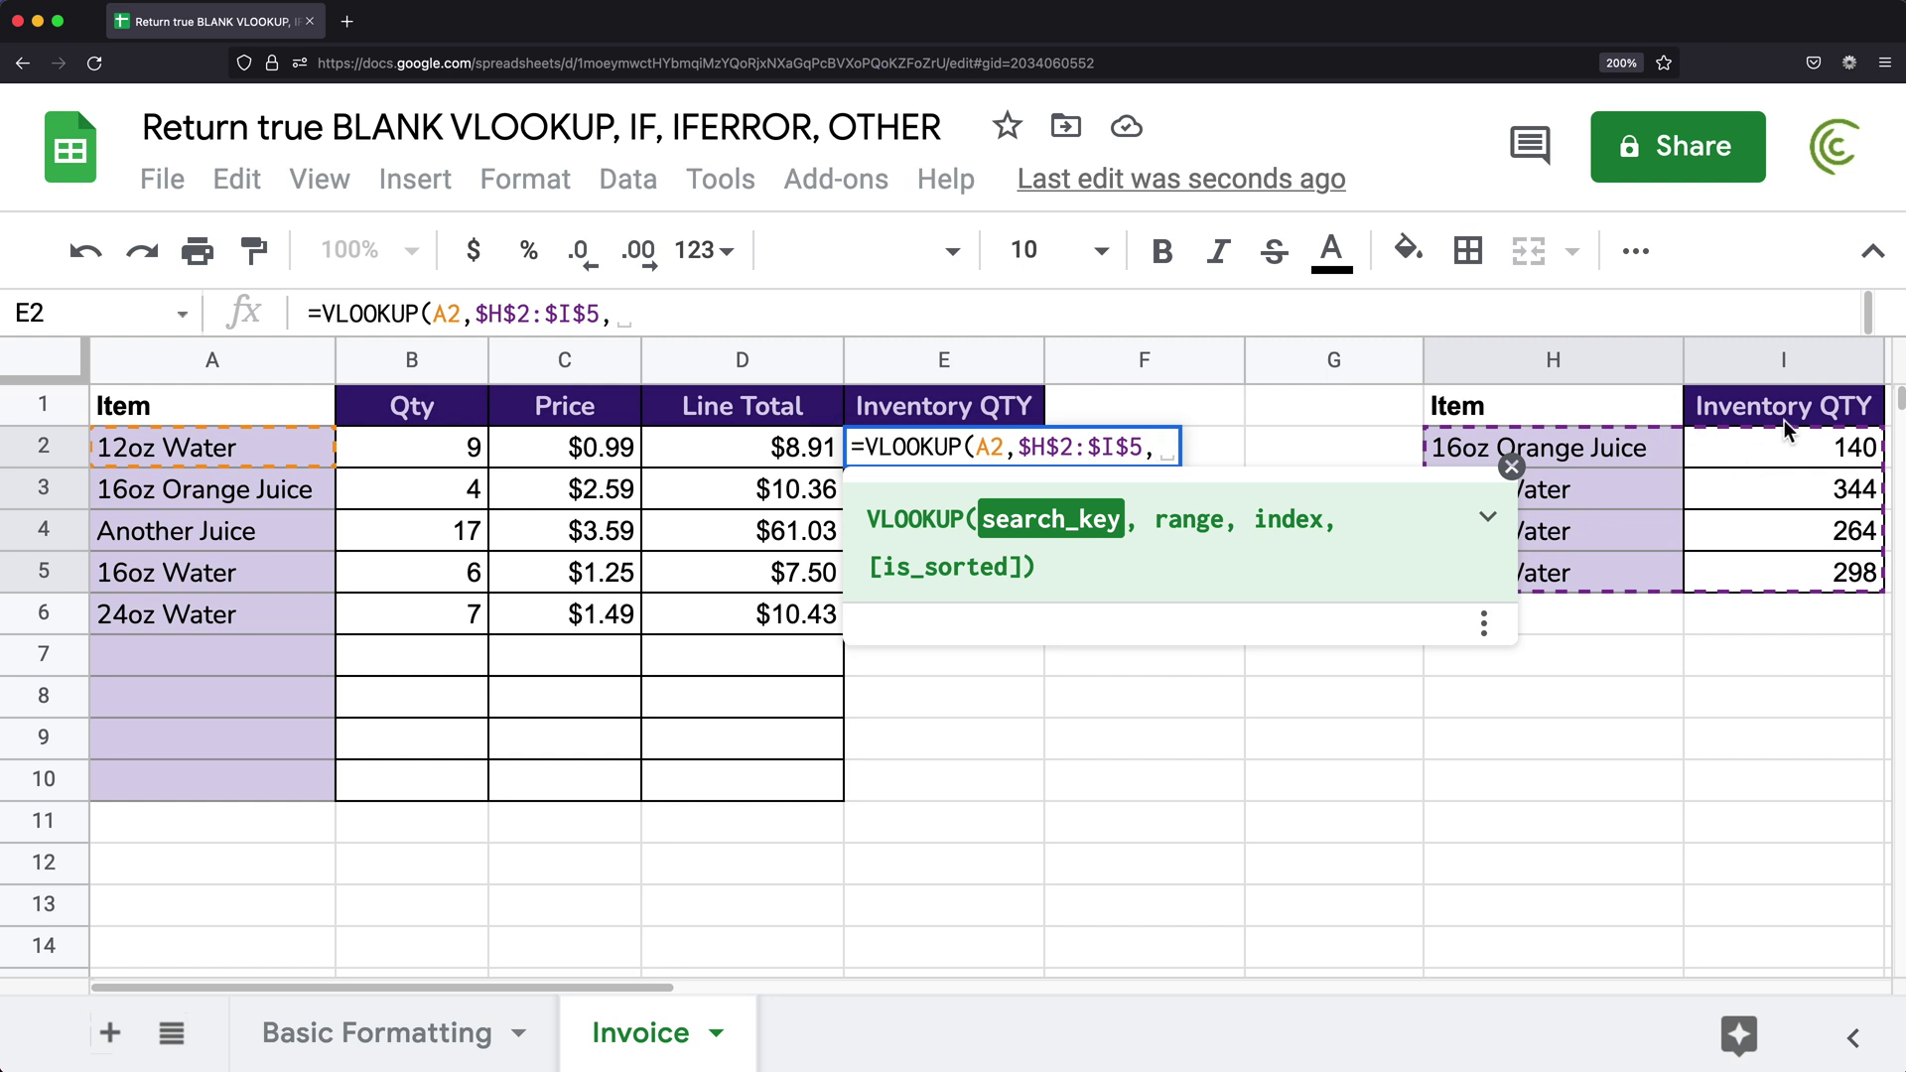
{"action": "type", "text": "2"}
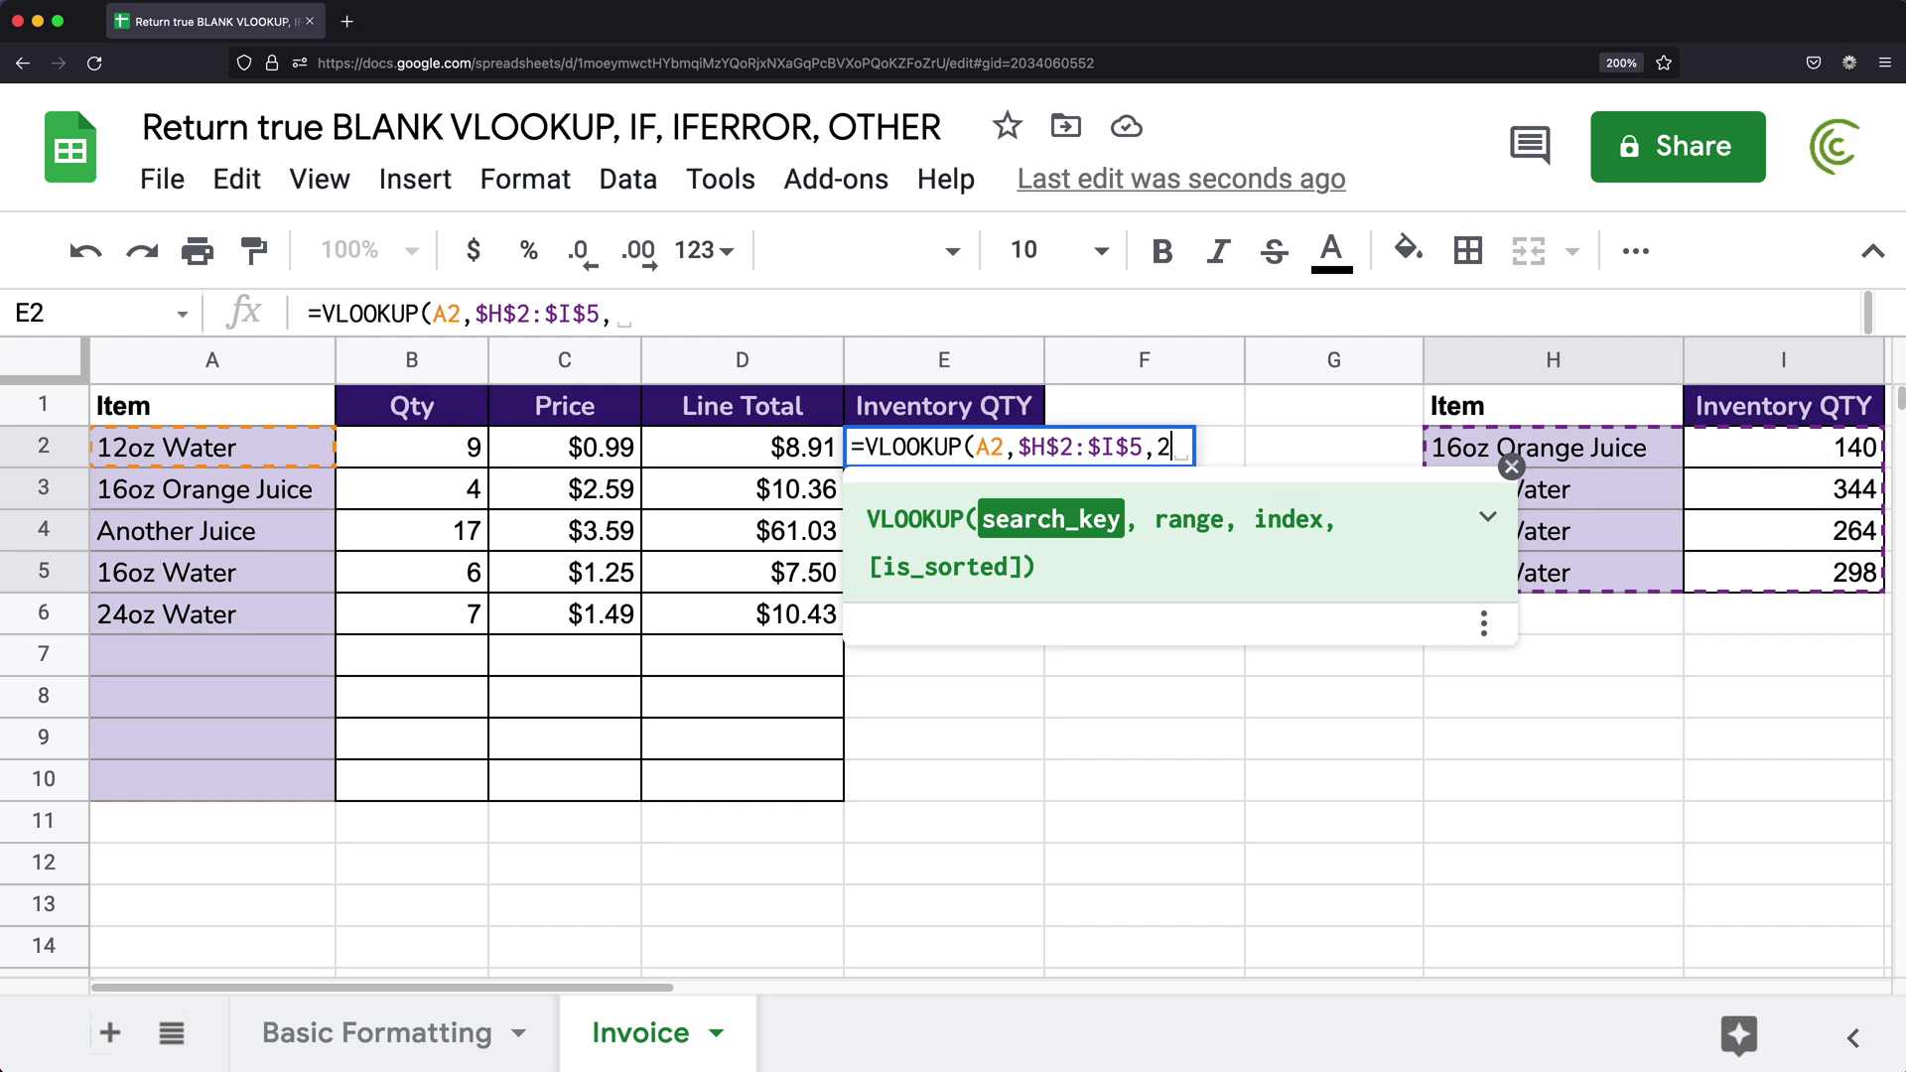
{"action": "type", "text": ","}
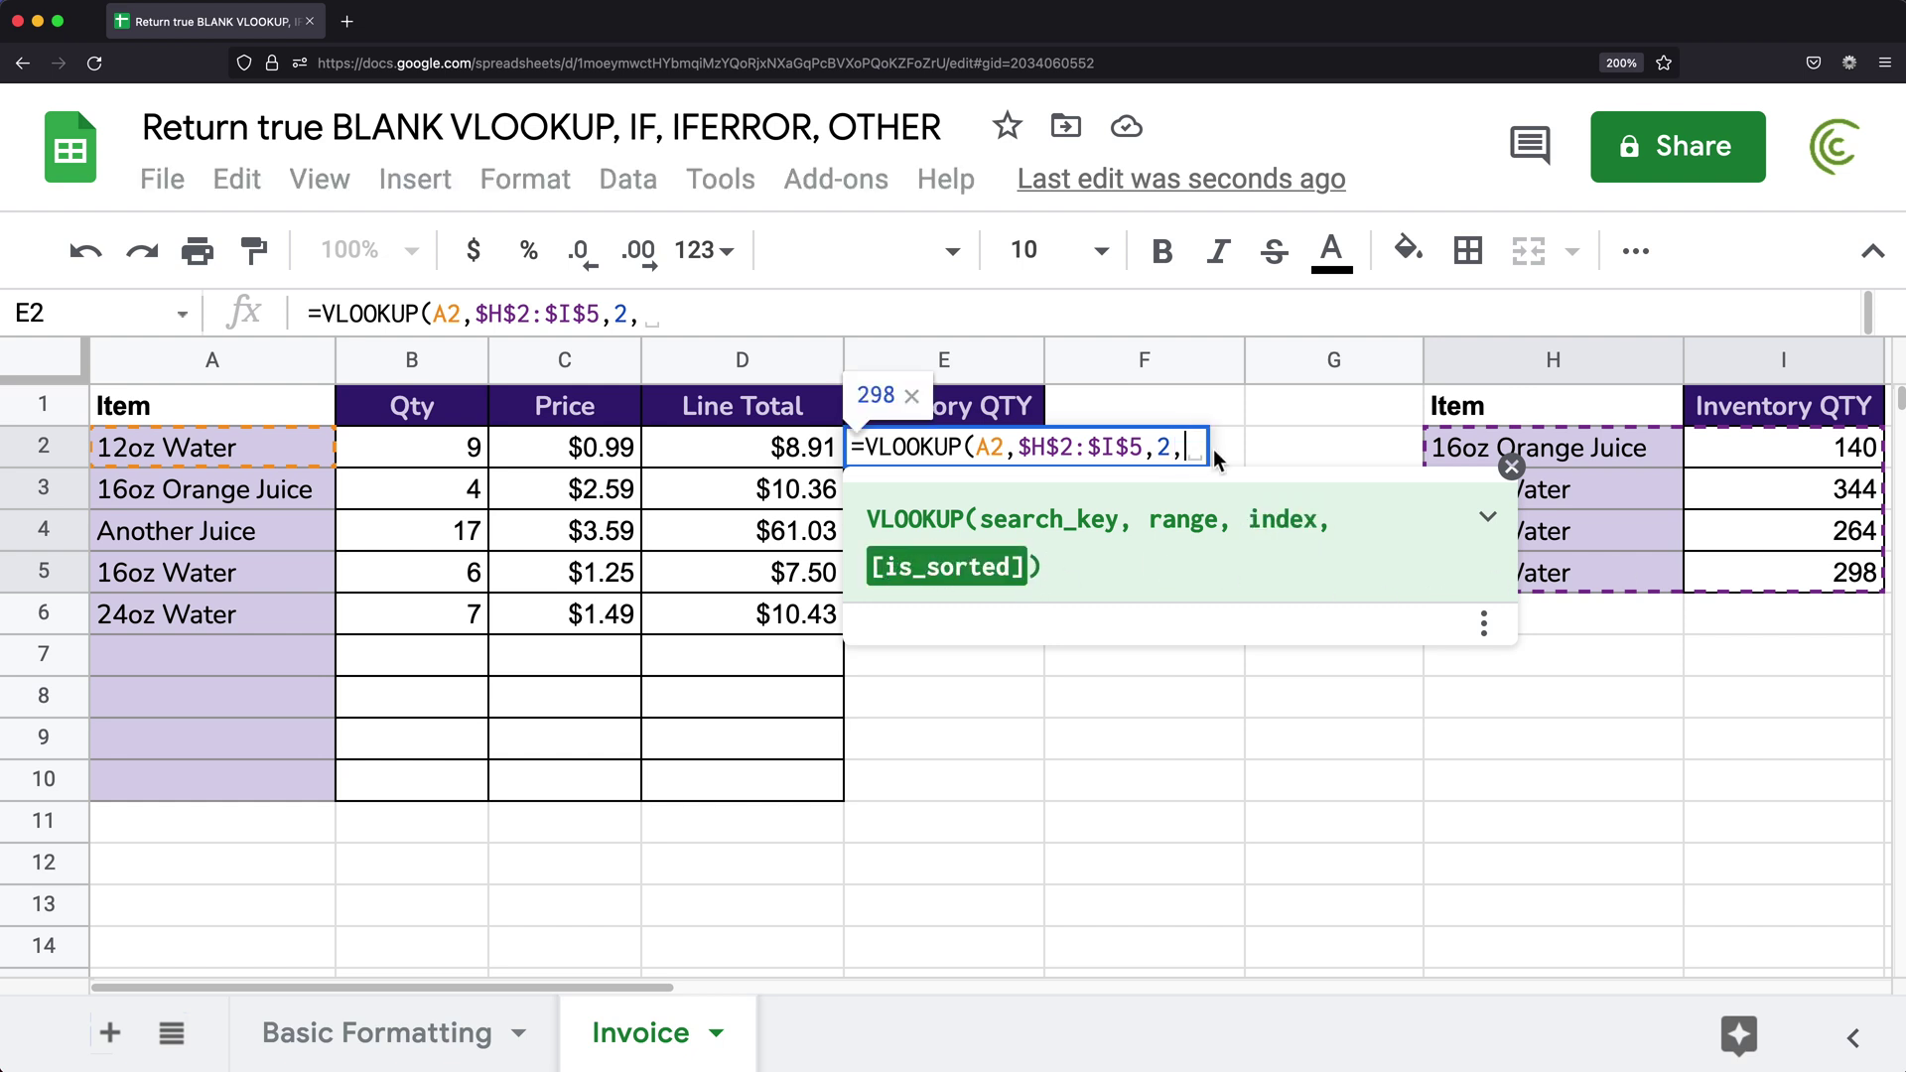
{"action": "type", "text": "0)"}
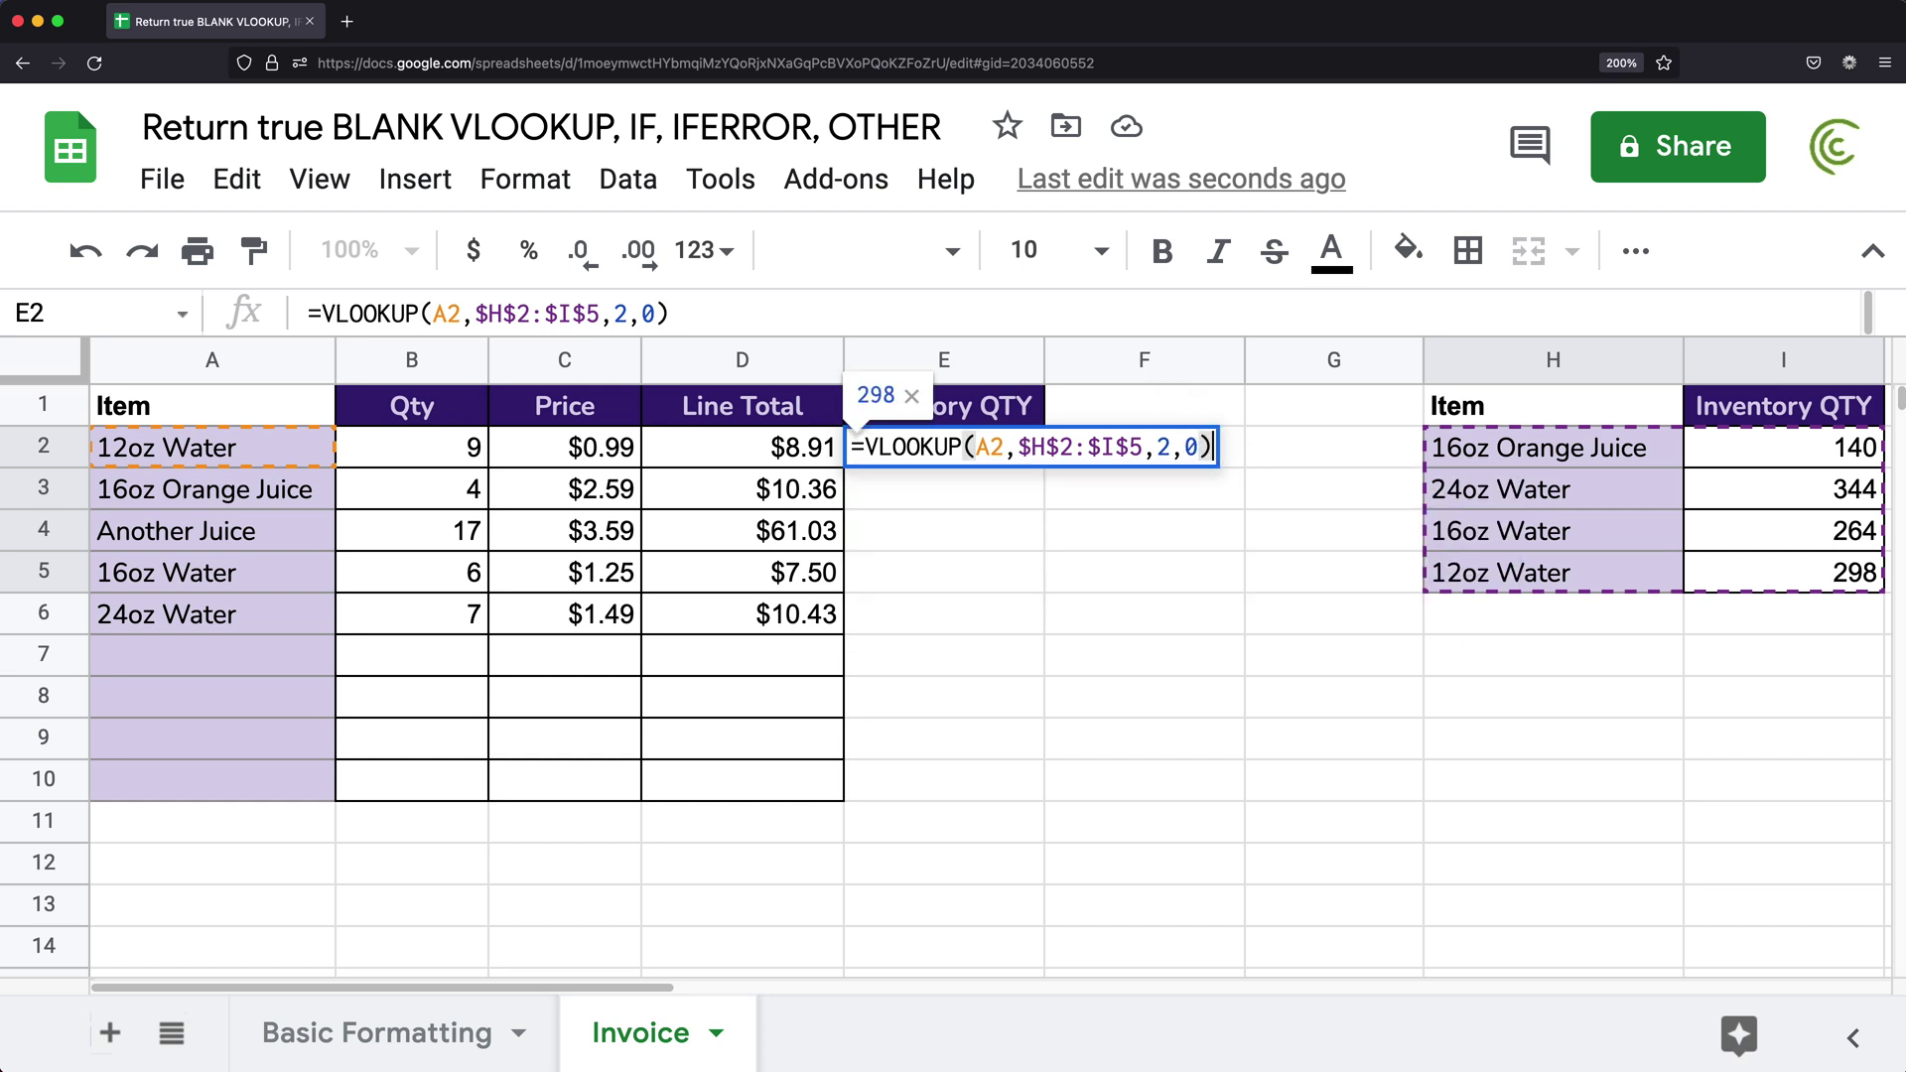
{"action": "key", "text": "Return"}
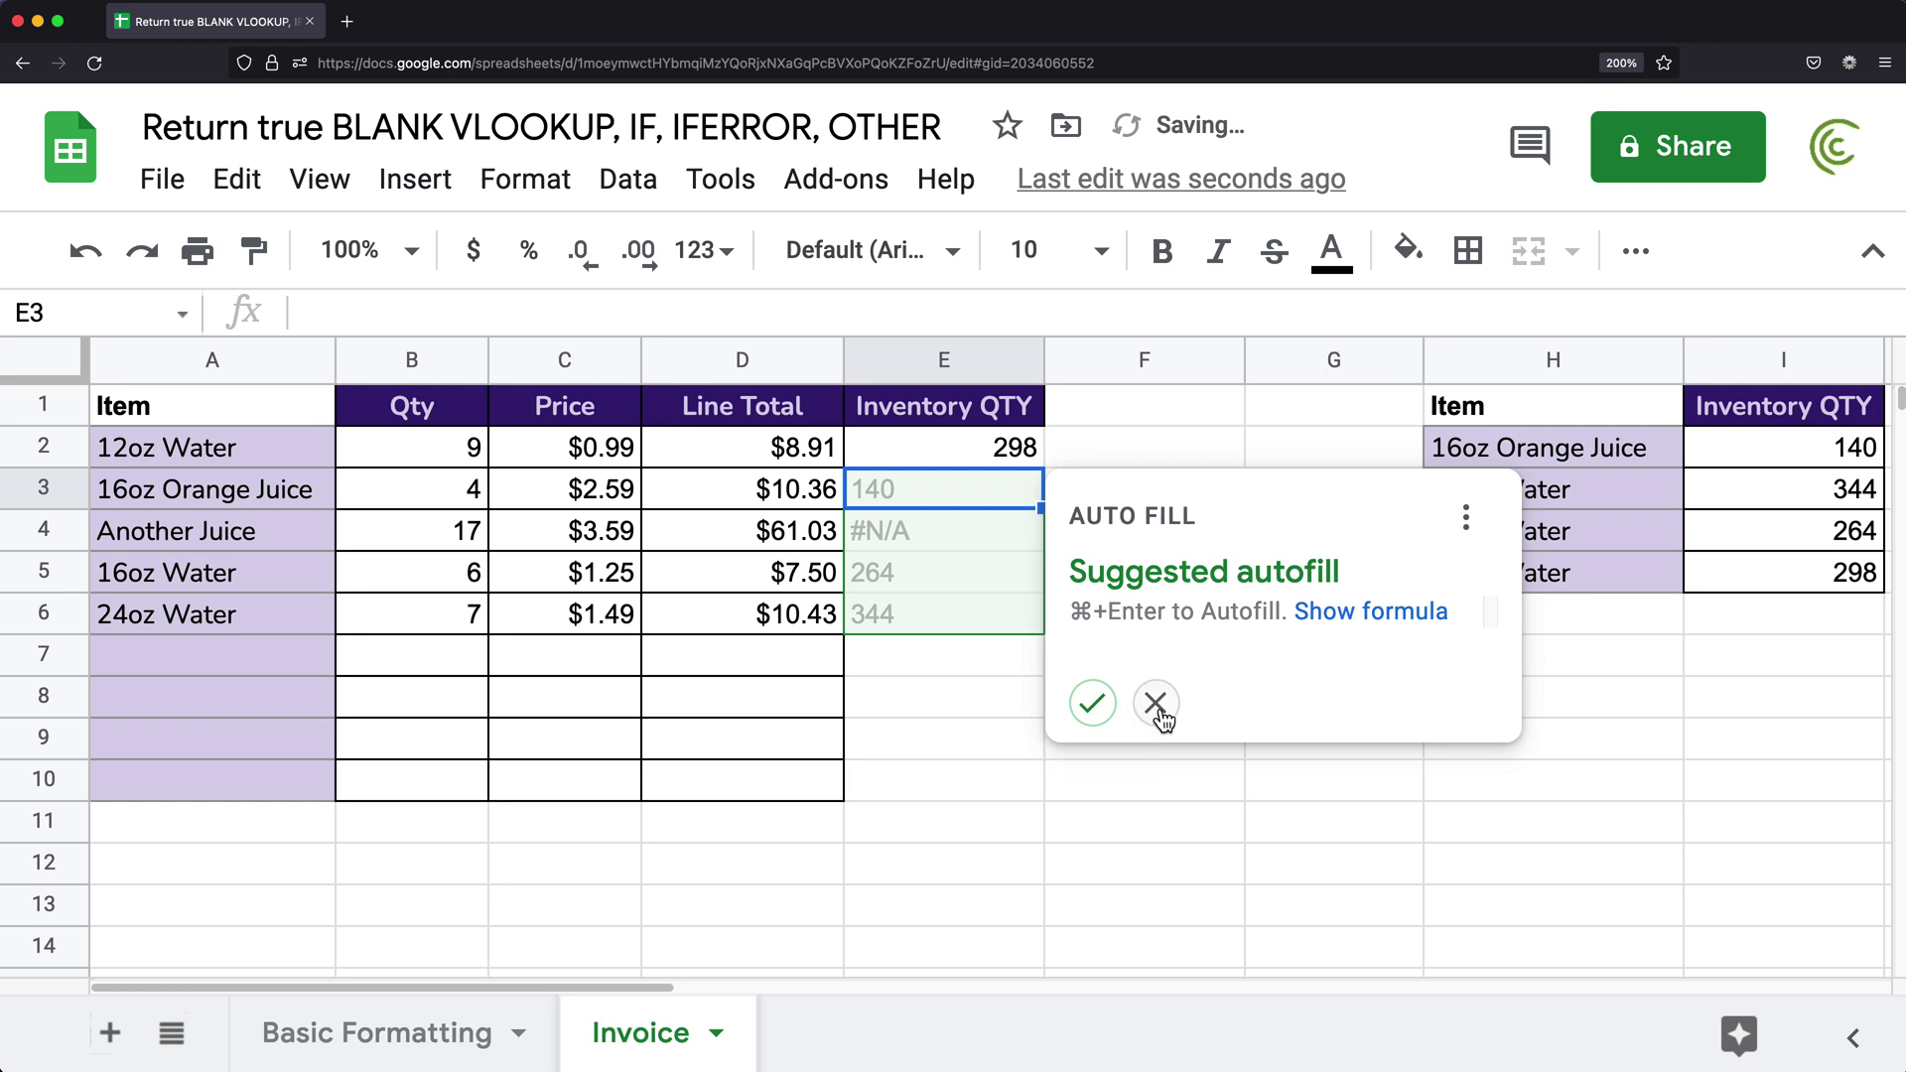
{"action": "left_click", "coordinate": [1155, 703]}
{"action": "left_click", "coordinate": [981, 455]}
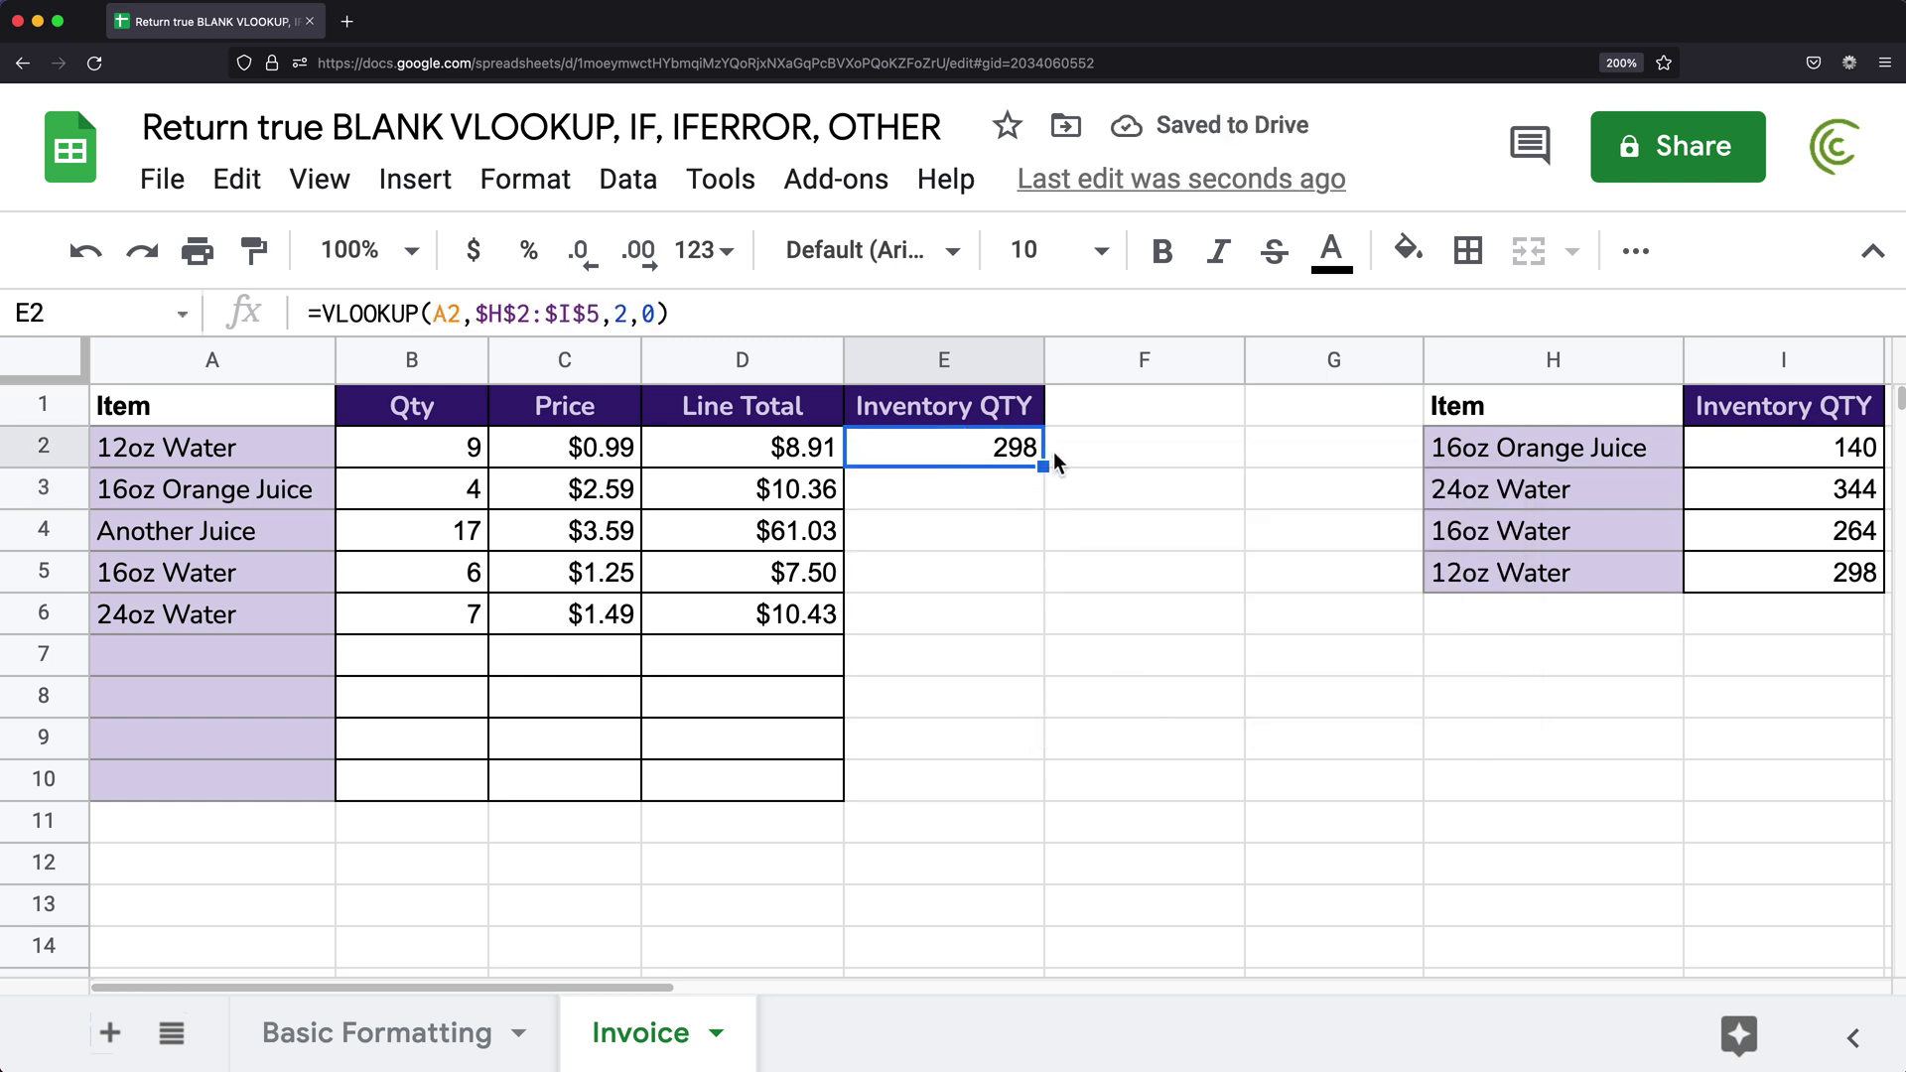
- Verify 12oz Water's 298 in the lookup table and fill E2's lookup down to E10
{"action": "left_click", "coordinate": [151, 458]}
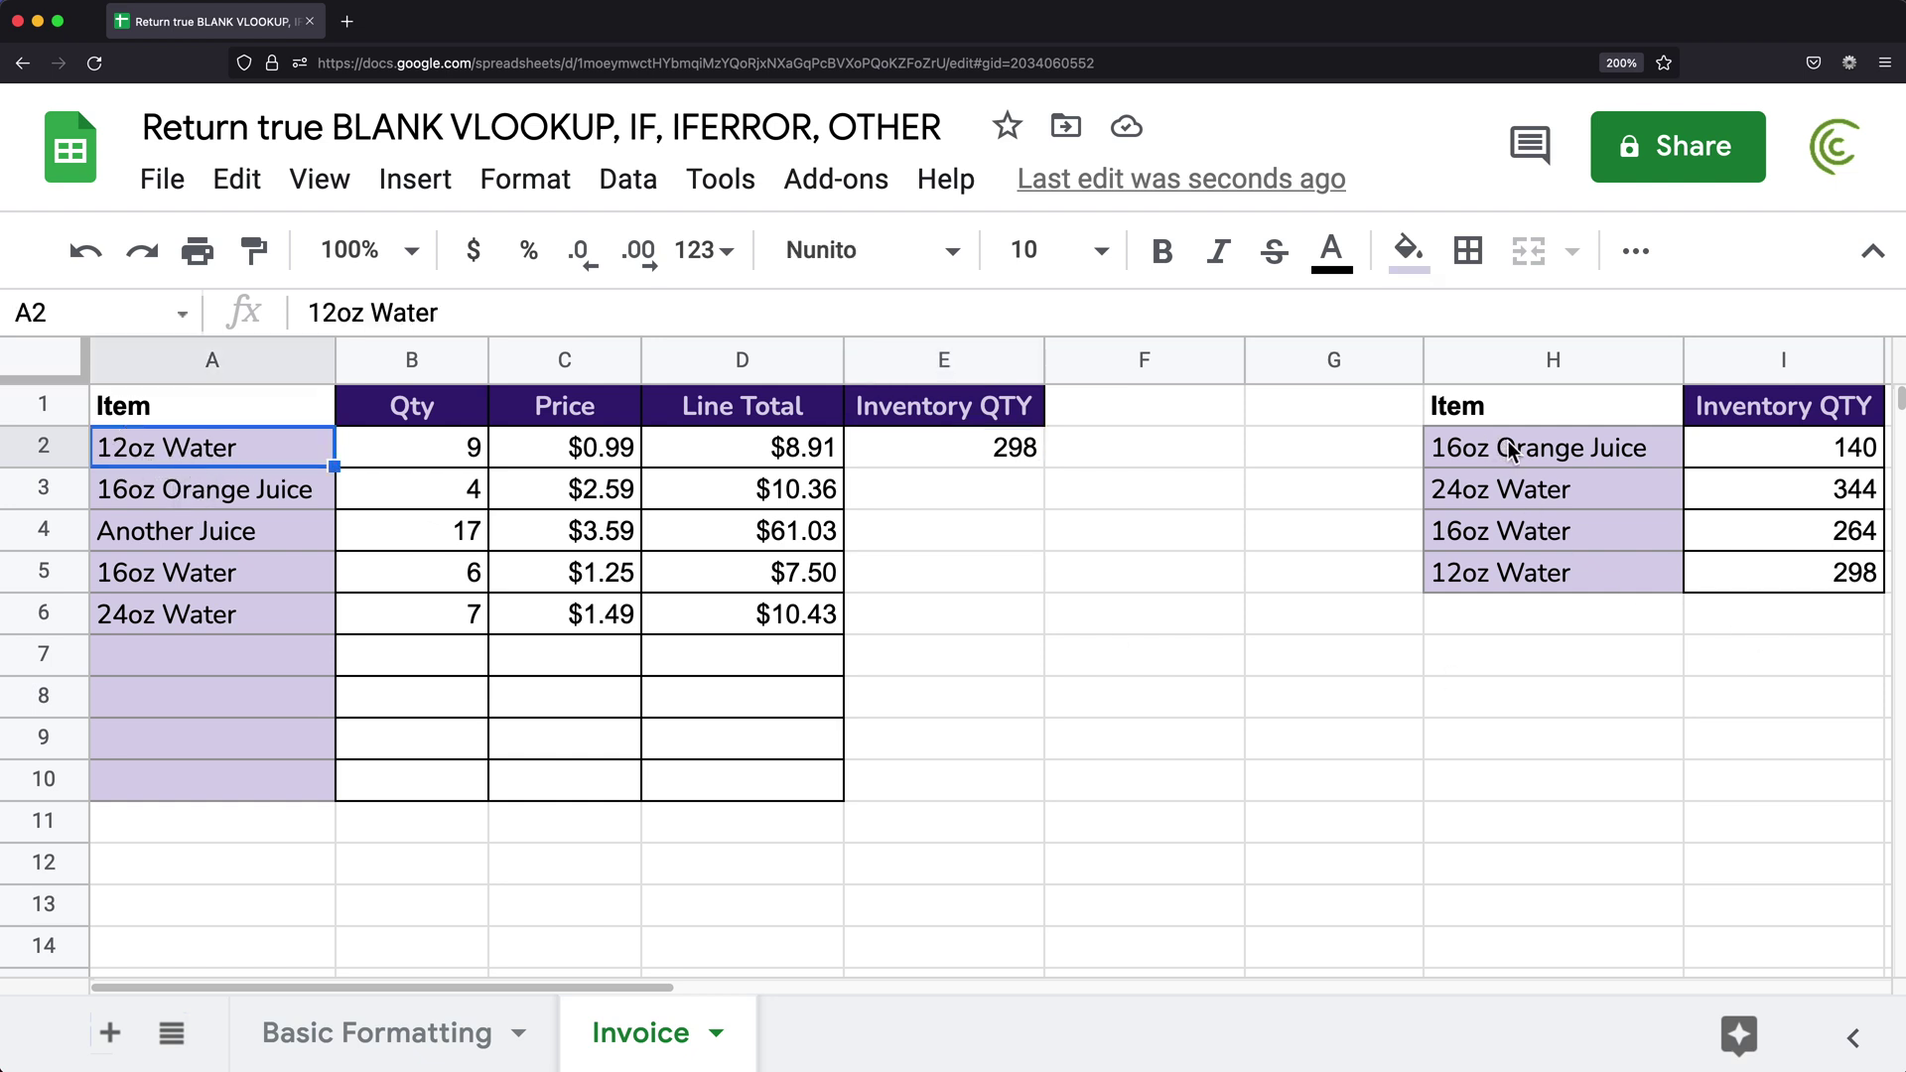
{"action": "left_click_drag", "start_coordinate": [1509, 451], "coordinate": [1558, 598]}
{"action": "left_click", "coordinate": [1802, 584]}
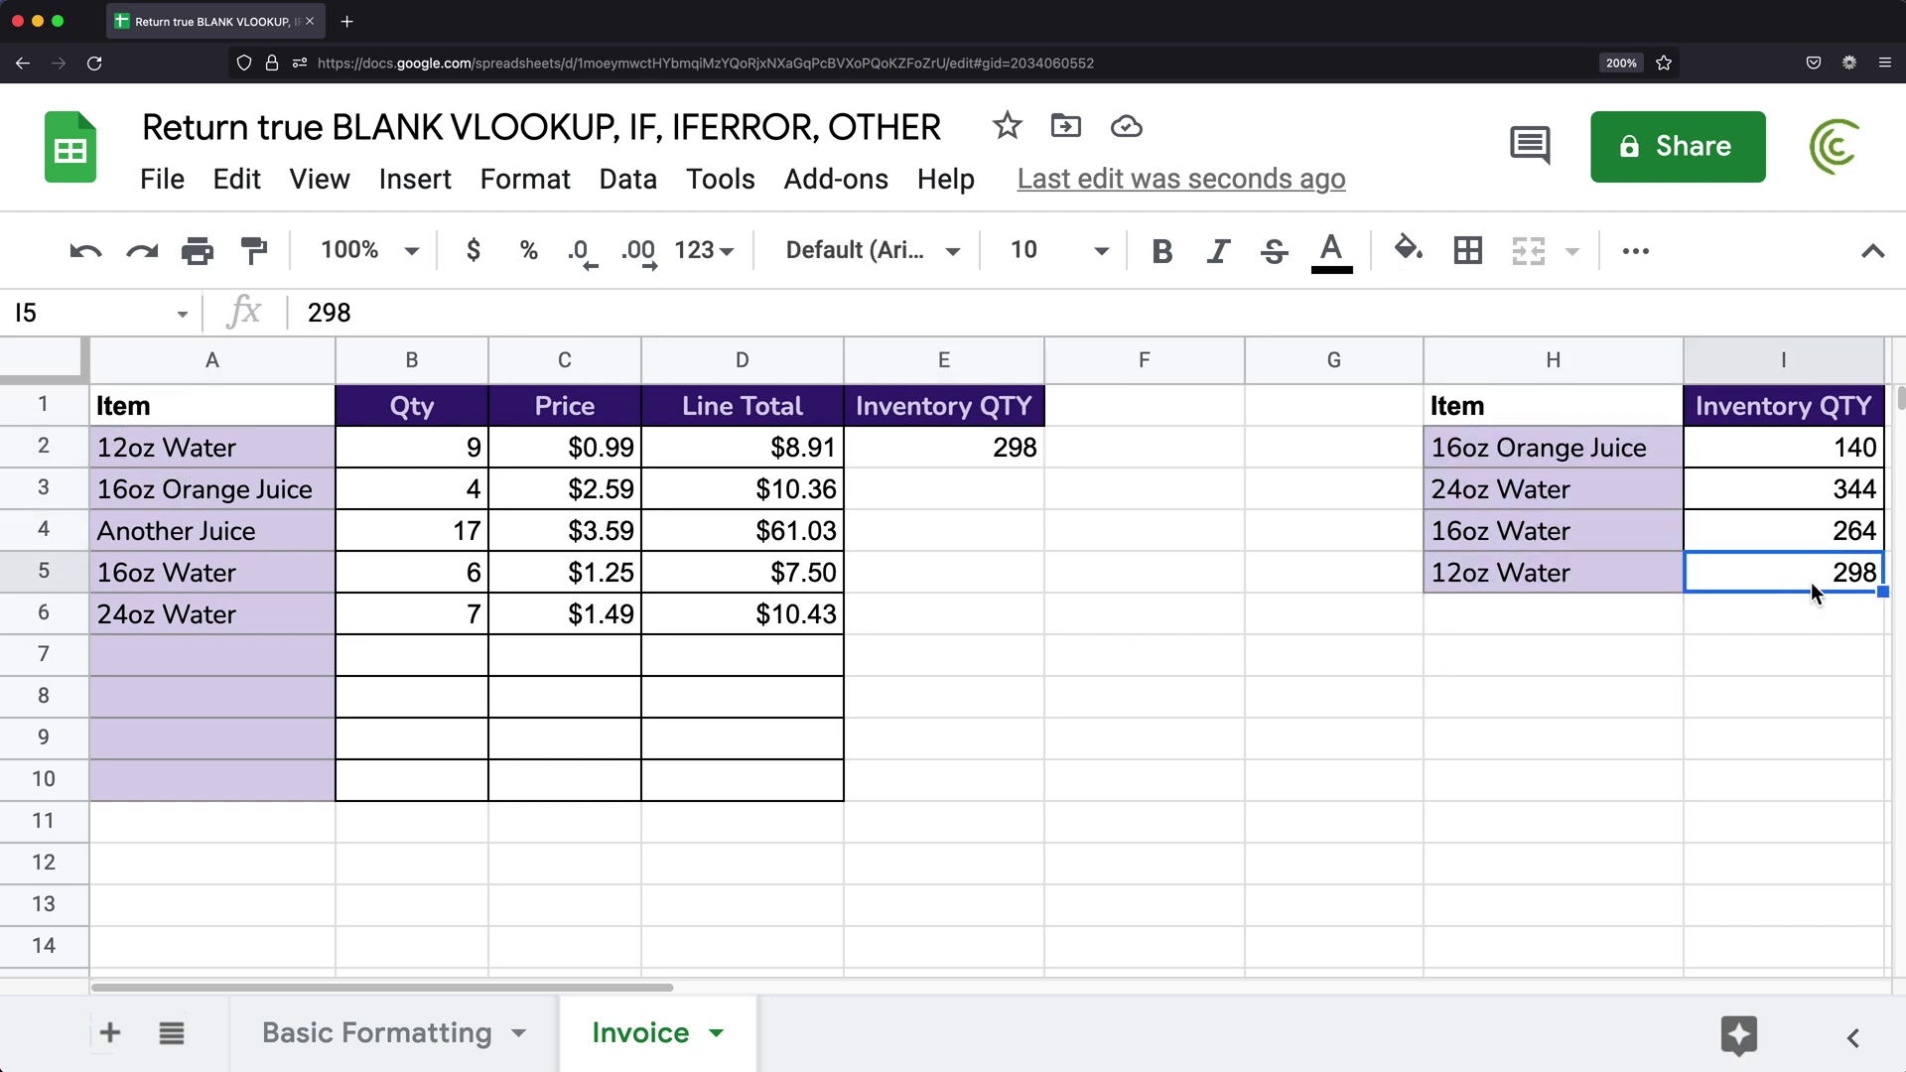
{"action": "left_click", "coordinate": [1009, 459]}
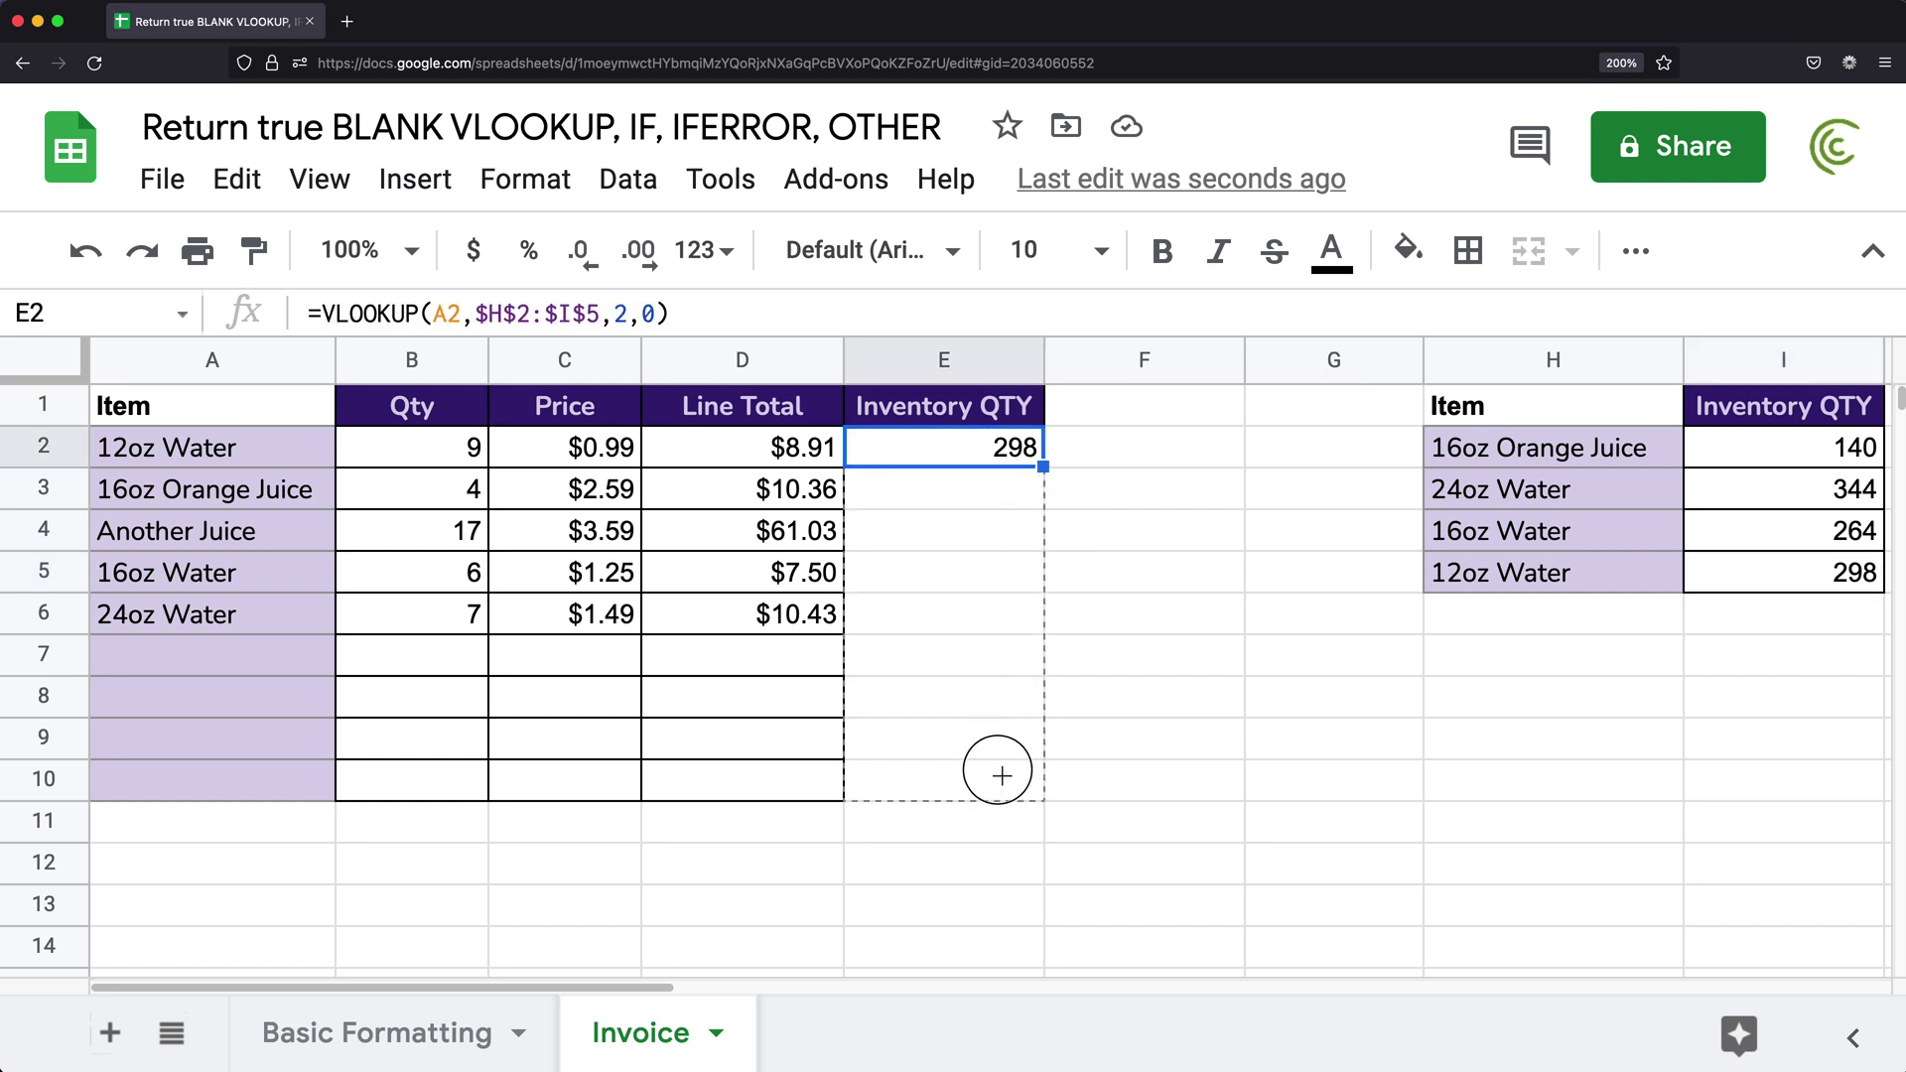
{"action": "left_click_drag", "start_coordinate": [1048, 477], "coordinate": [996, 785]}
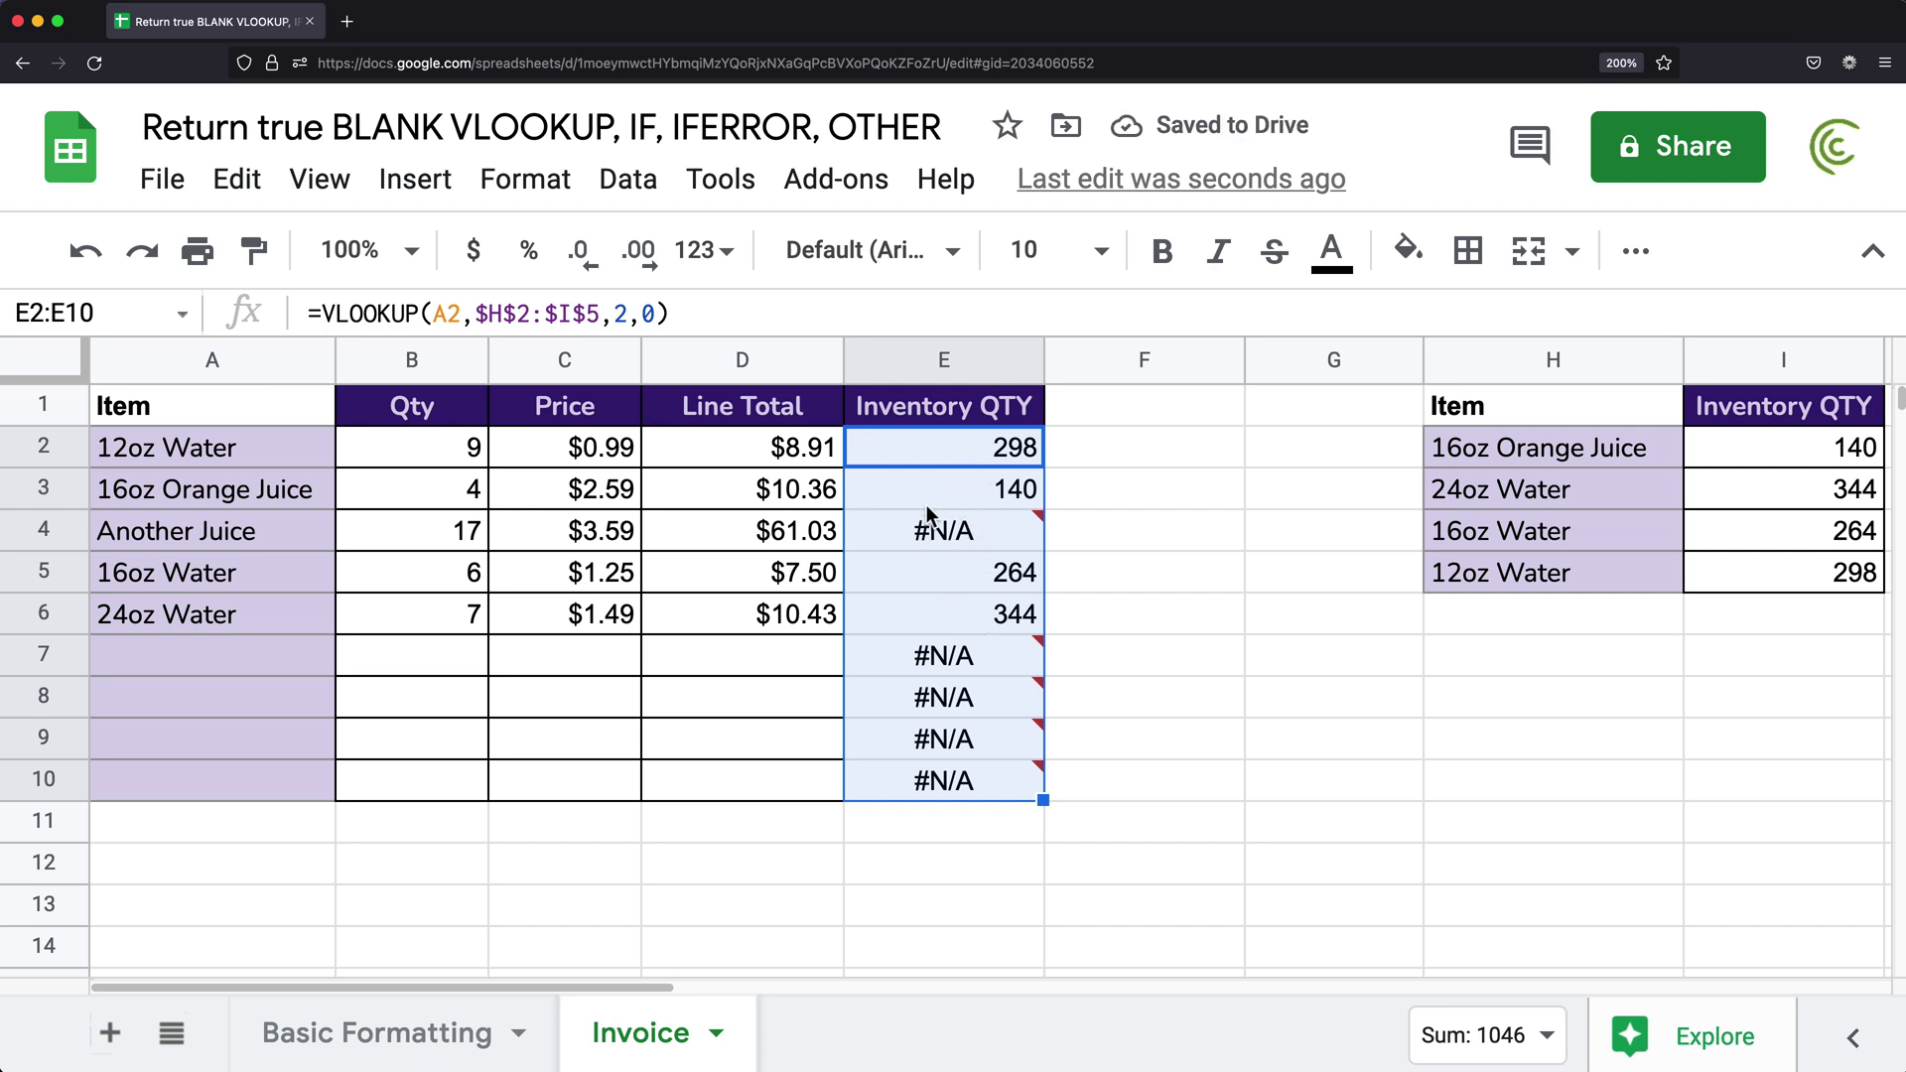
- Inspect the #N/A errors for Another Juice and the empty rows 7–10
{"action": "left_click", "coordinate": [983, 460]}
{"action": "left_click_drag", "start_coordinate": [986, 466], "coordinate": [989, 493]}
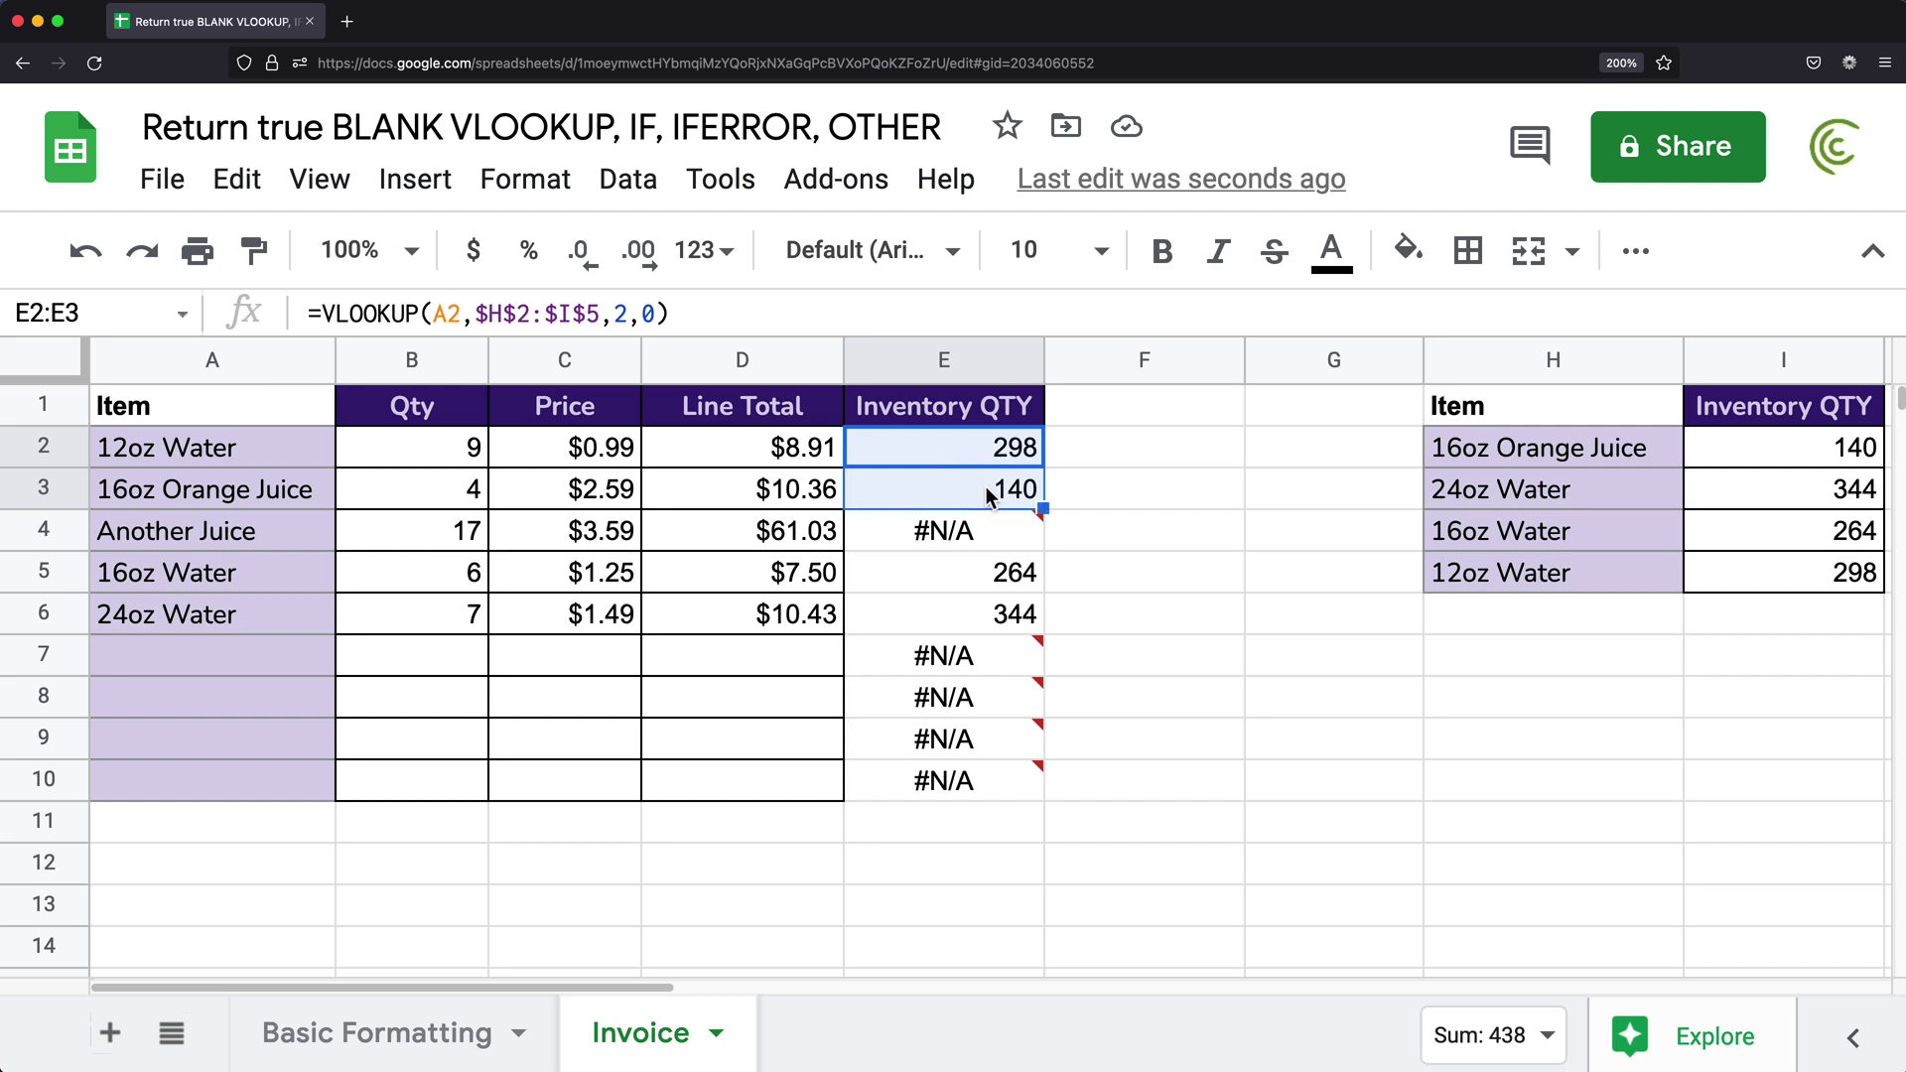
{"action": "left_click", "coordinate": [959, 536]}
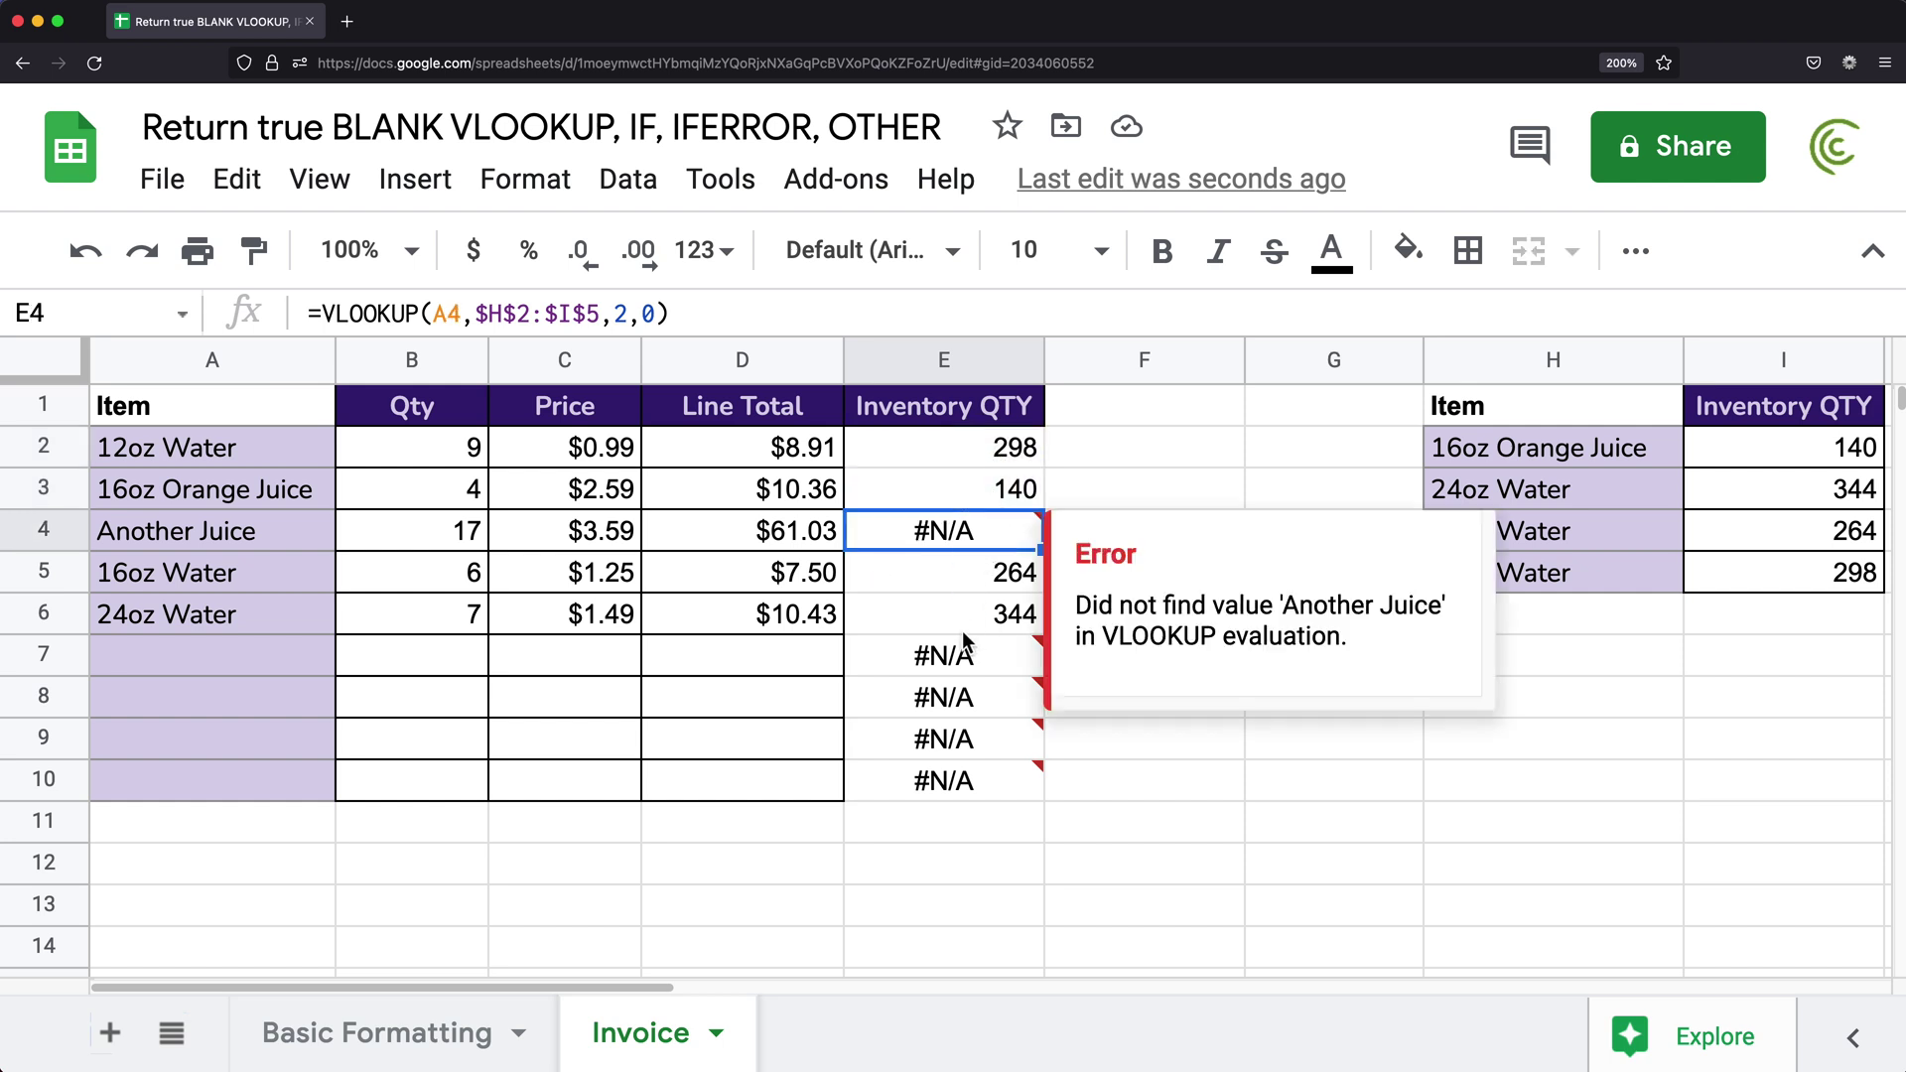
{"action": "left_click", "coordinate": [965, 657]}
{"action": "left_click", "coordinate": [956, 697]}
{"action": "left_click", "coordinate": [956, 780]}
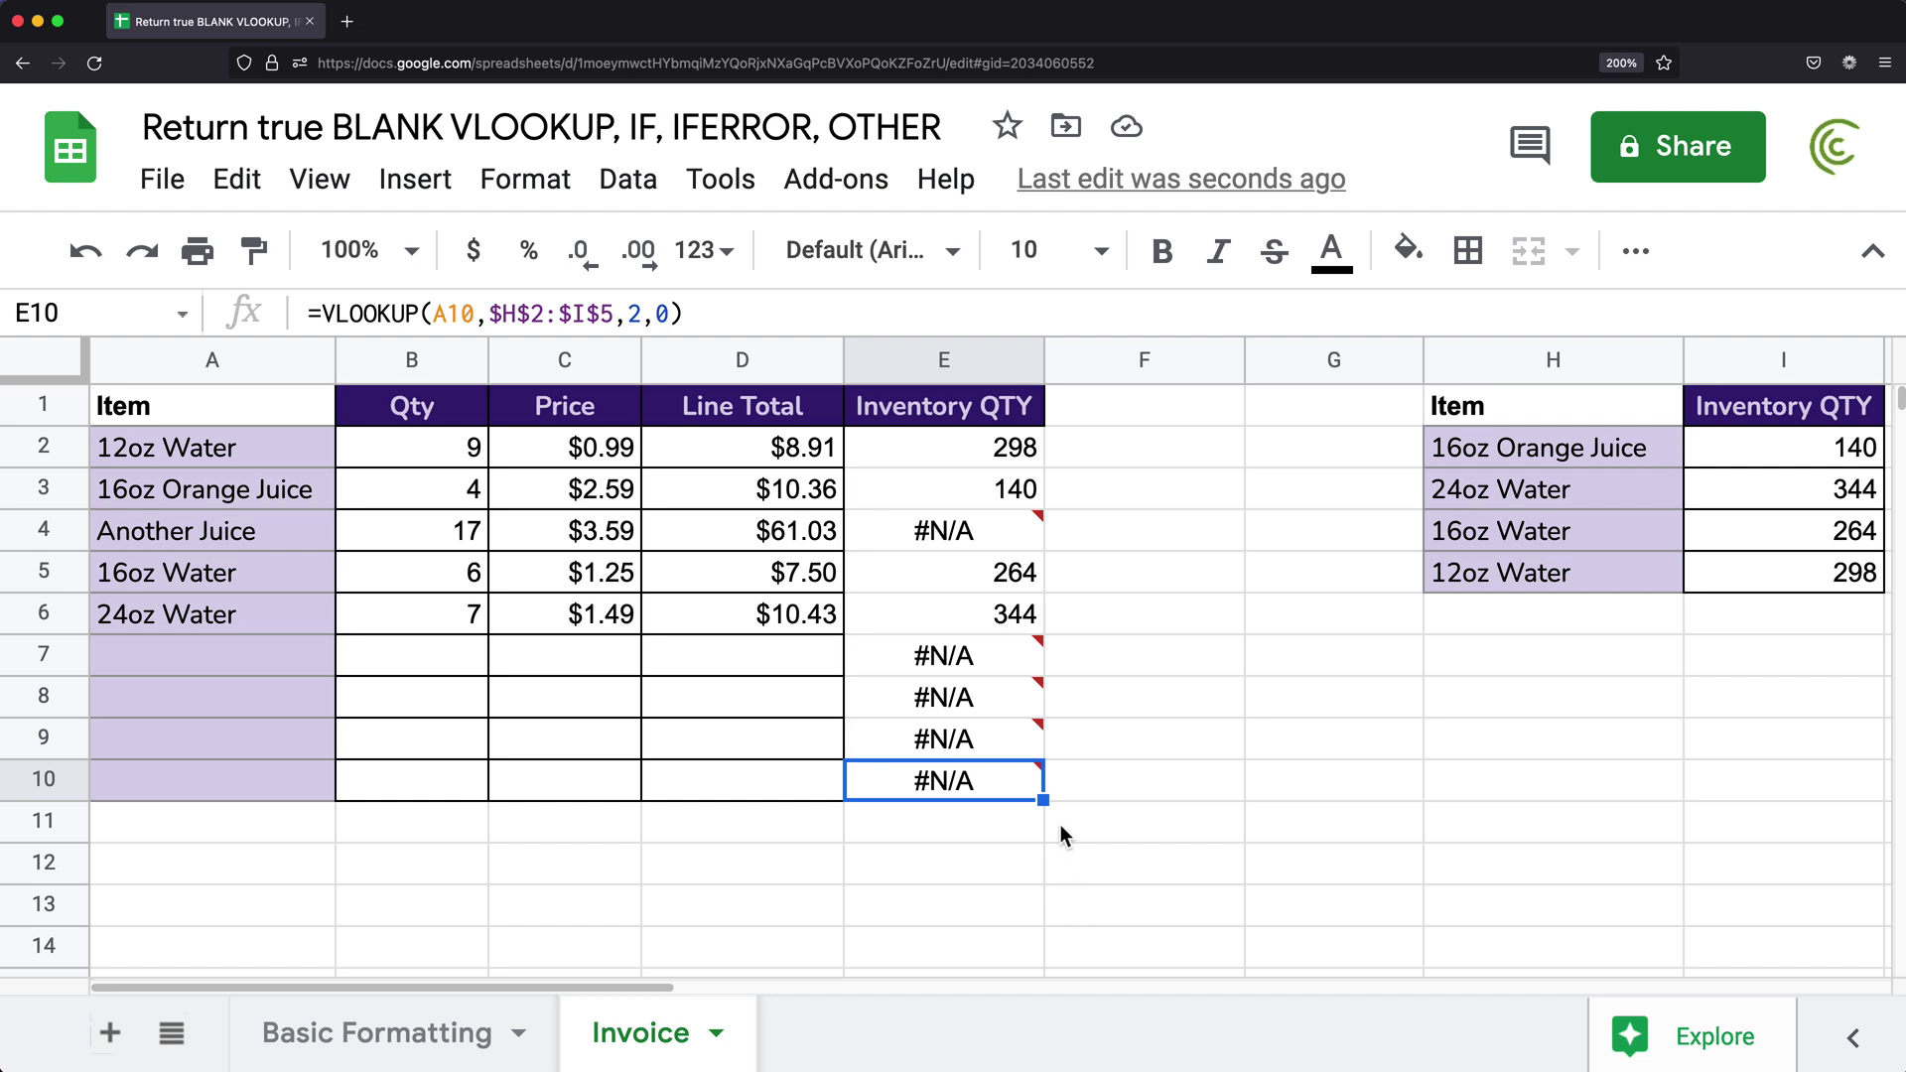
- Wrap E2 as =IFERROR(VLOOKUP(A2,$H$2:$I$5,2,0),"") and fill it down to E10
{"action": "double_click", "coordinate": [961, 453]}
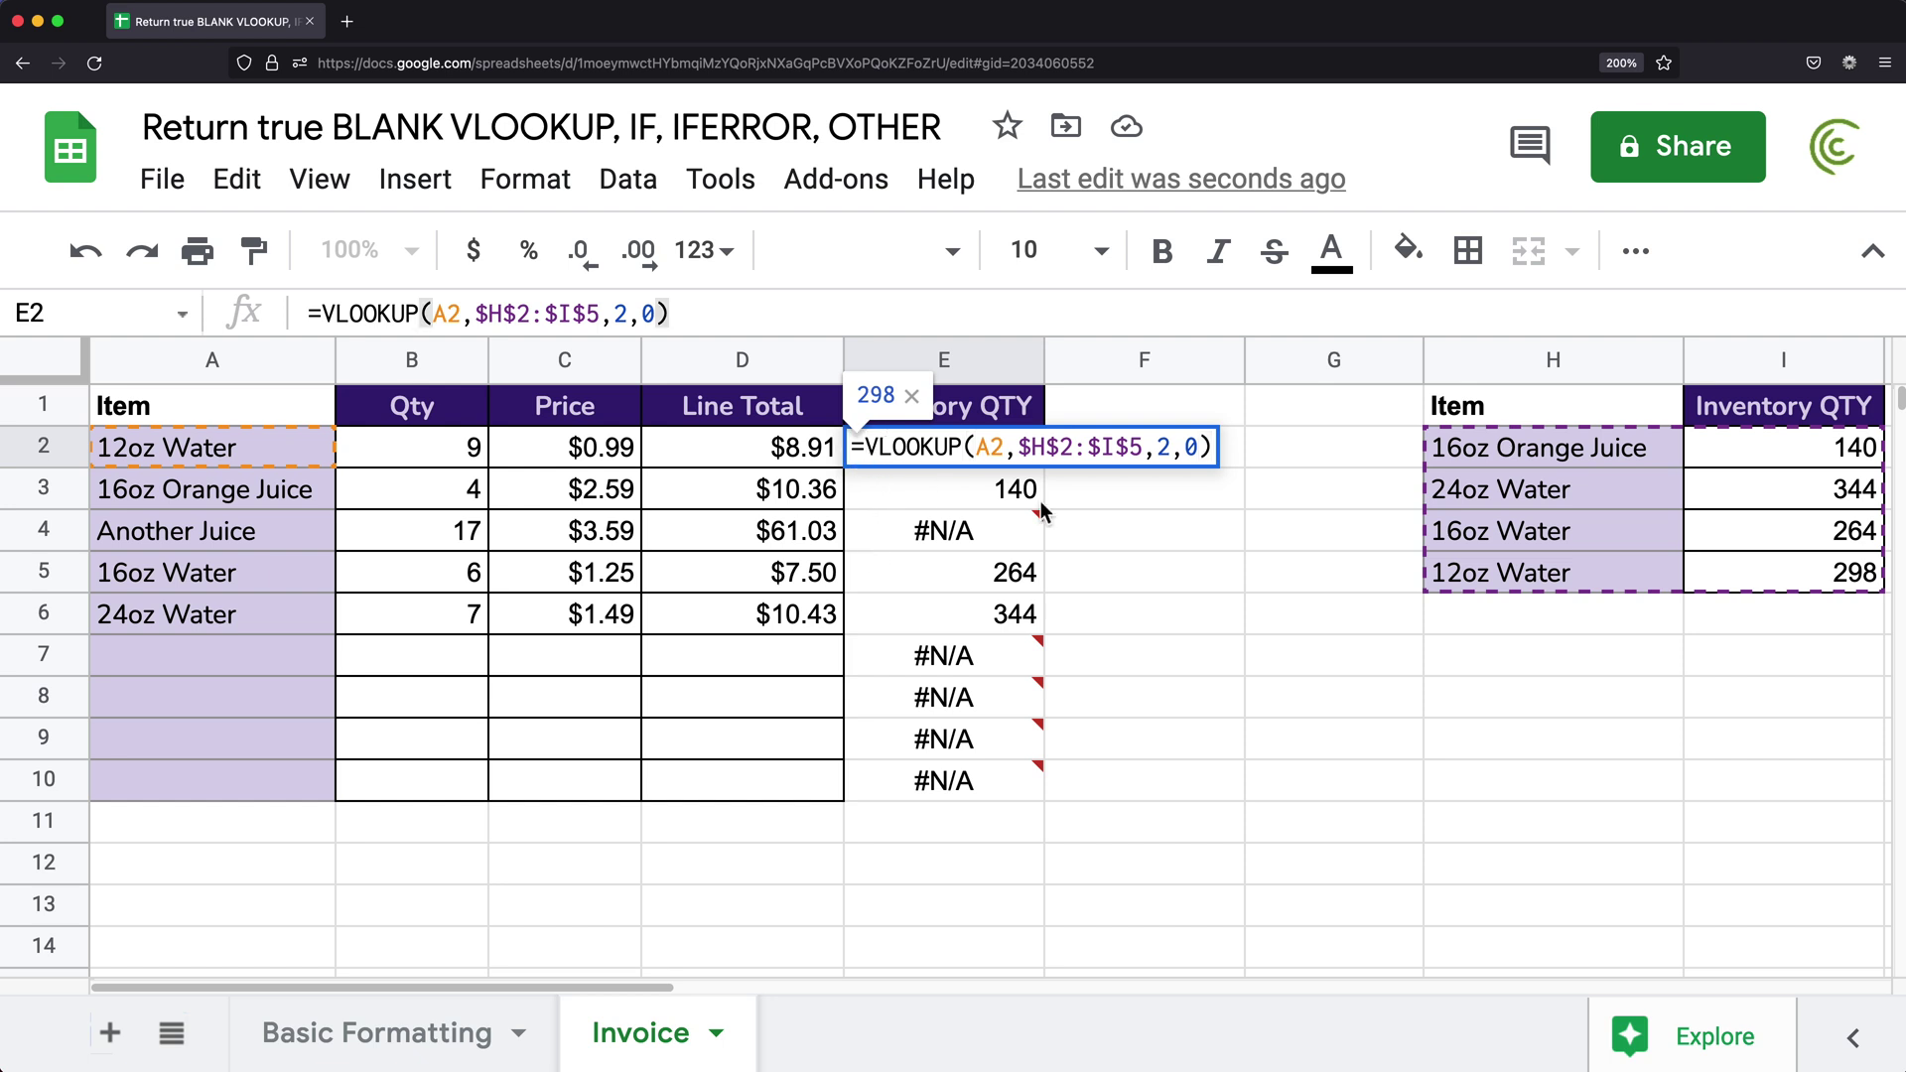
{"action": "key", "text": "Home"}
{"action": "key", "text": "Right"}
{"action": "type", "text": "IF"}
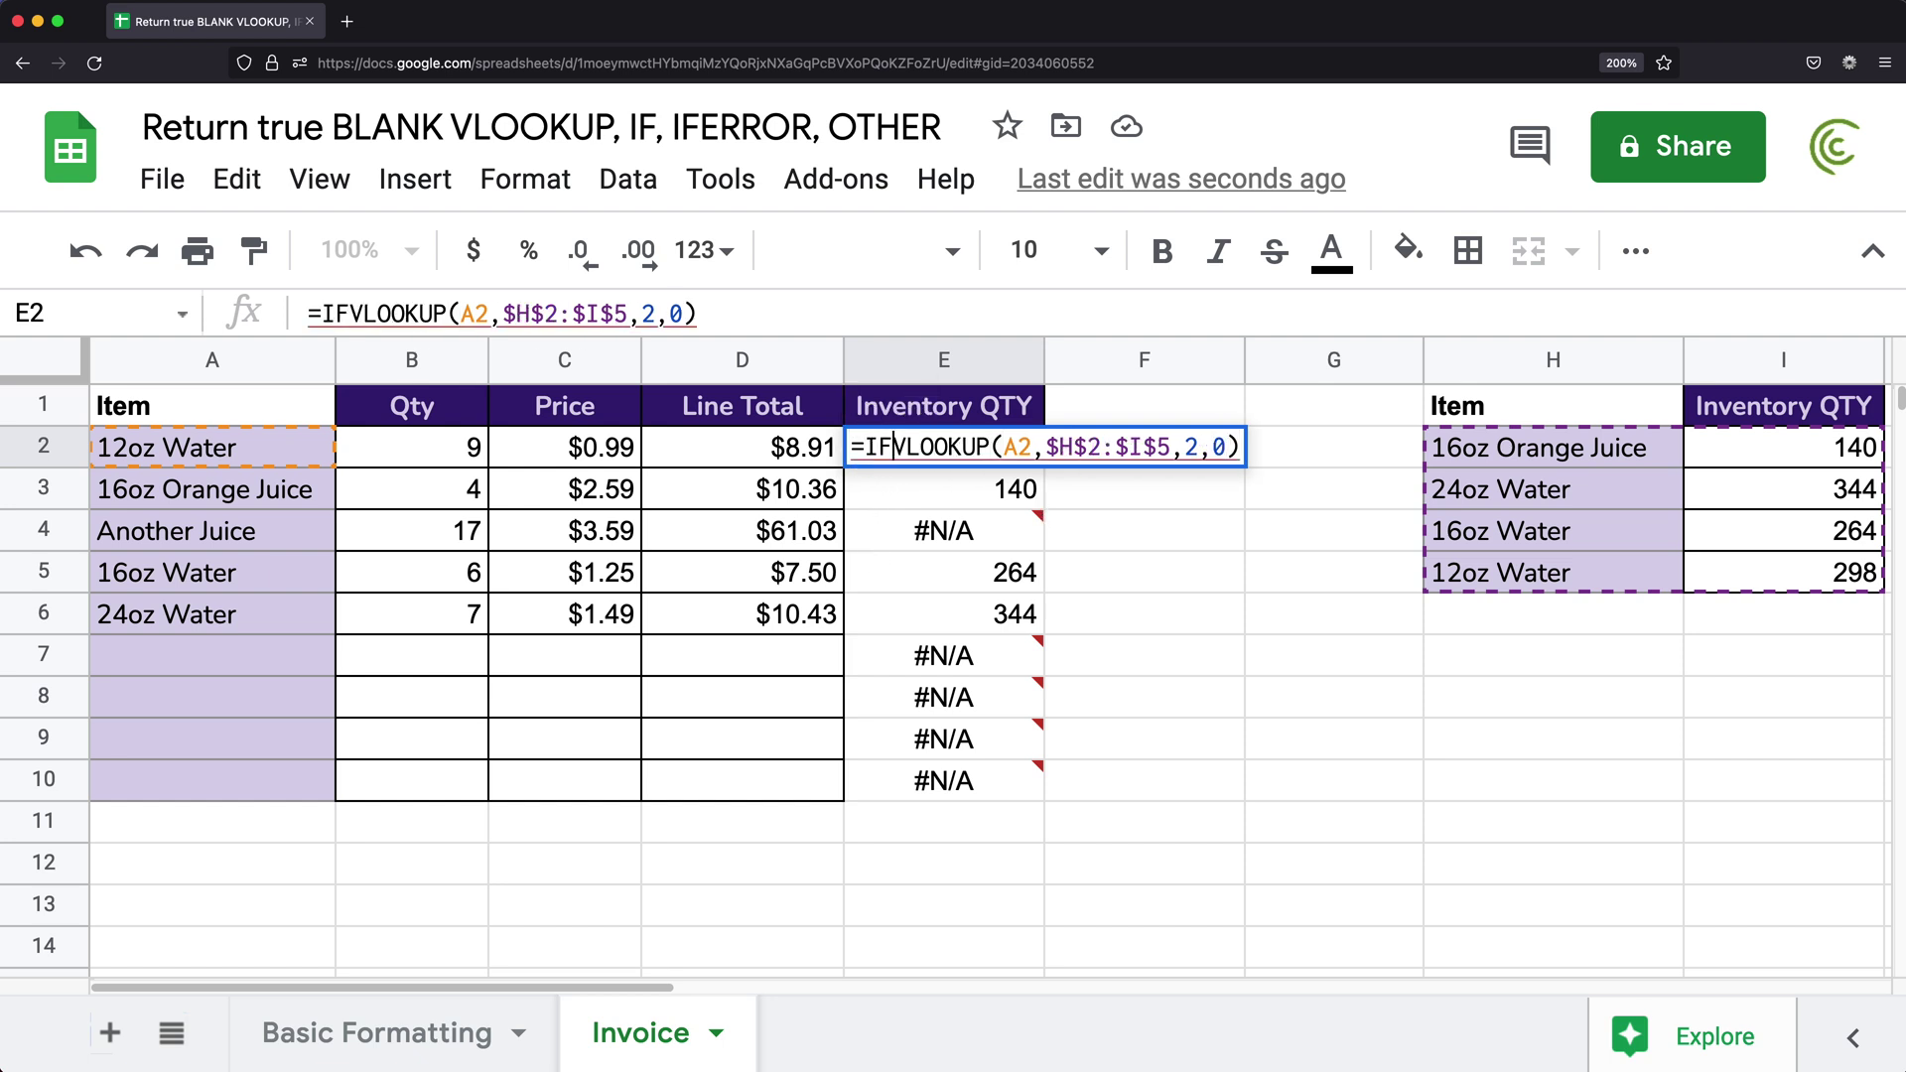
{"action": "type", "text": "ERROR("}
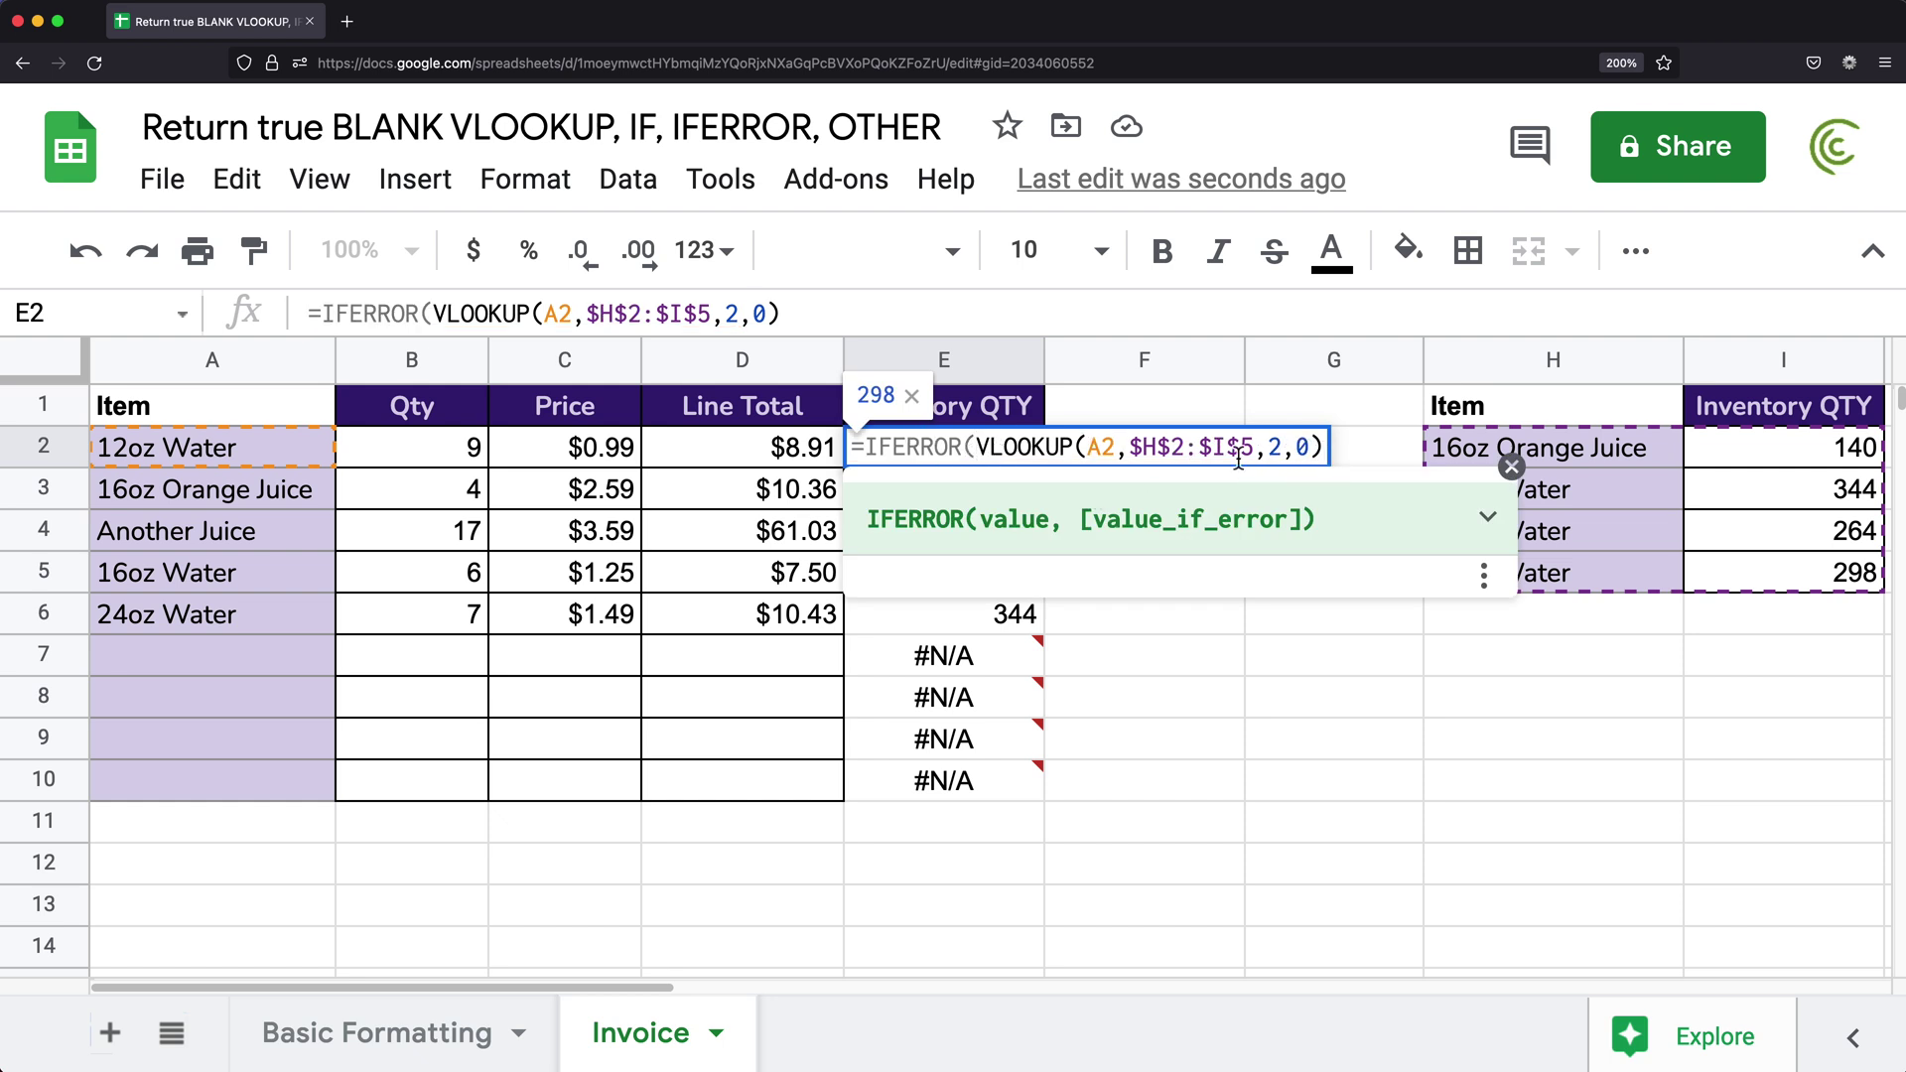
{"action": "left_click", "coordinate": [1323, 449]}
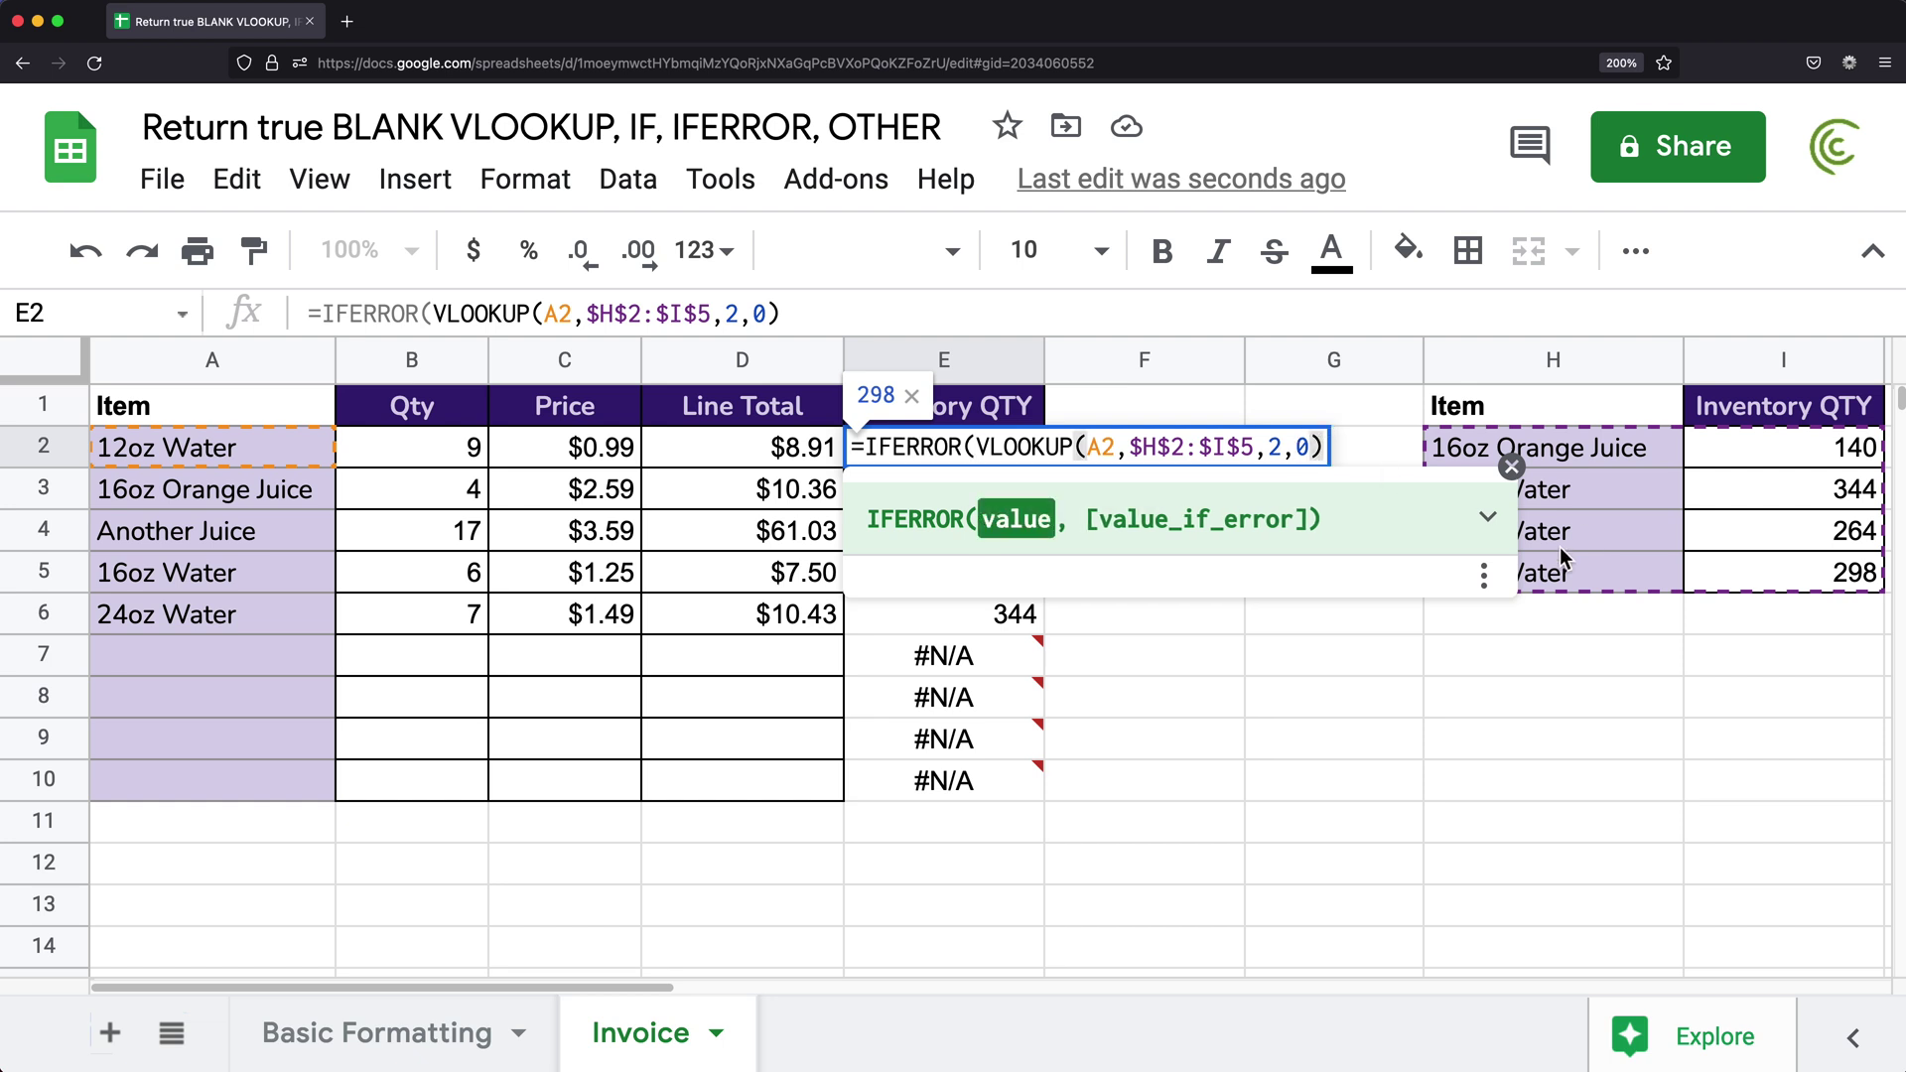
{"action": "type", "text": ","}
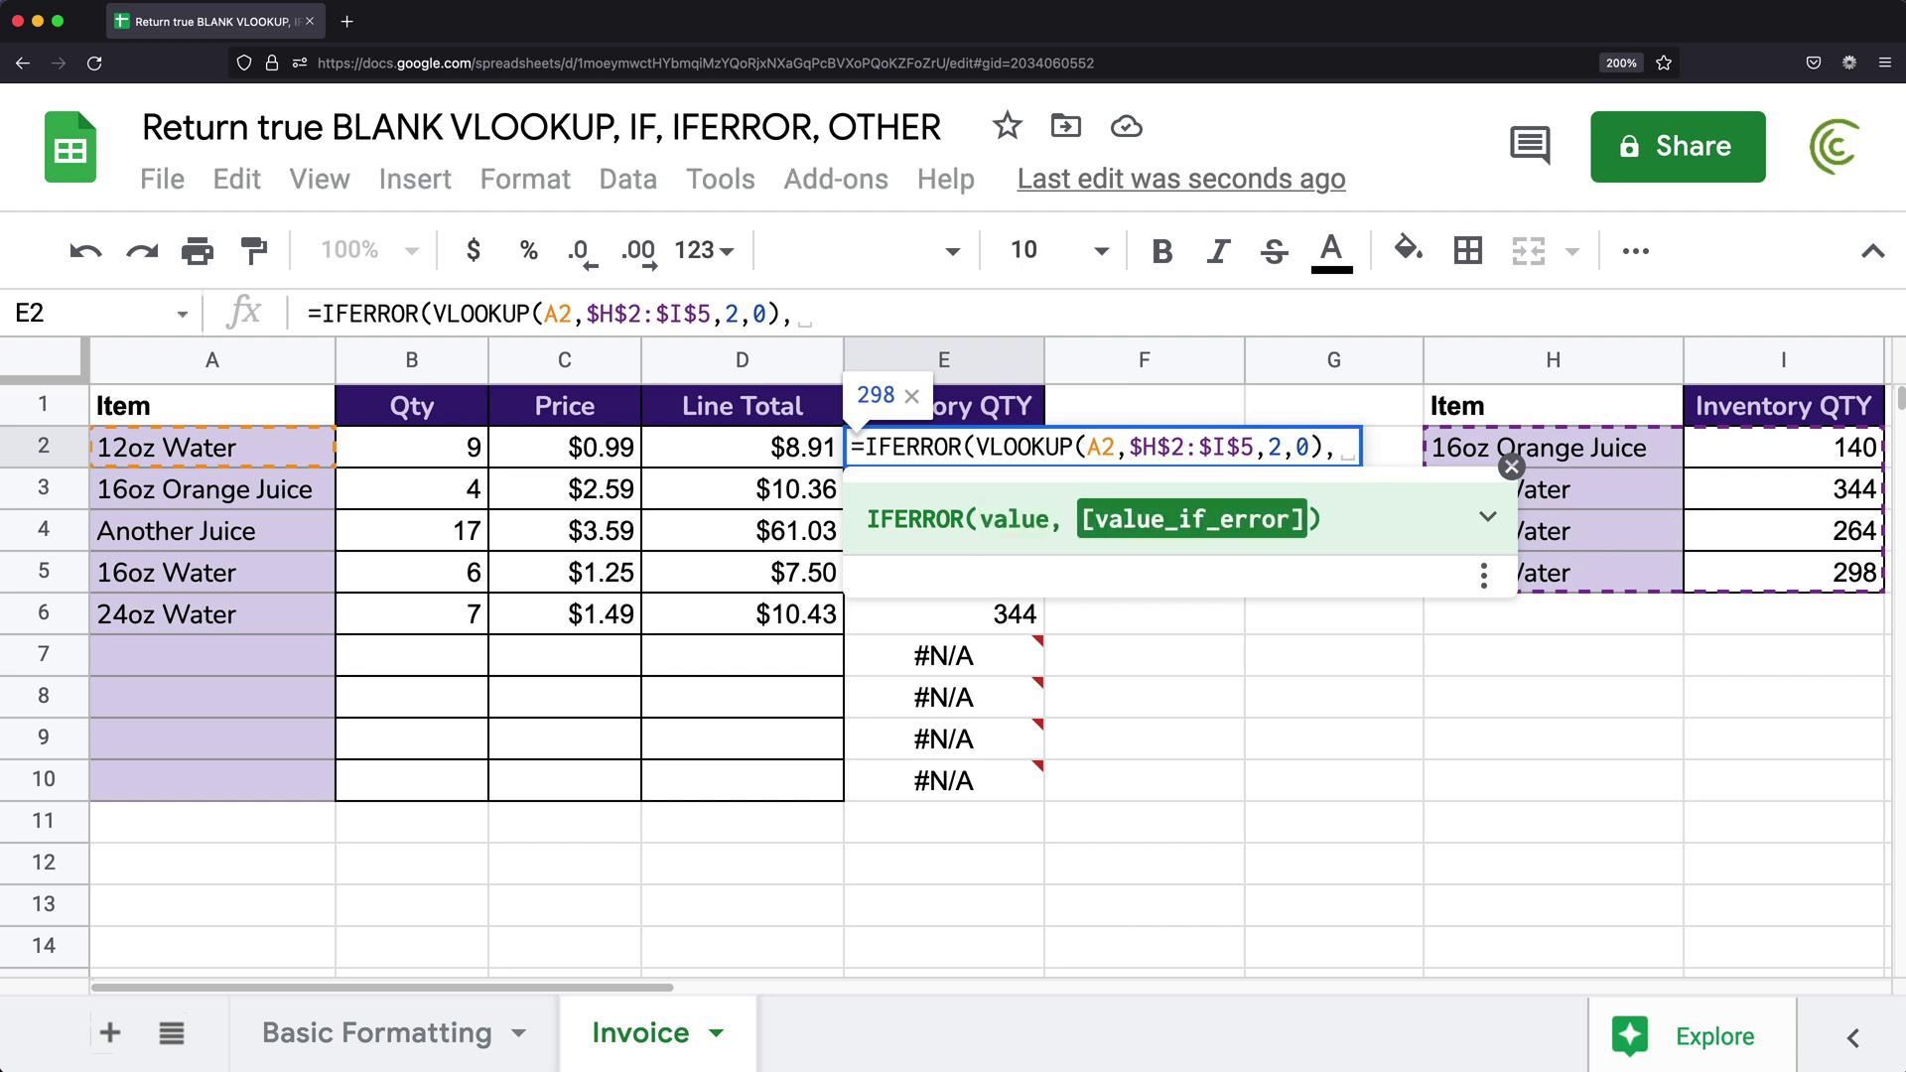
{"action": "type", "text": "\"\")"}
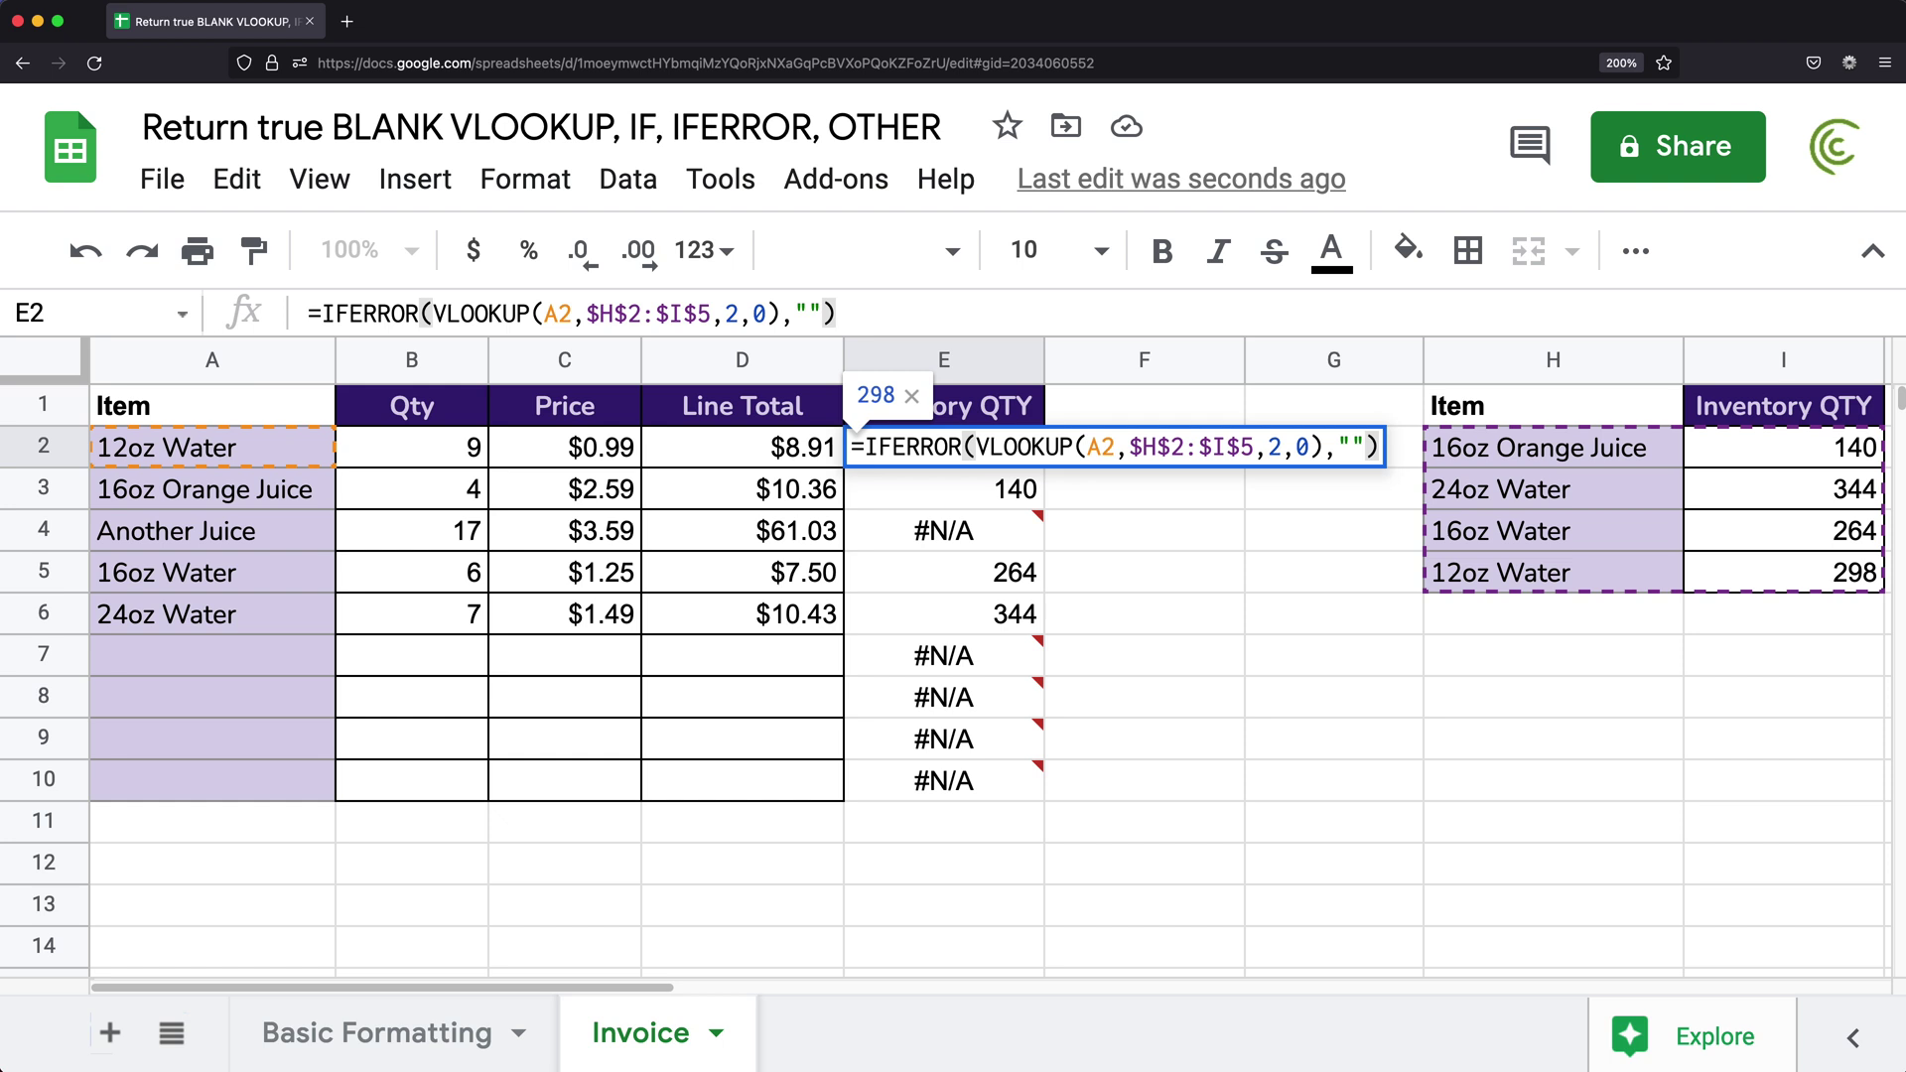
{"action": "key", "text": "Return"}
{"action": "left_click", "coordinate": [1033, 461]}
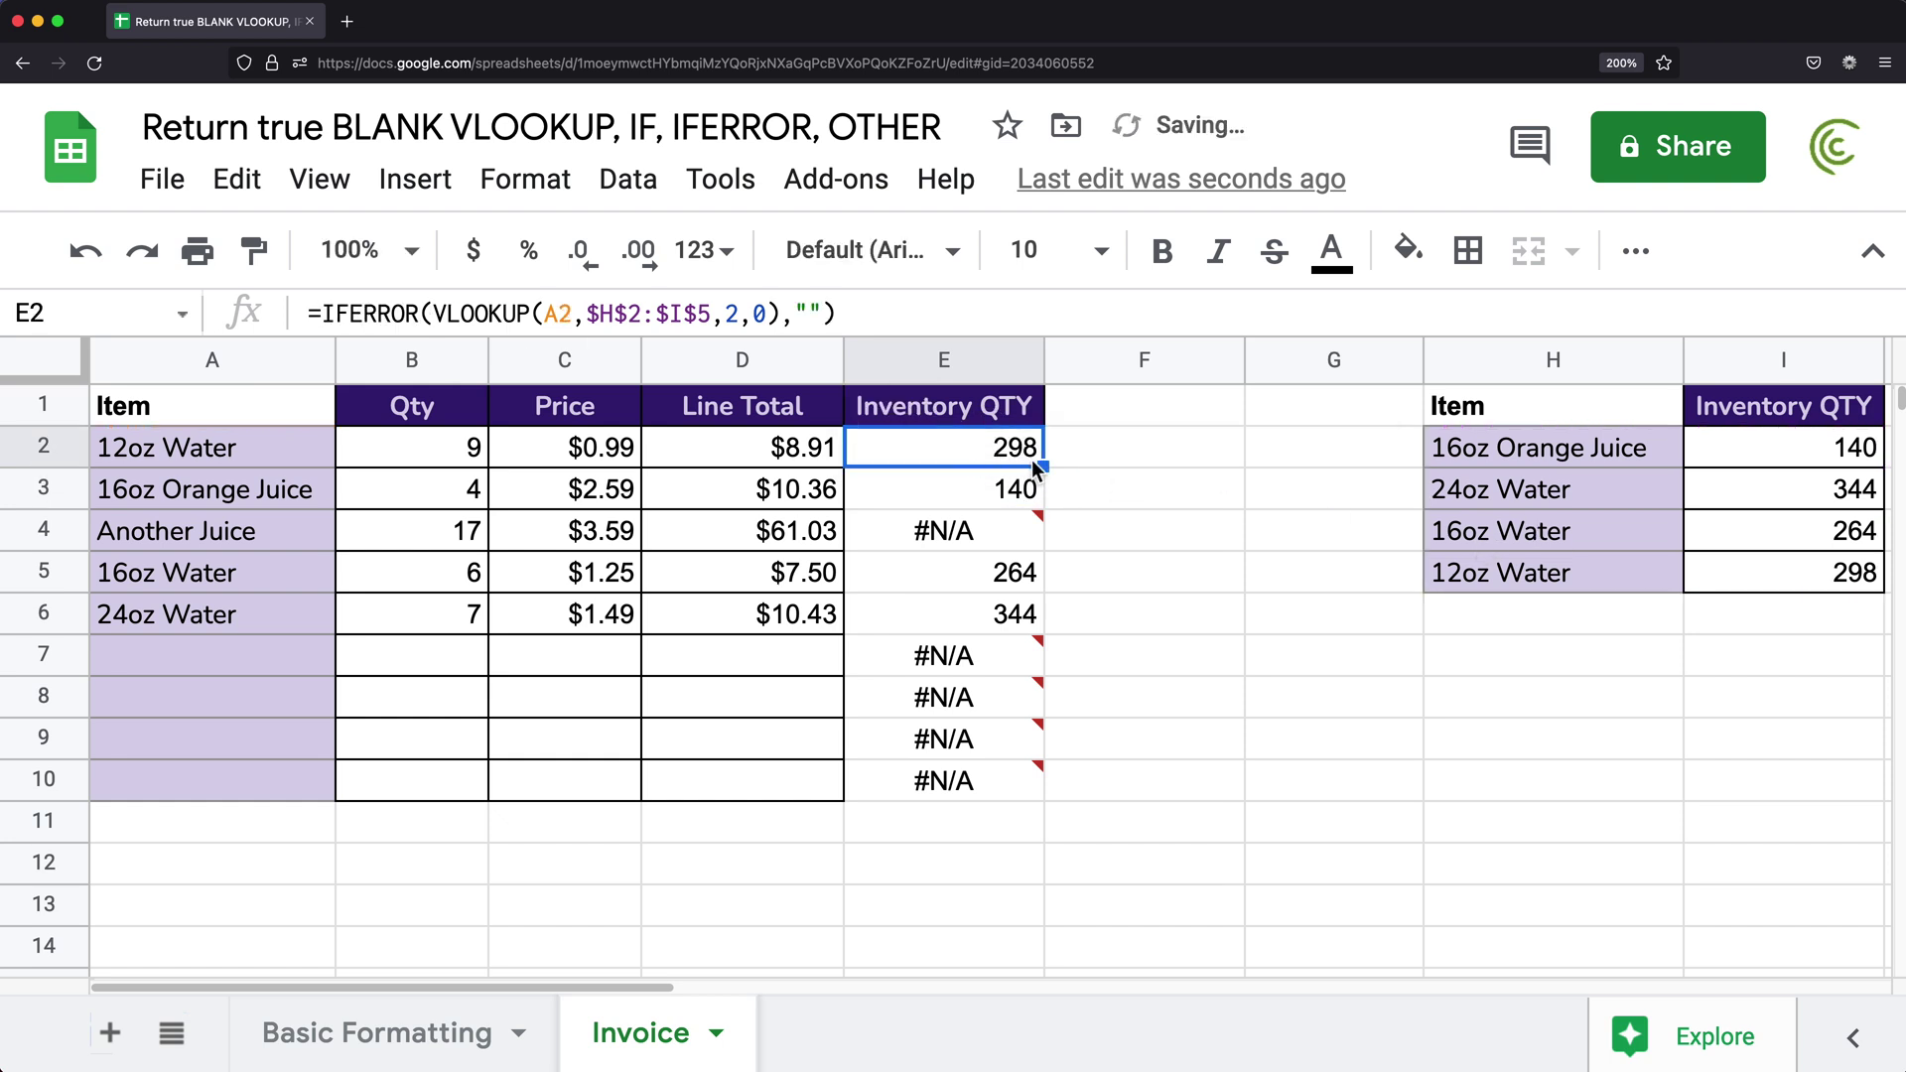
{"action": "left_click_drag", "start_coordinate": [1033, 462], "coordinate": [1022, 792]}
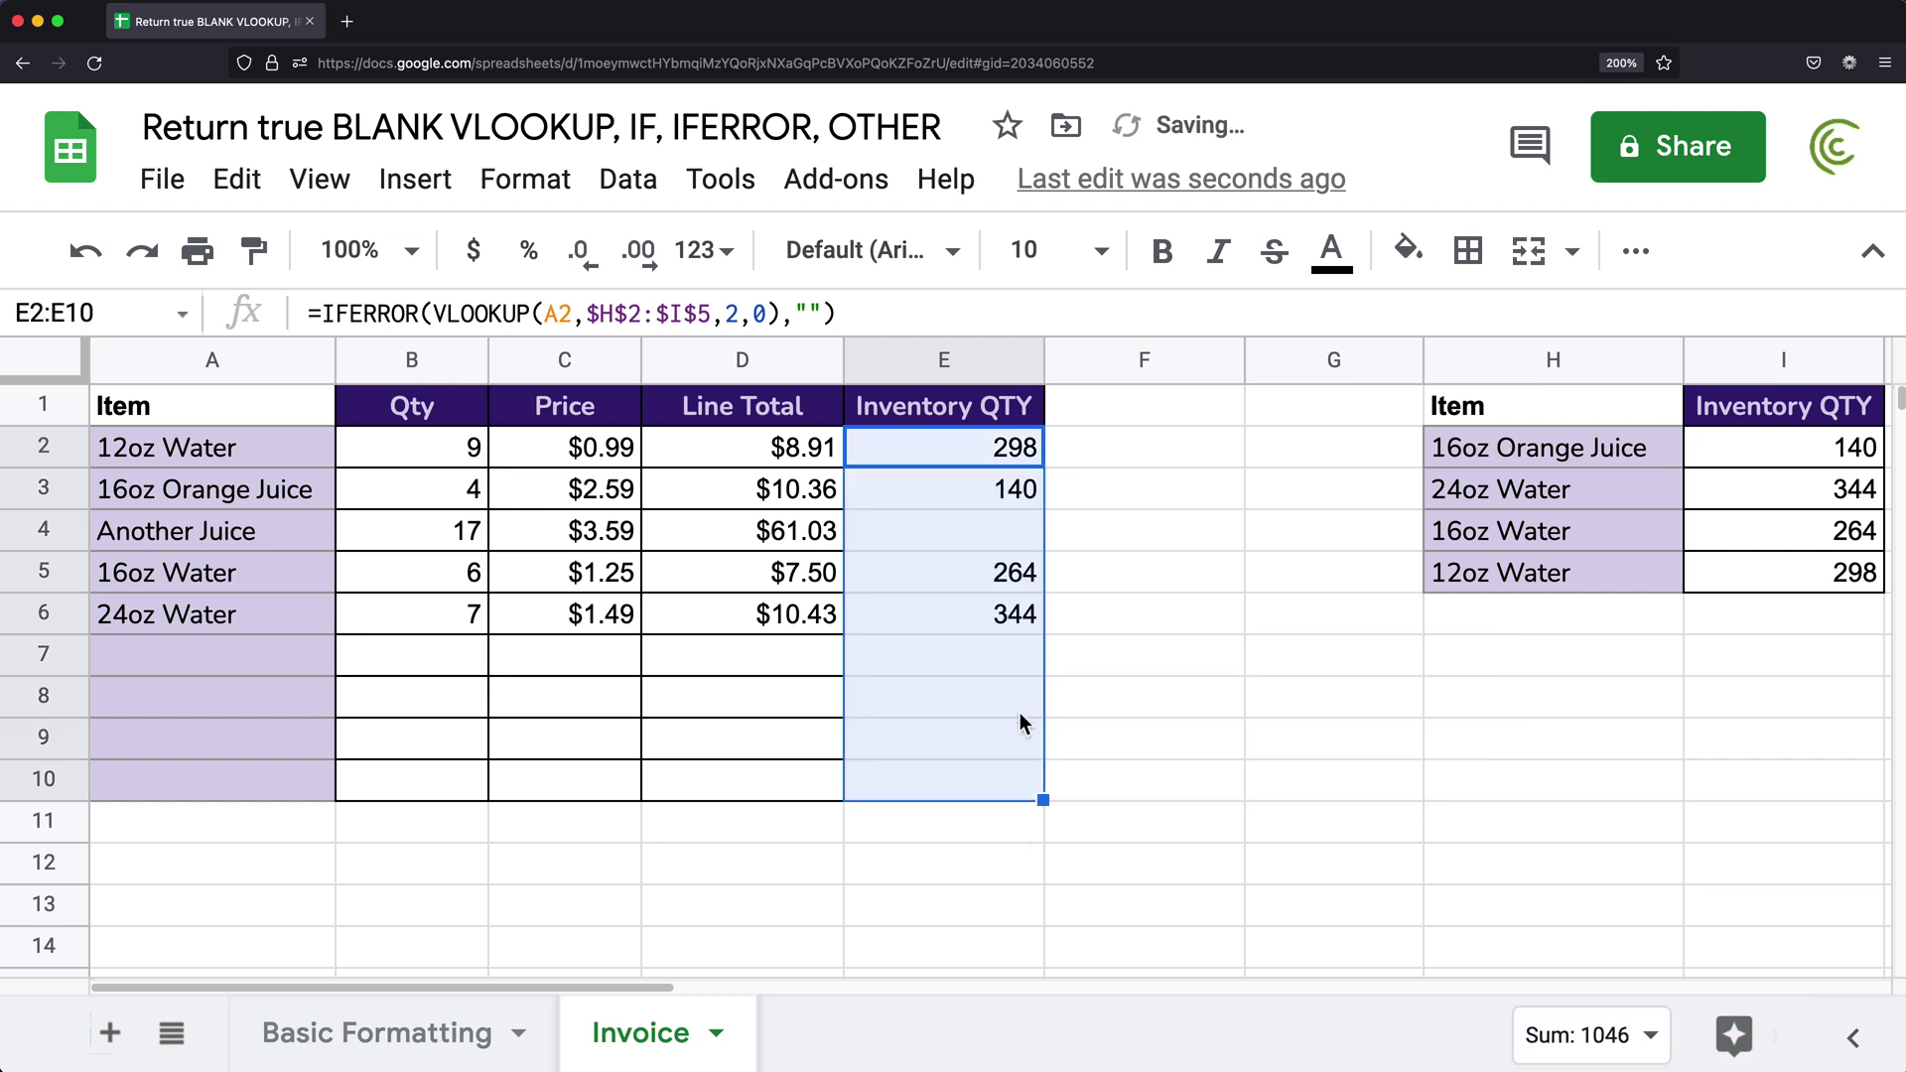
- Test E4 with =ISBLANK(E4) in F4, see FALSE, then delete the test
{"action": "left_click", "coordinate": [1107, 541]}
{"action": "type", "text": "="}
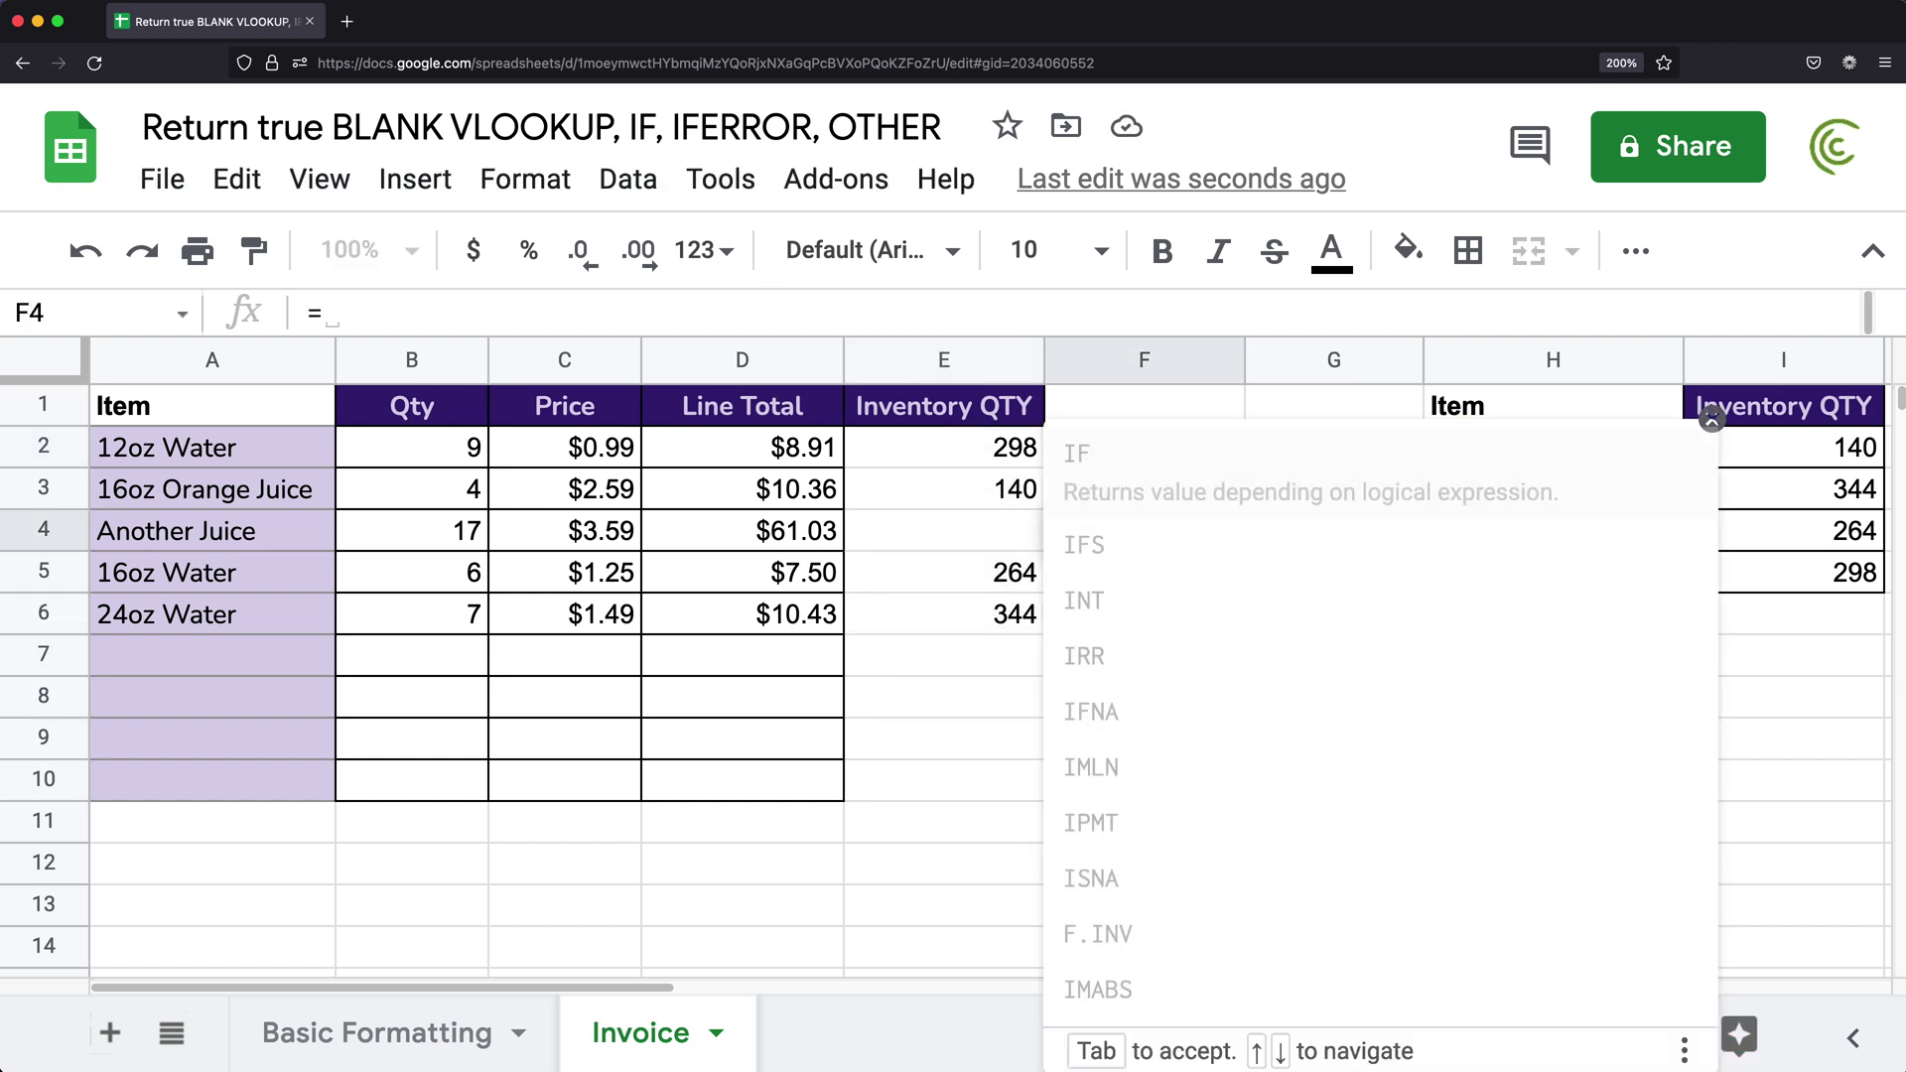
{"action": "type", "text": "isb"}
{"action": "key", "text": "Tab"}
{"action": "left_click", "coordinate": [1013, 536]}
{"action": "type", "text": ")"}
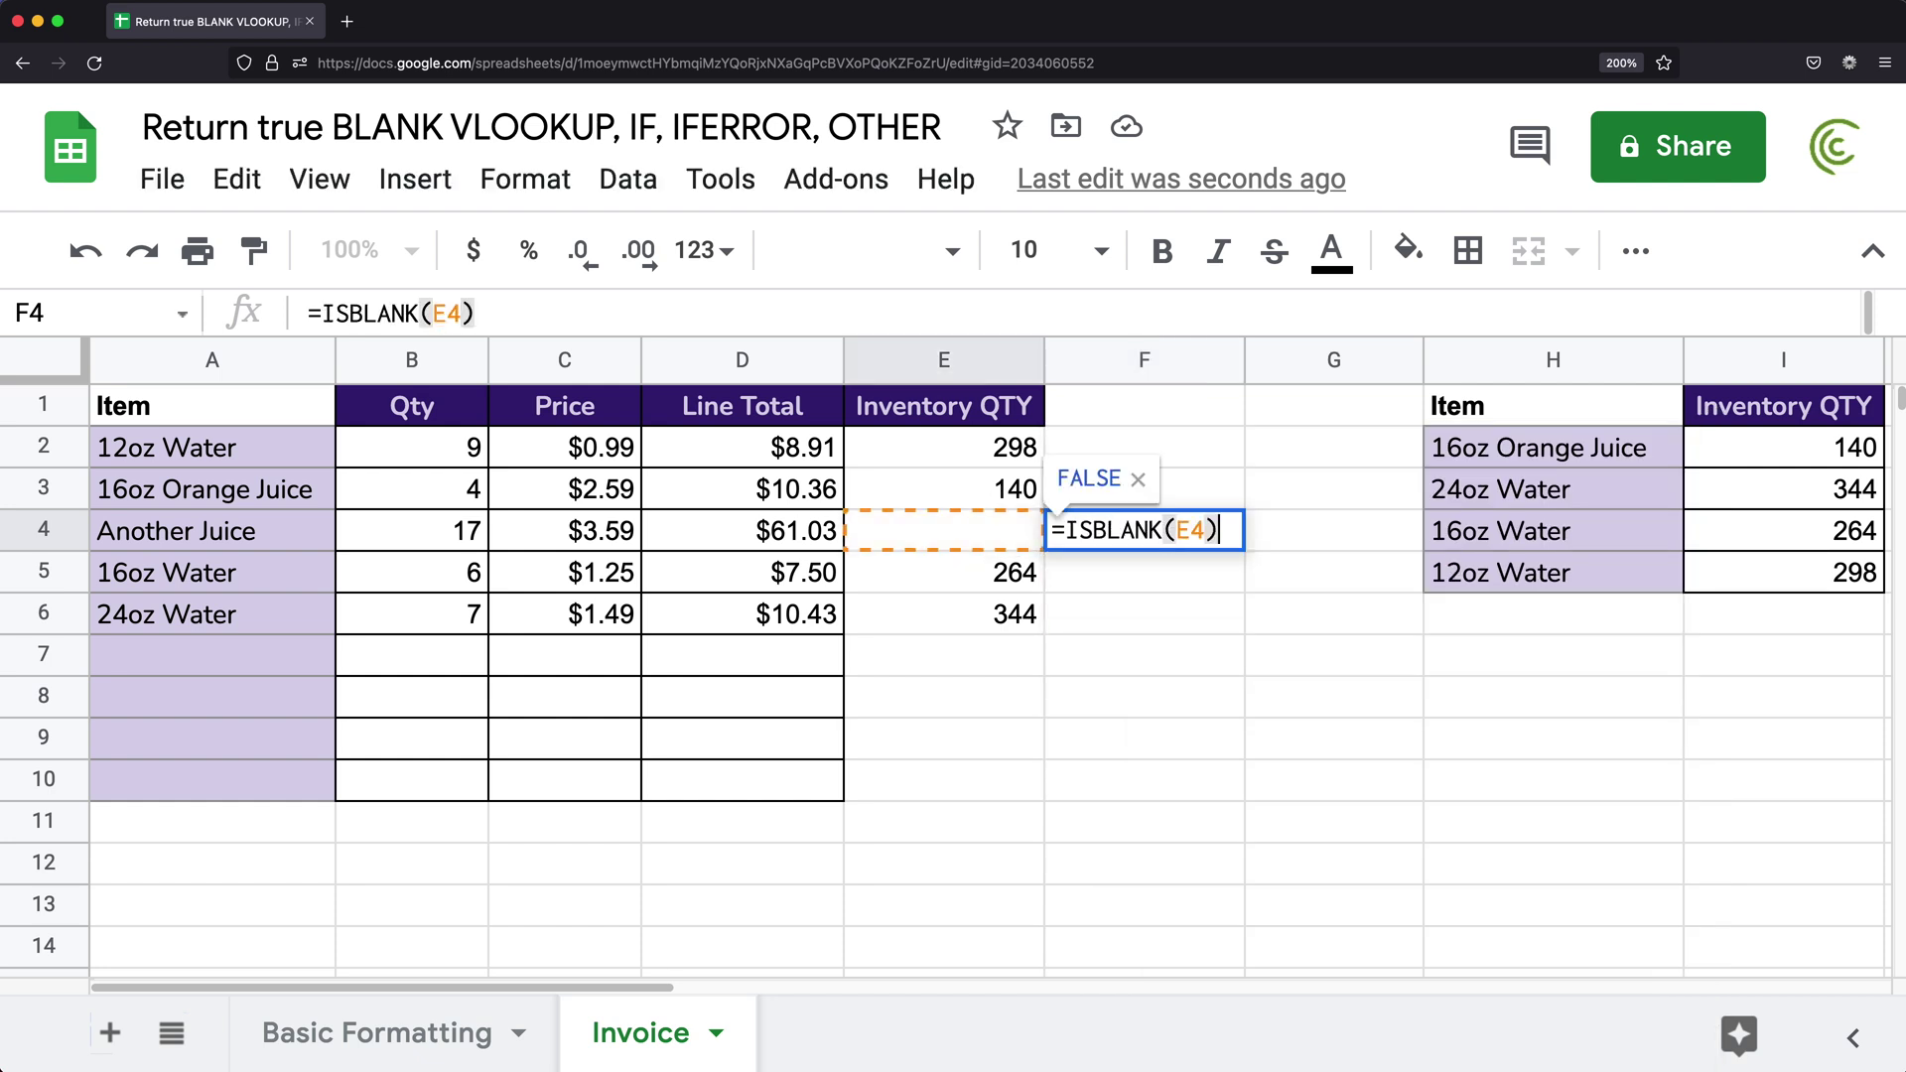
{"action": "key", "text": "Return"}
{"action": "left_click", "coordinate": [1115, 540]}
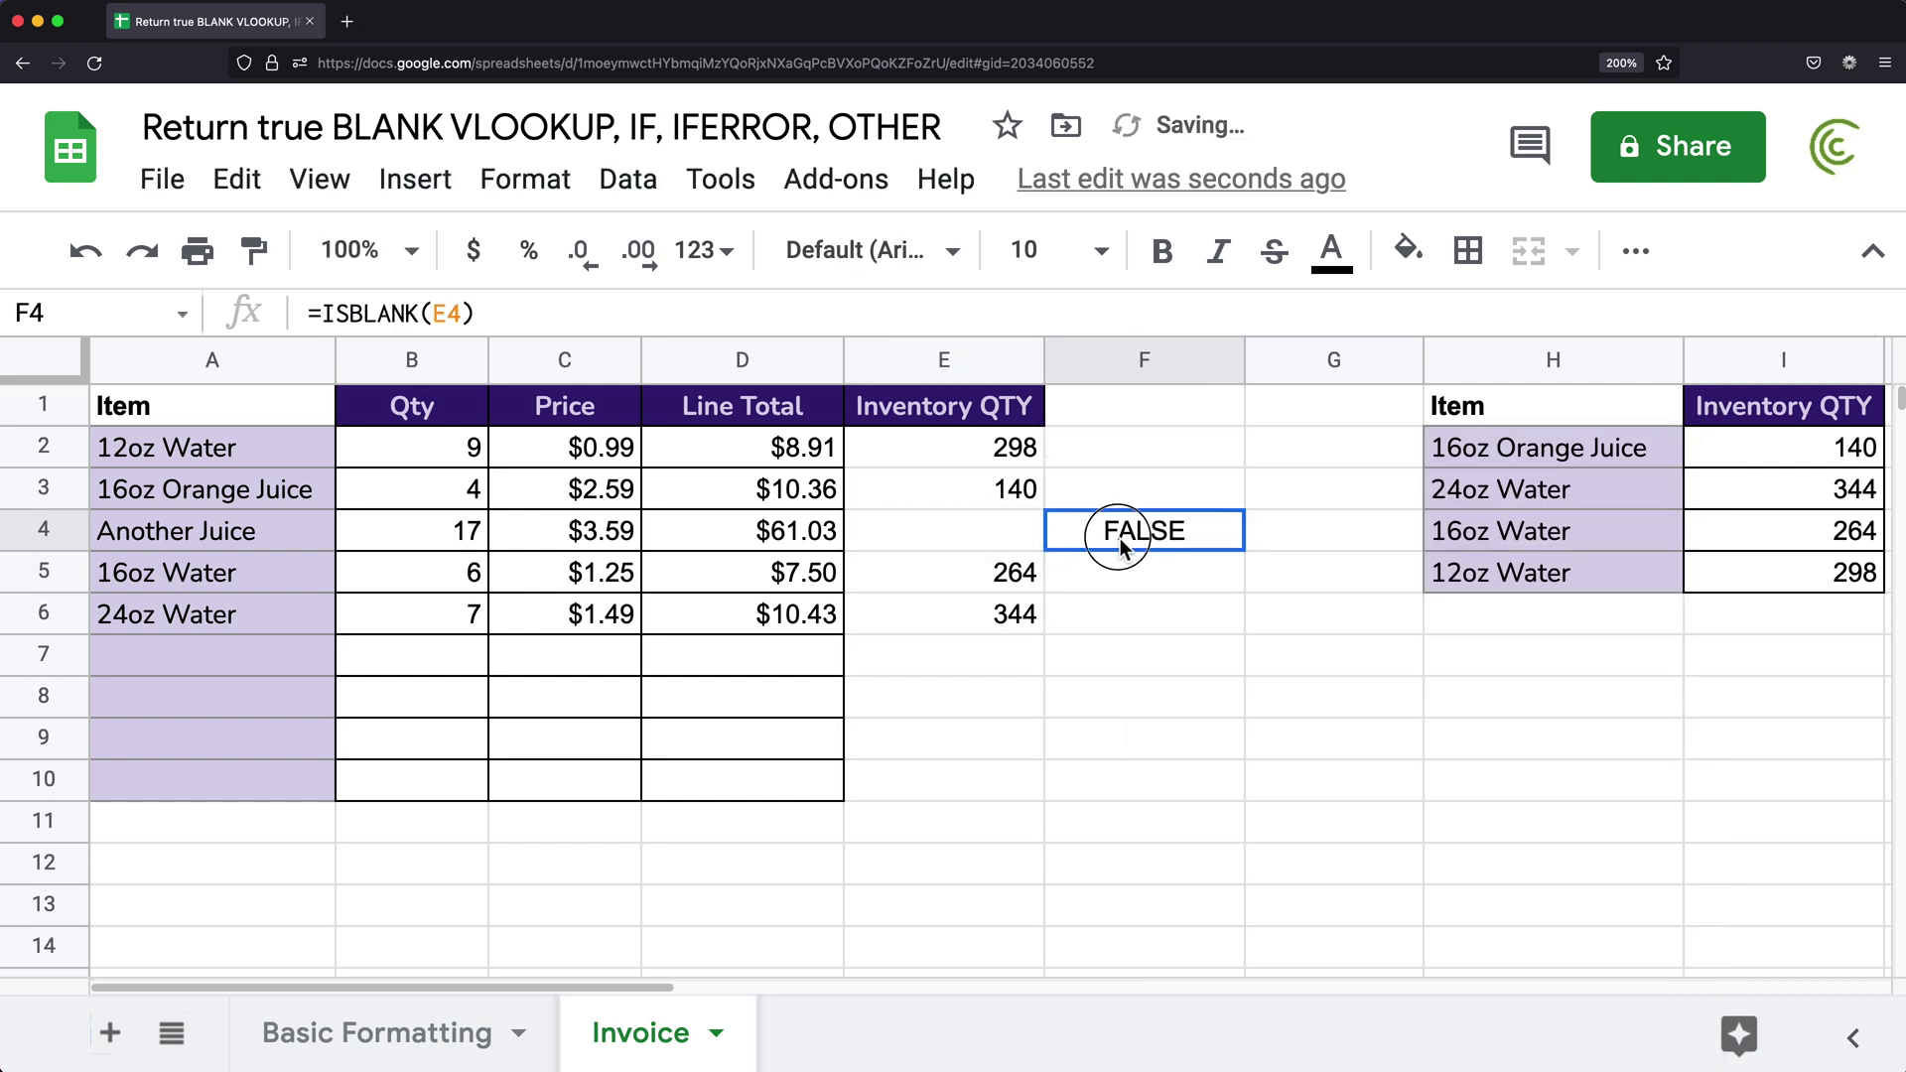
{"action": "key", "text": "Delete"}
- Remove the empty-string fallback from E2's IFERROR and refill it down to E10
{"action": "double_click", "coordinate": [970, 447]}
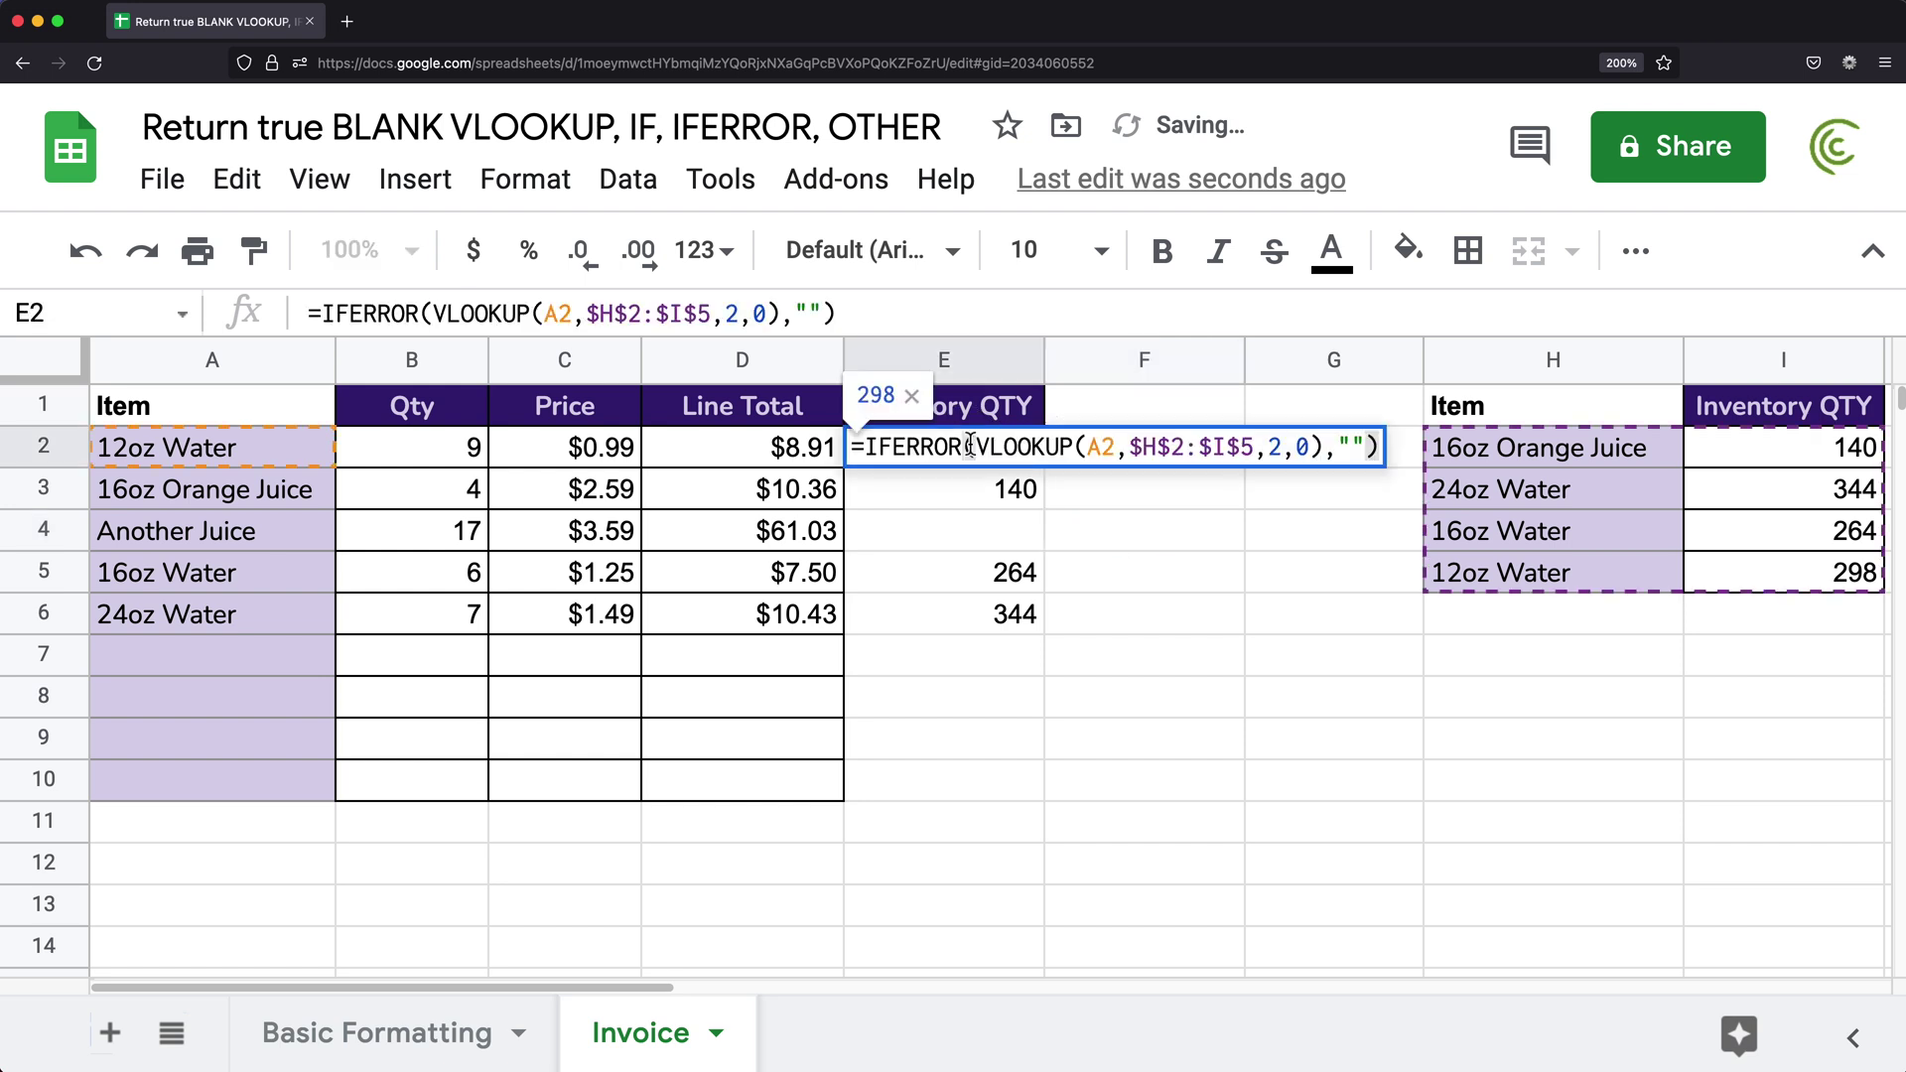
{"action": "left_click", "coordinate": [1369, 447]}
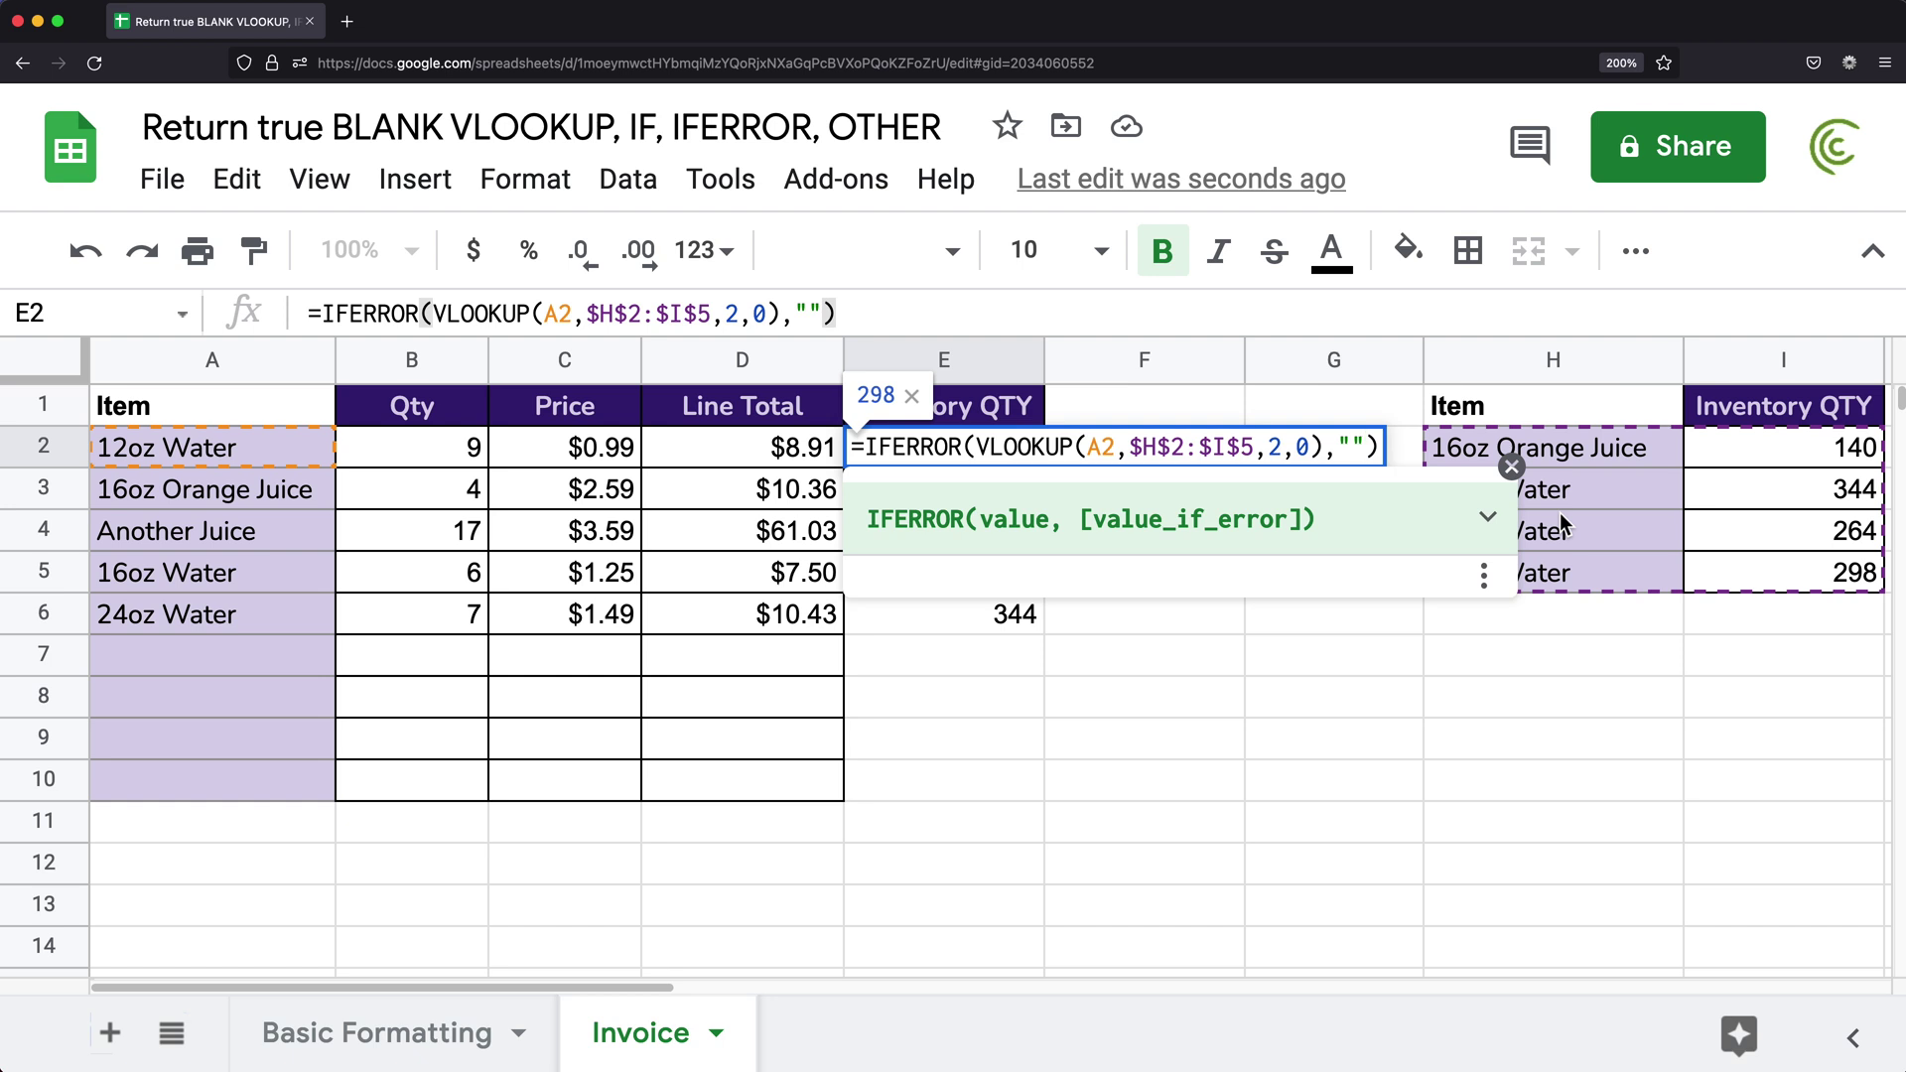
{"action": "key", "text": "BackSpace"}
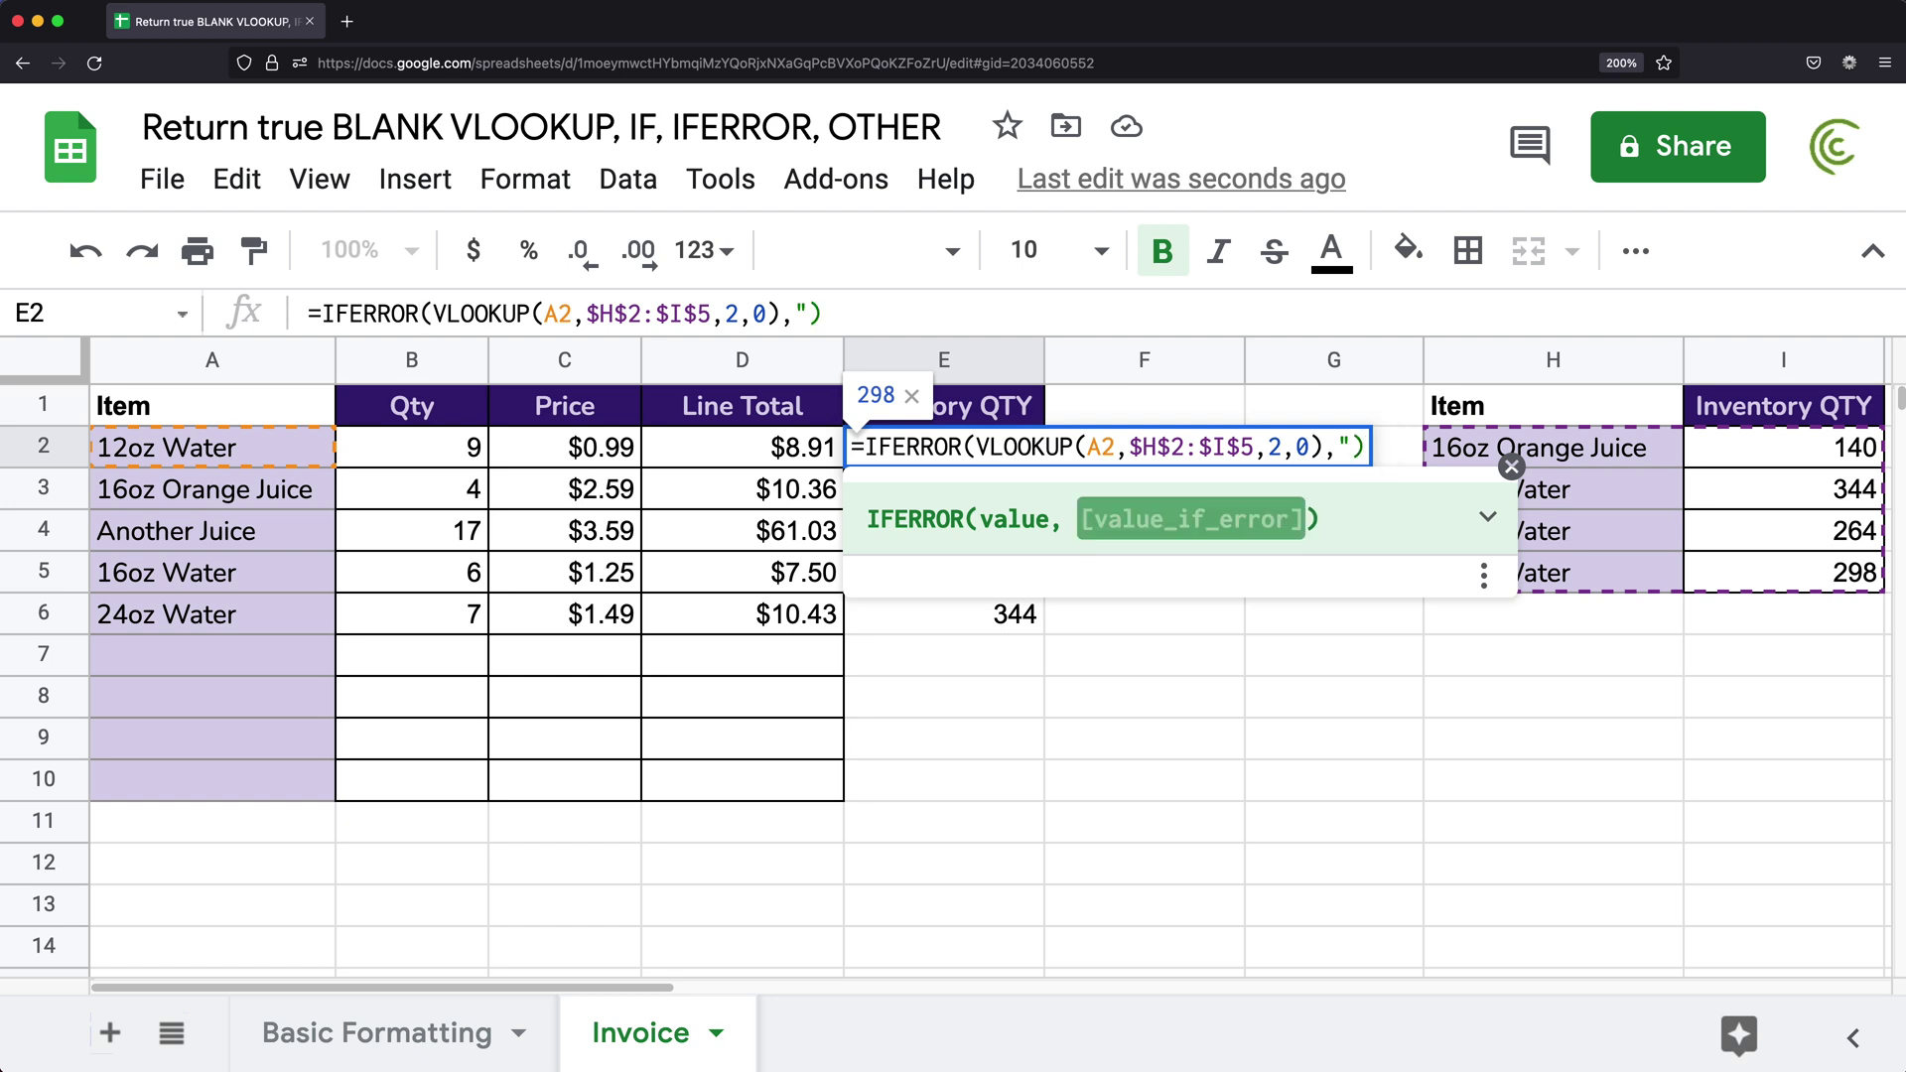
{"action": "key", "text": "BackSpace"}
{"action": "key", "text": "BackSpace"}
{"action": "key", "text": "Left"}
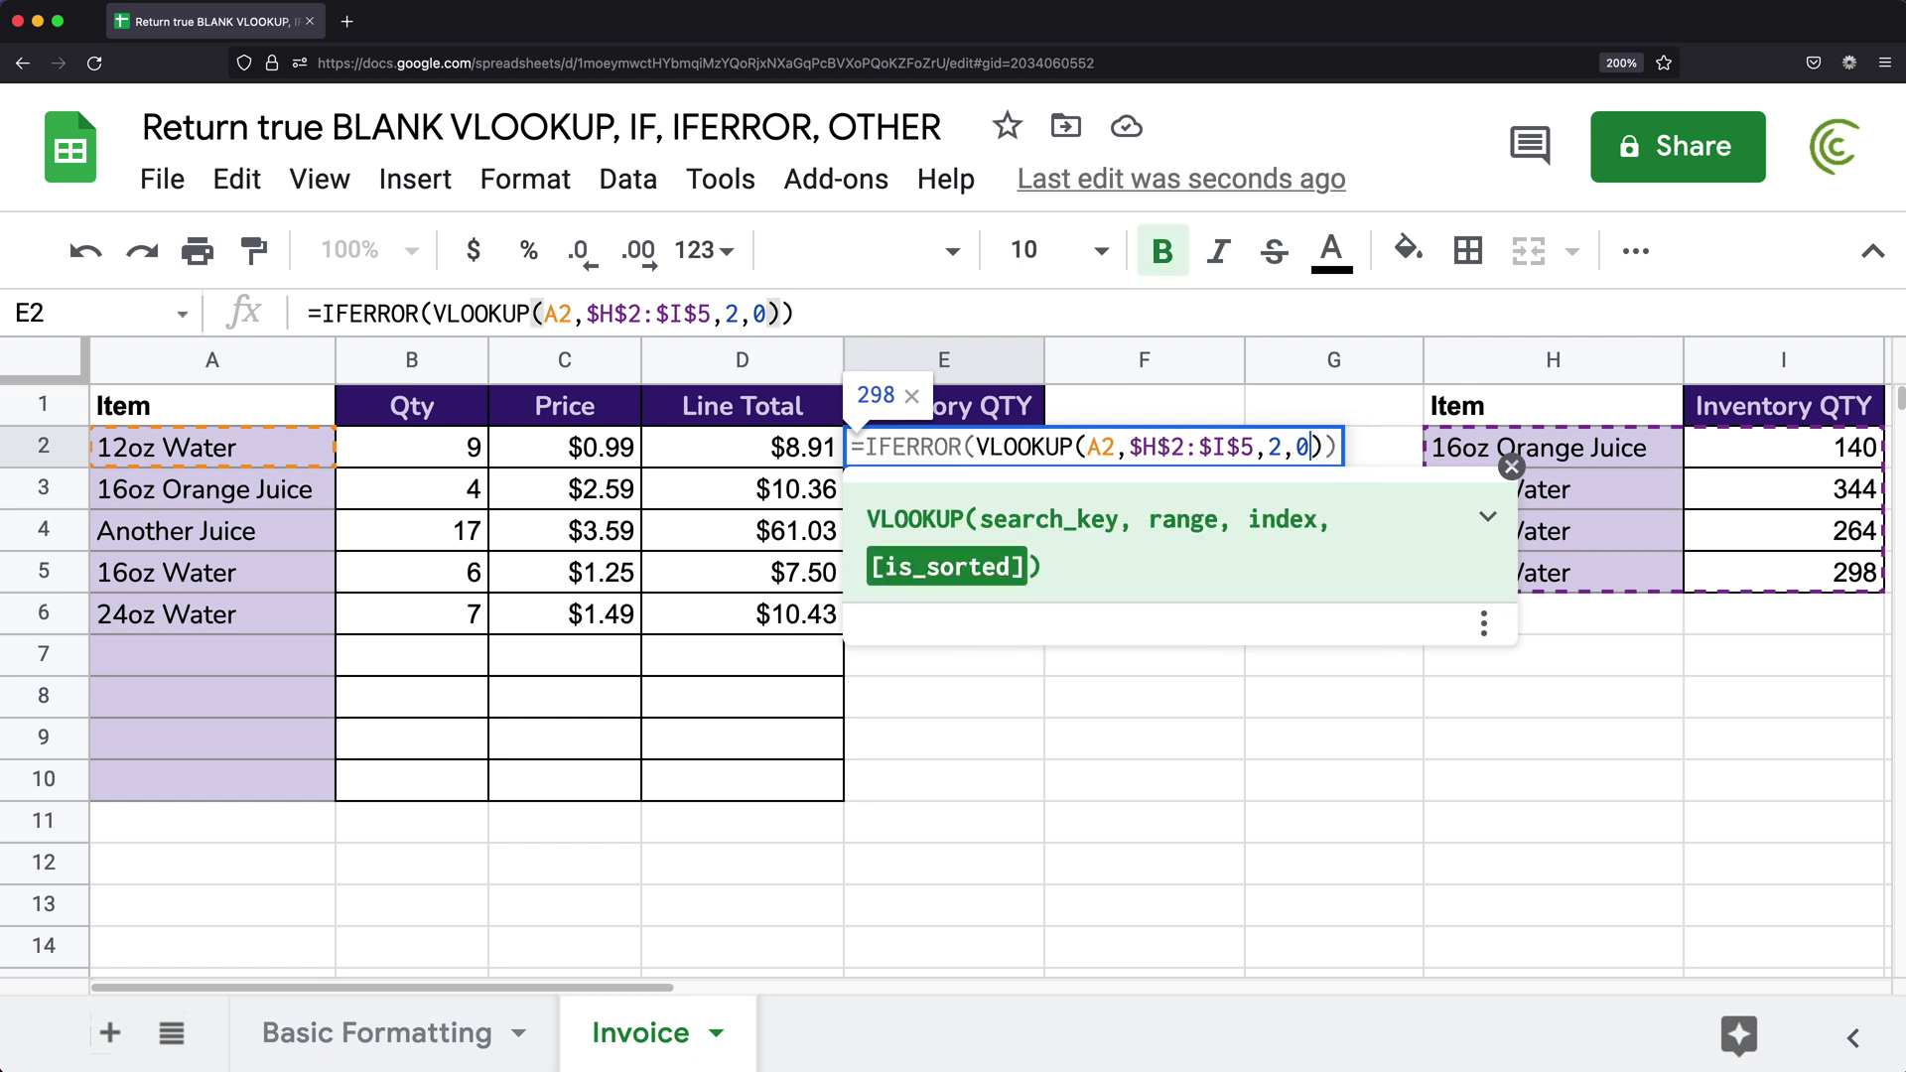
{"action": "key", "text": "Right"}
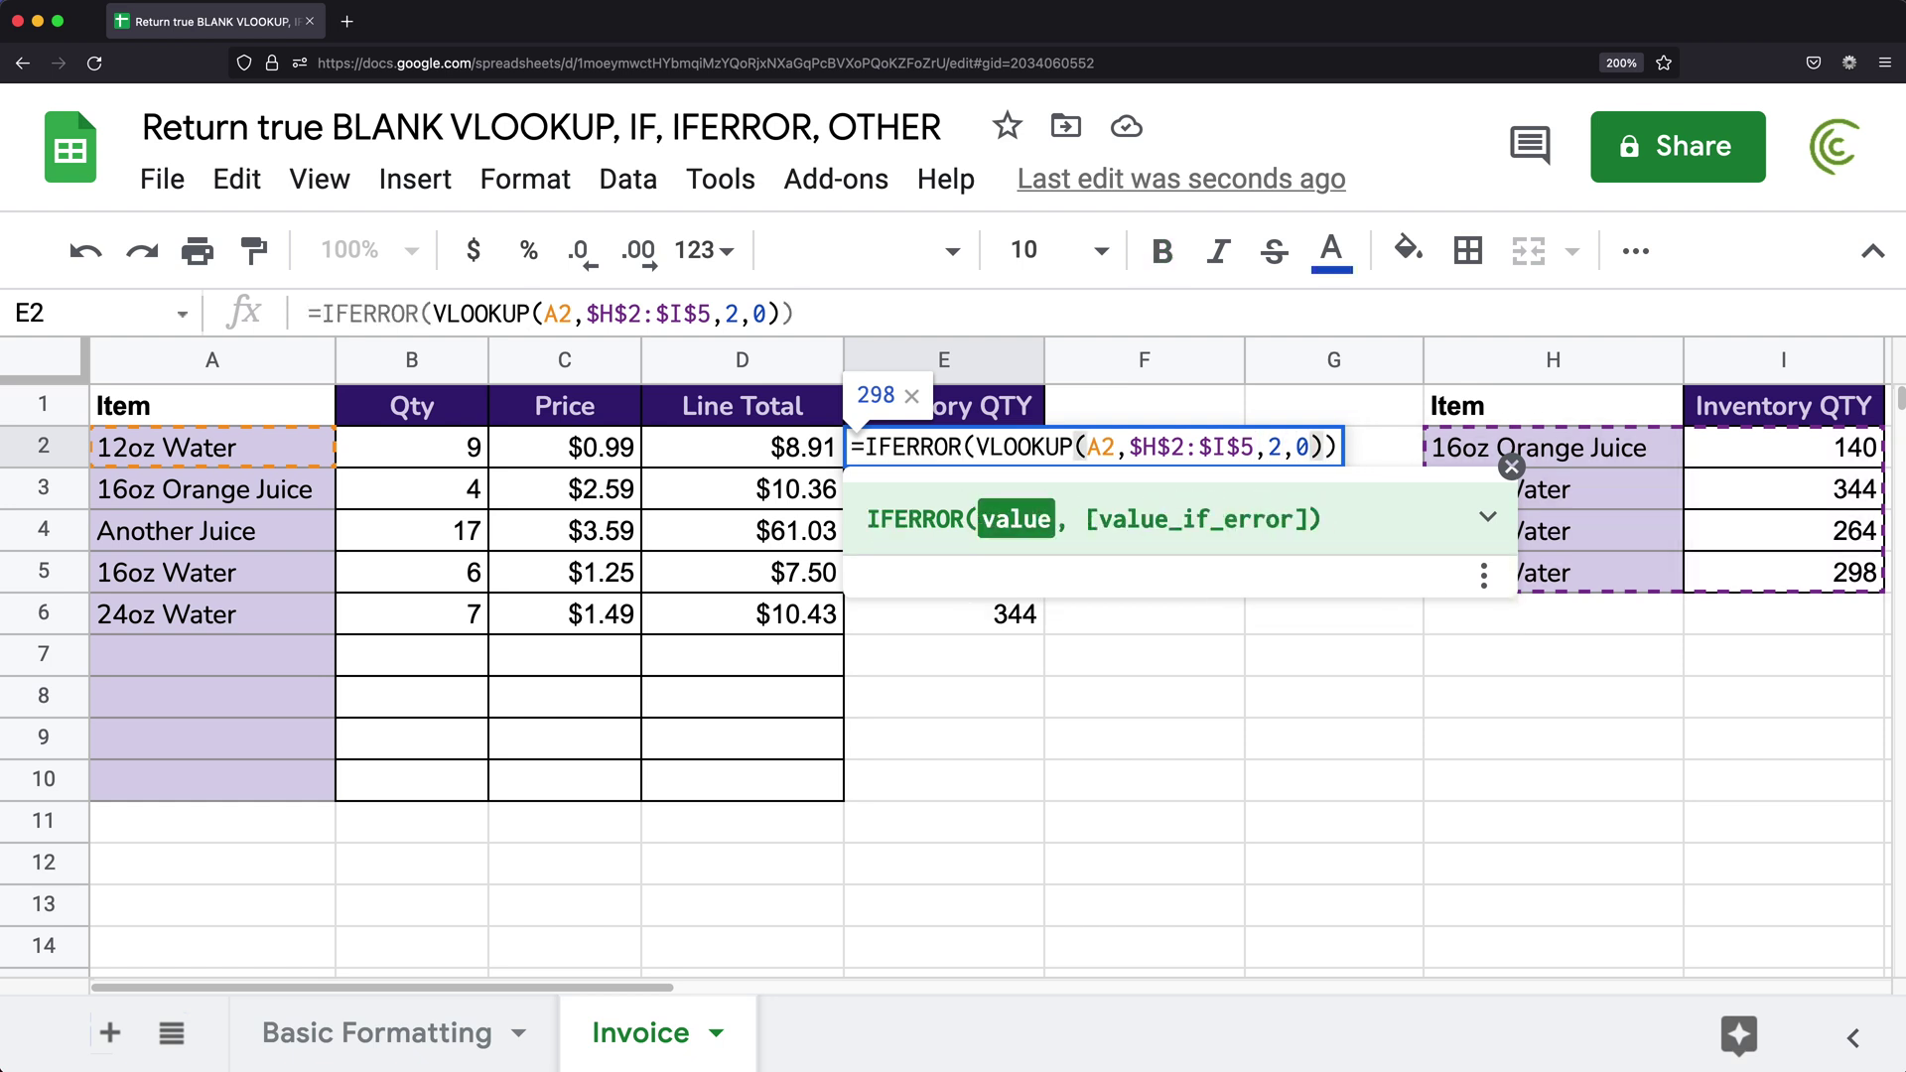
{"action": "key", "text": "Return"}
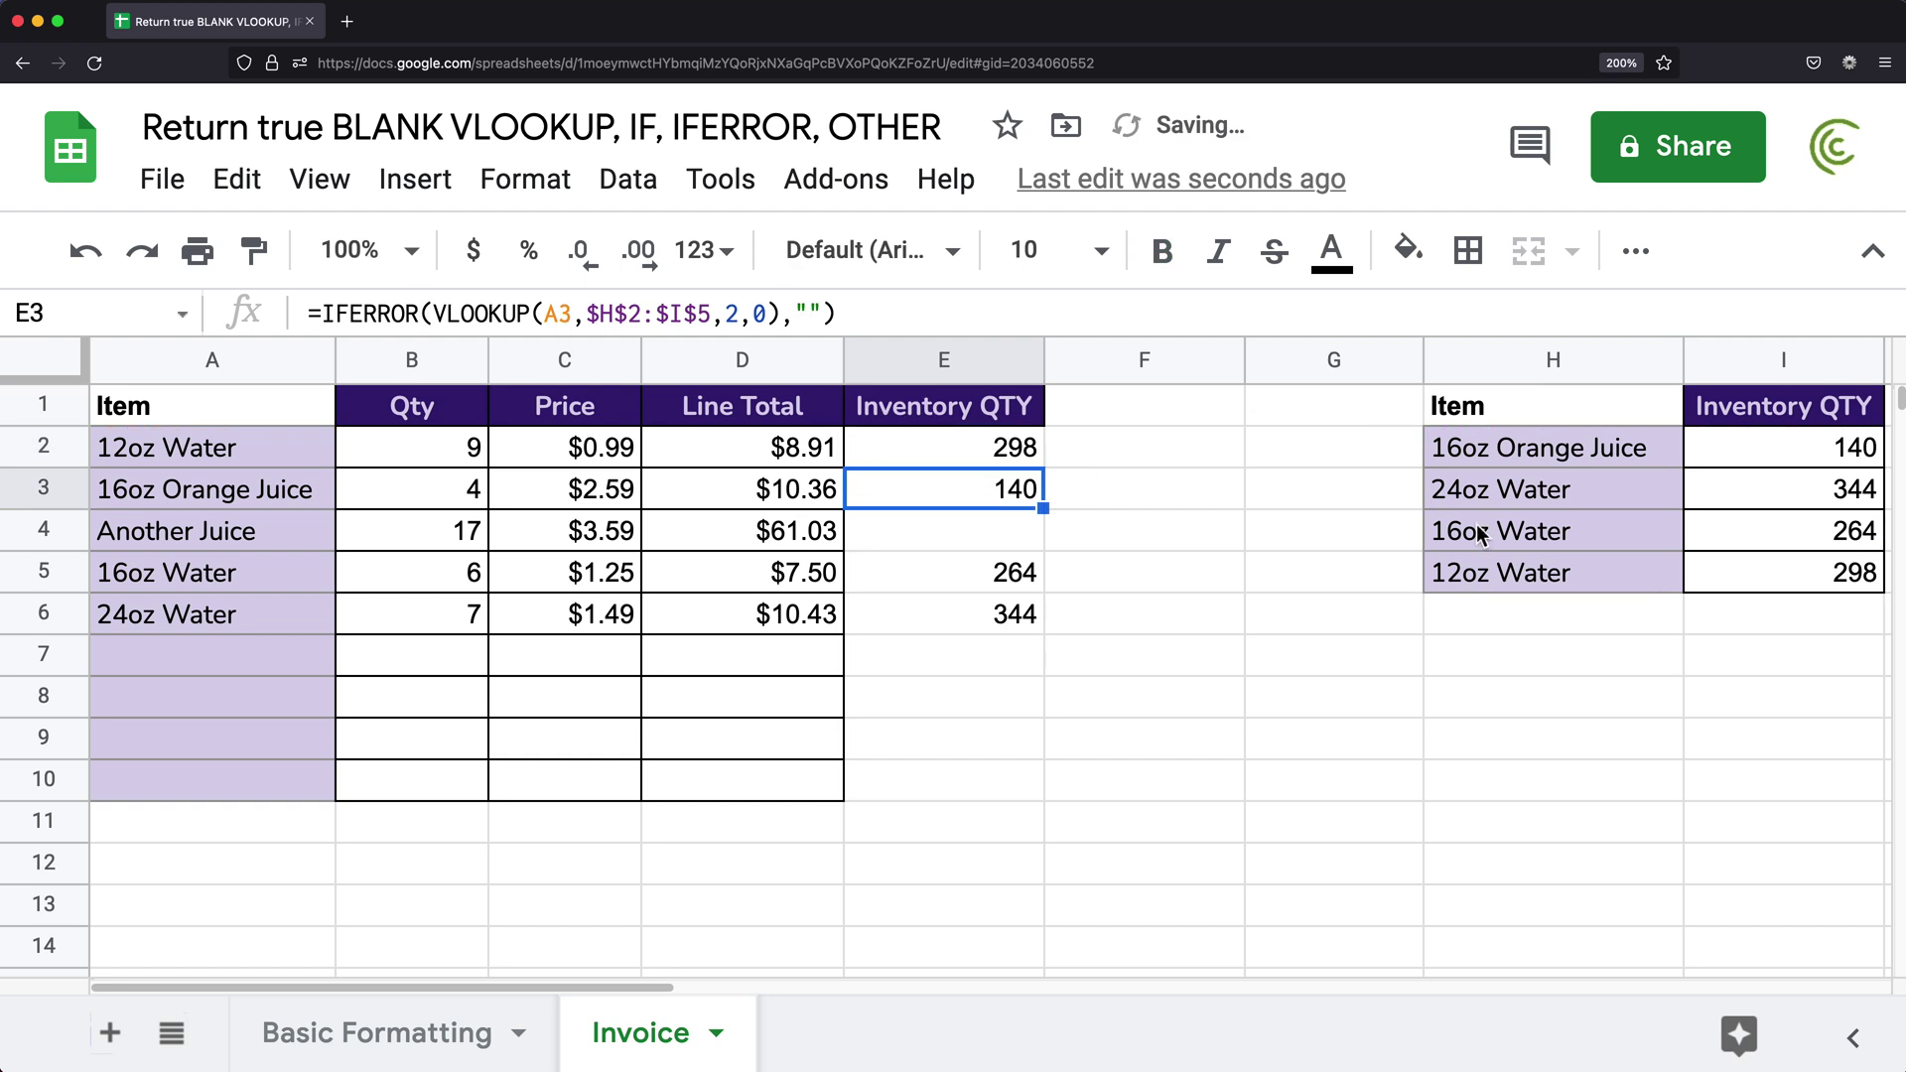
{"action": "left_click", "coordinate": [1033, 454]}
{"action": "left_click_drag", "start_coordinate": [1042, 466], "coordinate": [983, 789]}
- Enter =ISBLANK(E4) in F4 to test whether E4 is truly blank
{"action": "left_click", "coordinate": [1102, 521]}
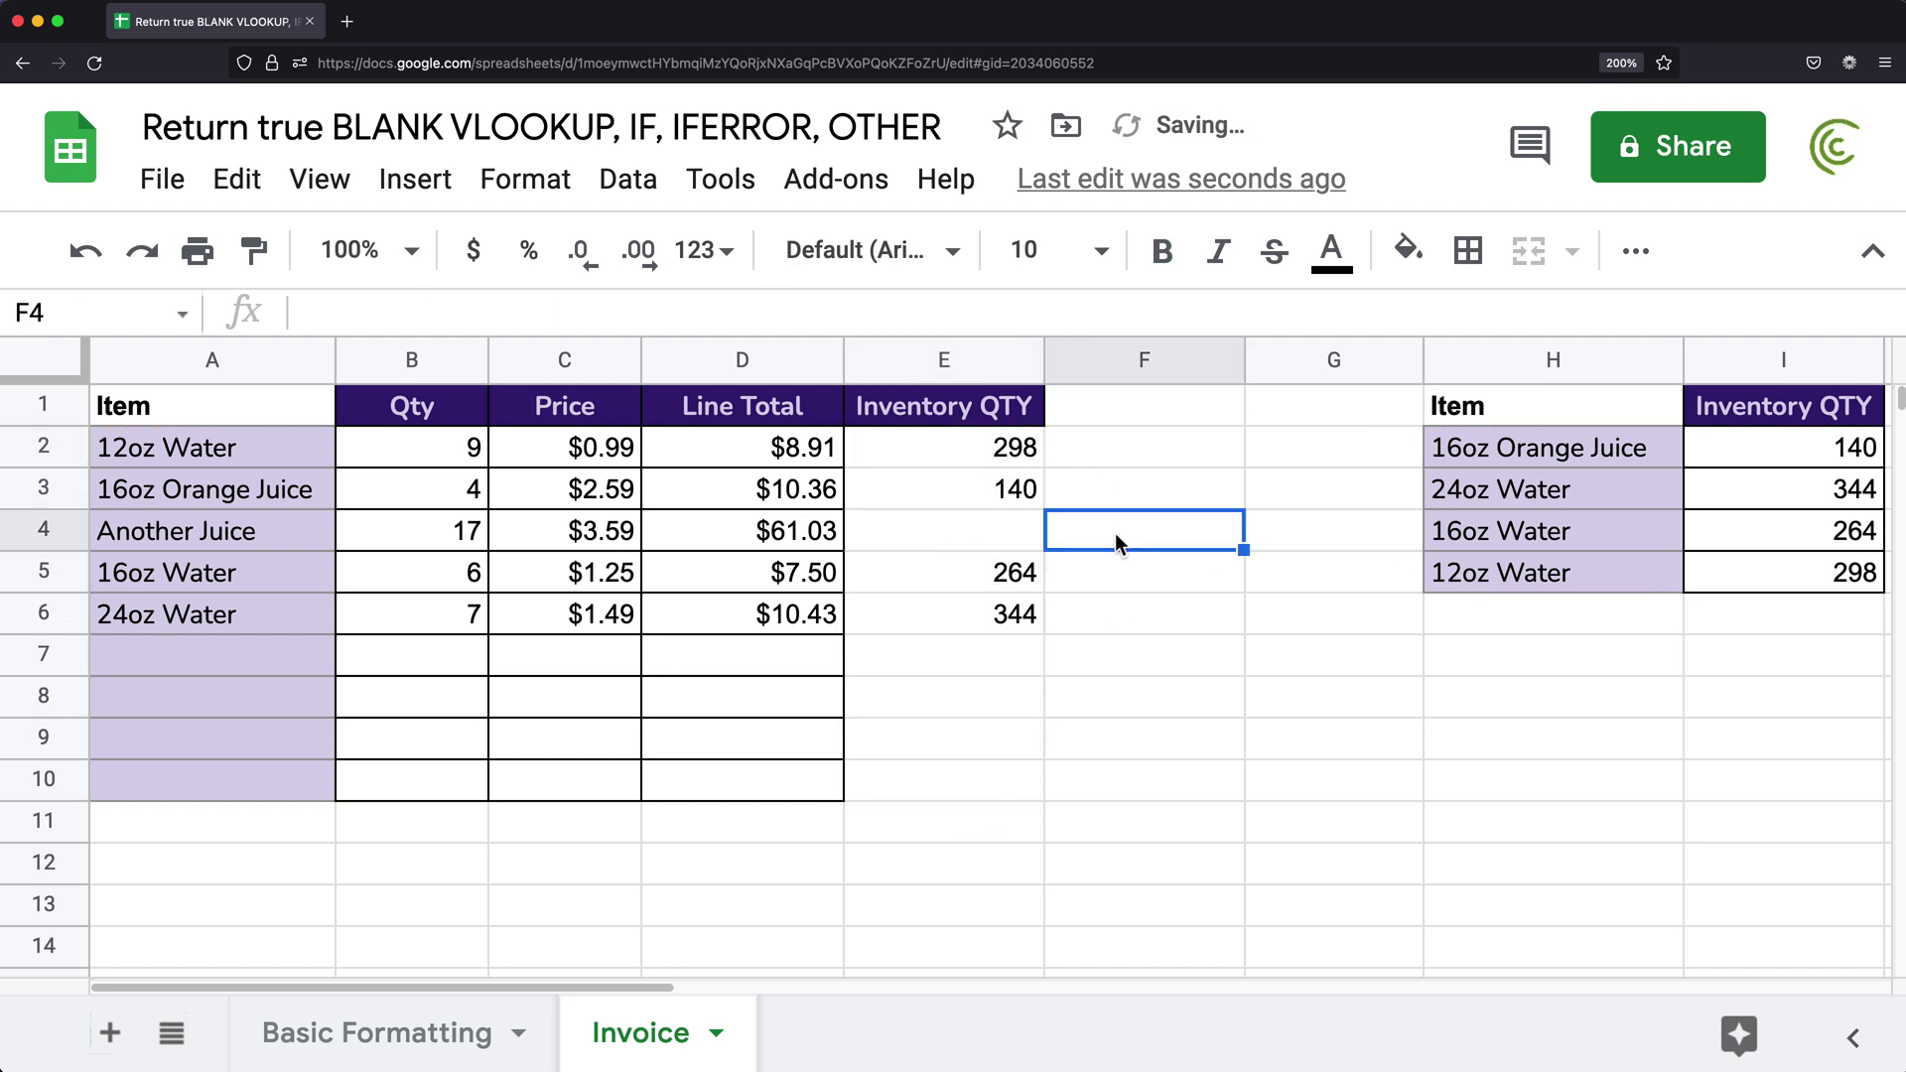
{"action": "type", "text": "=i"}
{"action": "type", "text": "s"}
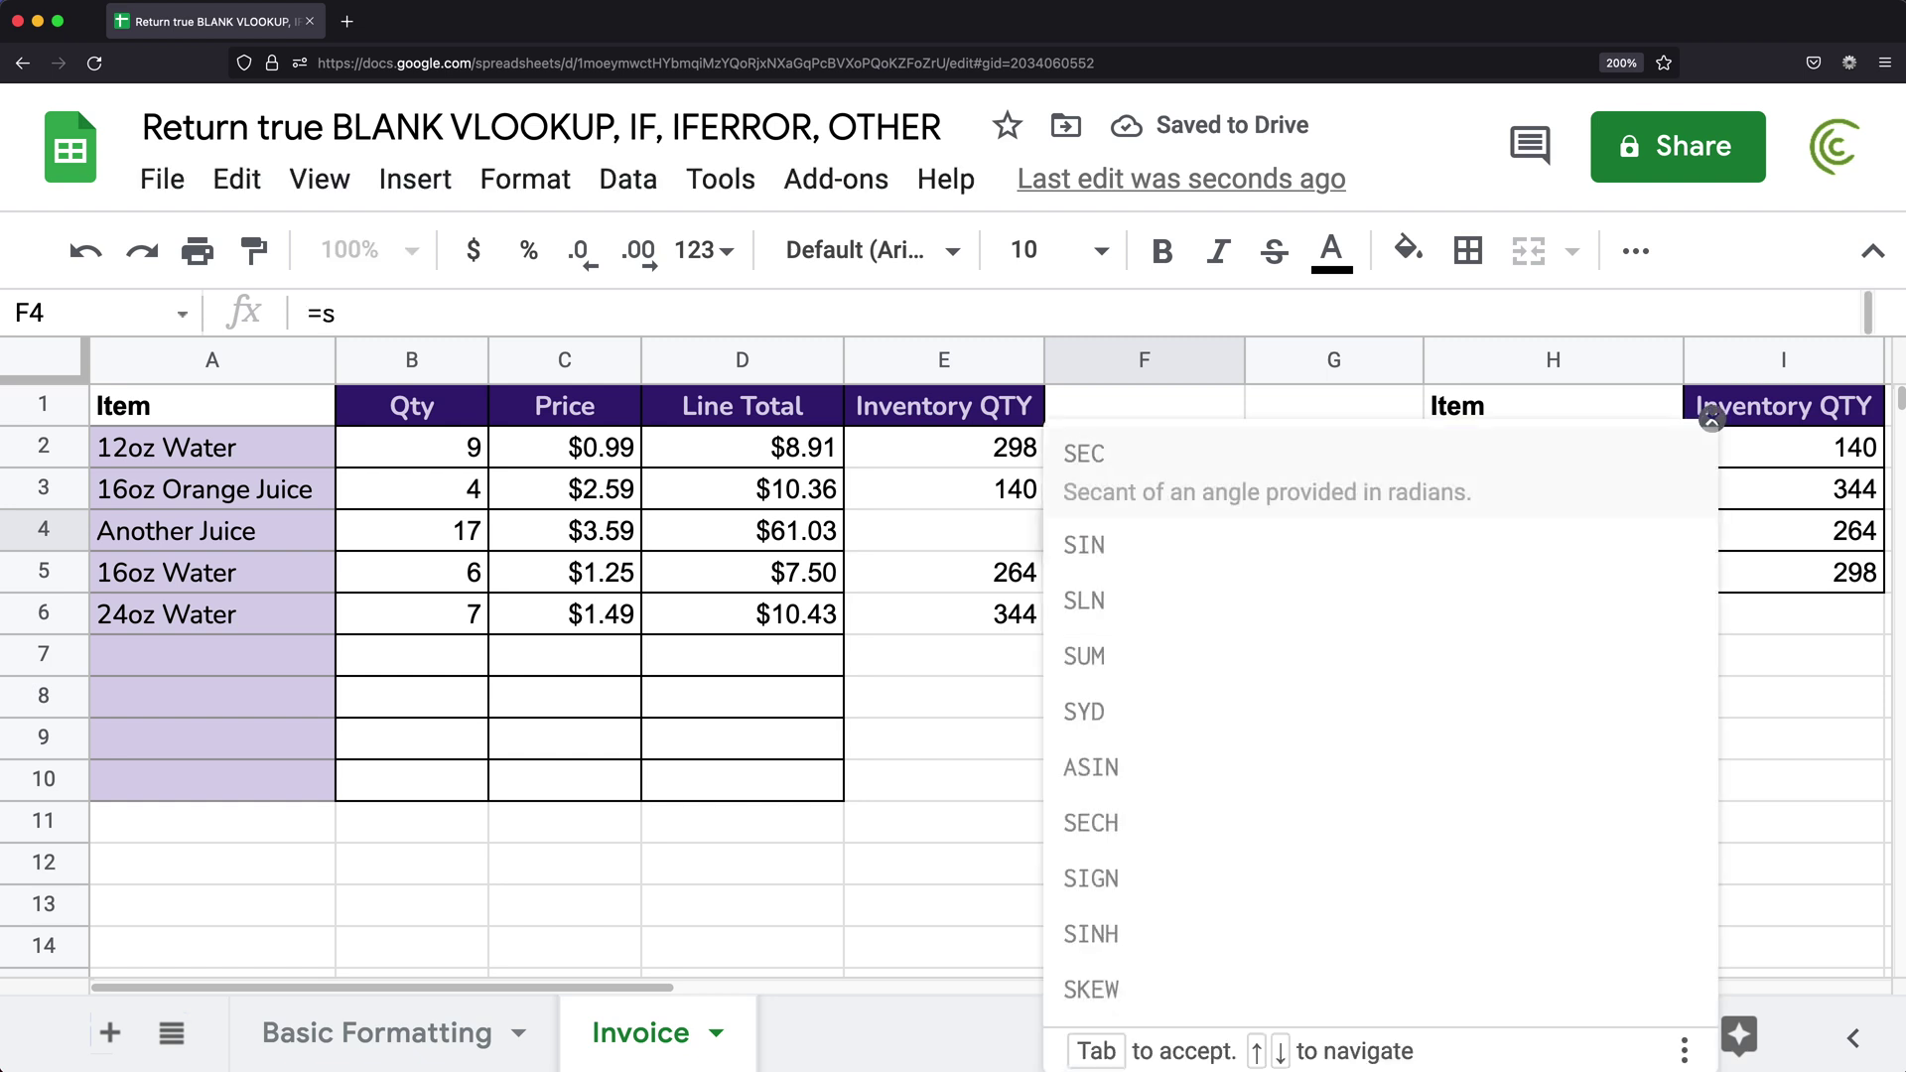
{"action": "key", "text": "BackSpace"}
{"action": "type", "text": "is"}
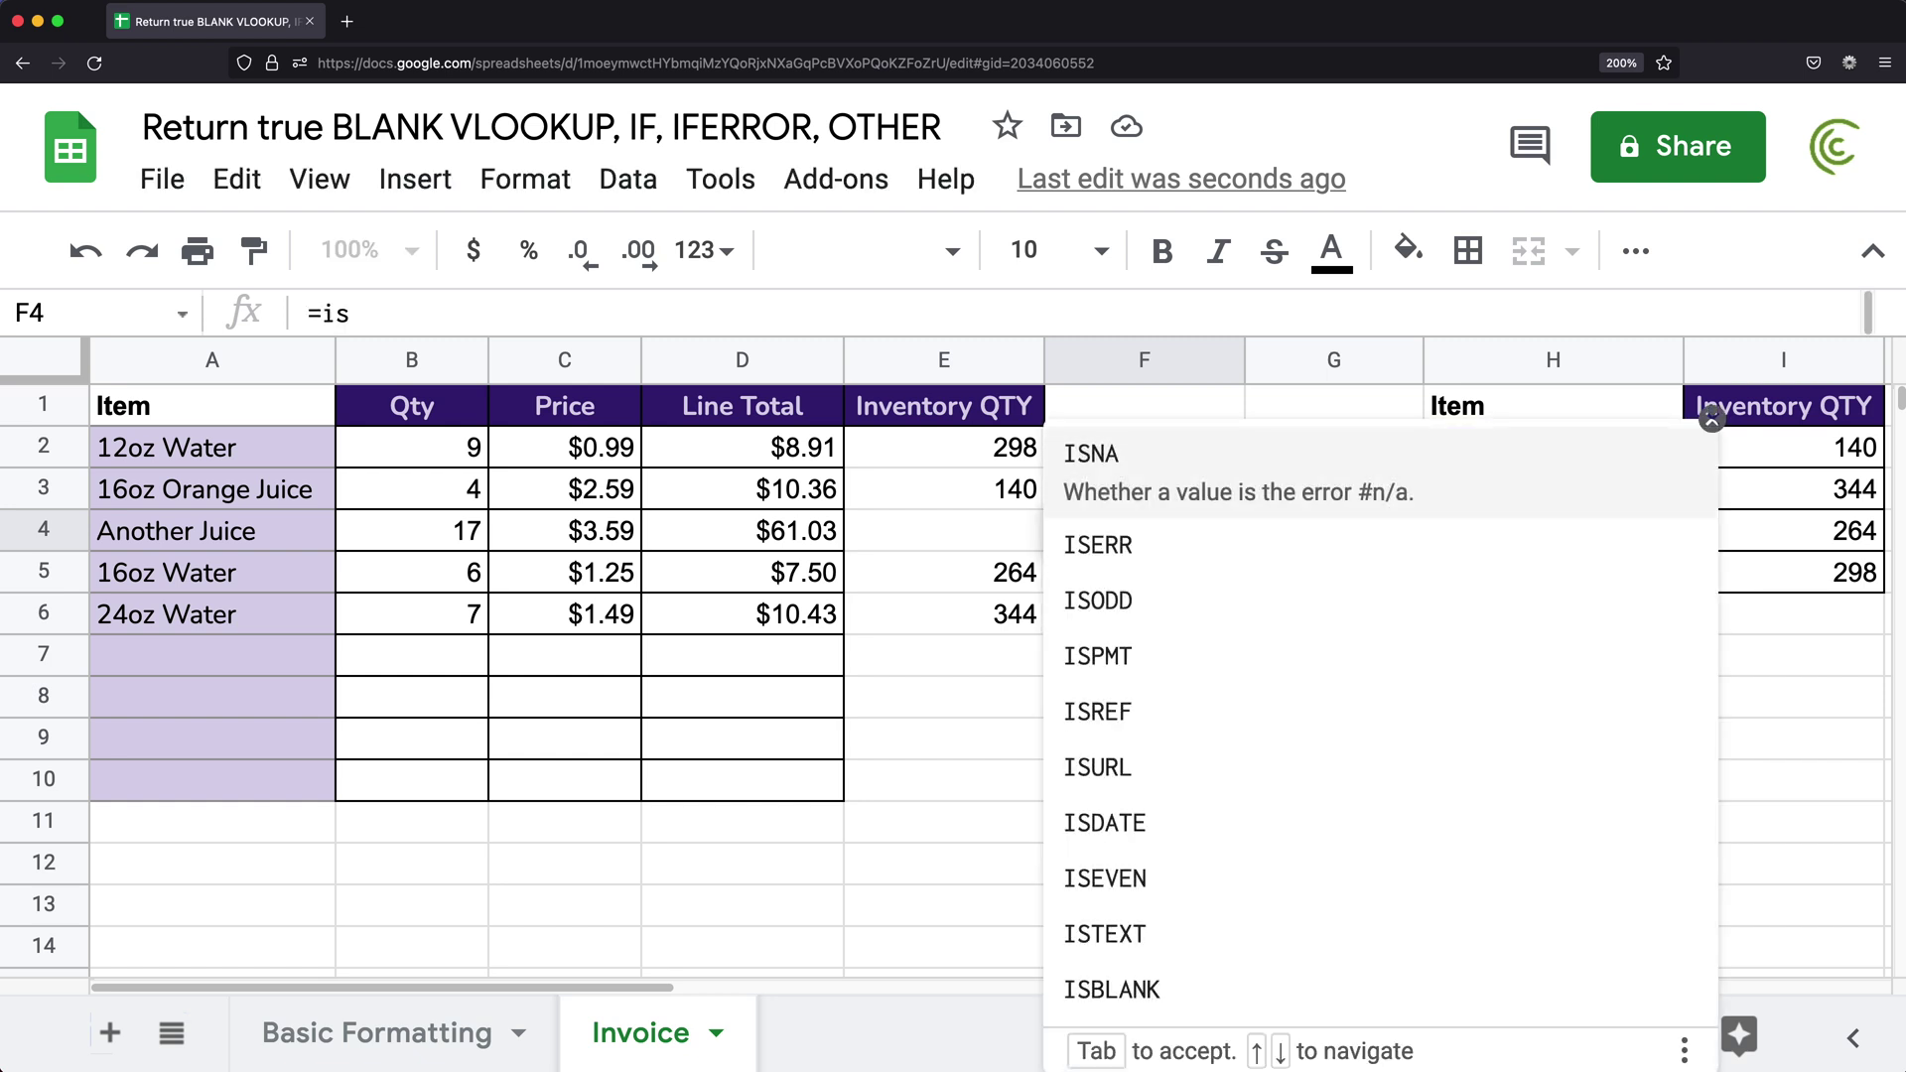
{"action": "type", "text": "b"}
{"action": "key", "text": "Tab"}
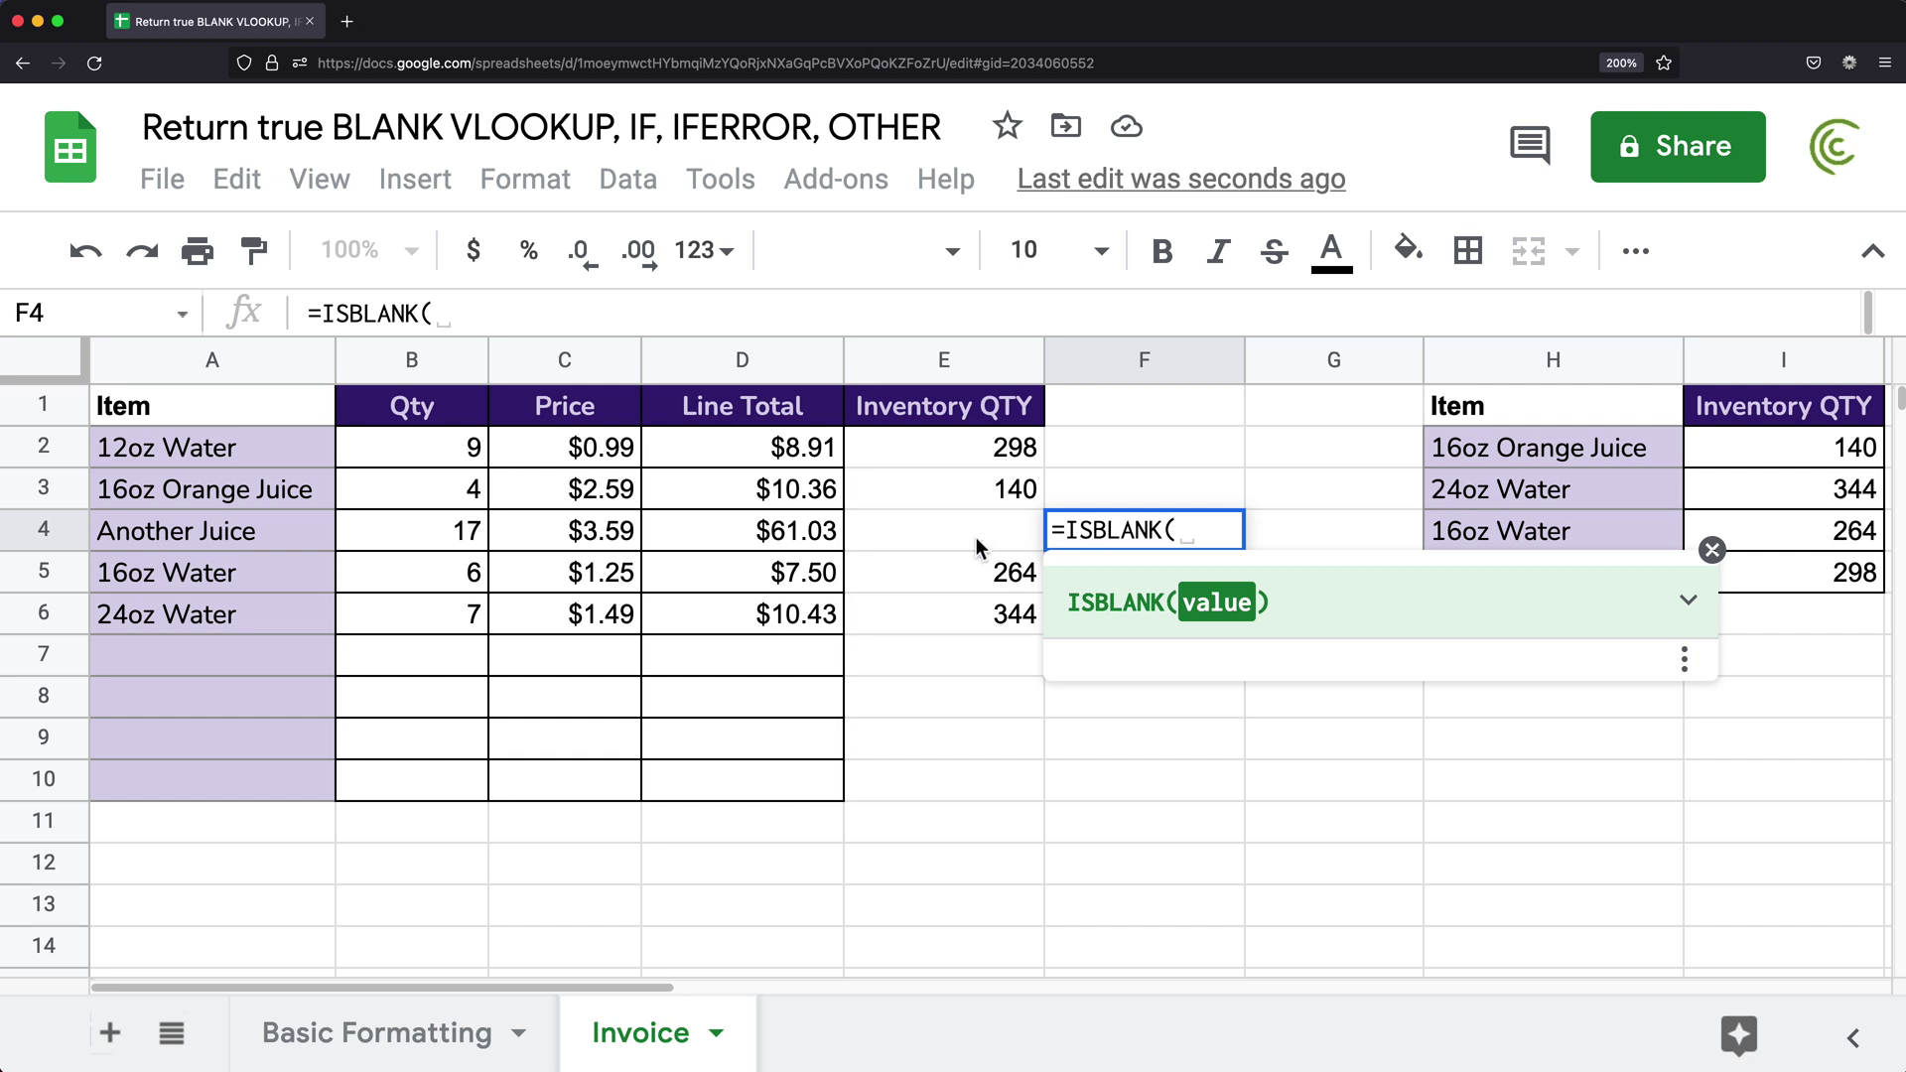
{"action": "left_click", "coordinate": [975, 539]}
{"action": "key", "text": "Return"}
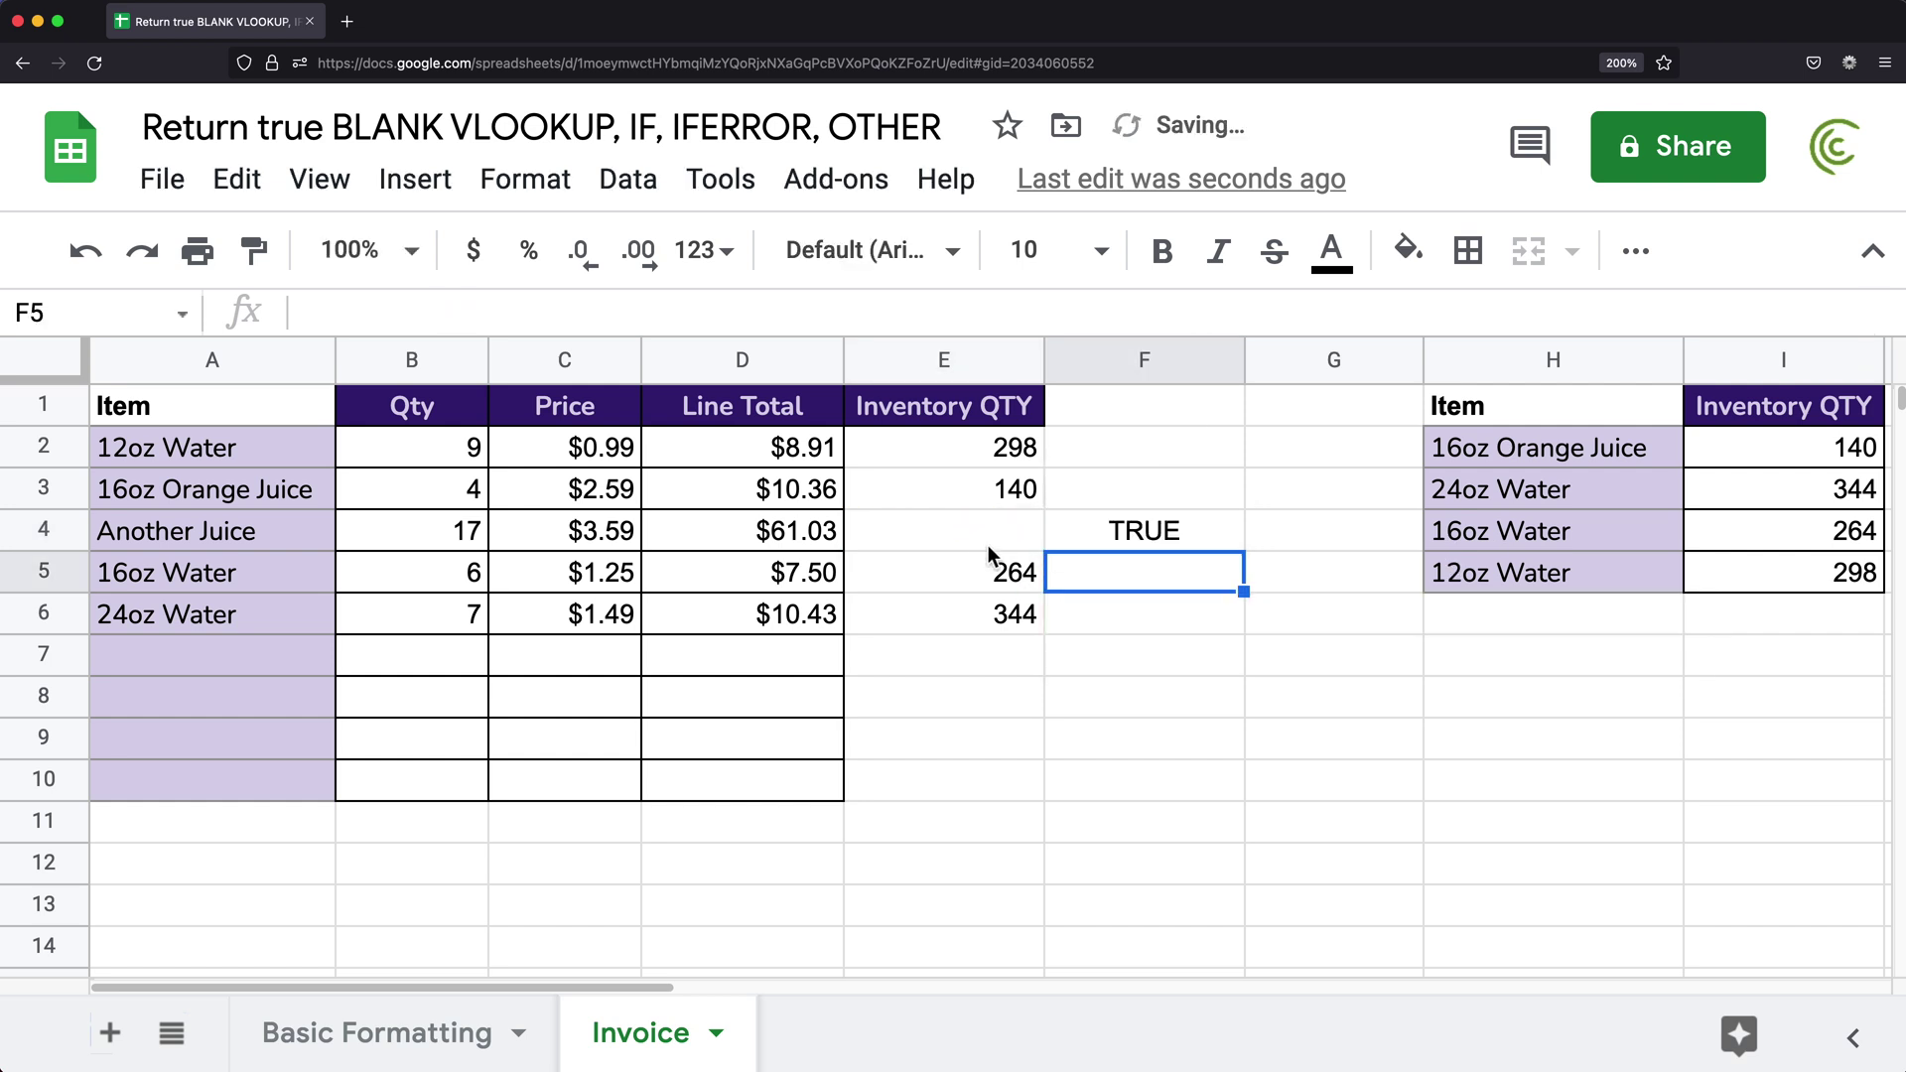
{"action": "left_click", "coordinate": [1125, 544]}
{"action": "left_click", "coordinate": [940, 534]}
{"action": "left_click", "coordinate": [1104, 538]}
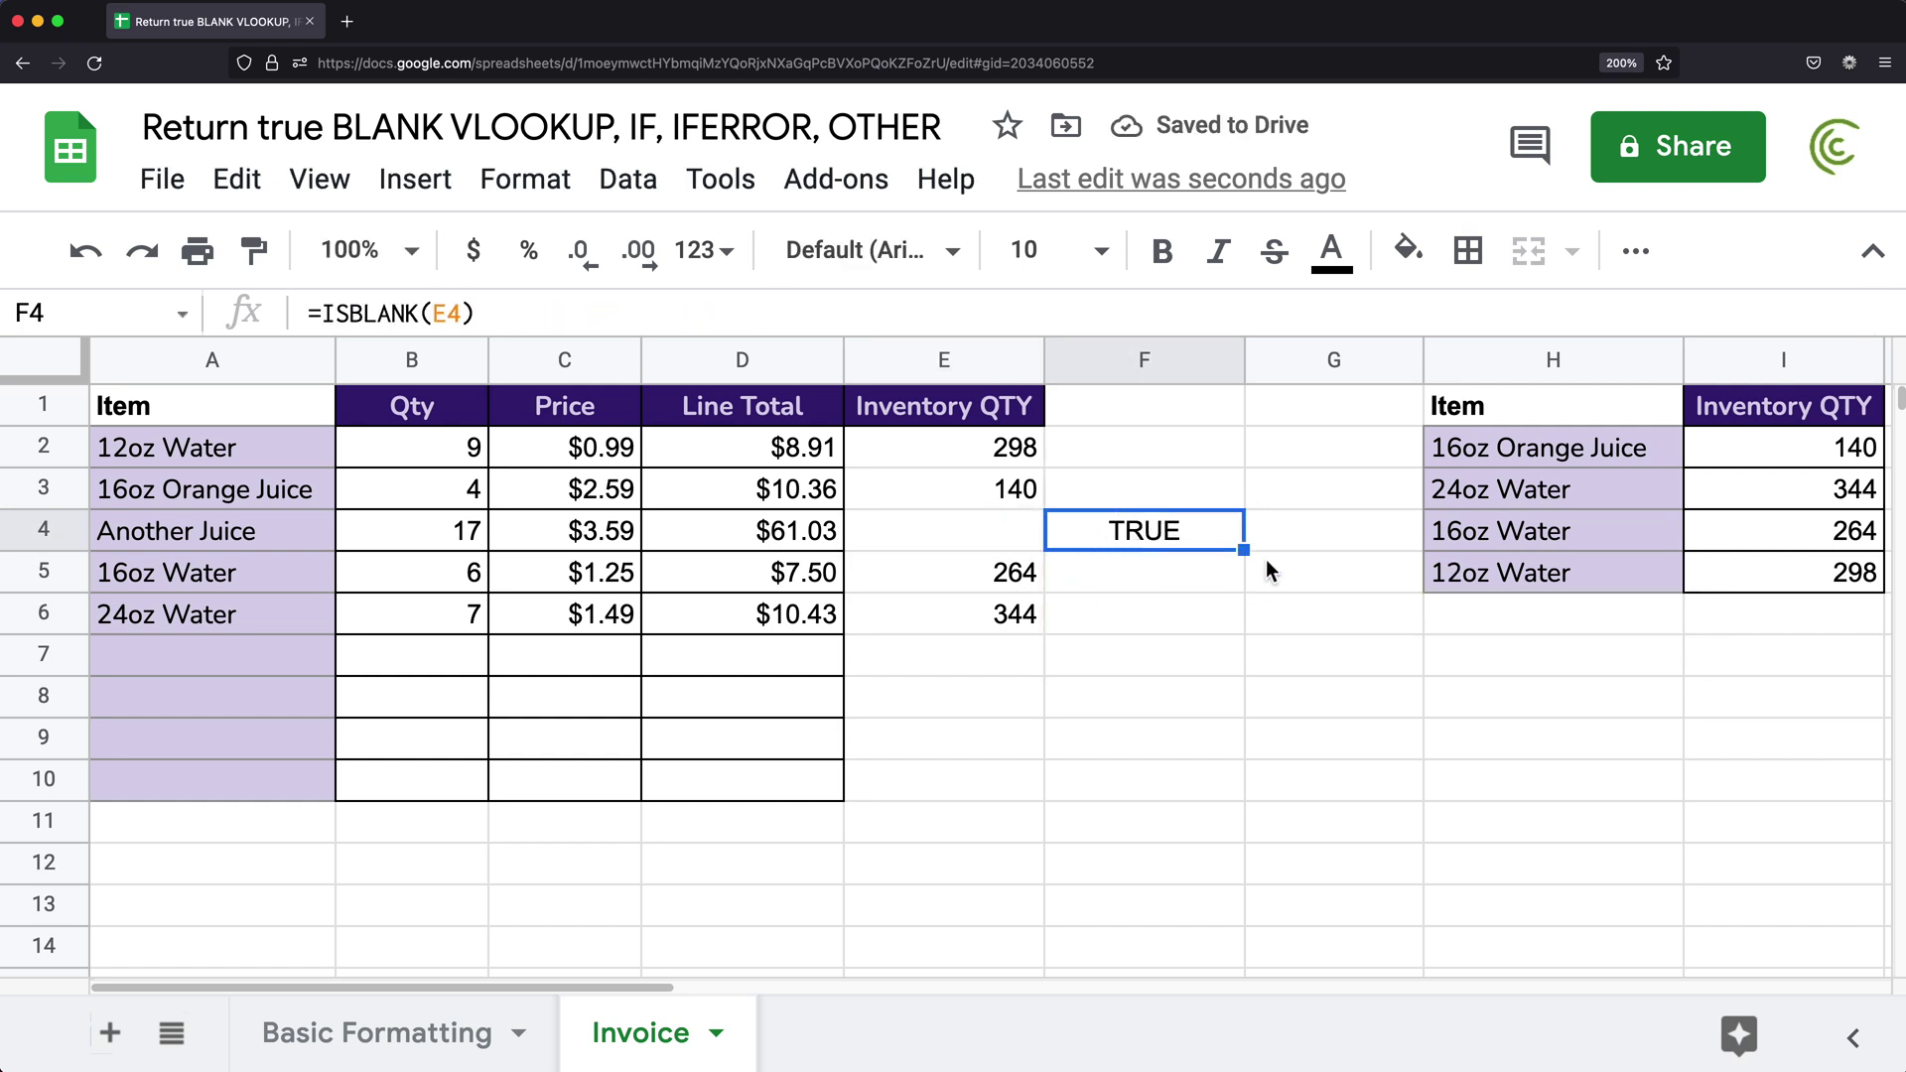
- Extend the ISBLANK test across F2:F10, check the results, then clear them
{"action": "left_click_drag", "start_coordinate": [1246, 551], "coordinate": [1231, 458]}
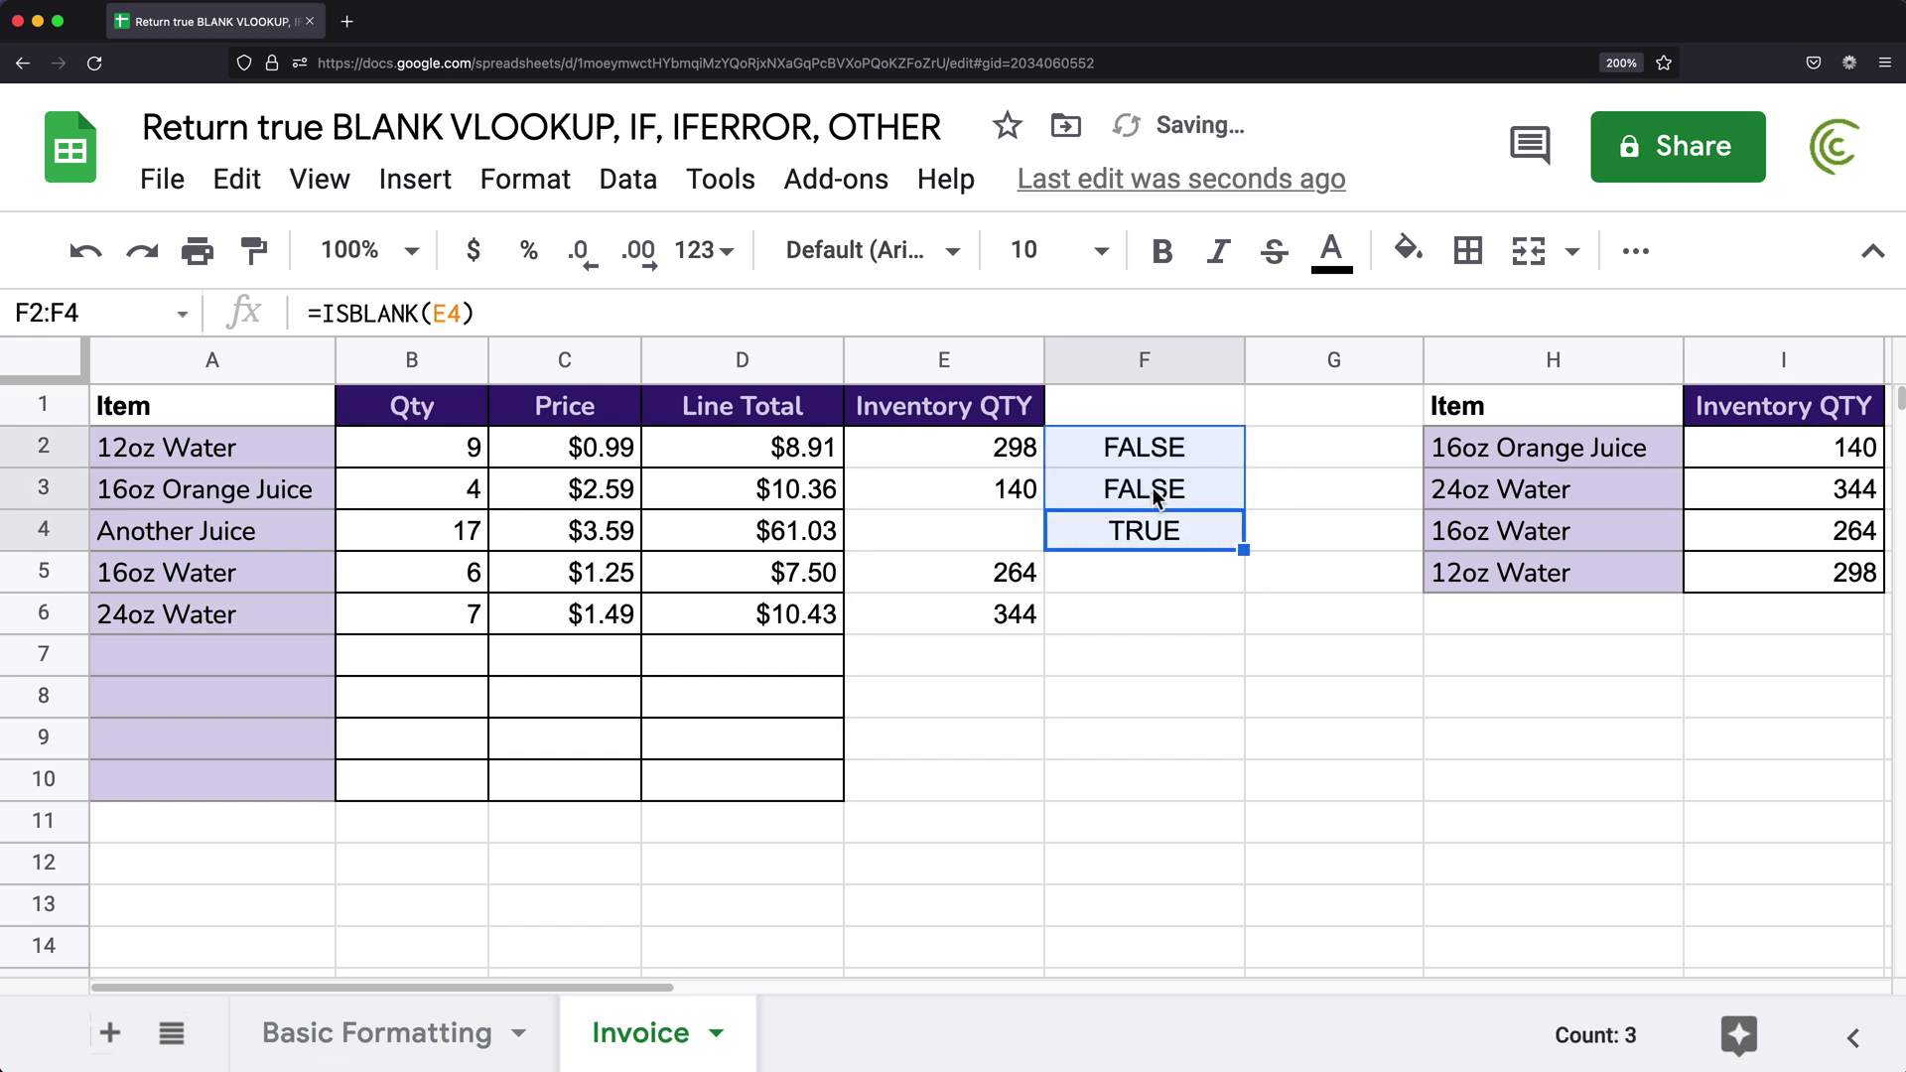
{"action": "left_click_drag", "start_coordinate": [1246, 551], "coordinate": [1234, 791]}
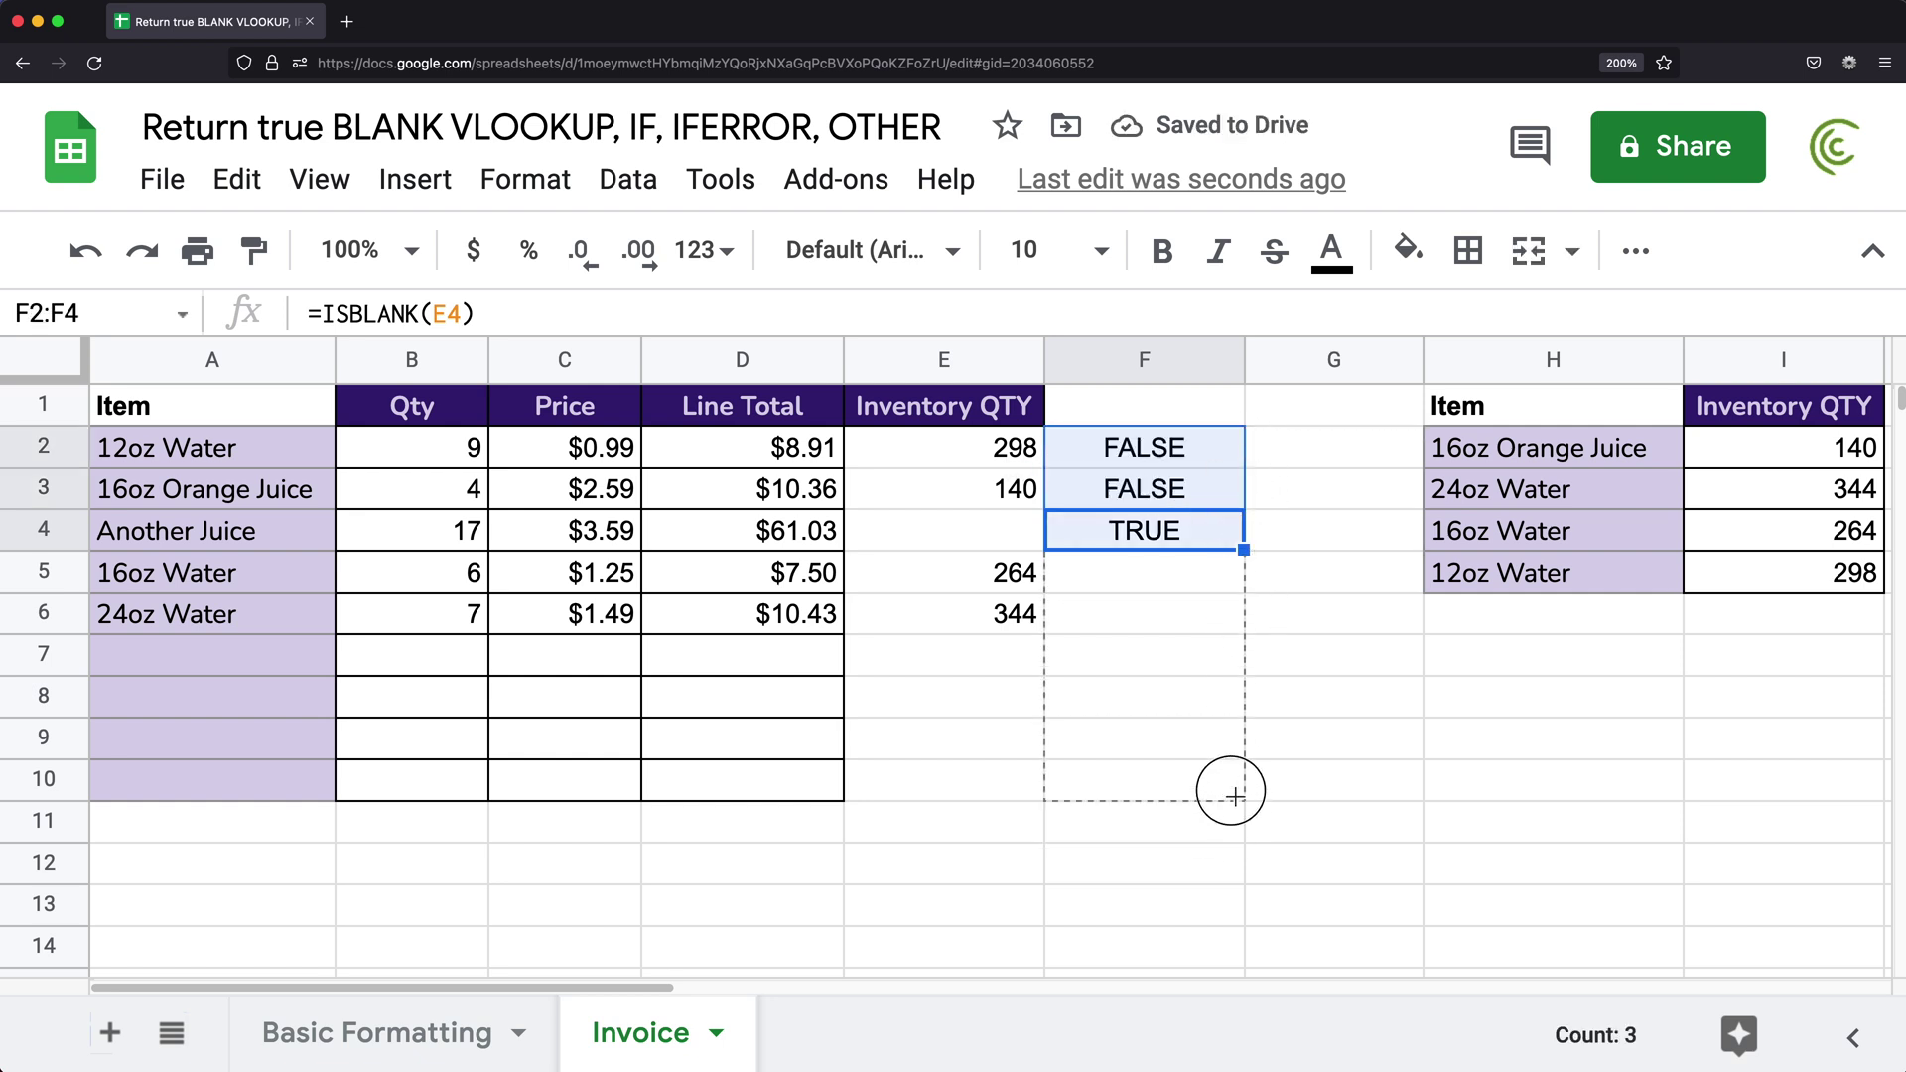
{"action": "mouse_move", "coordinate": [1011, 590]}
{"action": "left_mouse_down"}
{"action": "mouse_move", "coordinate": [990, 827]}
{"action": "mouse_move", "coordinate": [1014, 787]}
{"action": "left_mouse_up"}
{"action": "left_click_drag", "start_coordinate": [1182, 445], "coordinate": [1176, 784]}
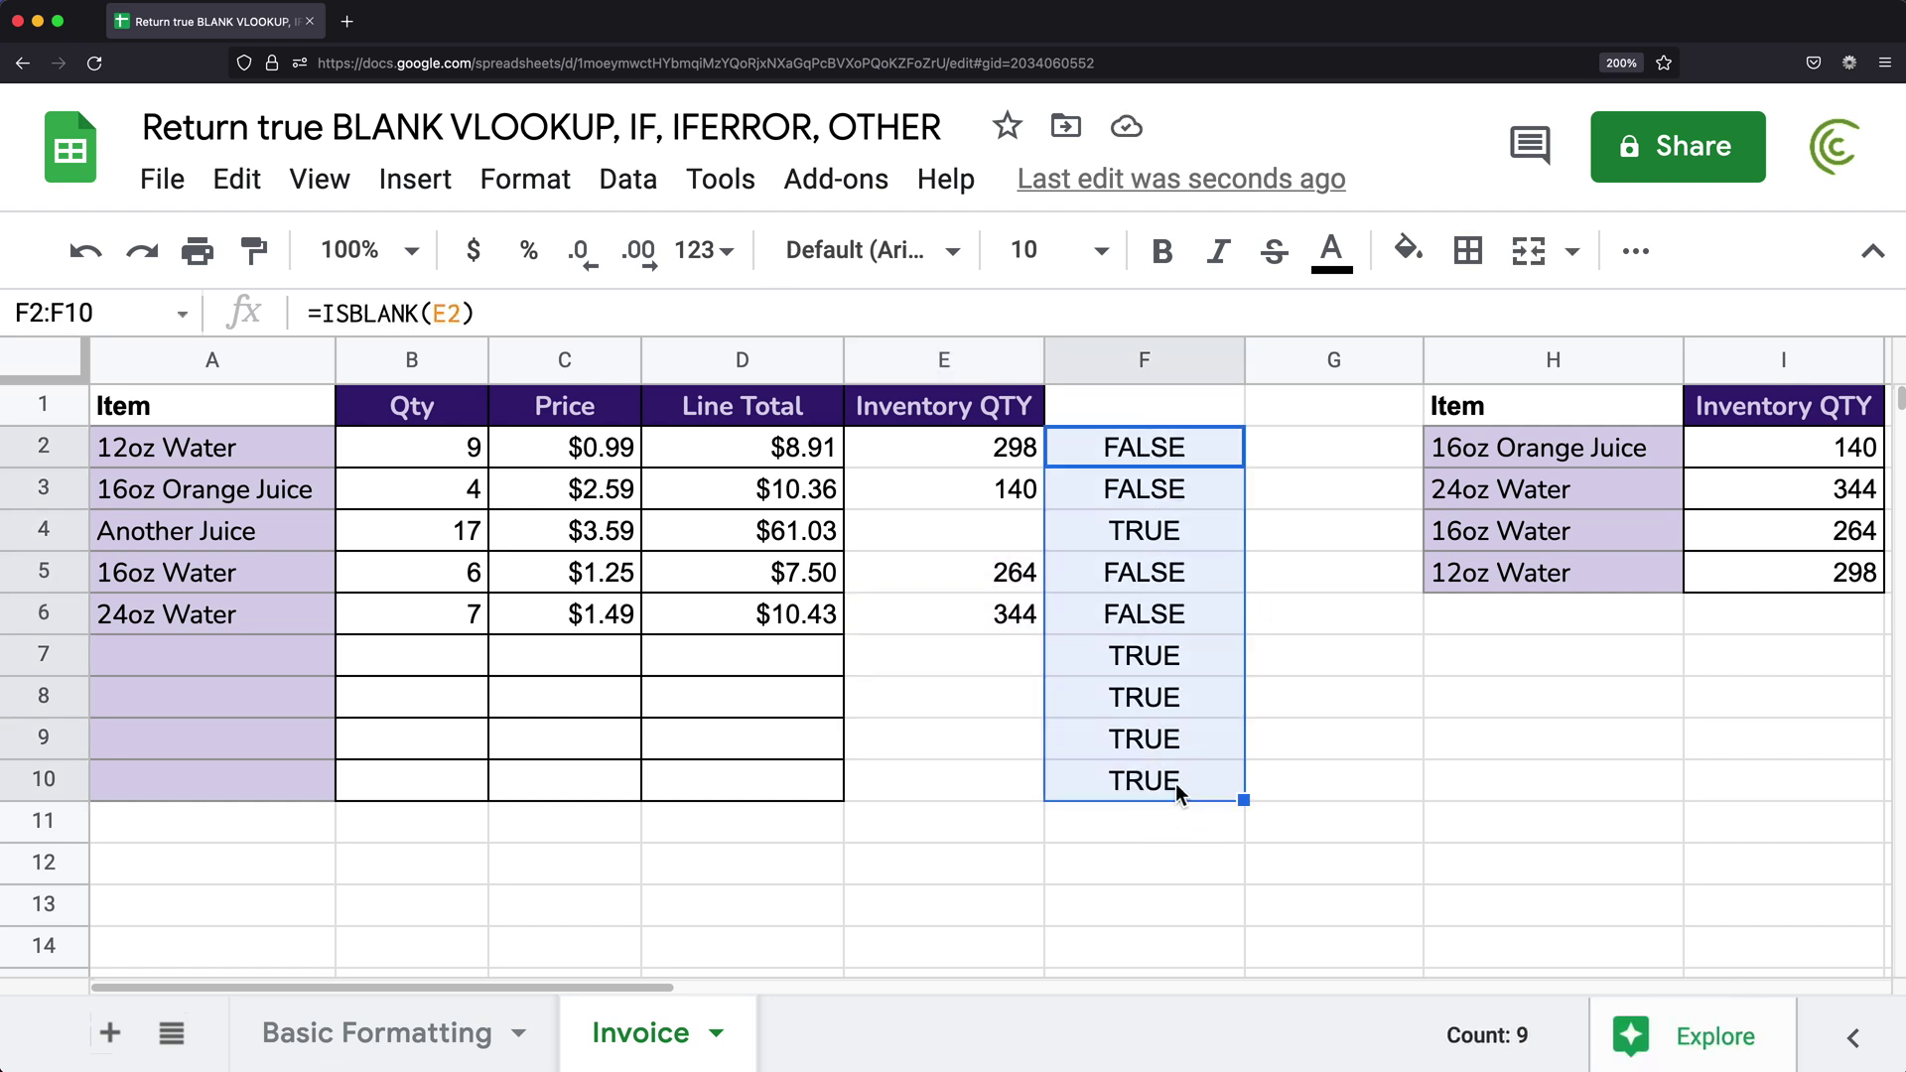
{"action": "key", "text": "Delete"}
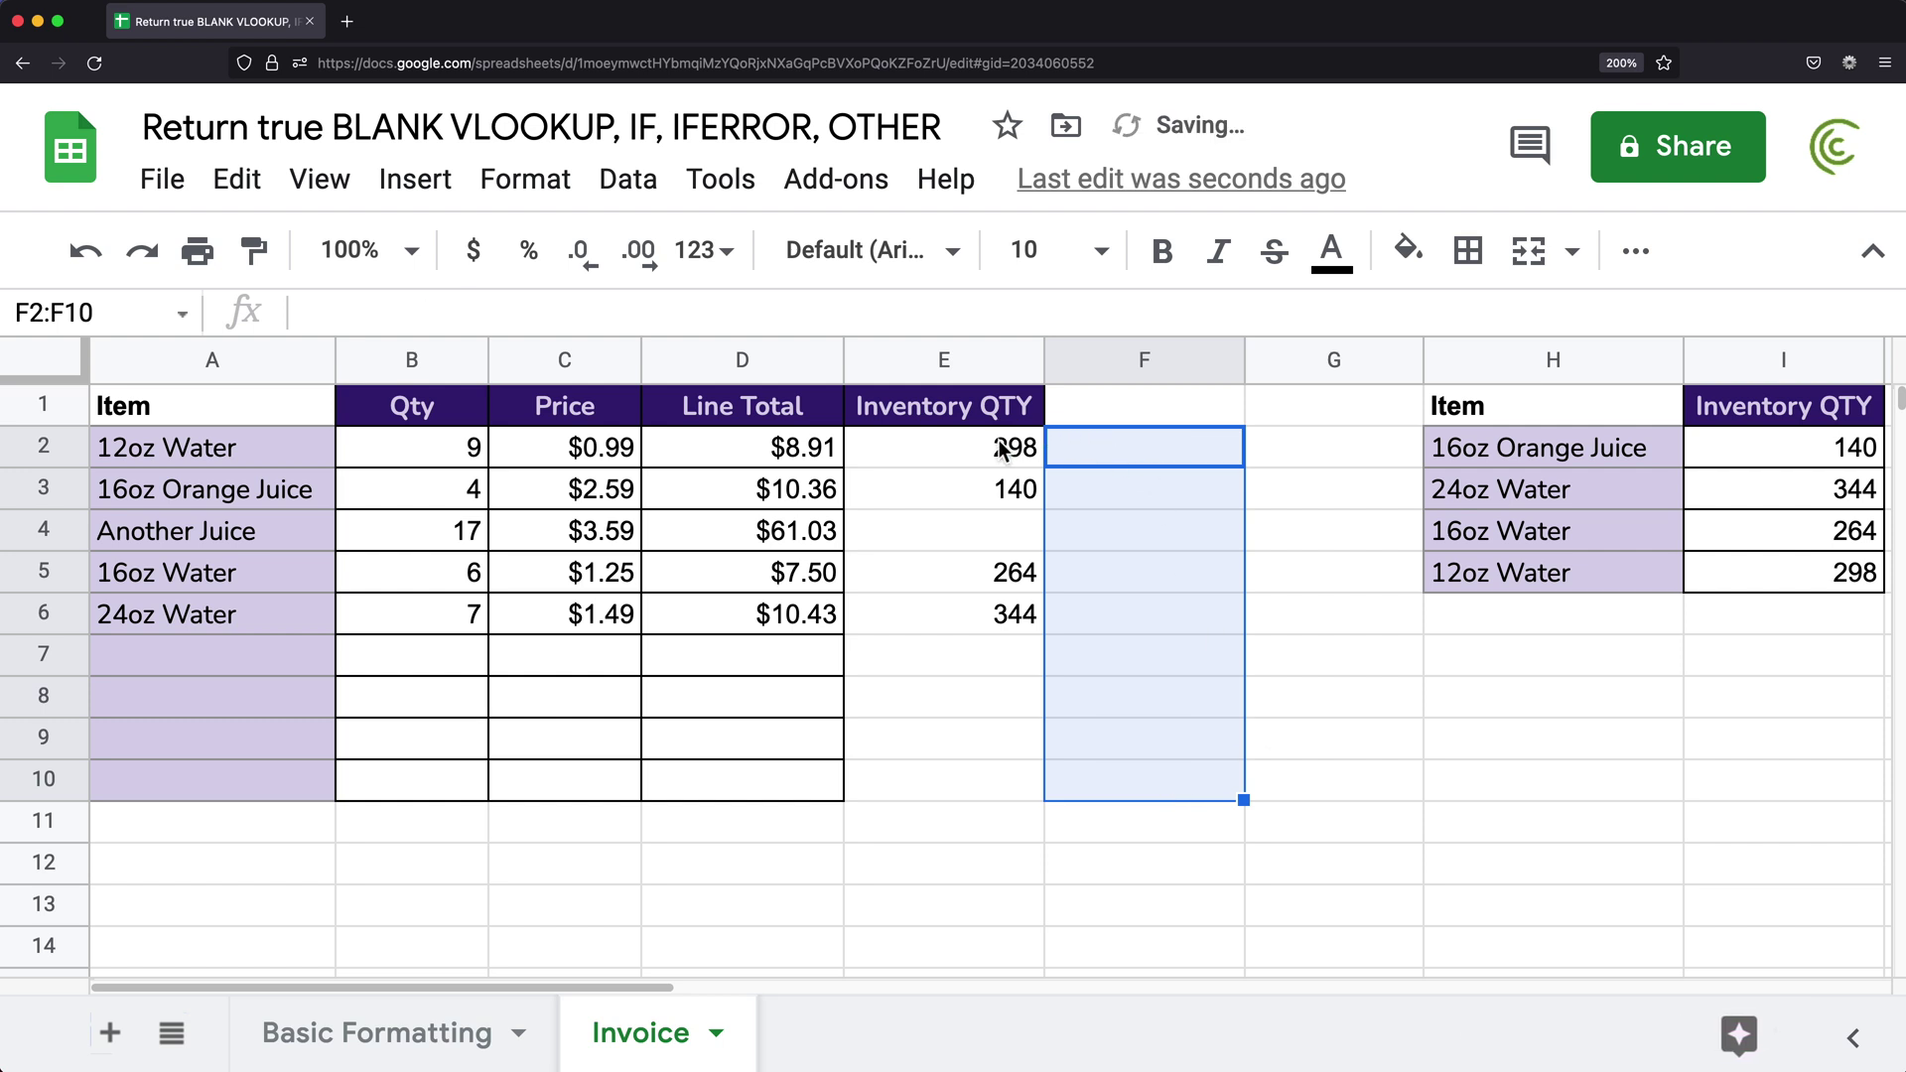
- Delete the copied lookup formulas in E3:E10, keeping only E2's IFERROR lookup
{"action": "double_click", "coordinate": [1003, 448]}
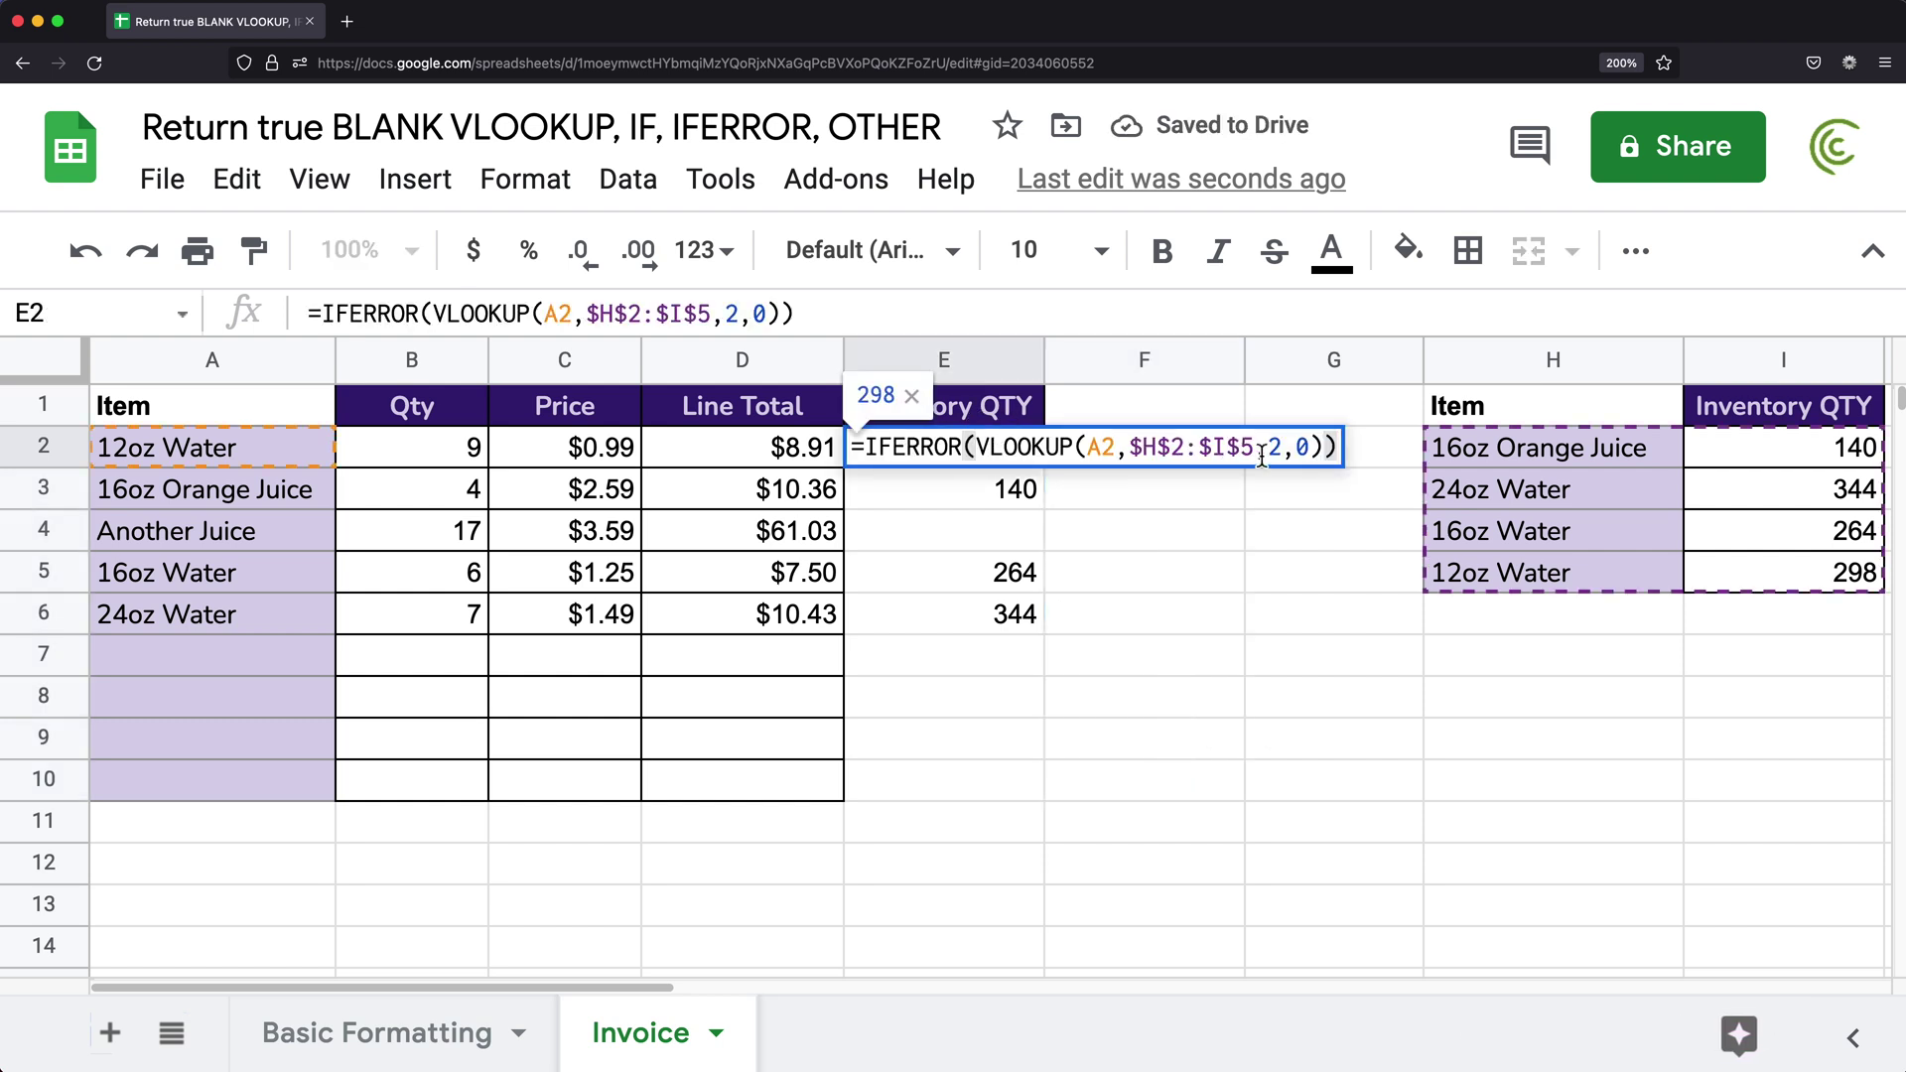
{"action": "left_click", "coordinate": [1332, 451]}
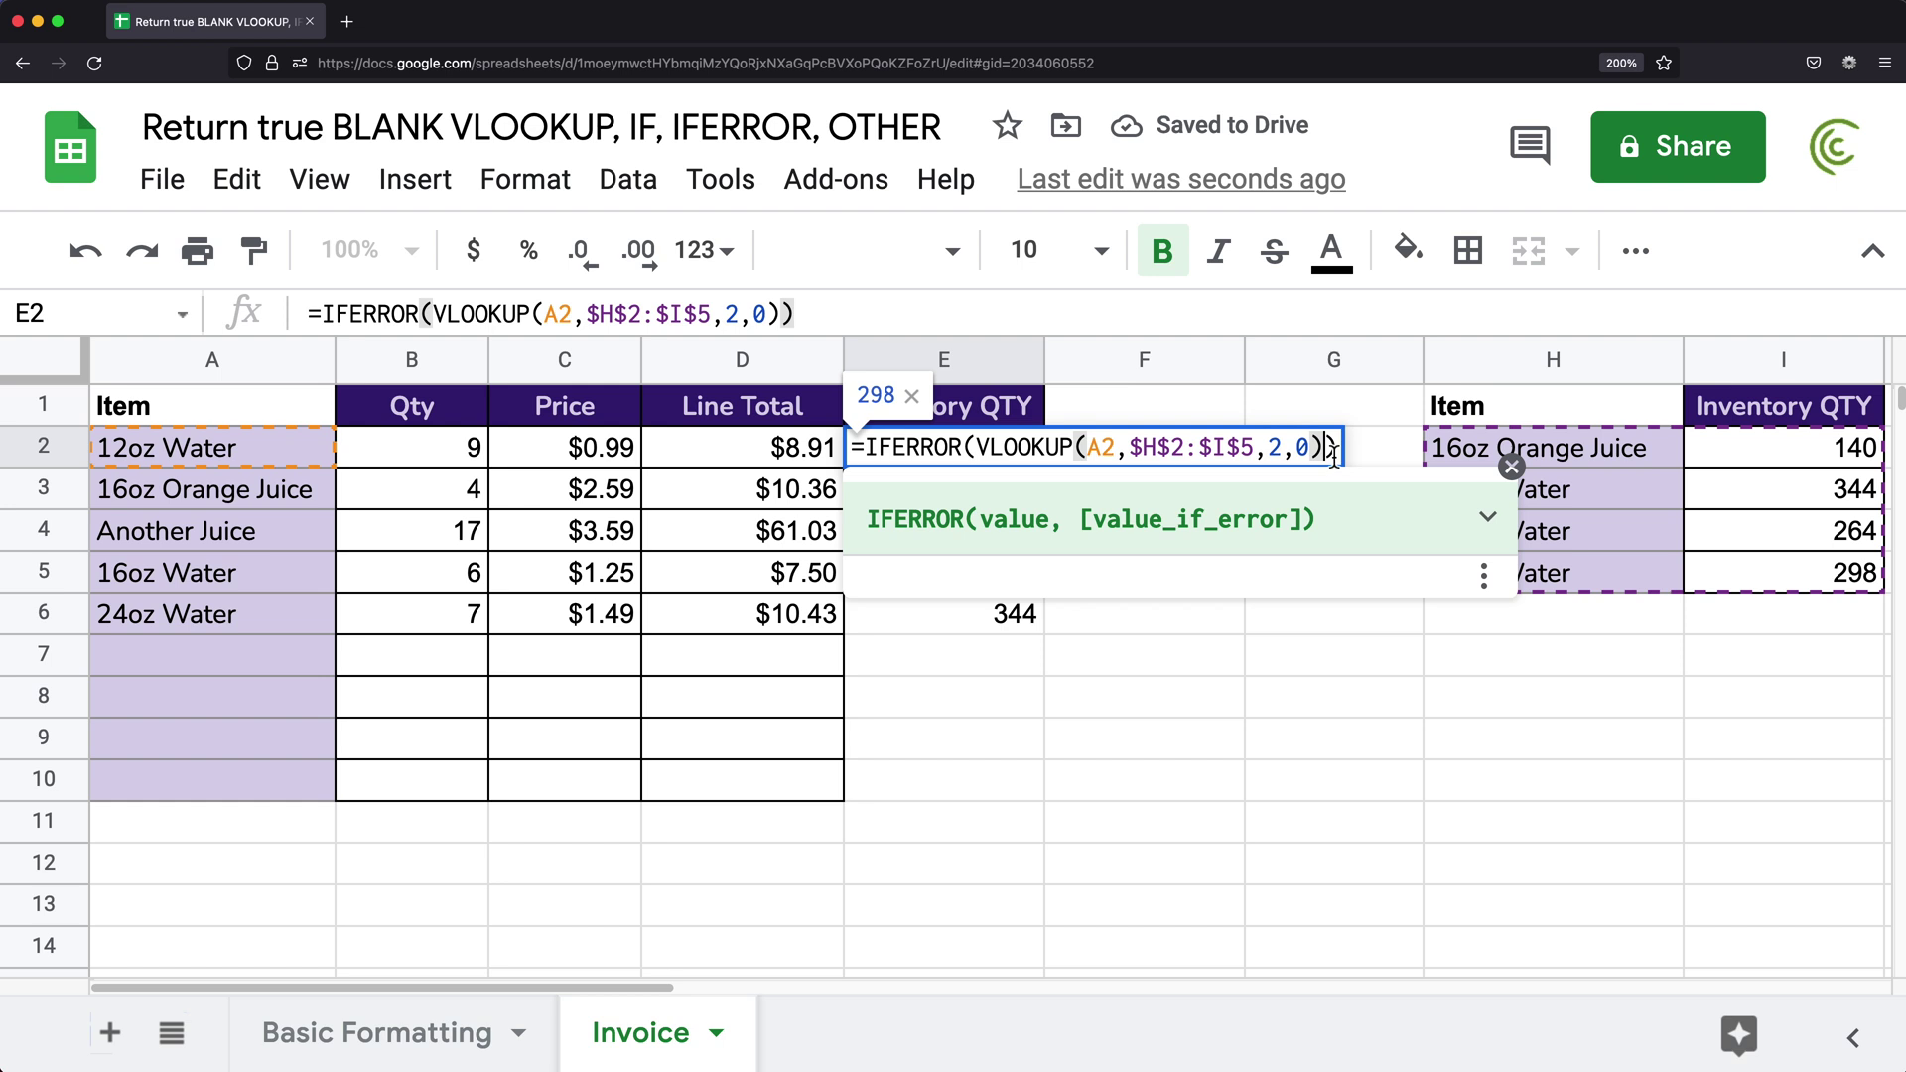
{"action": "left_click", "coordinate": [1336, 448]}
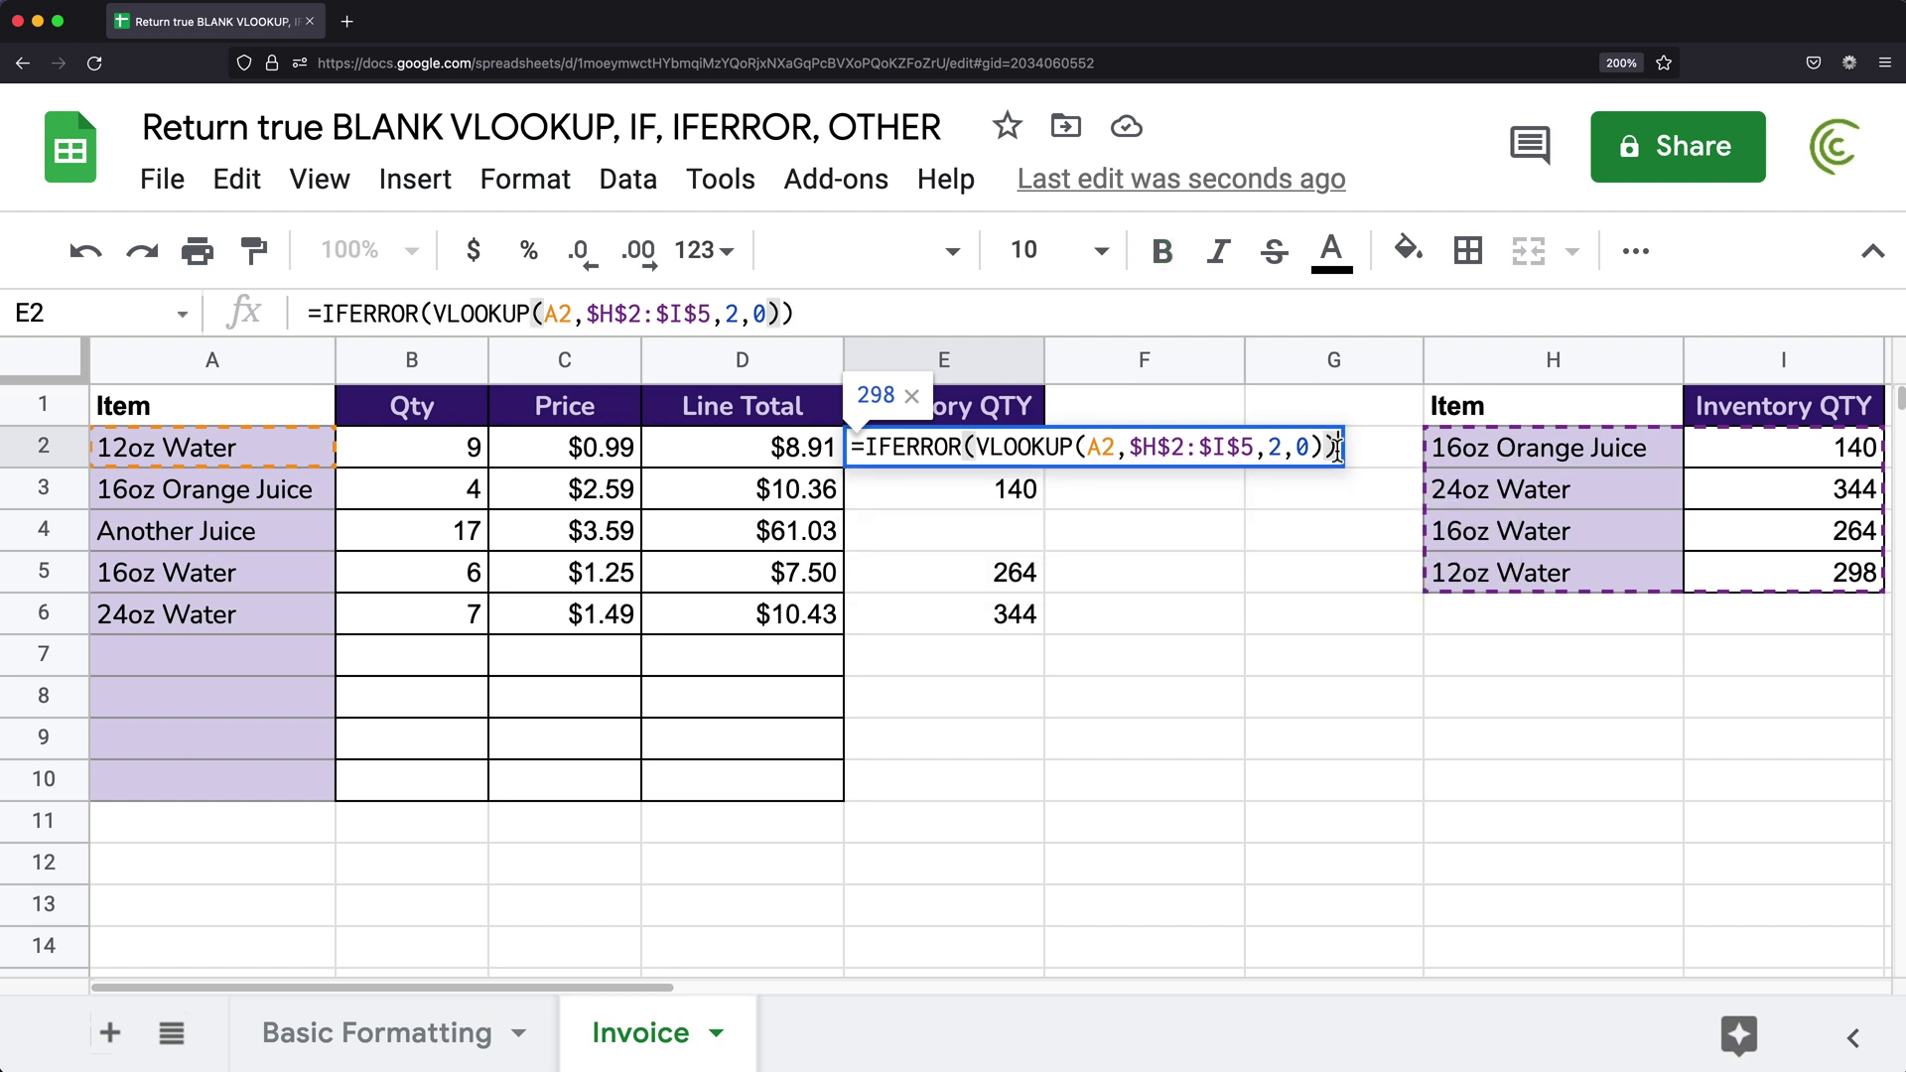
{"action": "key", "text": "Return"}
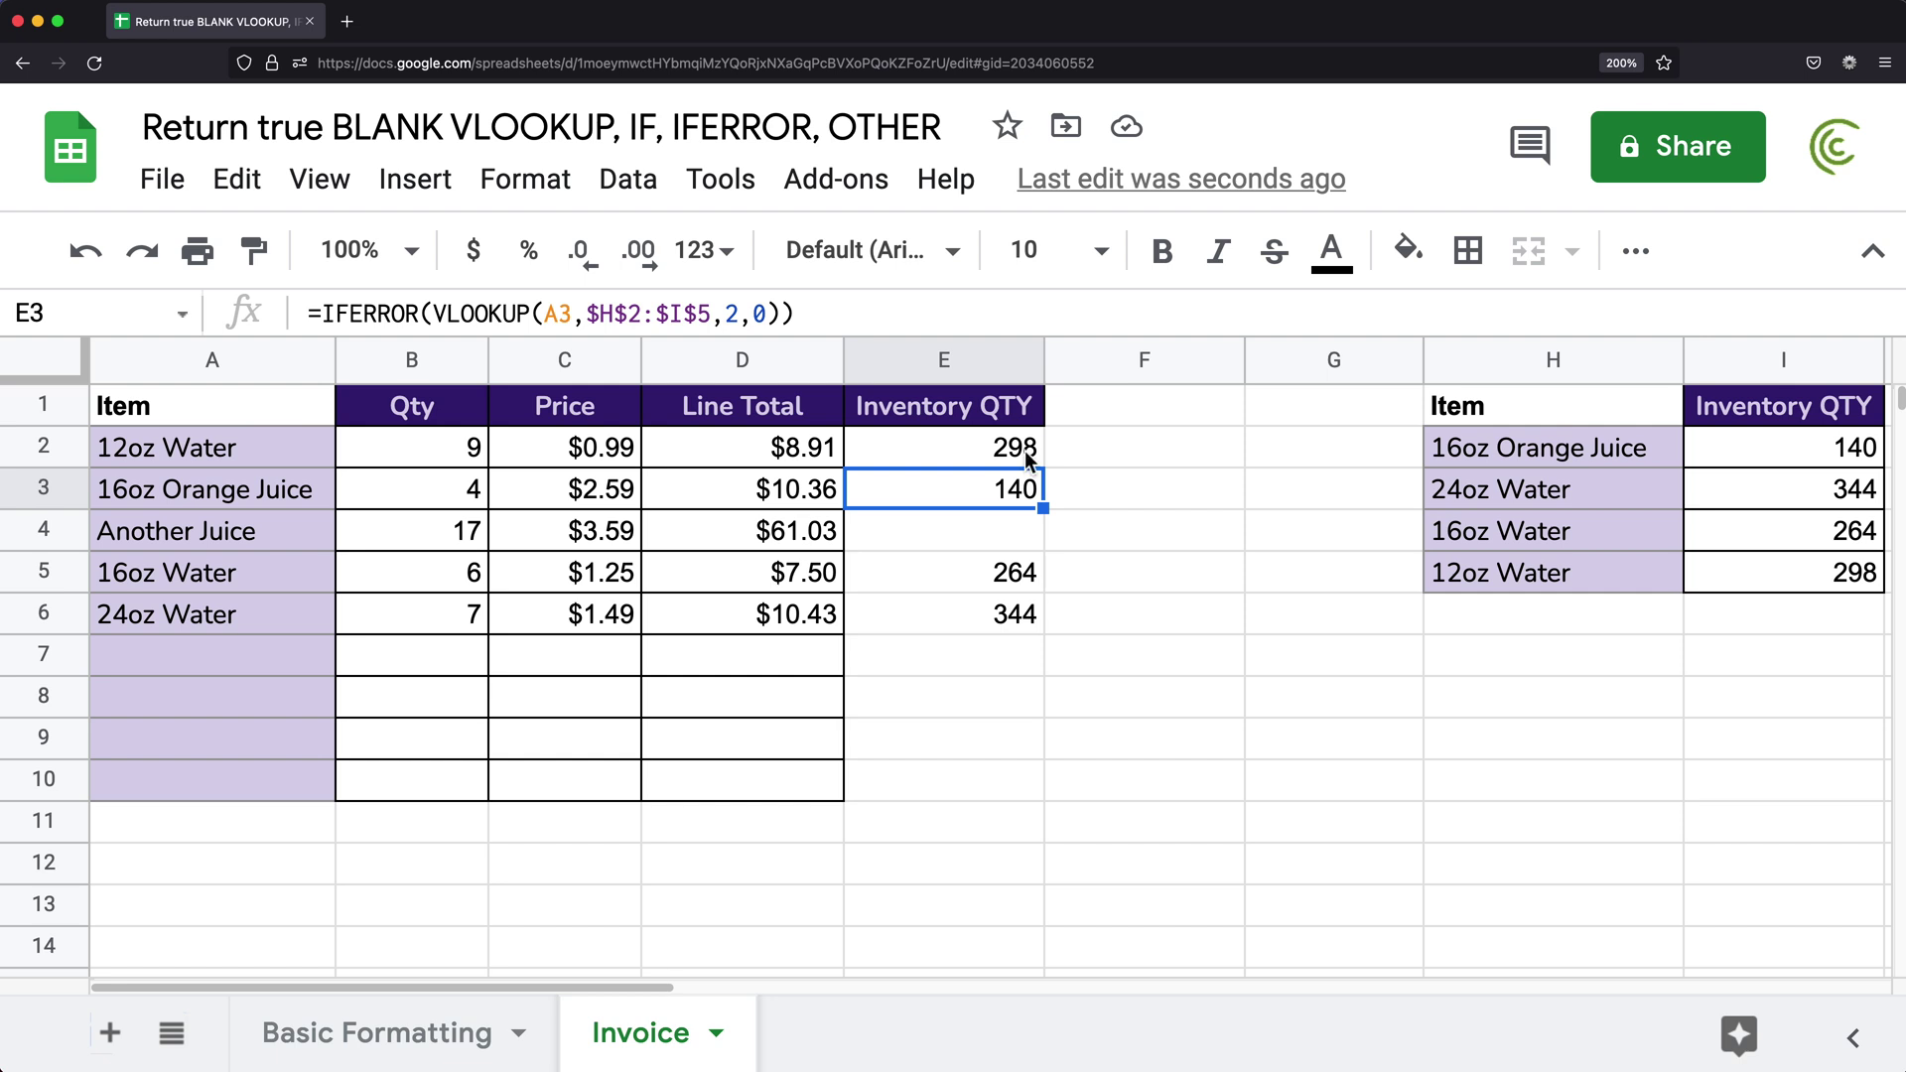
{"action": "left_click", "coordinate": [1024, 453]}
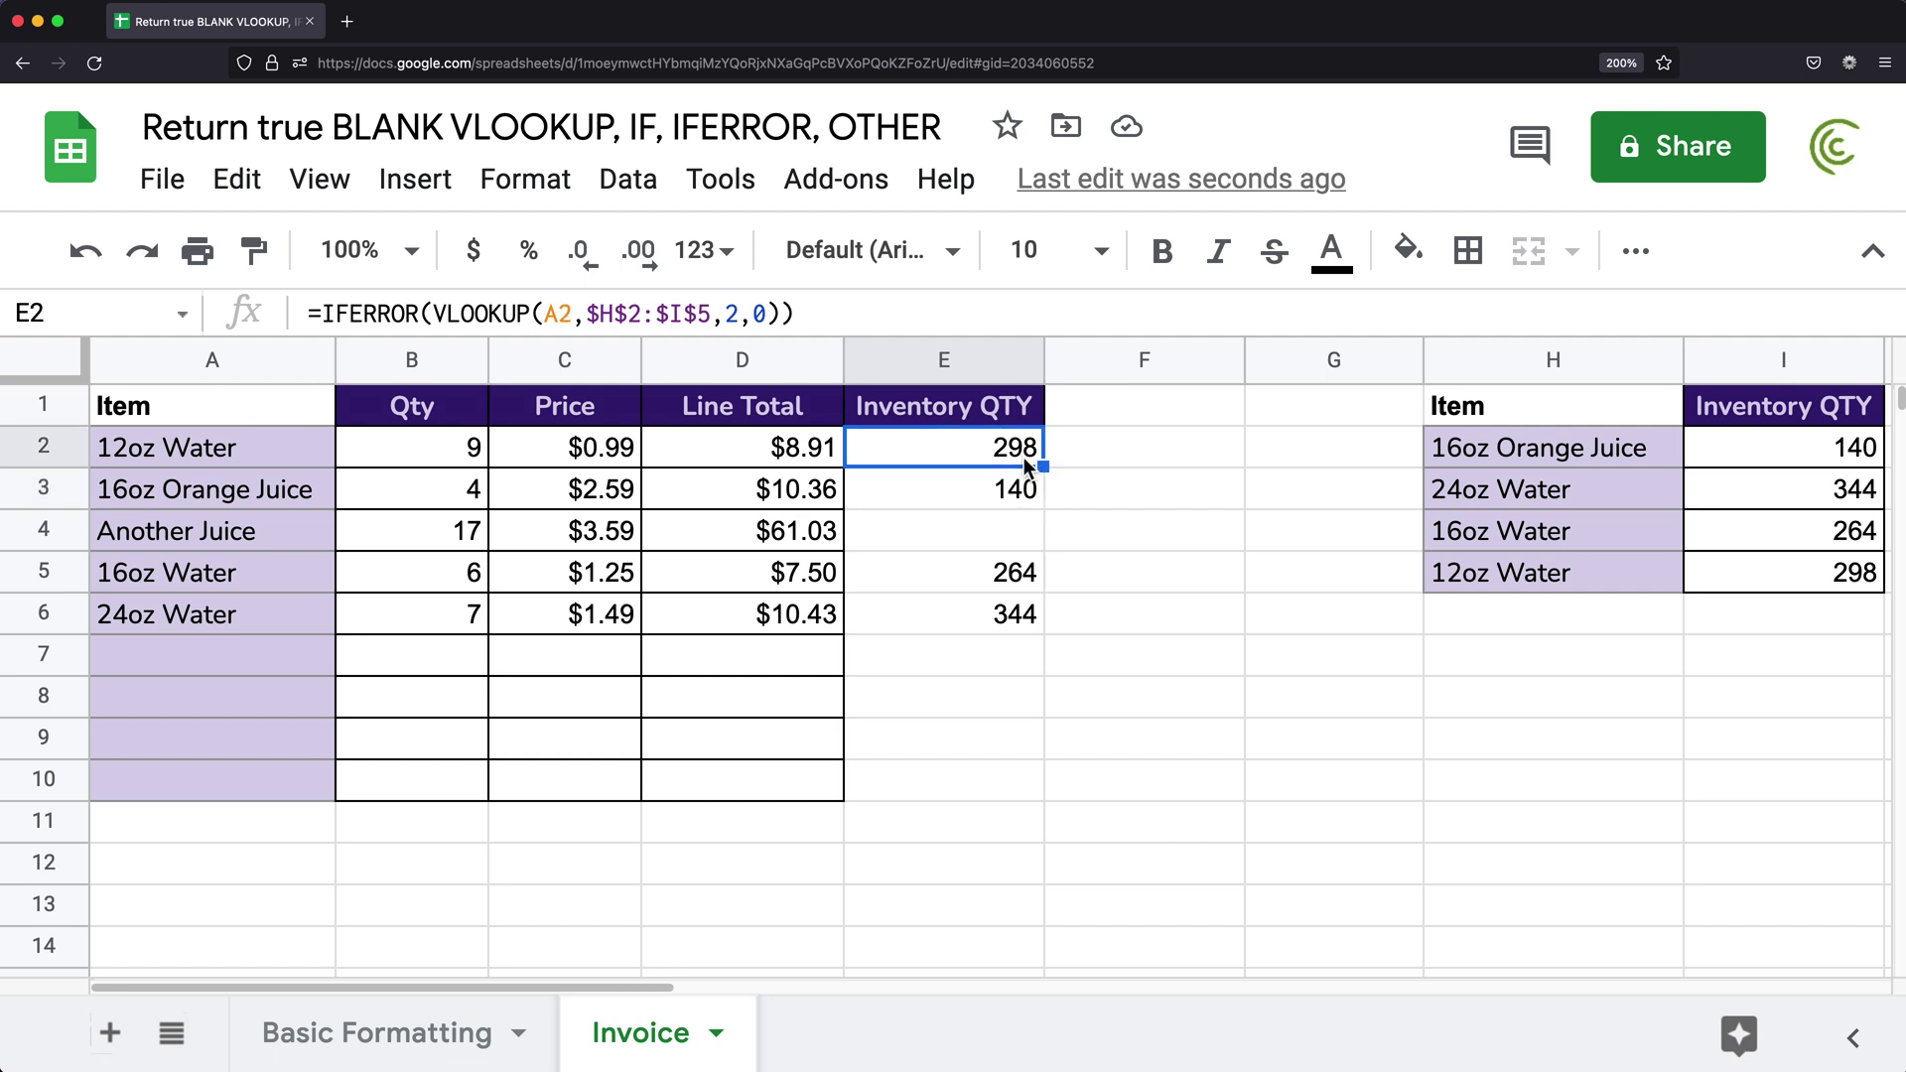
{"action": "left_click_drag", "start_coordinate": [1021, 491], "coordinate": [1007, 794]}
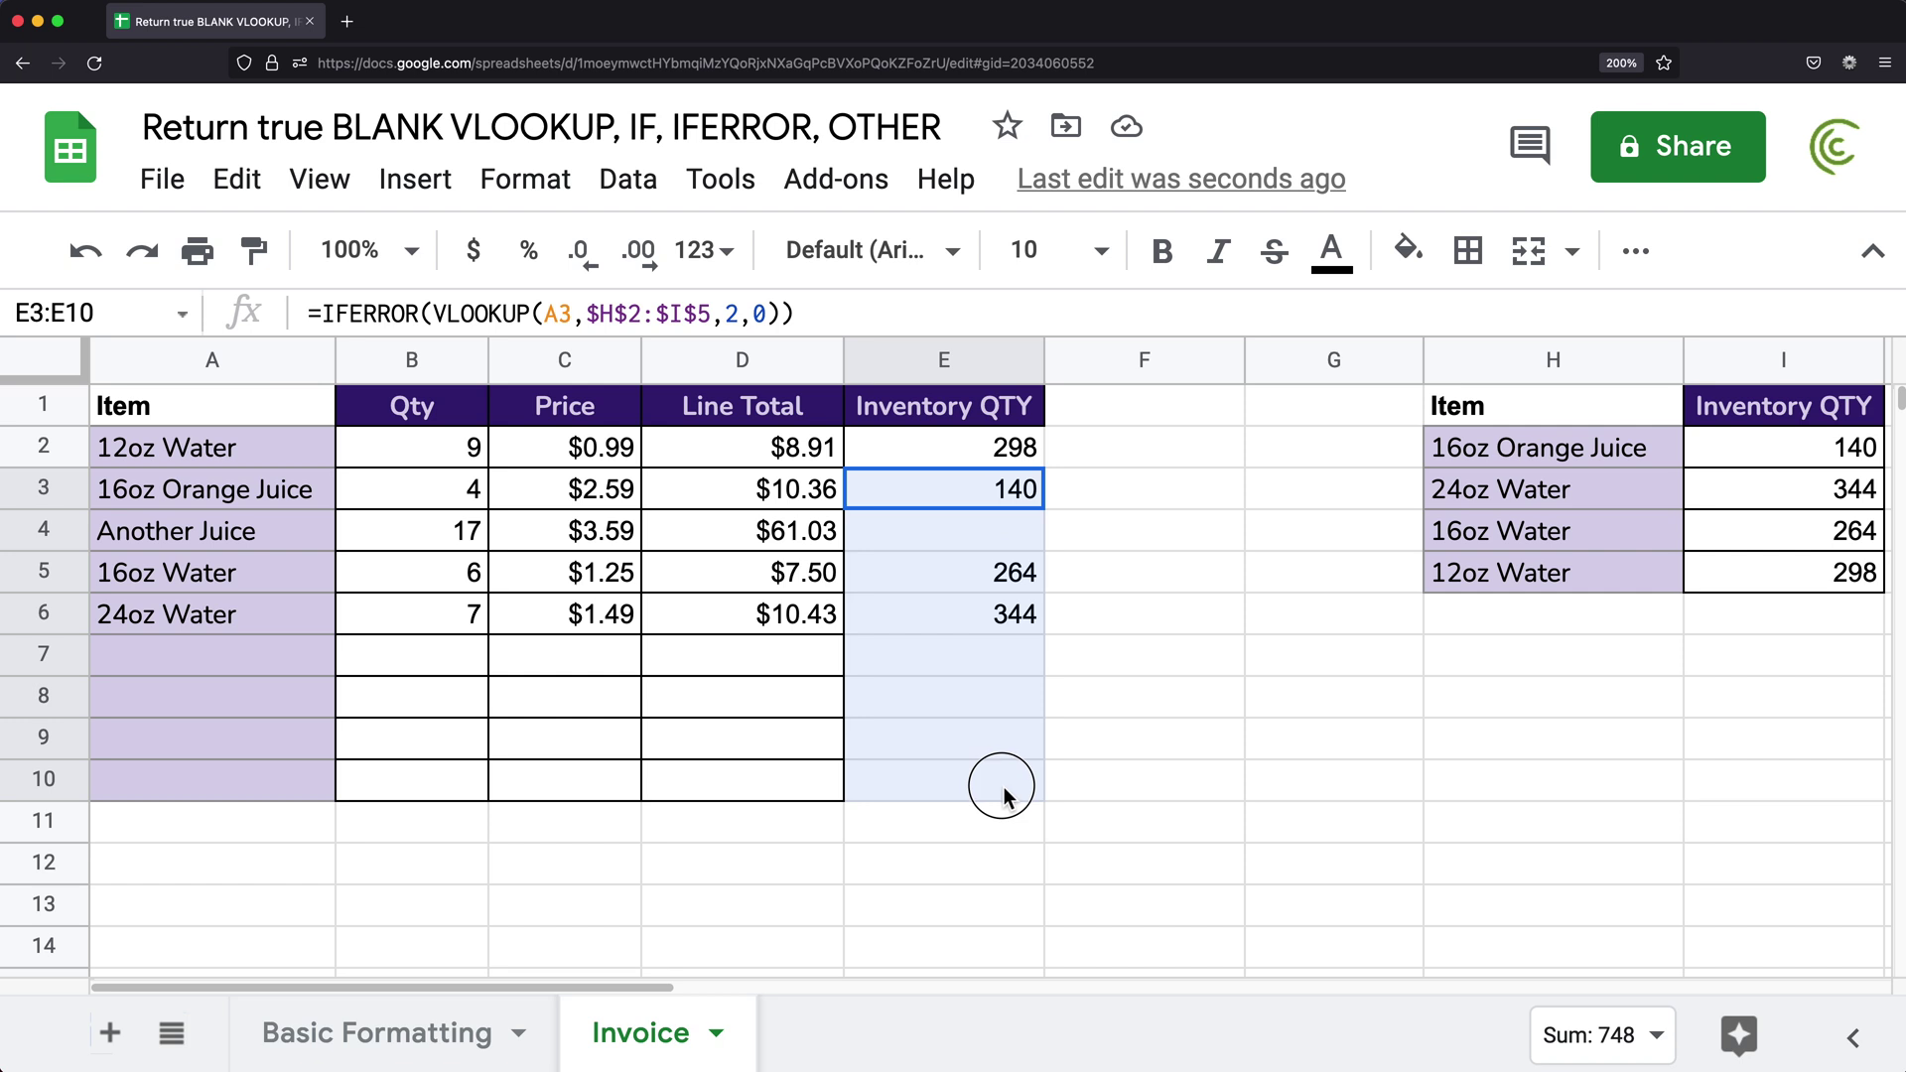
{"action": "key", "text": "Delete"}
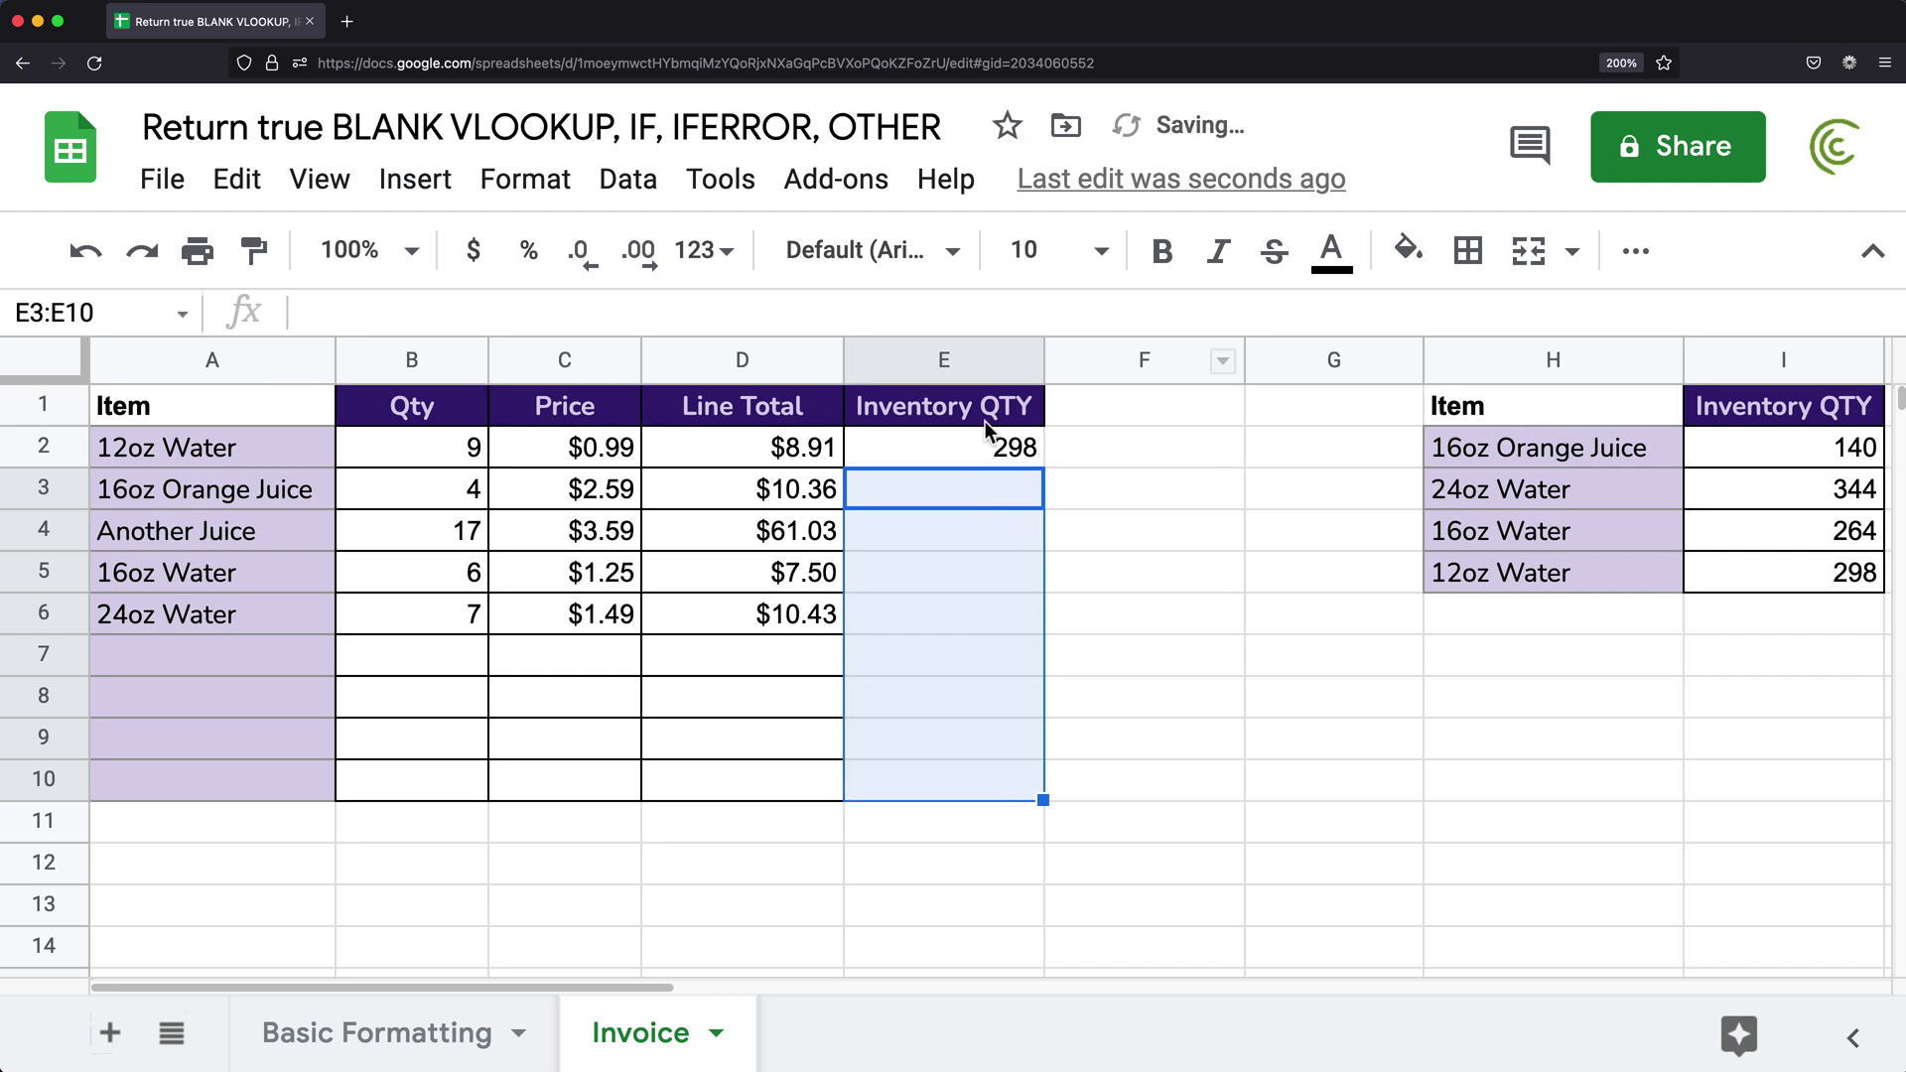
- Change E2 to =ArrayFormula(IFERROR(VLOOKUP(A2:A10,$H$2:$I$5,2,0))) so it fills the column
{"action": "double_click", "coordinate": [953, 445]}
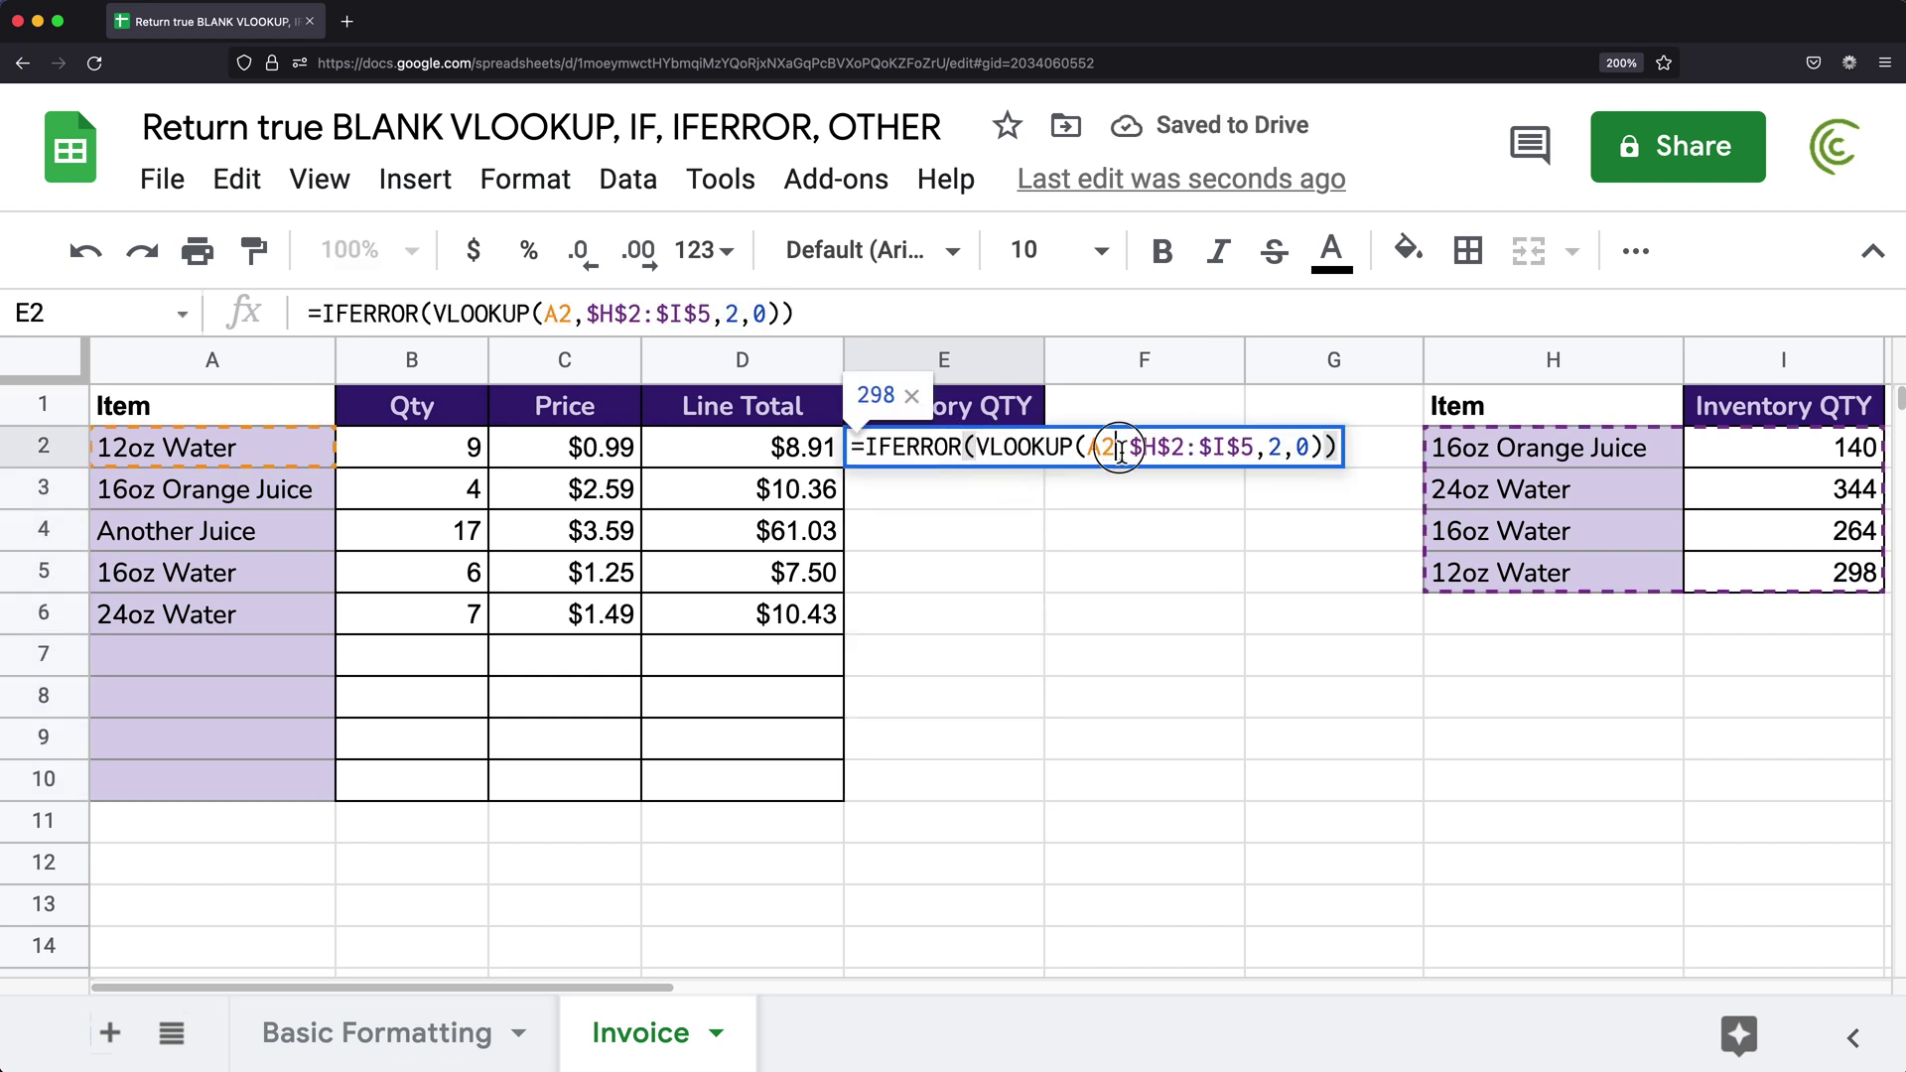
{"action": "left_click", "coordinate": [1122, 449]}
{"action": "key", "text": "BackSpace"}
{"action": "key", "text": "BackSpace"}
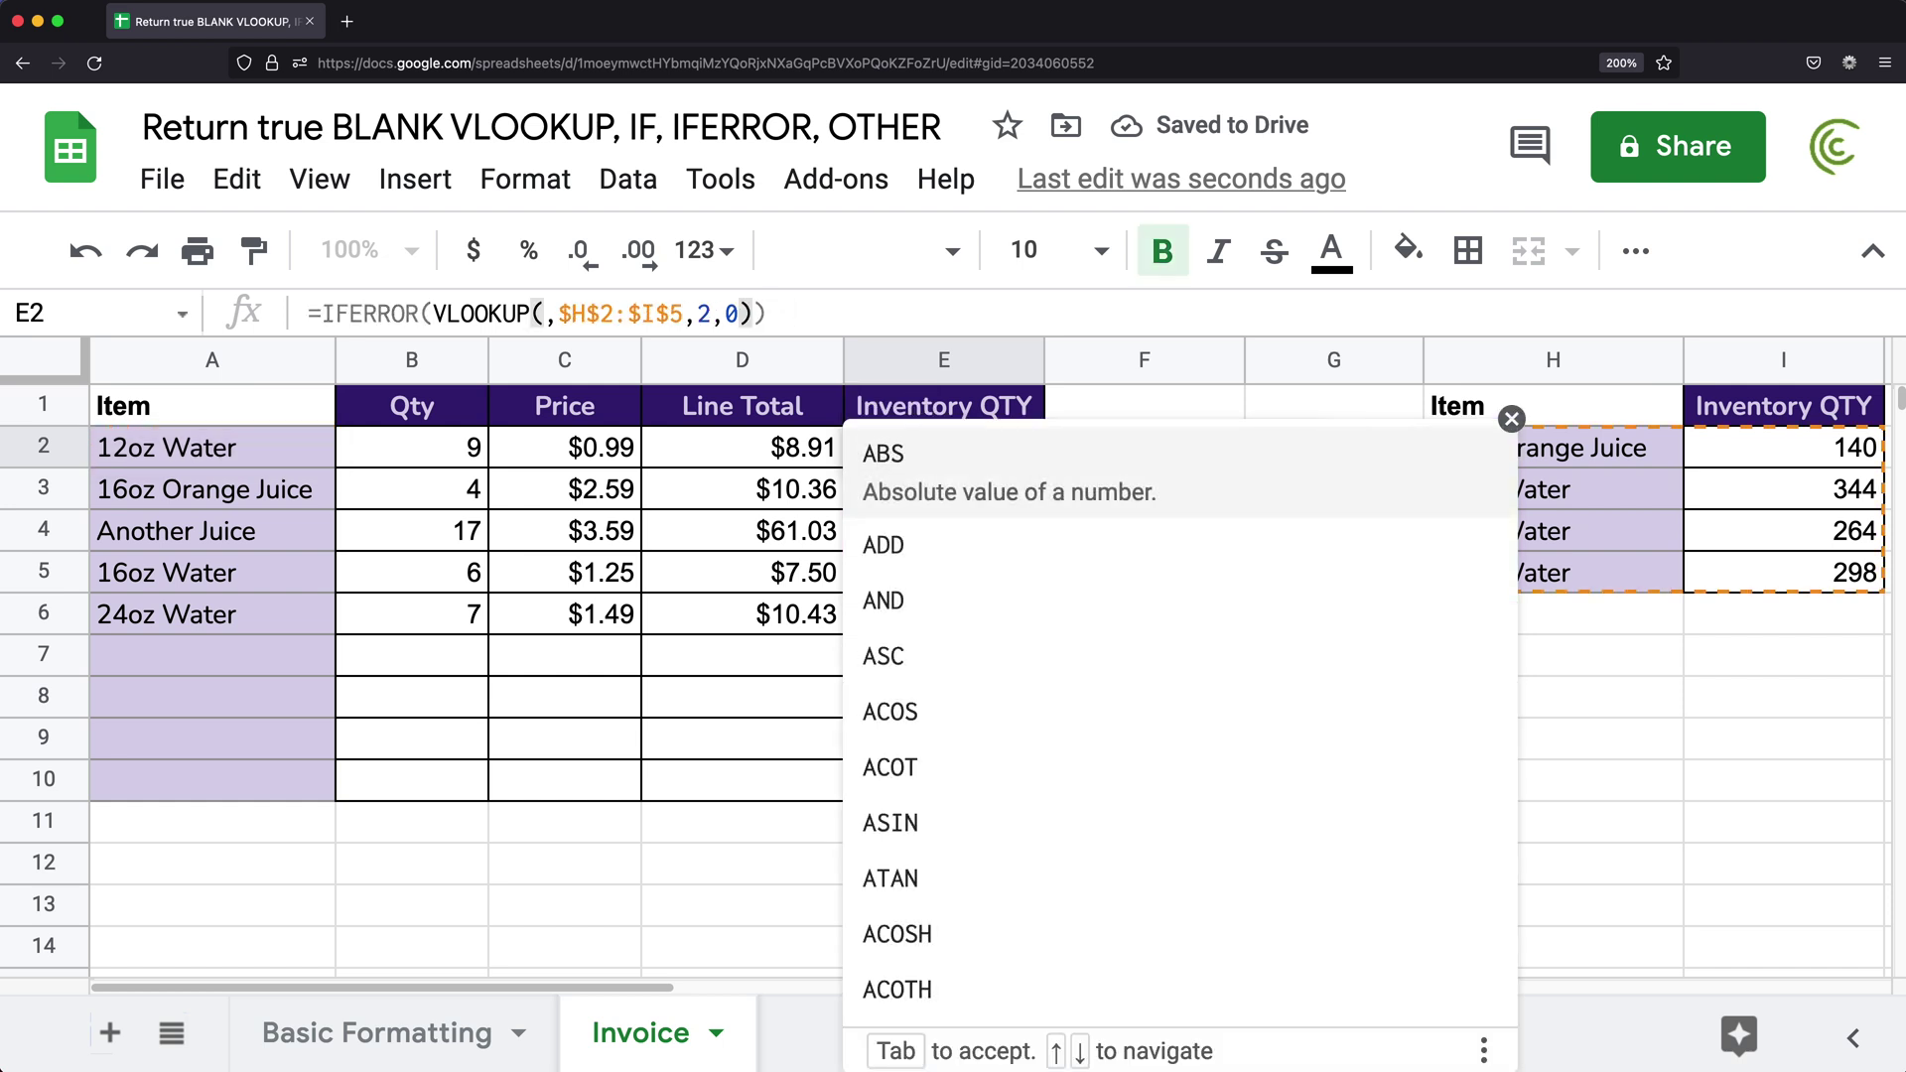
{"action": "left_click_drag", "start_coordinate": [273, 451], "coordinate": [222, 777]}
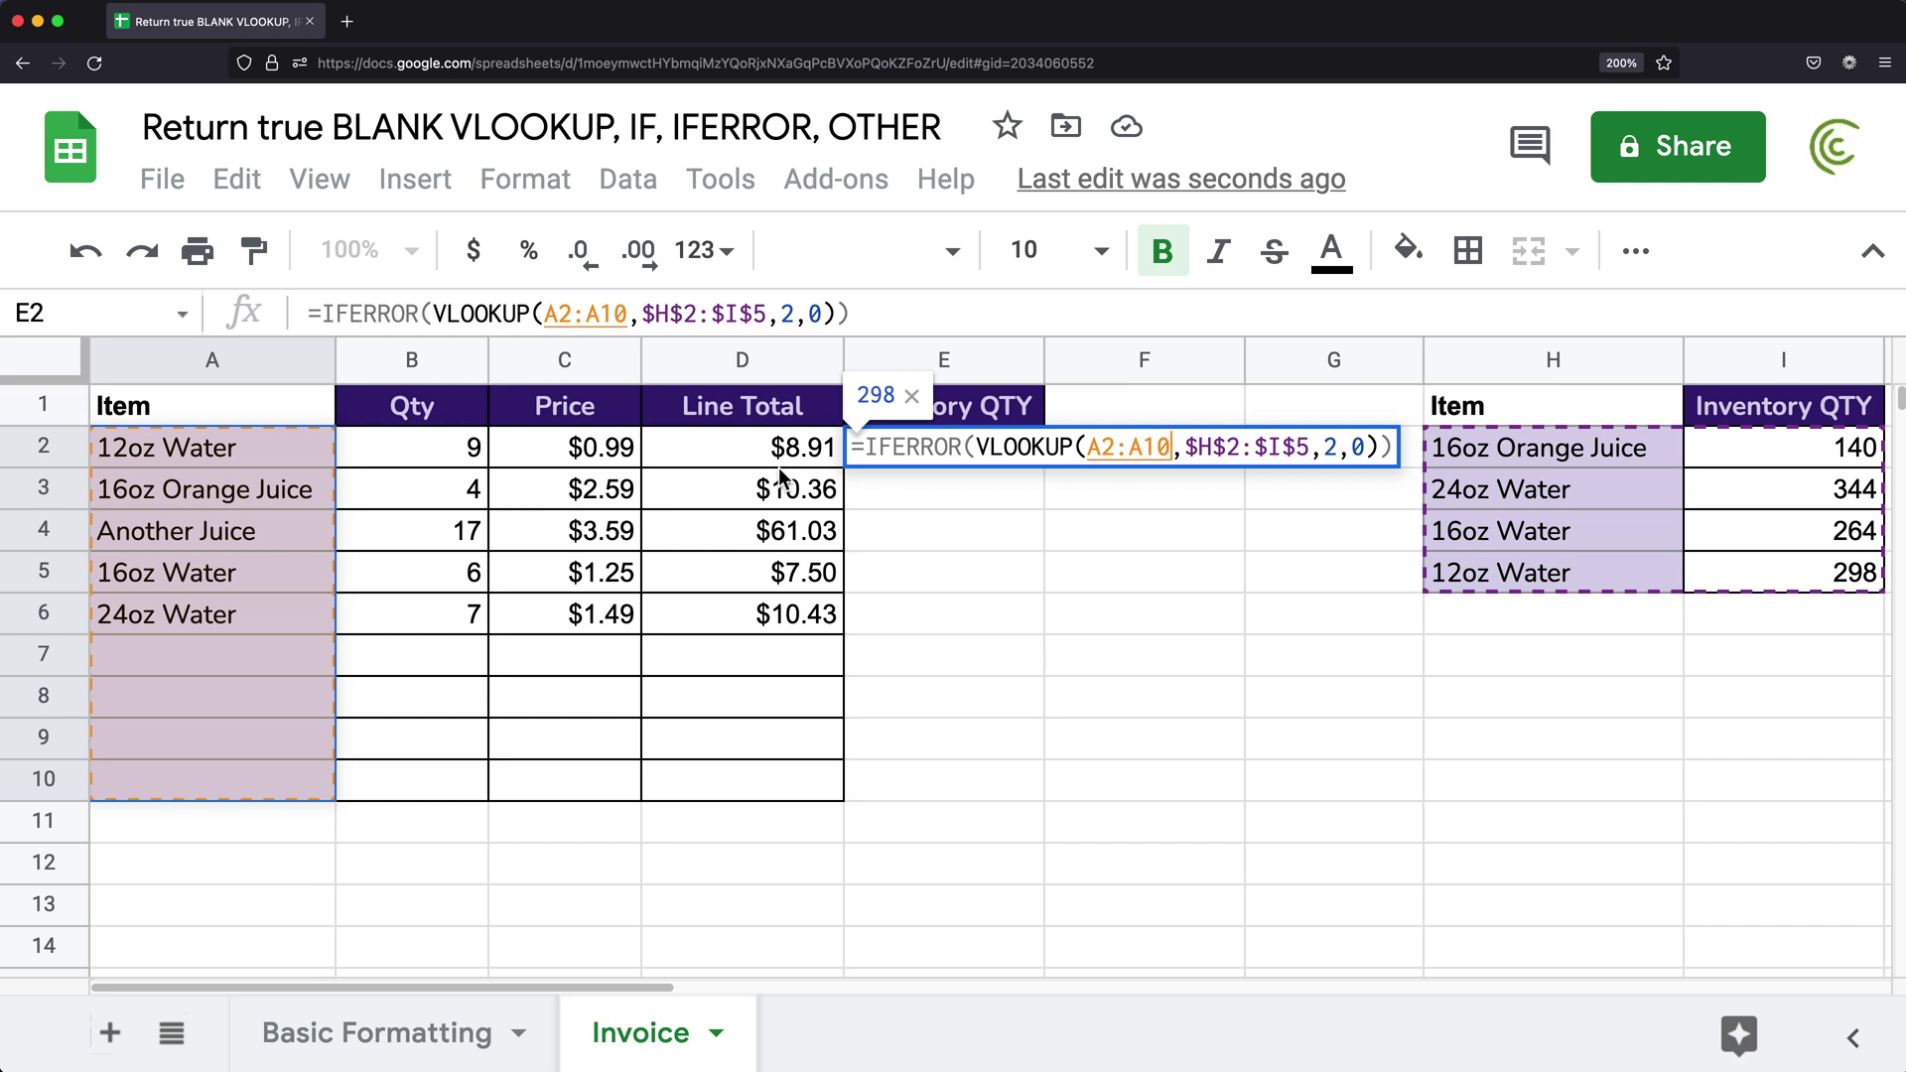
{"action": "key", "text": "ctrl+shift+Return"}
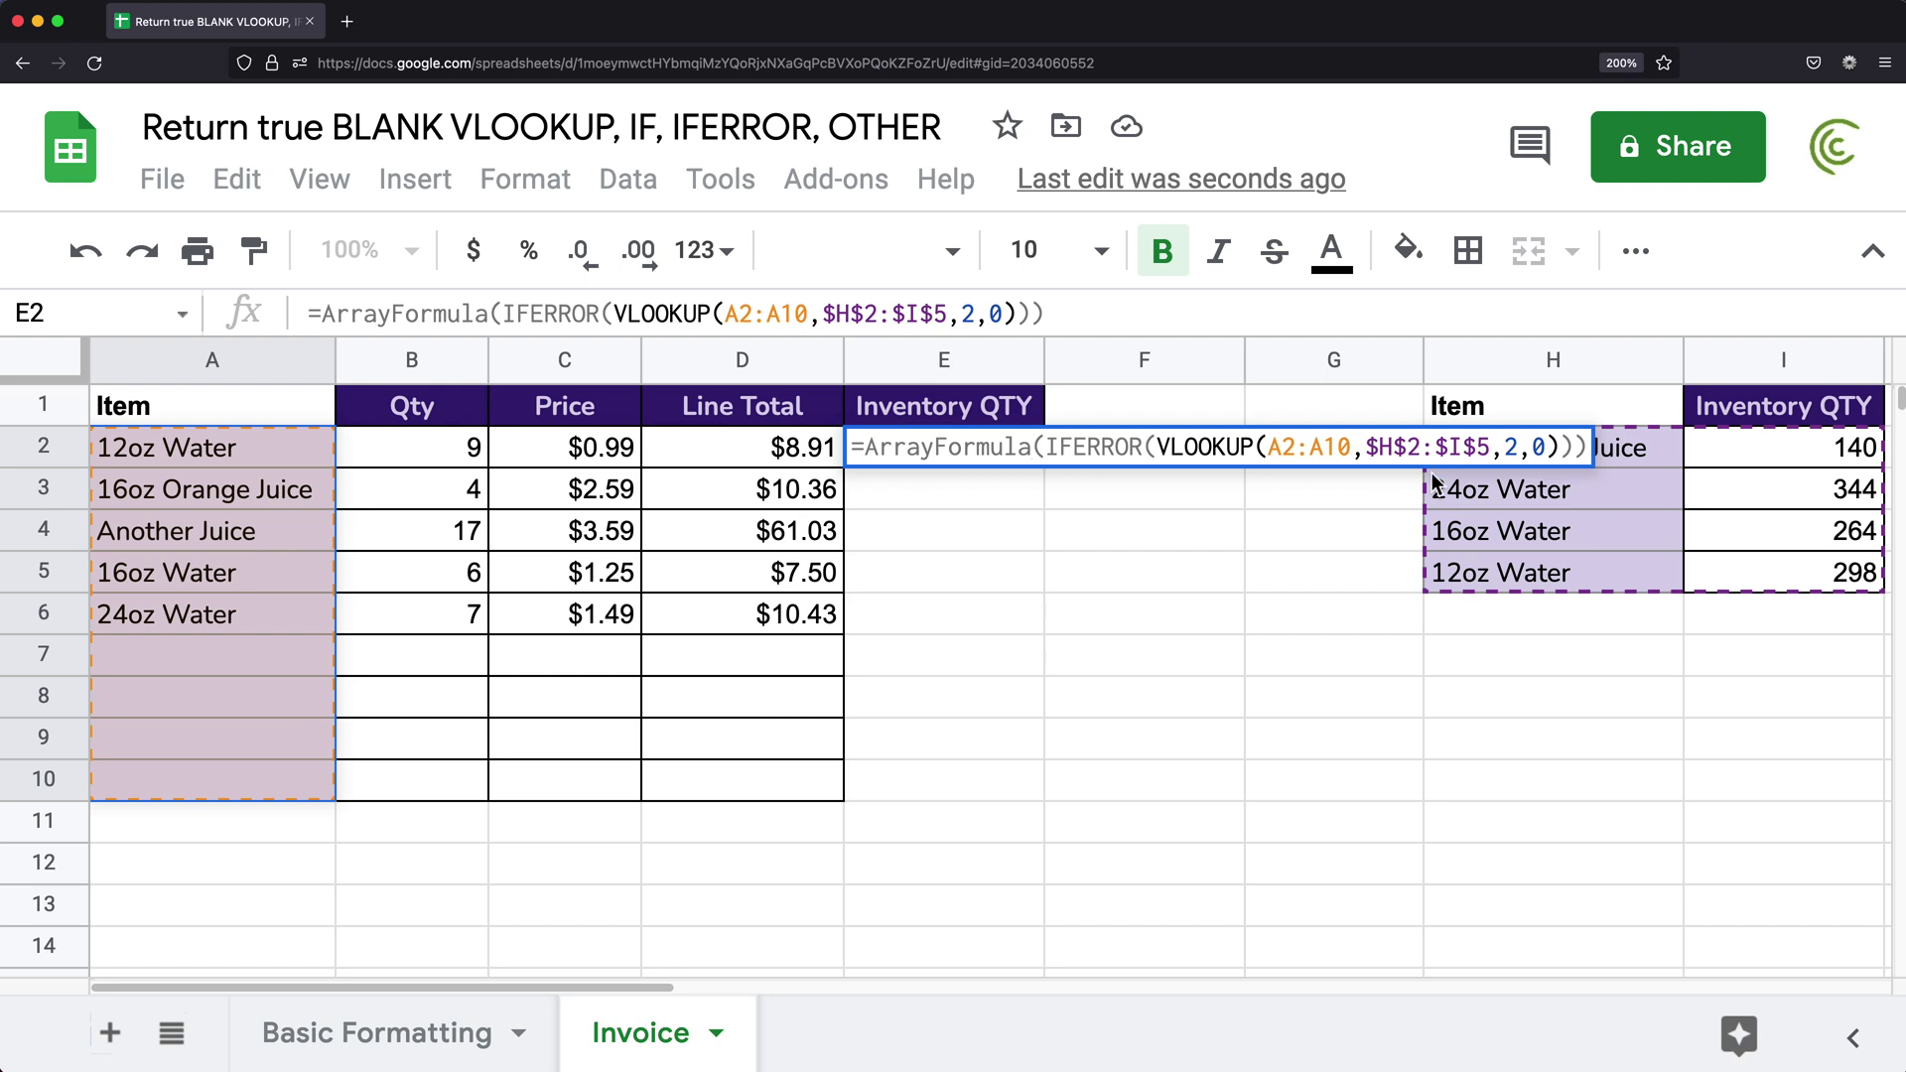
{"action": "key", "text": "Return"}
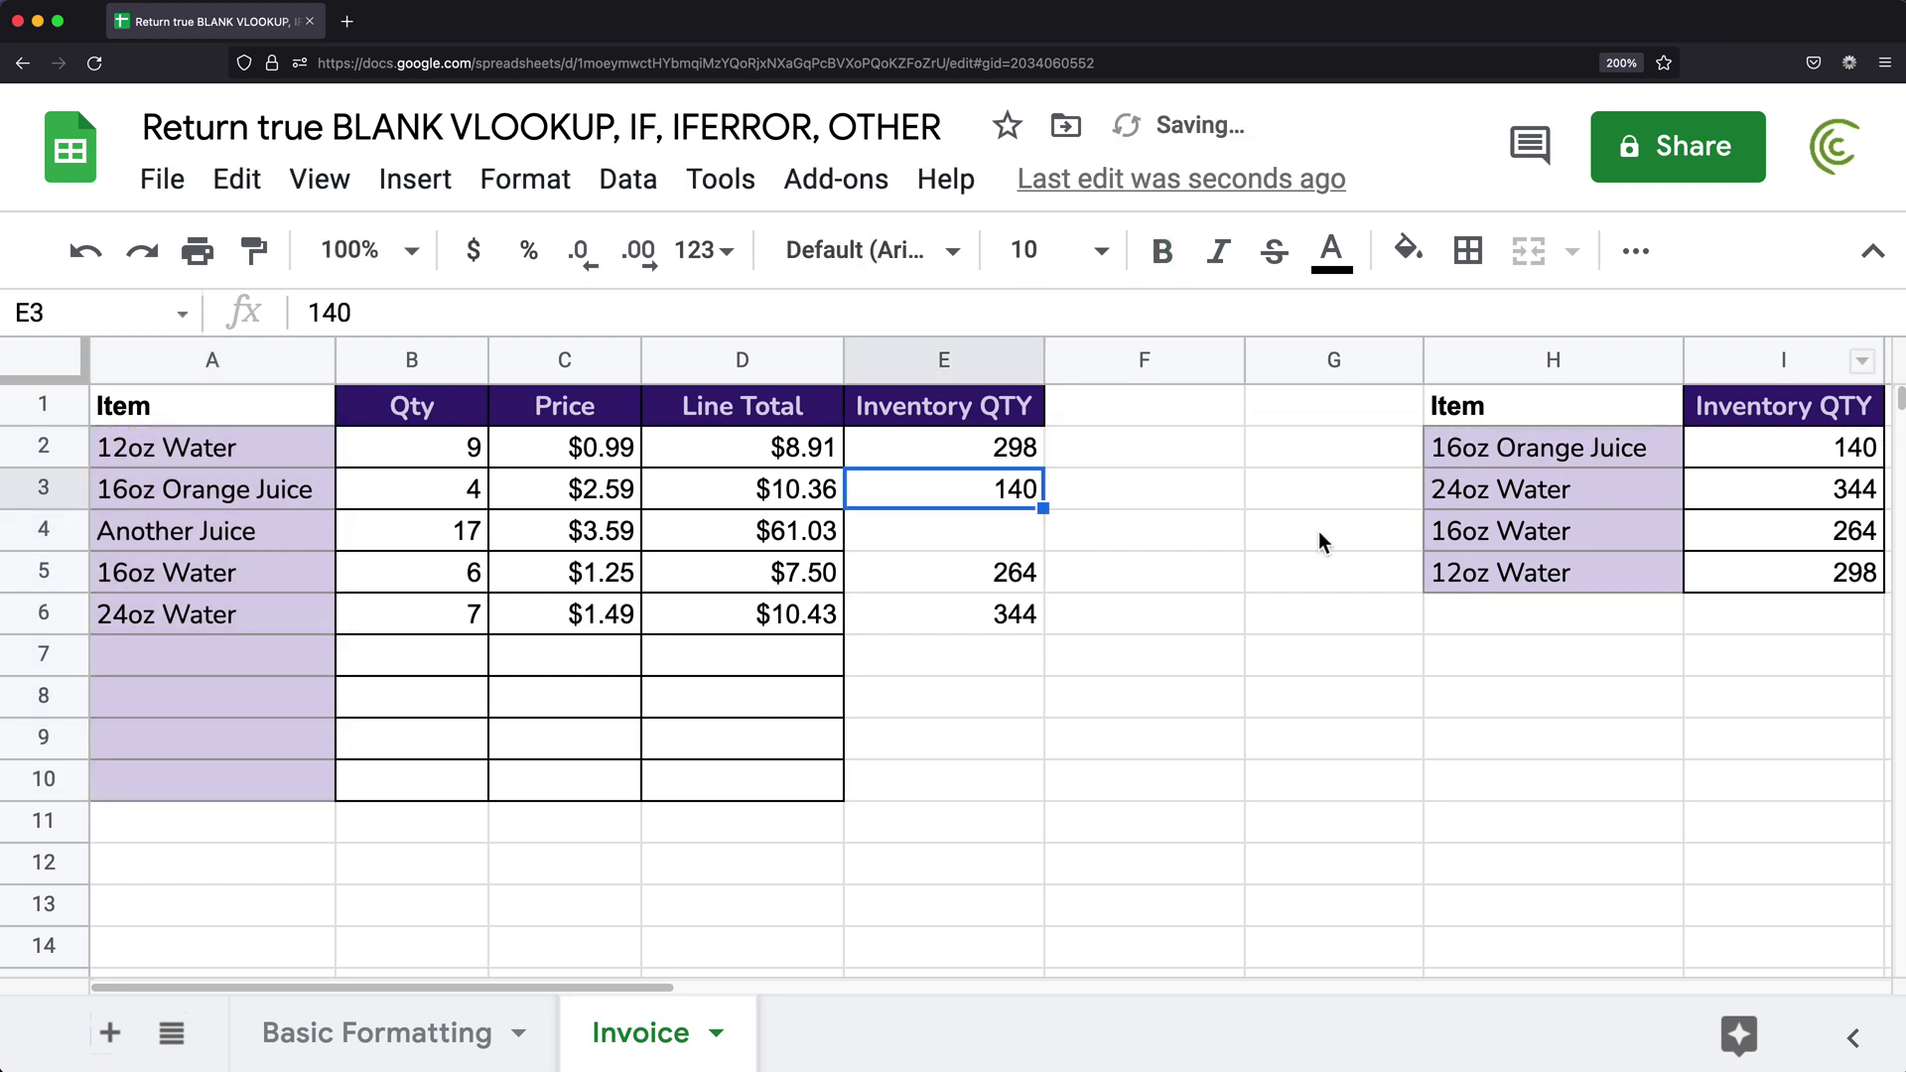
- Confirm E4 is truly blank with =ISBLANK(E4) in F4, and review E2's ArrayFormula
{"action": "left_click", "coordinate": [1190, 531]}
{"action": "type", "text": "="}
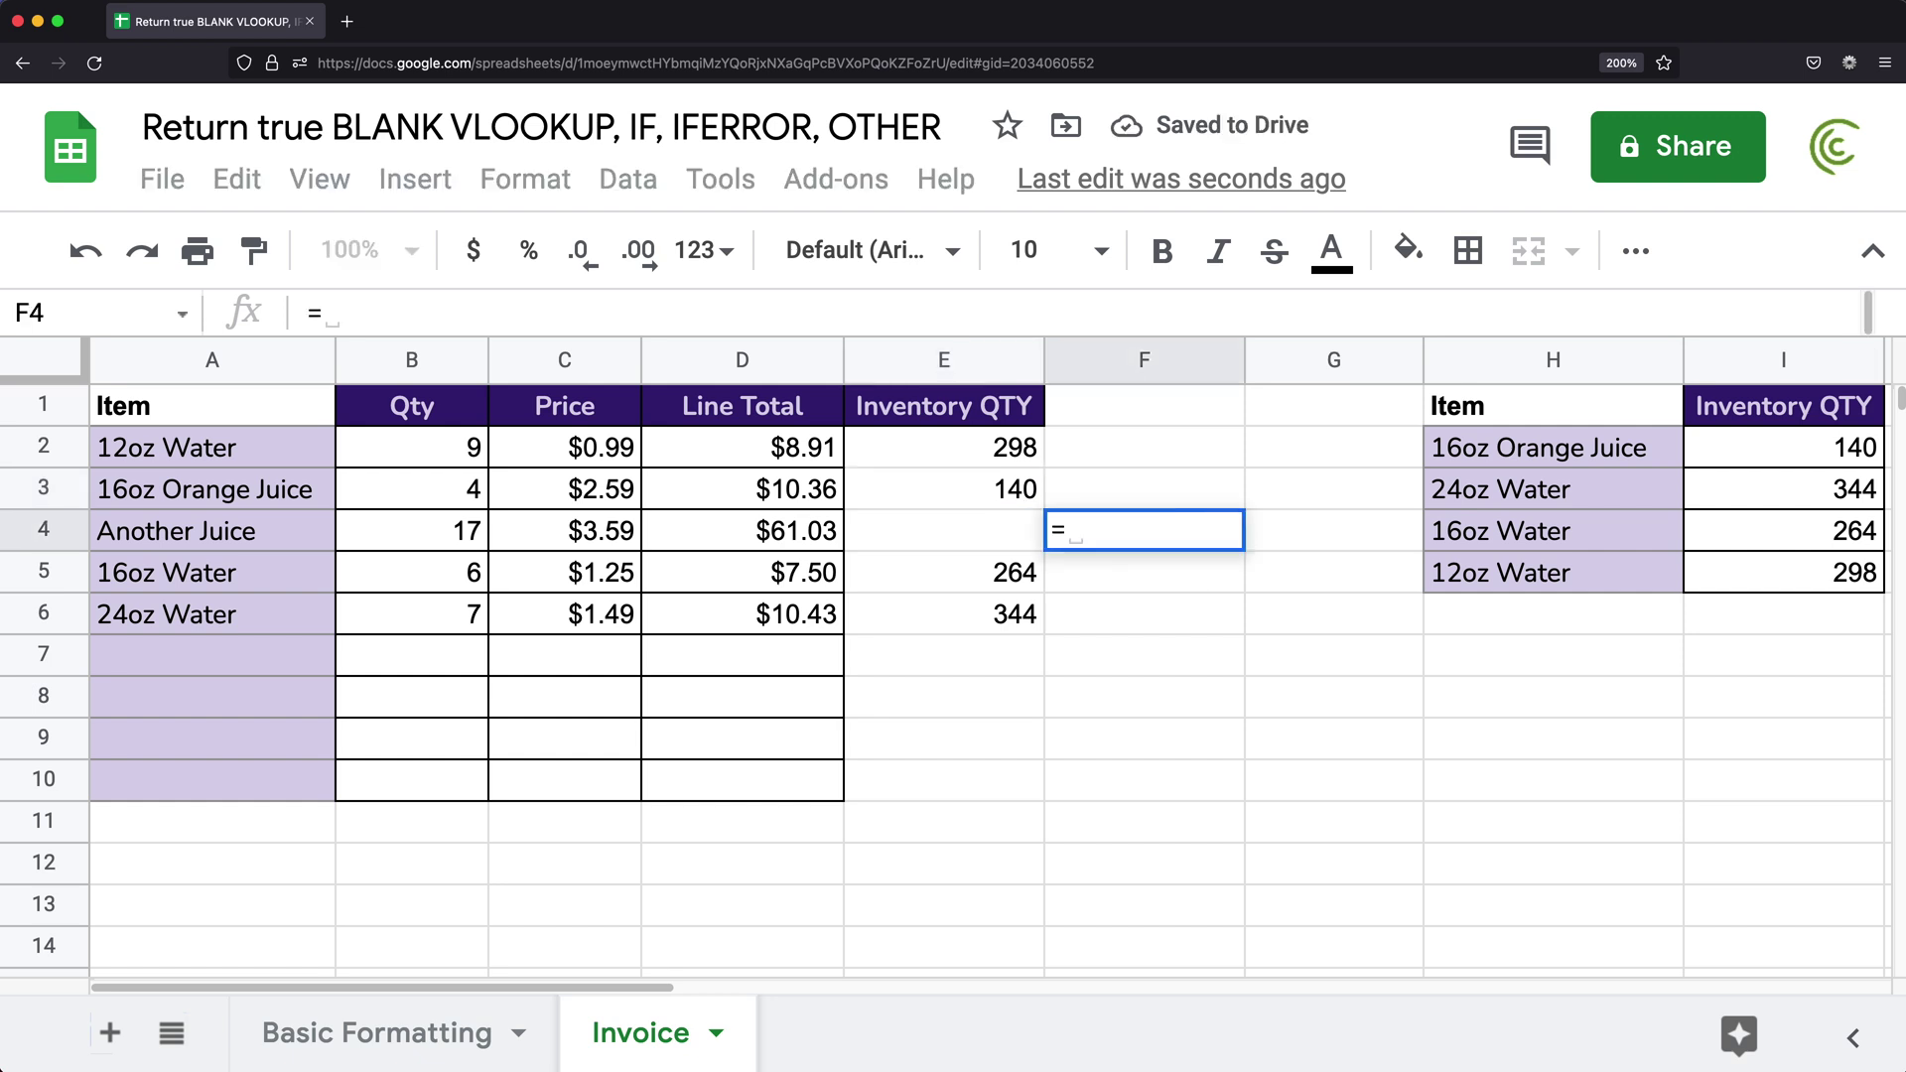
{"action": "type", "text": "isb"}
{"action": "key", "text": "Tab"}
{"action": "left_click", "coordinate": [993, 532]}
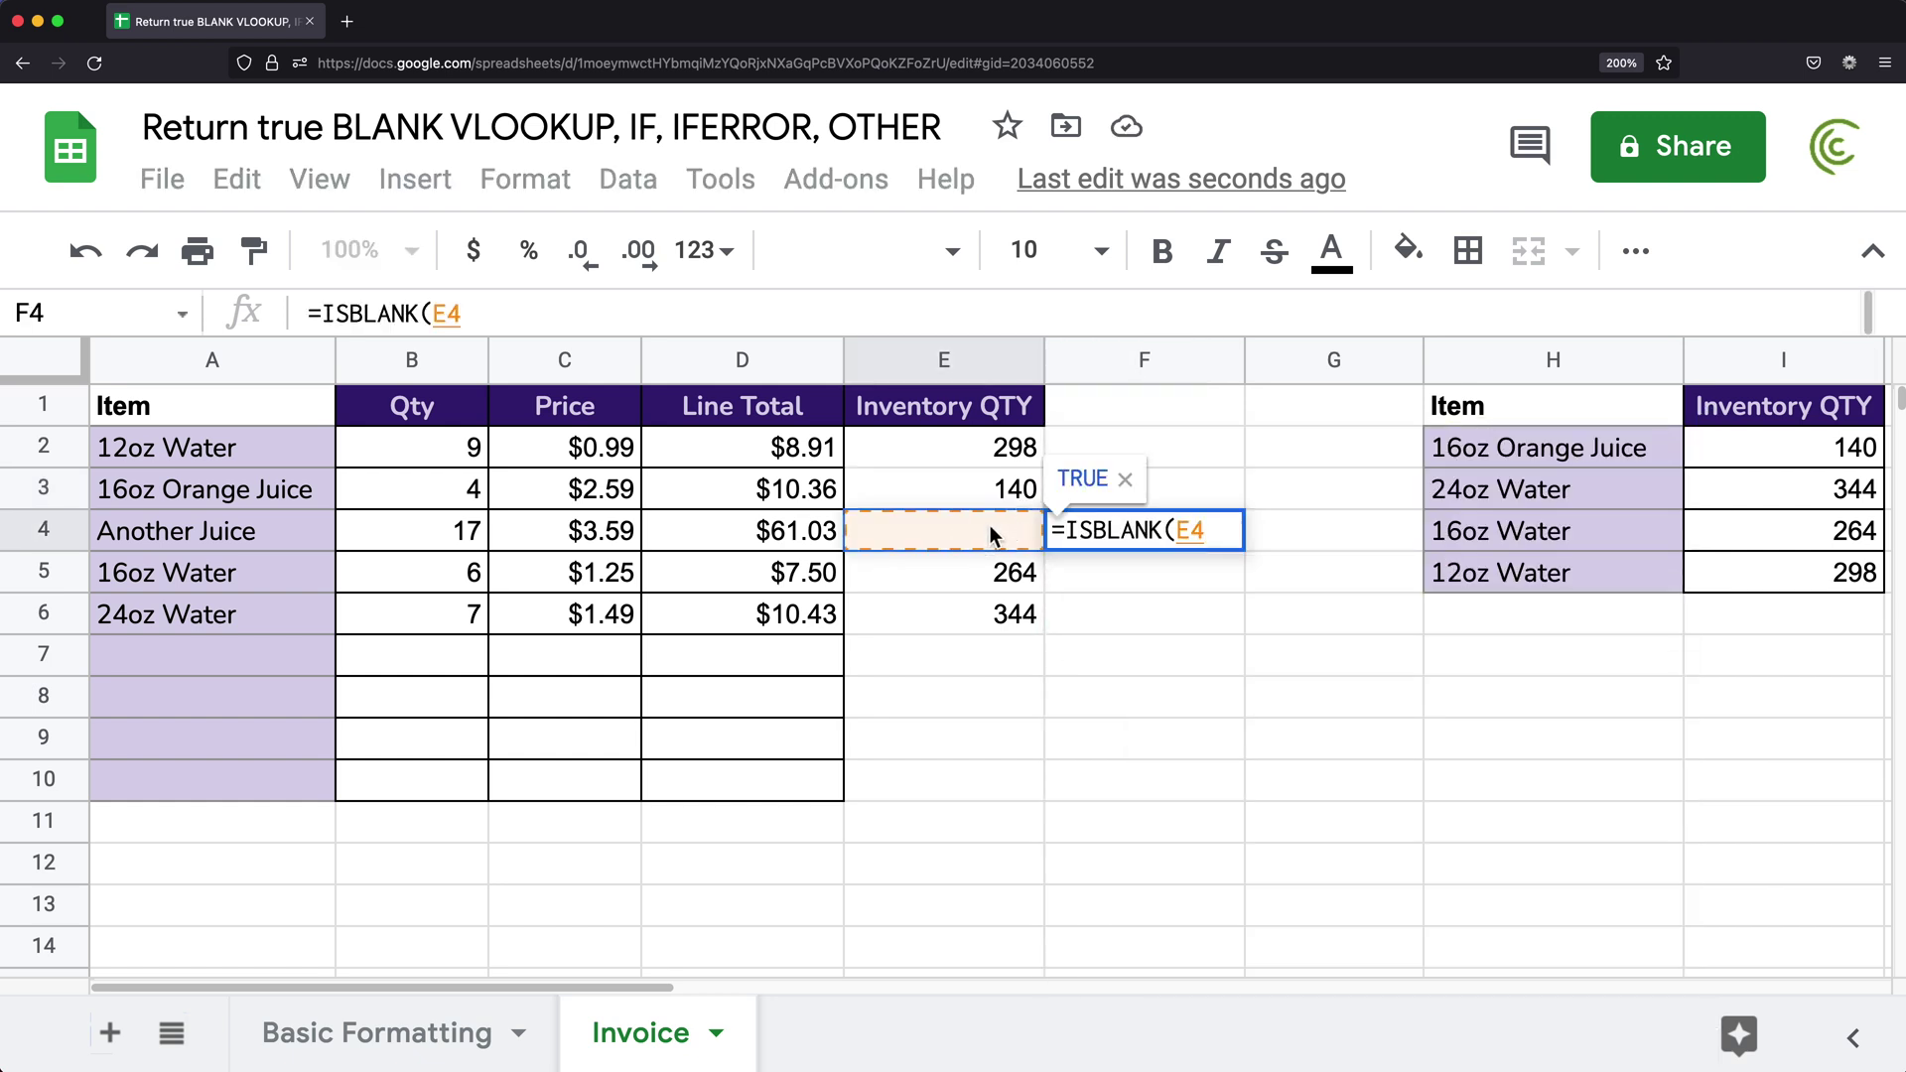
{"action": "type", "text": ")"}
{"action": "key", "text": "Return"}
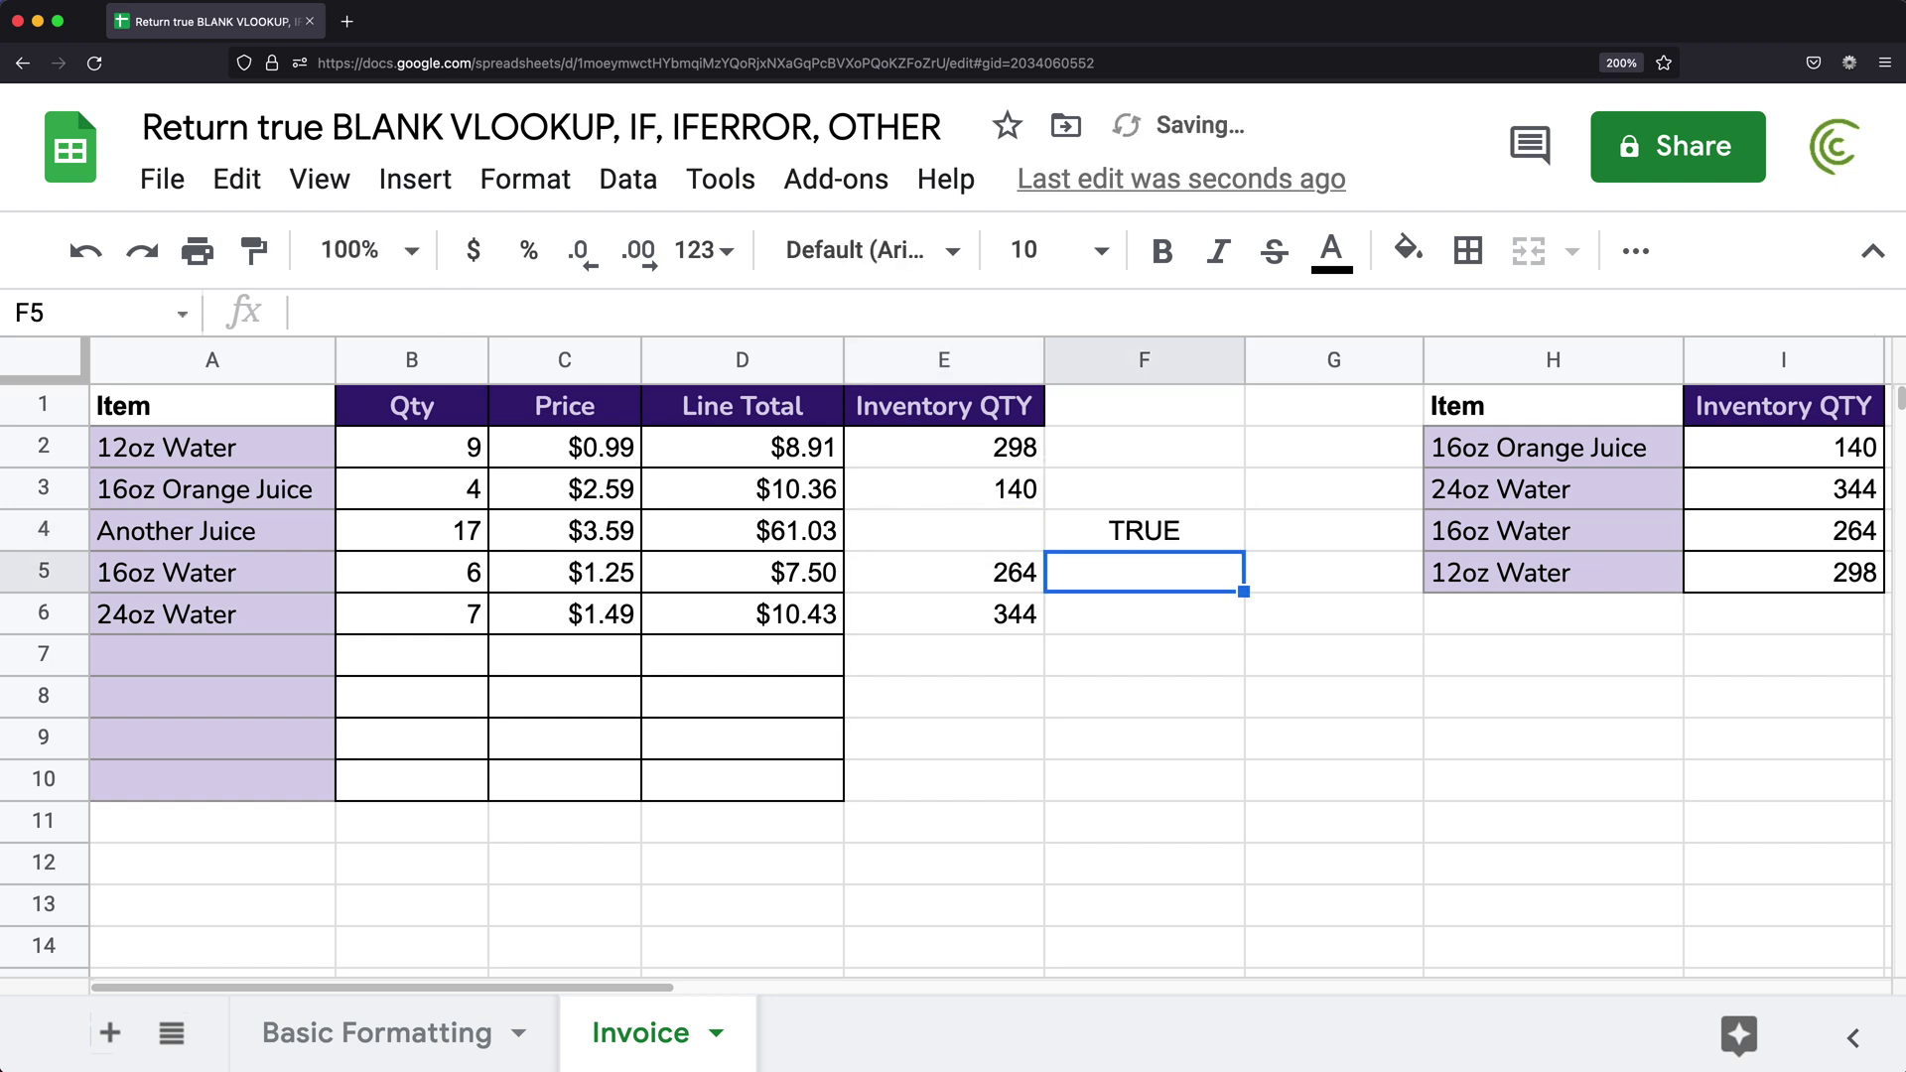
{"action": "left_click", "coordinate": [1113, 534]}
{"action": "left_click", "coordinate": [1012, 446]}
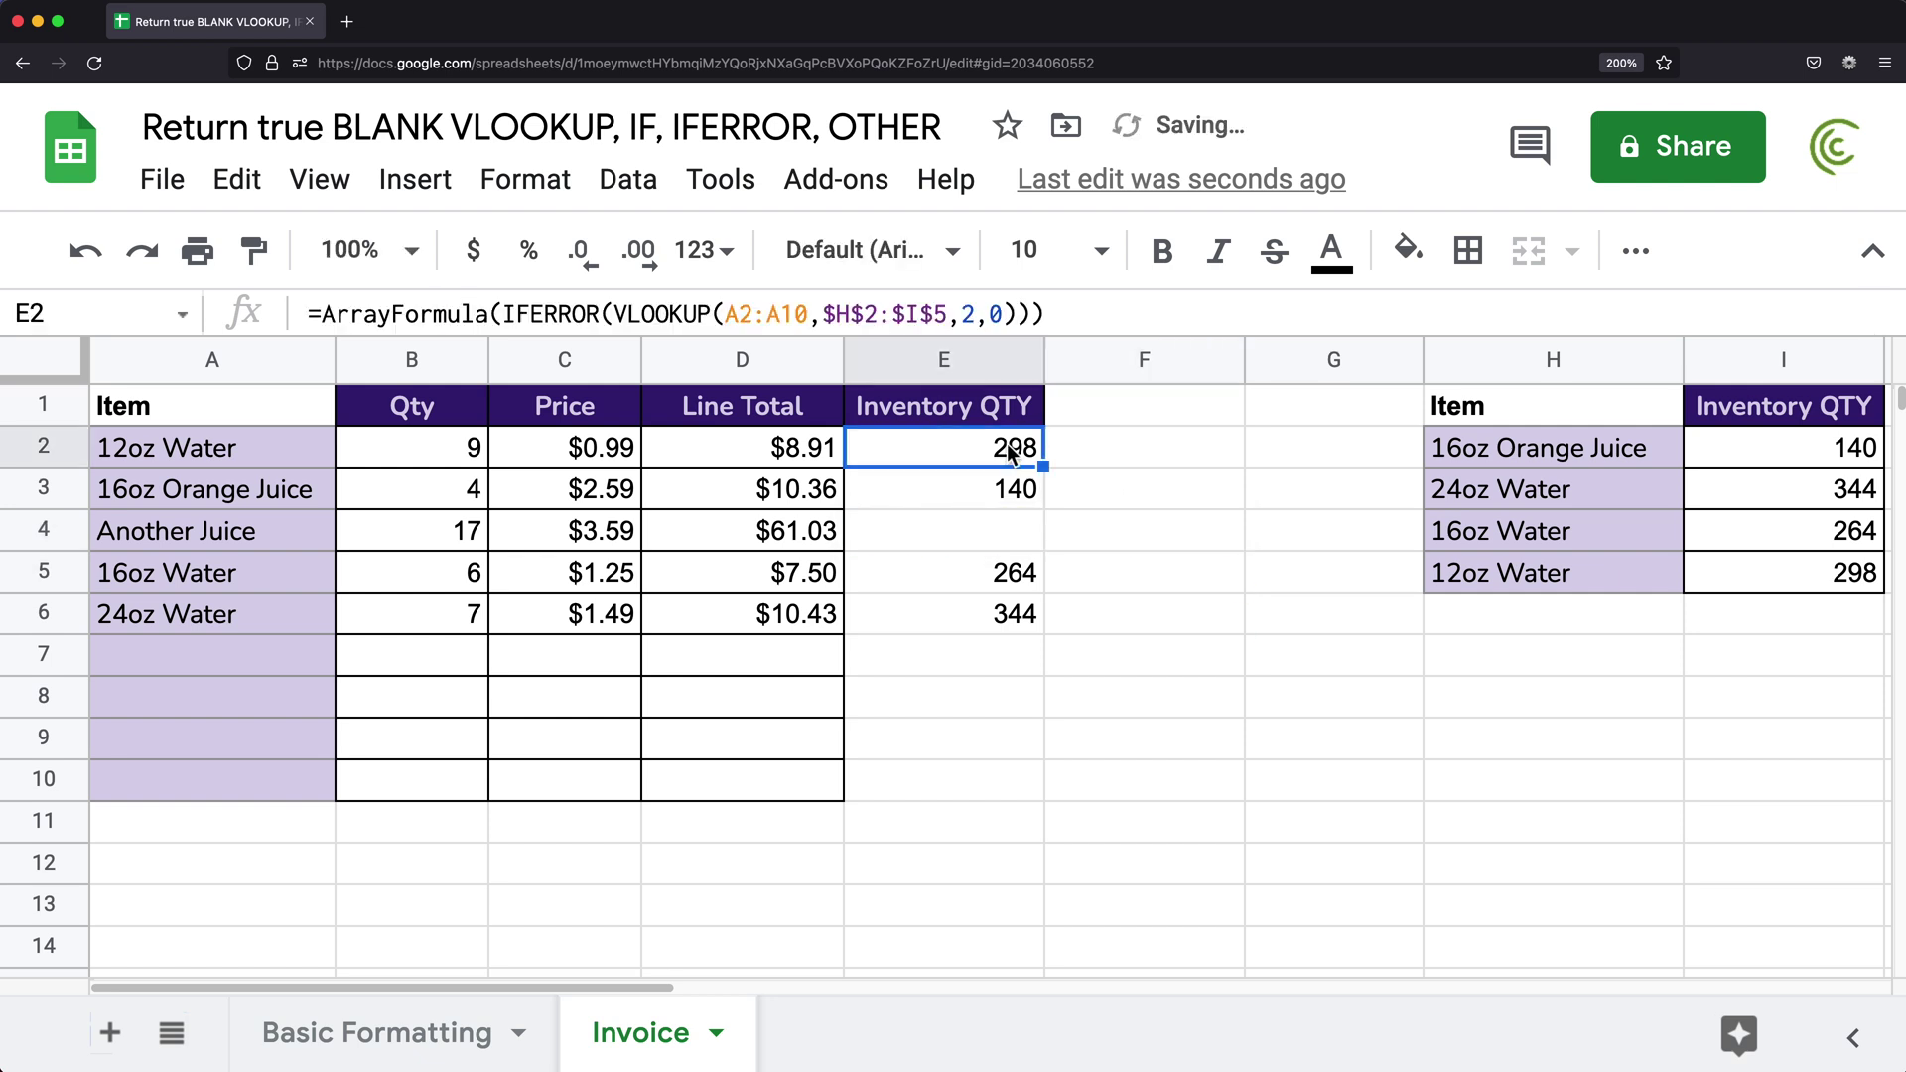
{"action": "key", "text": "Return"}
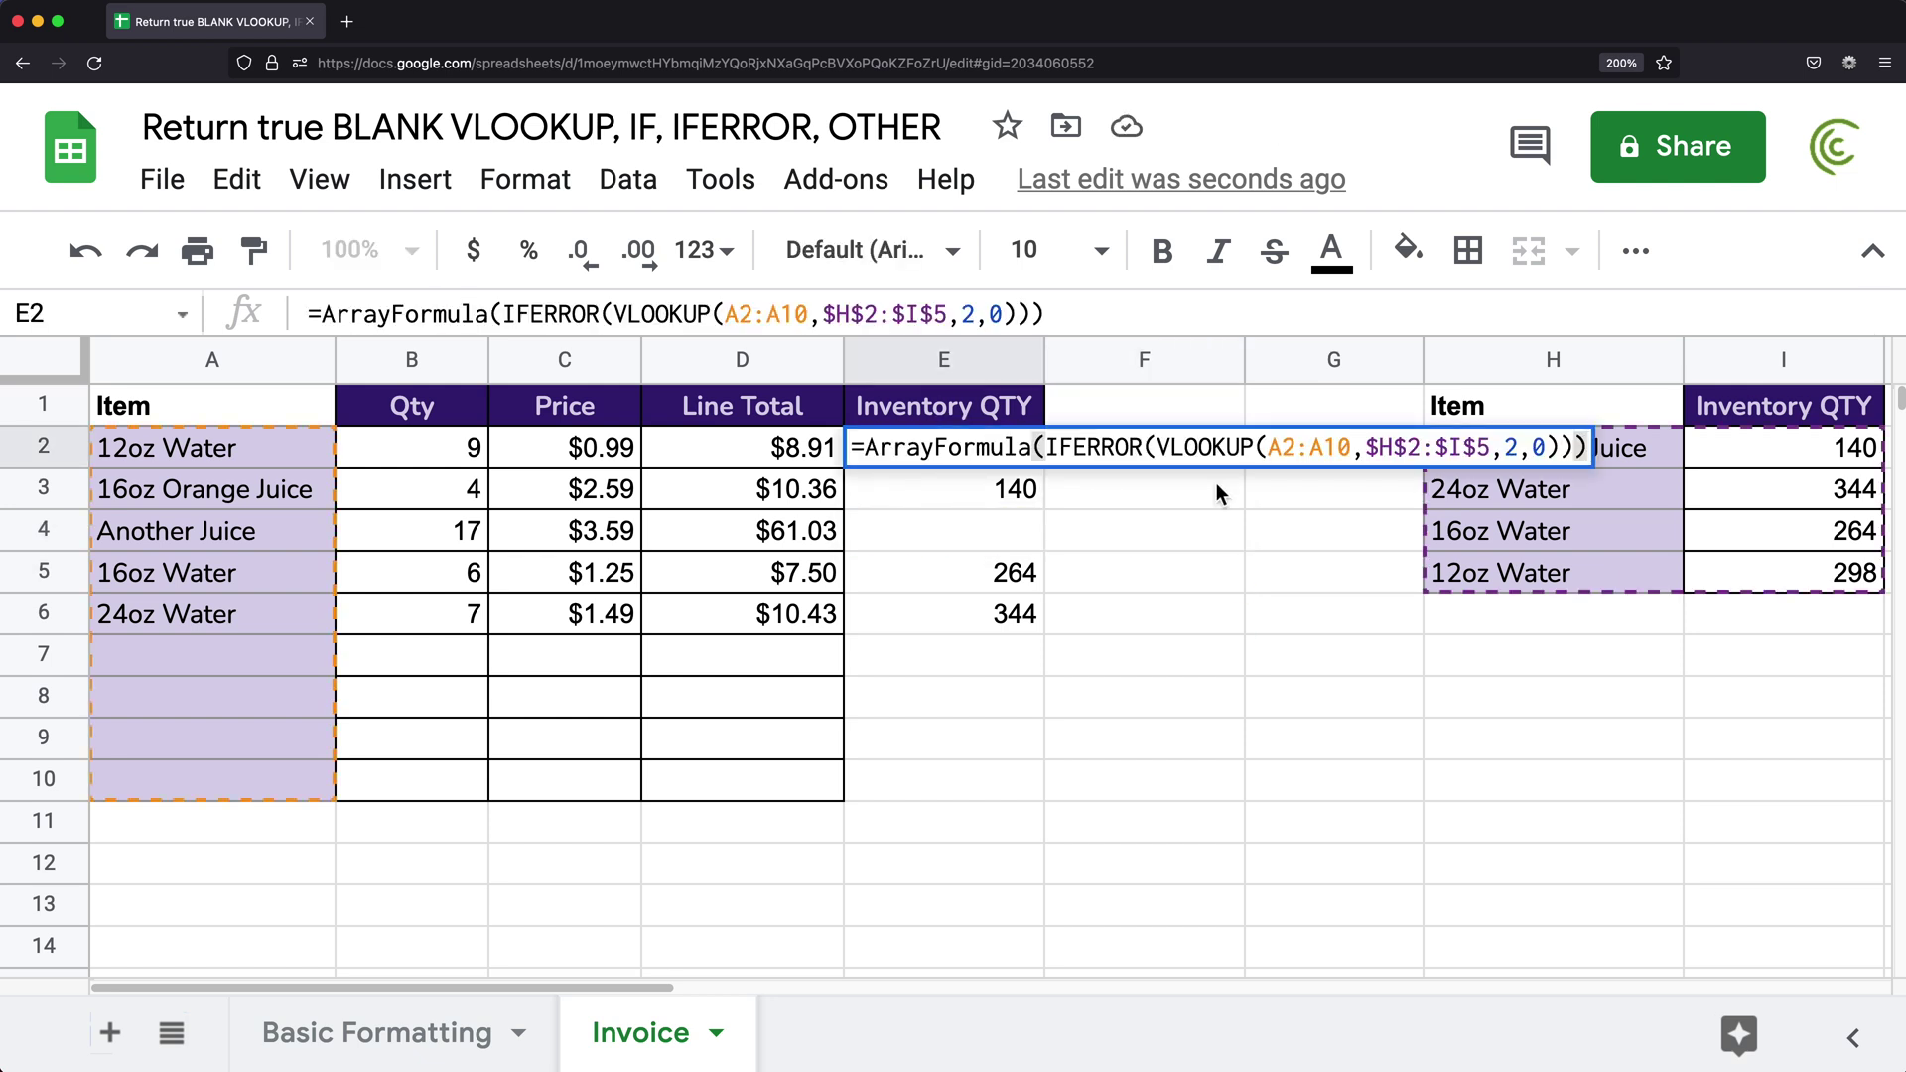